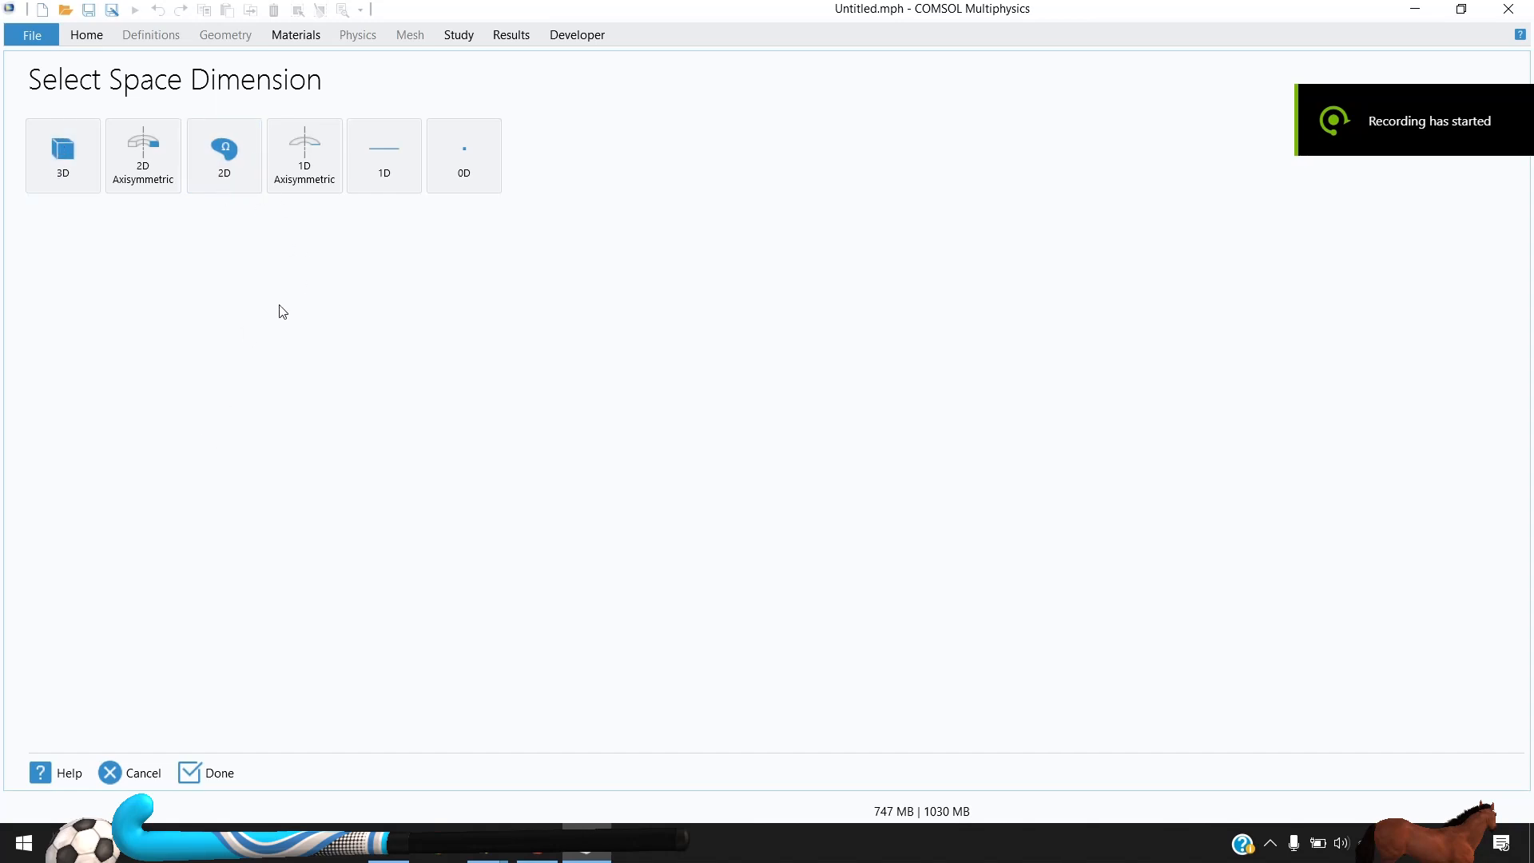
Set up a 2D model with Electromagnetic Waves, Frequency Domain physics and a Boundary Mode Analysis study
click(292, 174)
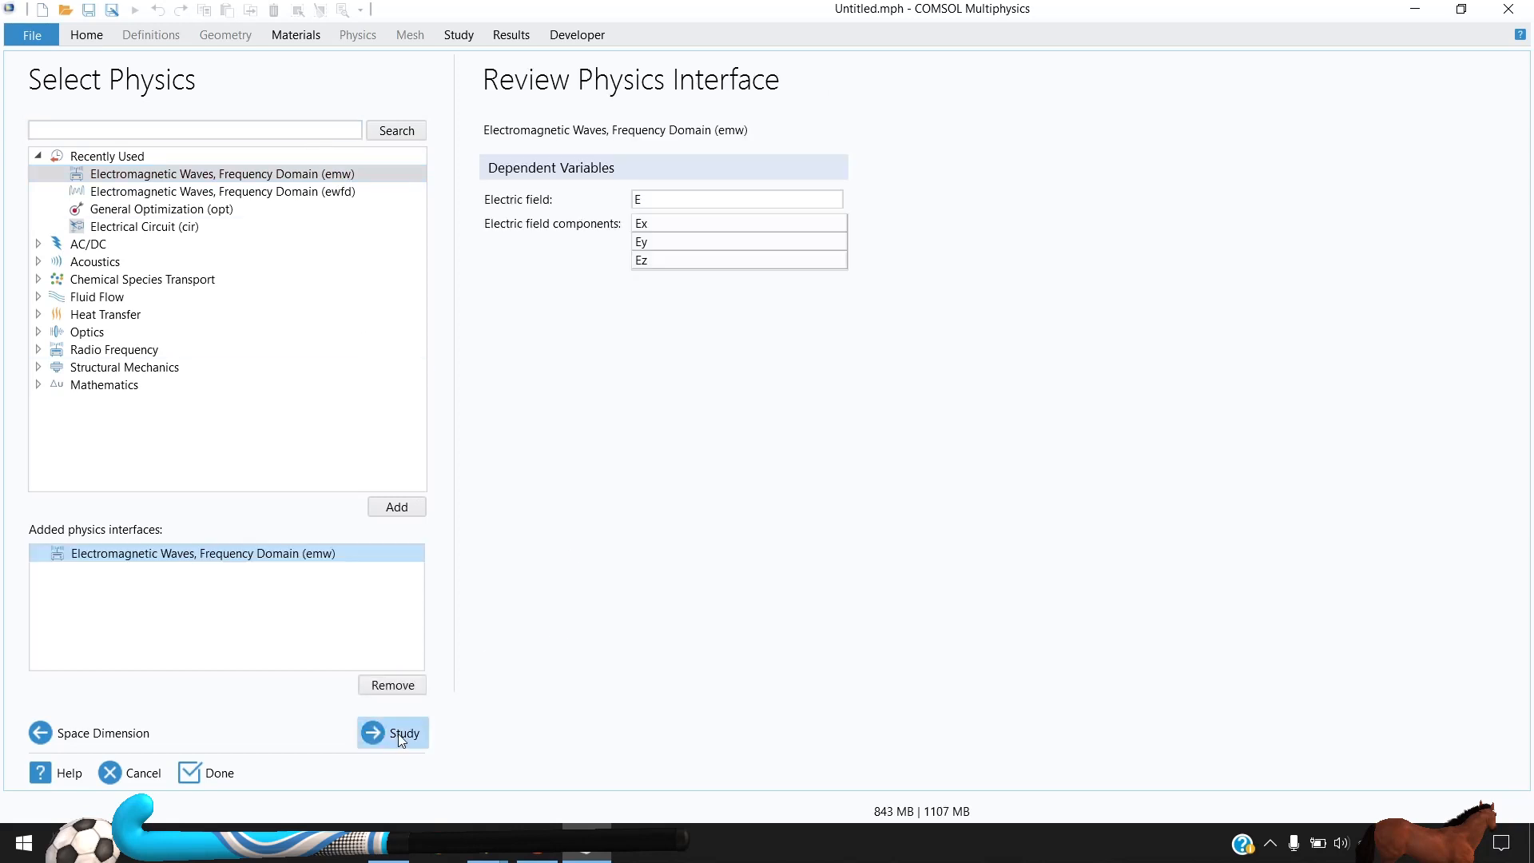
click(396, 735)
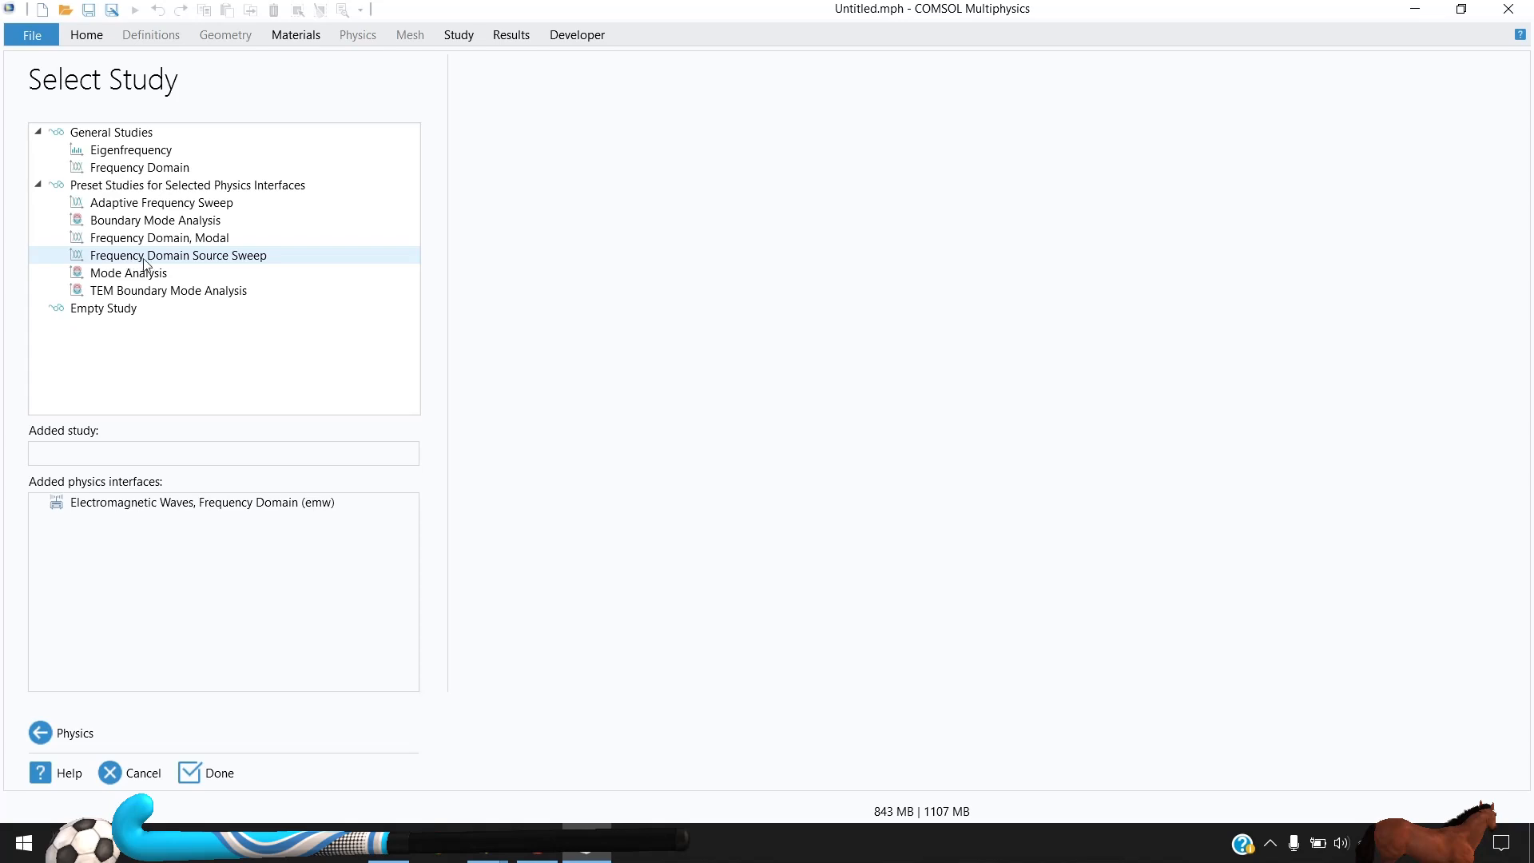
click(152, 226)
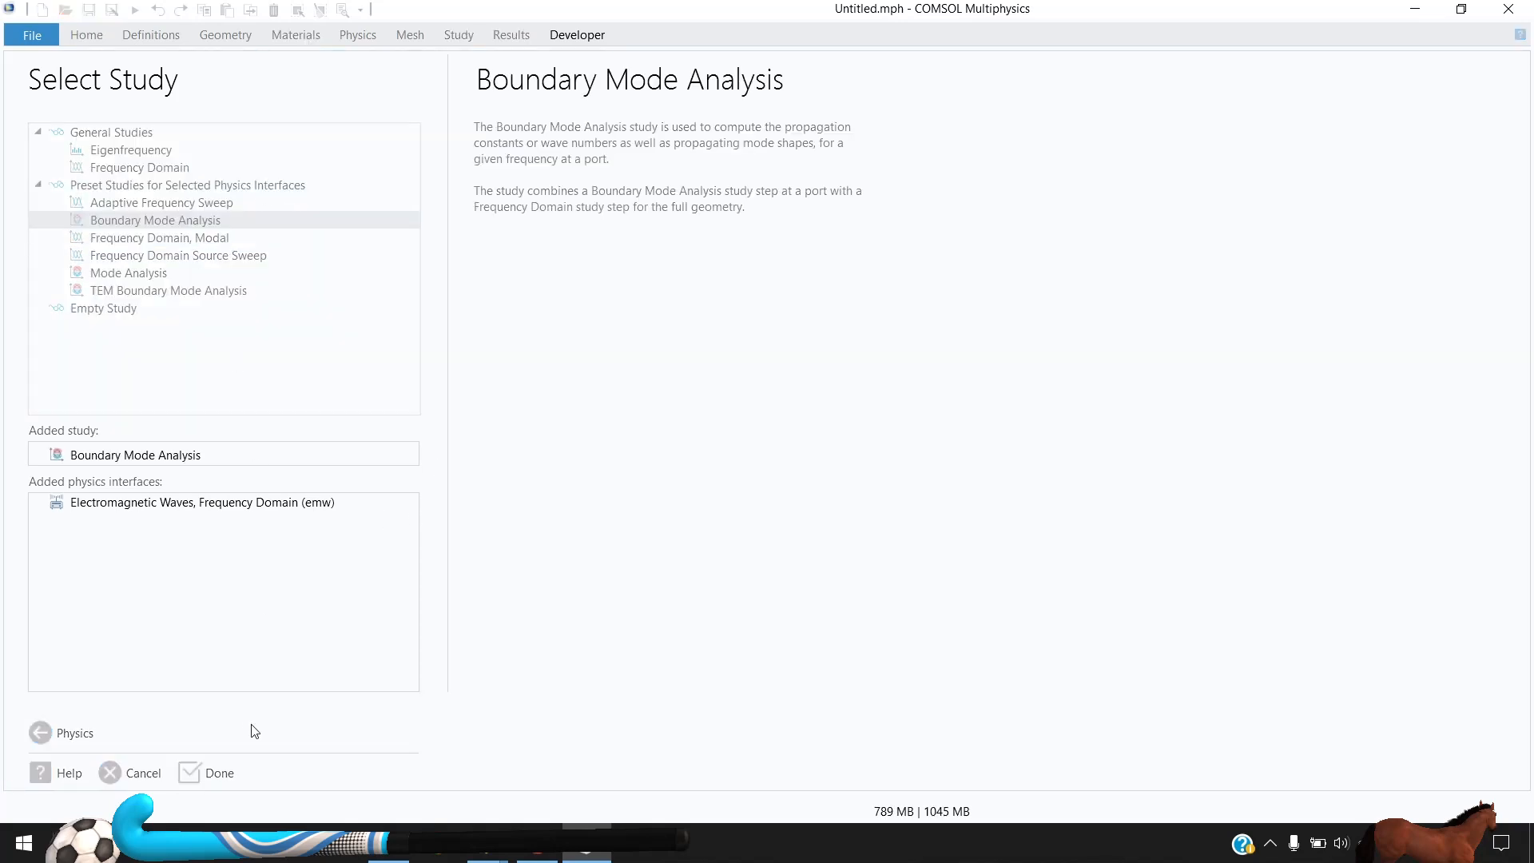
Set the length unit of Geometry 1 to µm
click(424, 348)
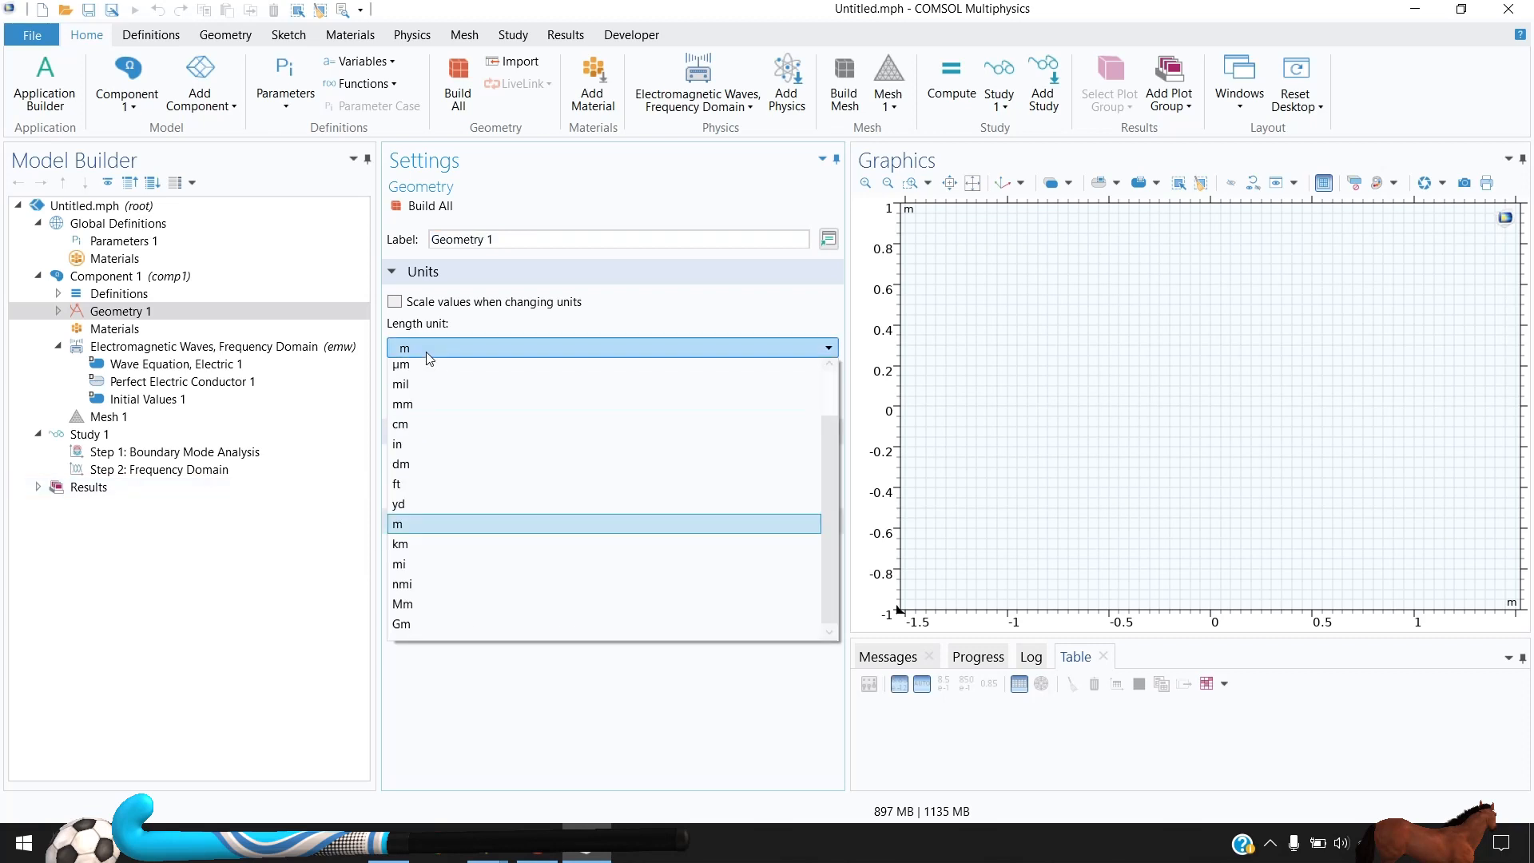
click(433, 379)
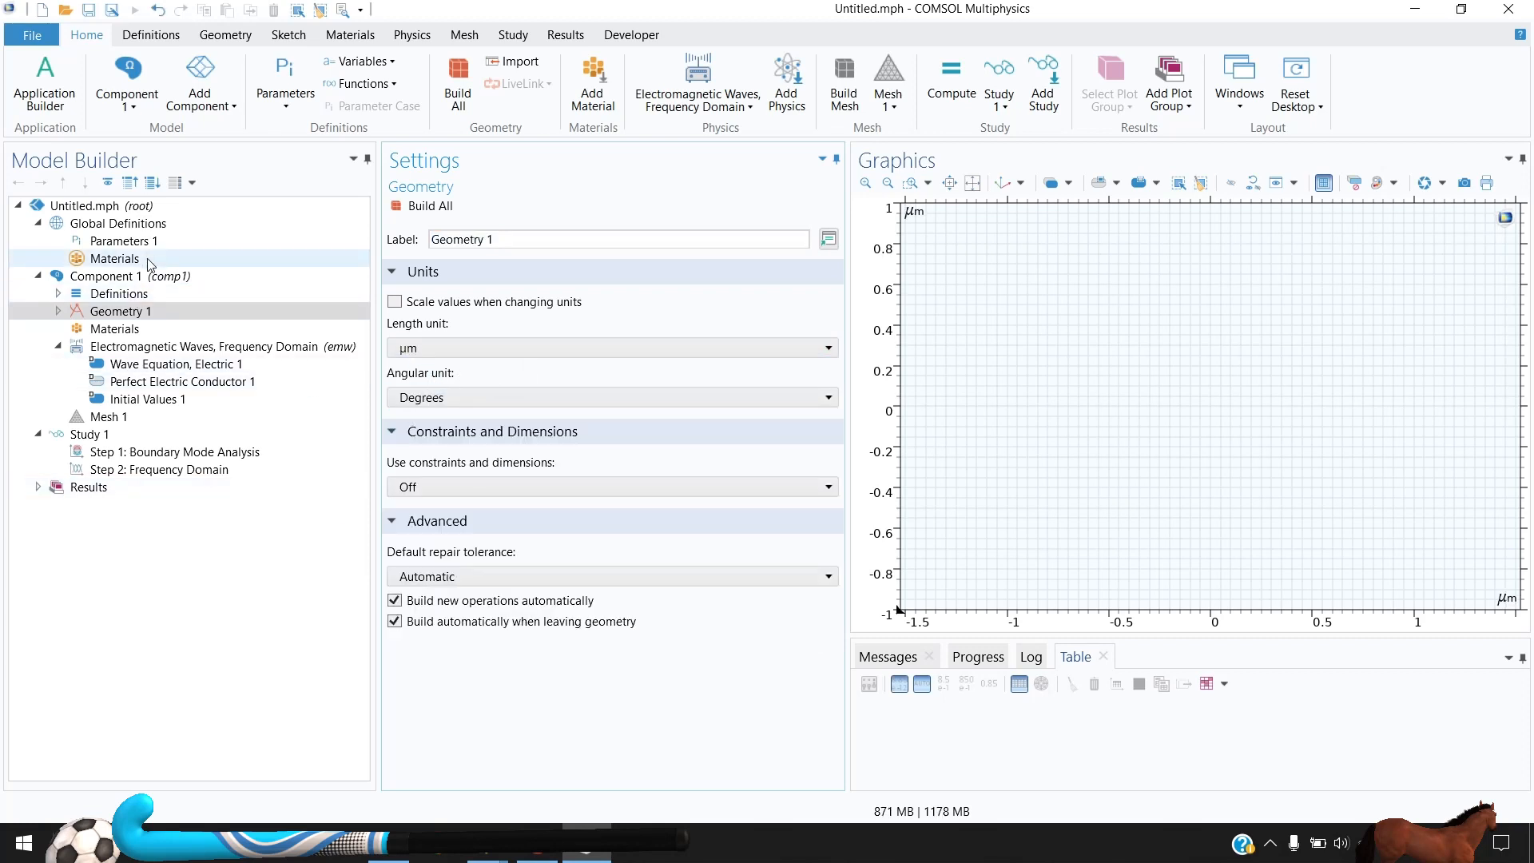
Define the global parameters wp as 2*pi*300[THz] and gamma as wp/100
click(120, 240)
click(442, 329)
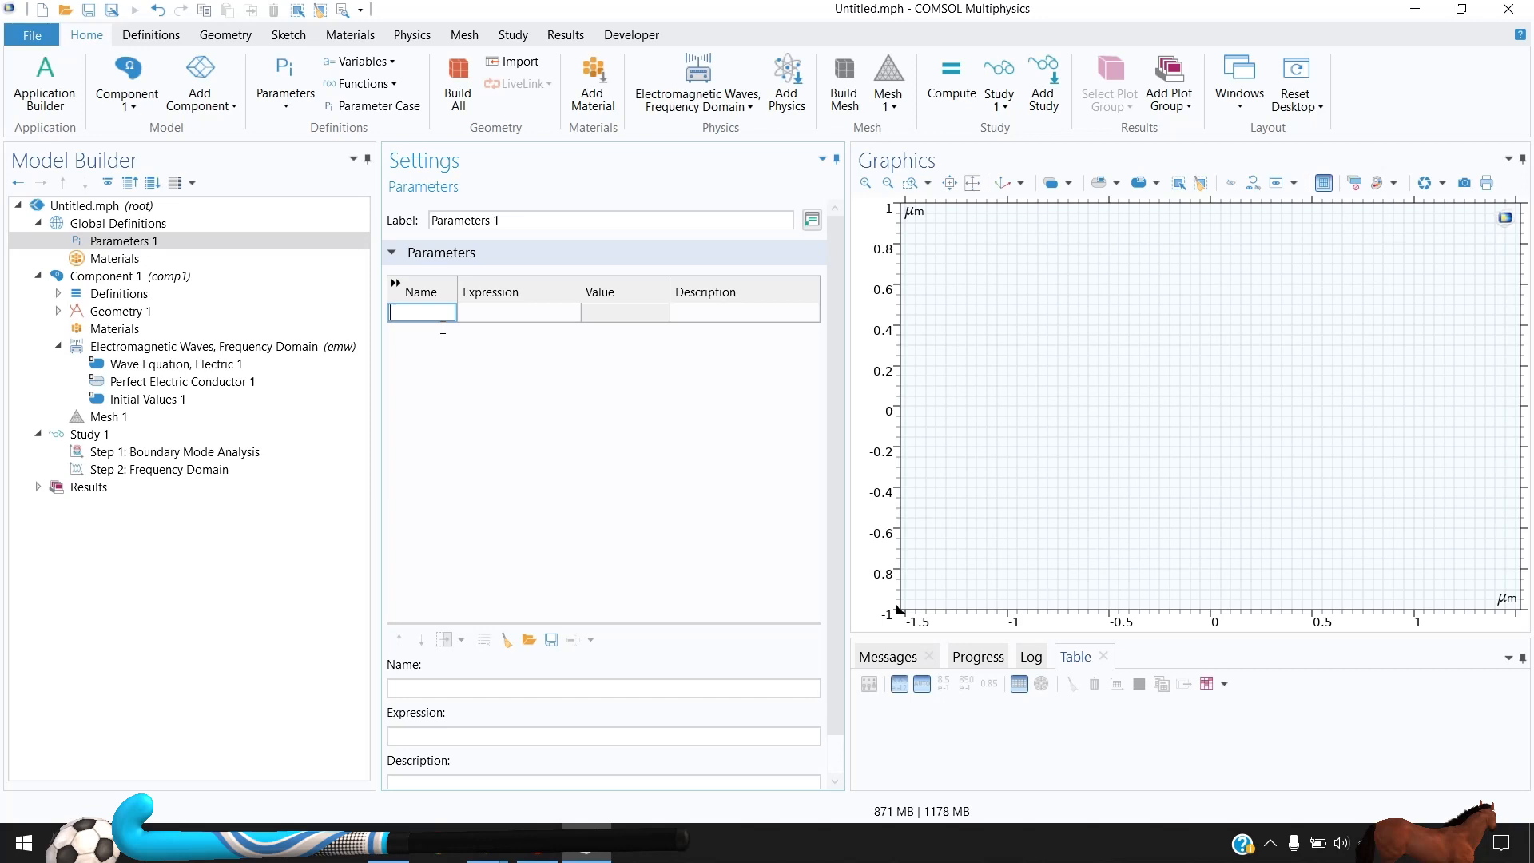
key(Tab)
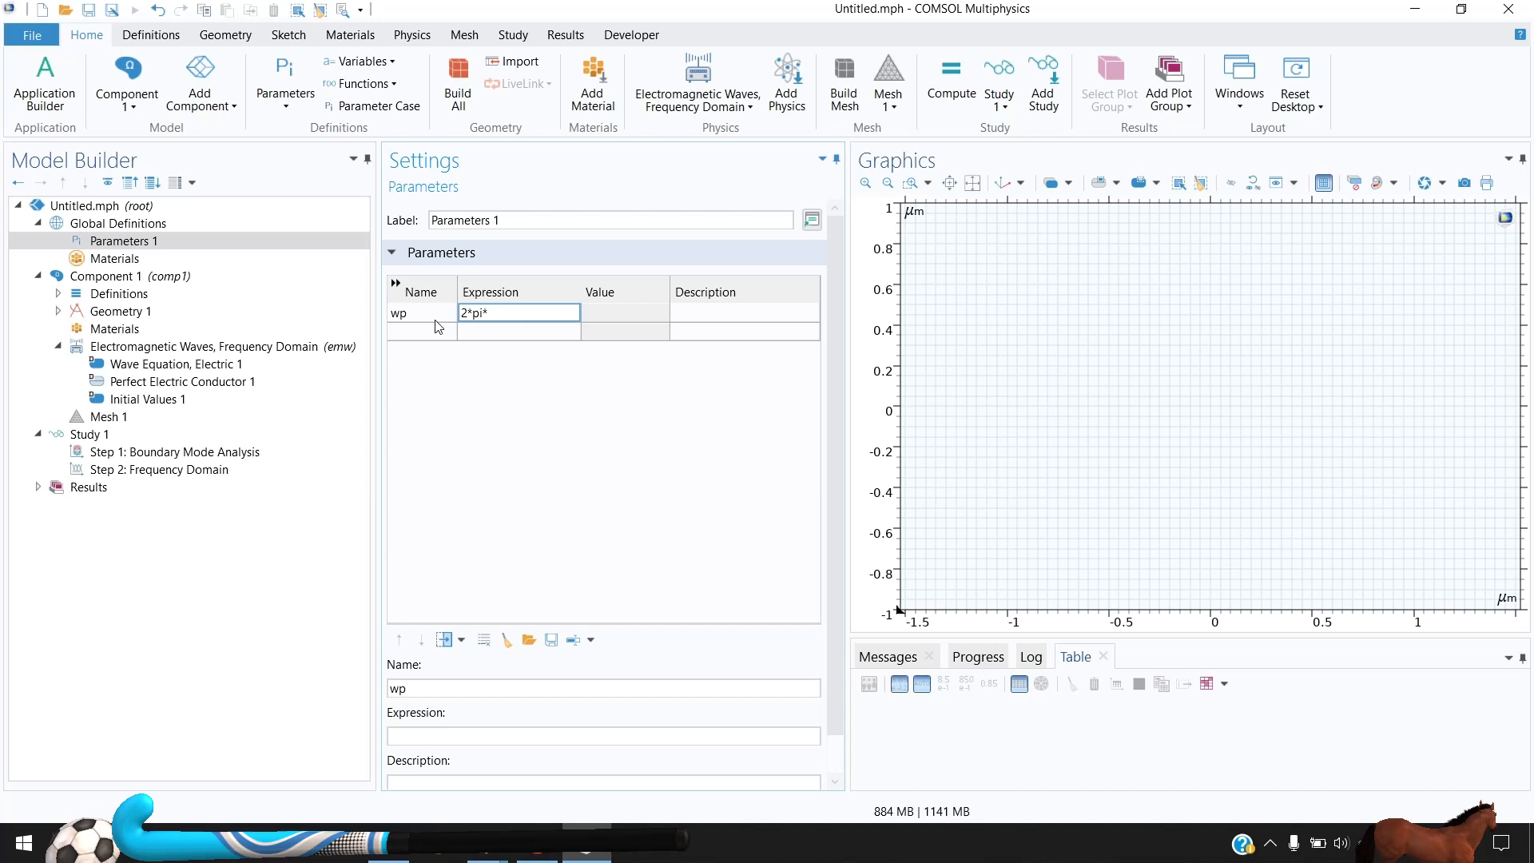
text(2*pi*300[THz])
key(Tab)
key(Tab)
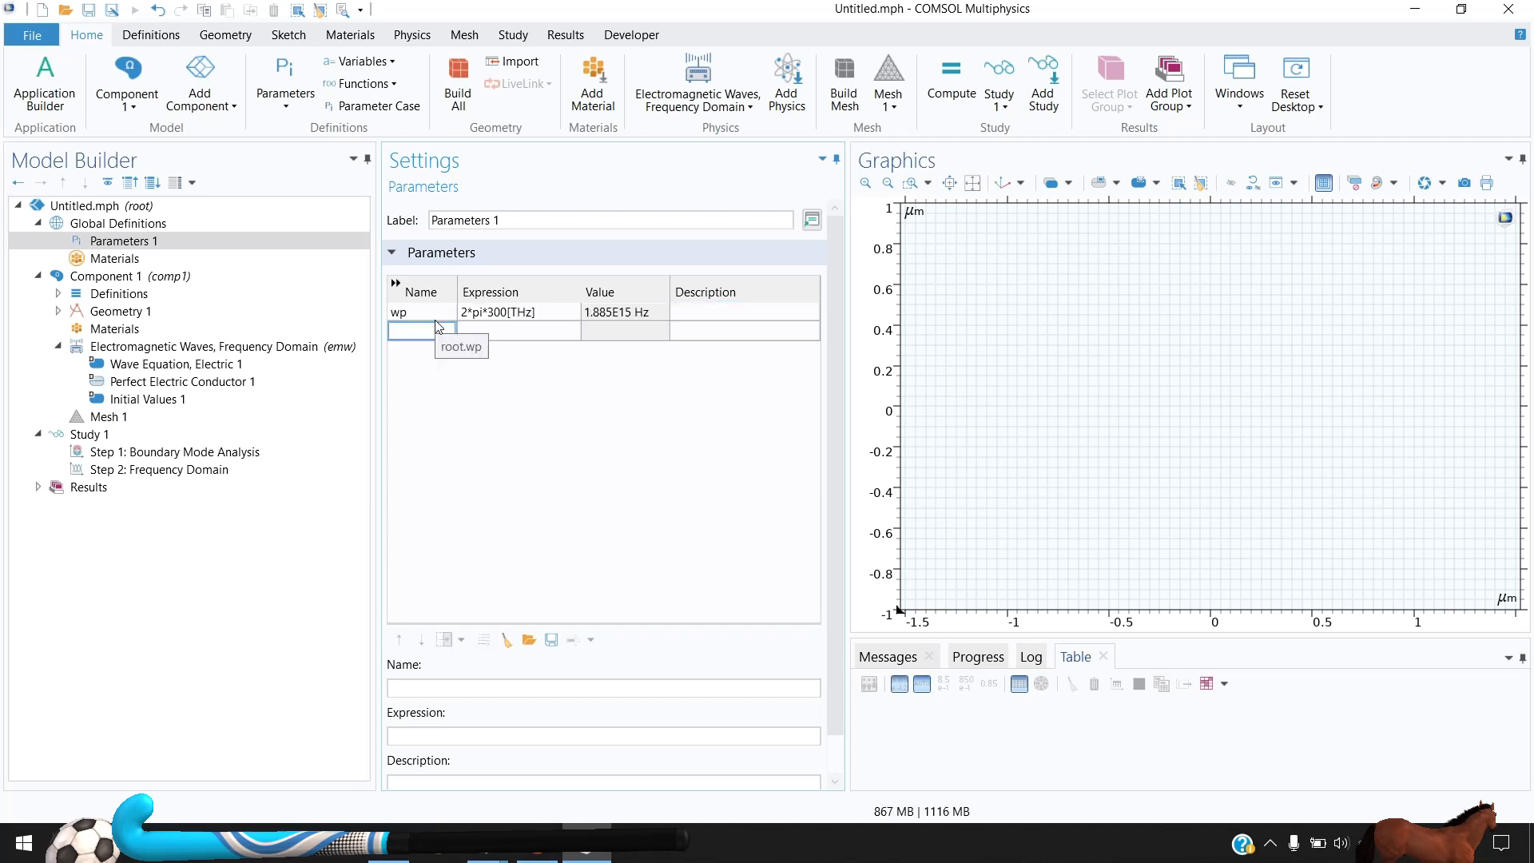
text(gamma)
key(Tab)
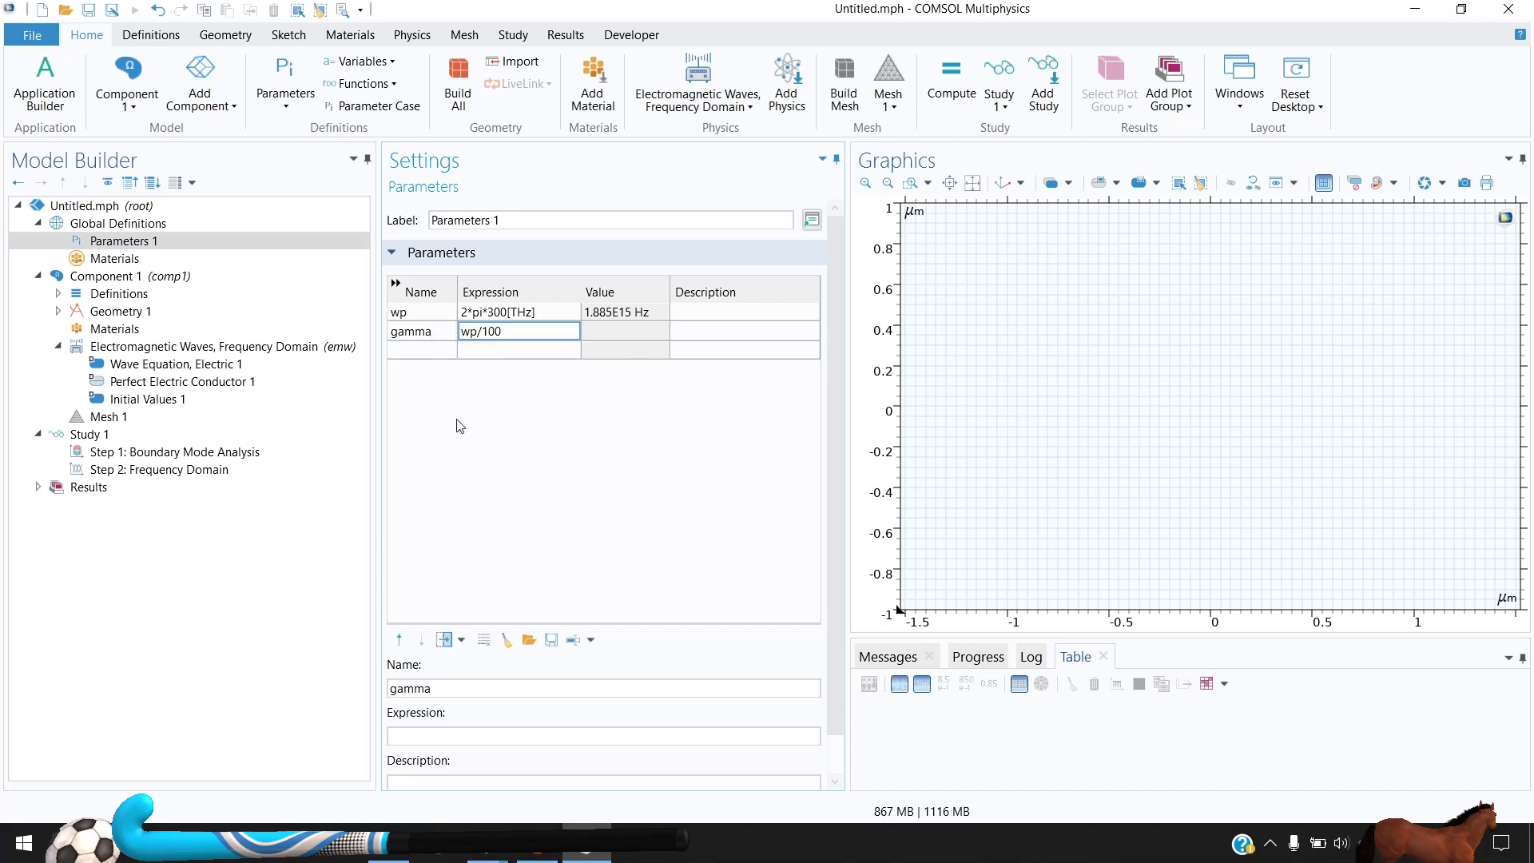
key(Tab)
Add a global parameter w with the expression 0.5[um]
click(424, 352)
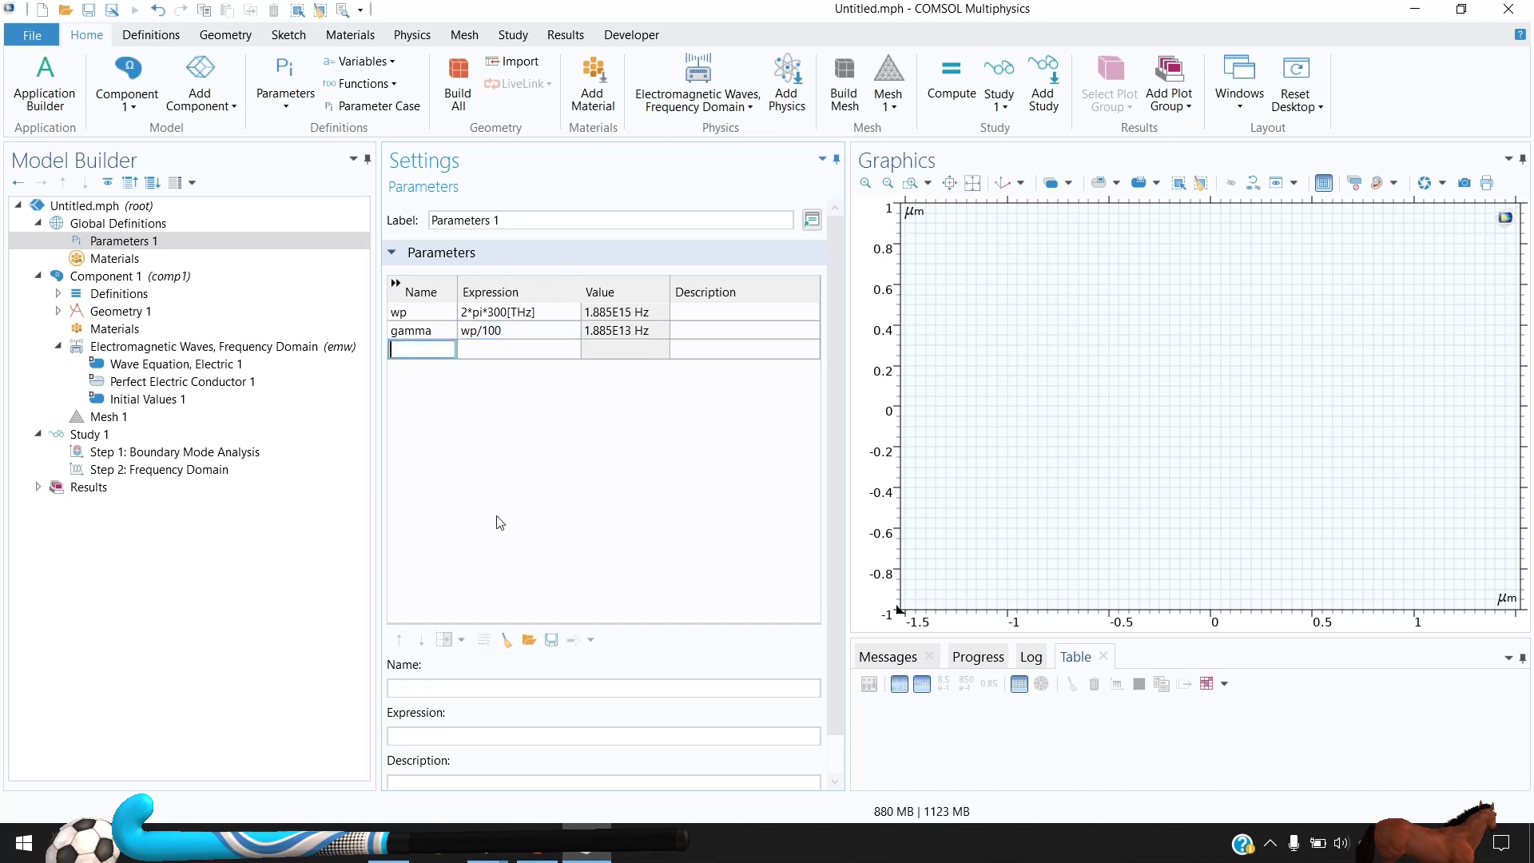
text(w)
key(Tab)
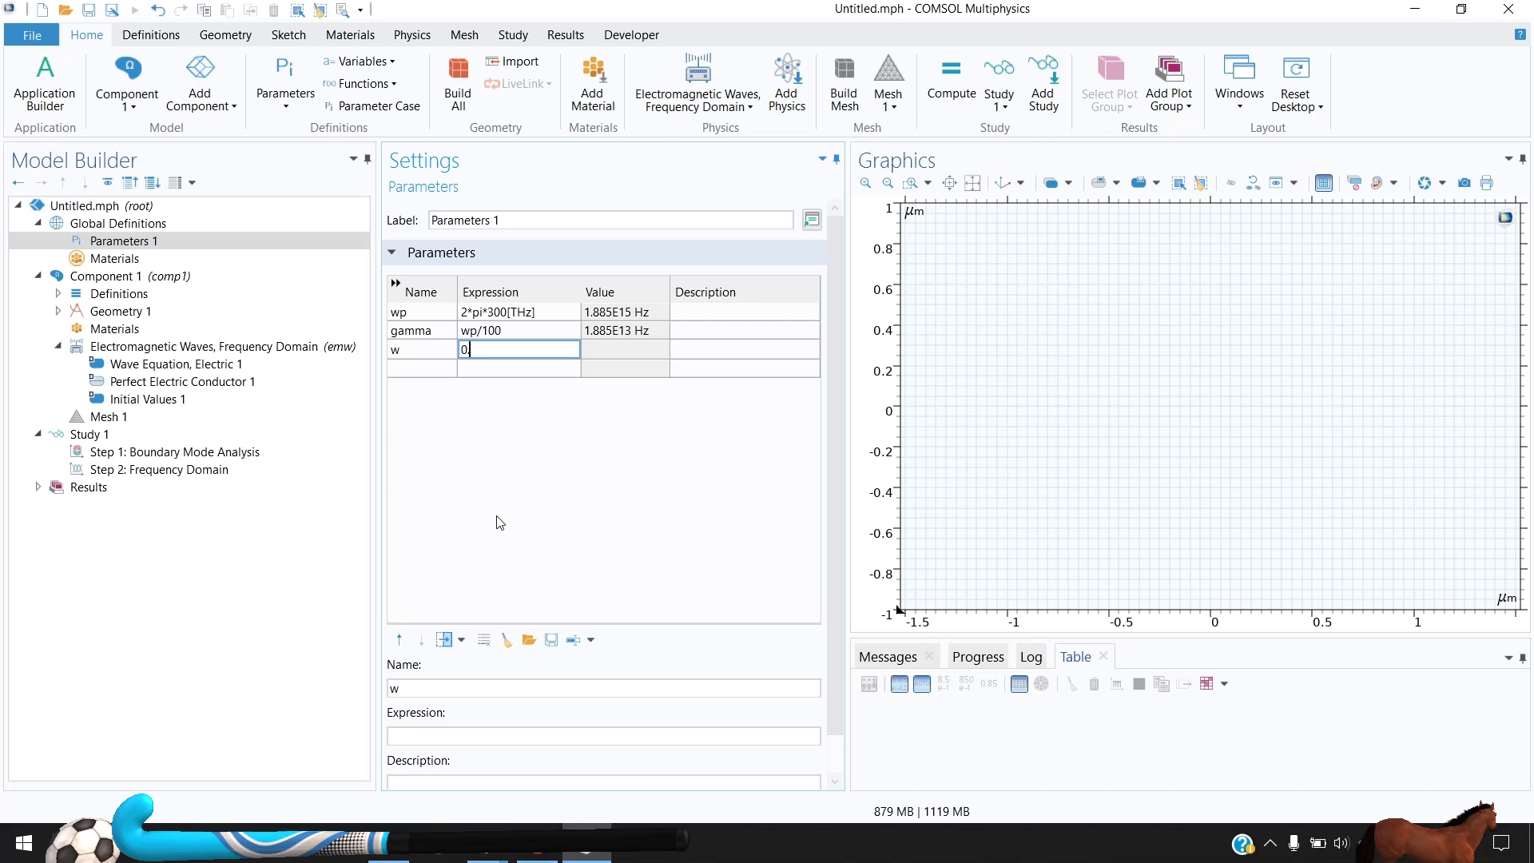
text(0.5[um])
key(Return)
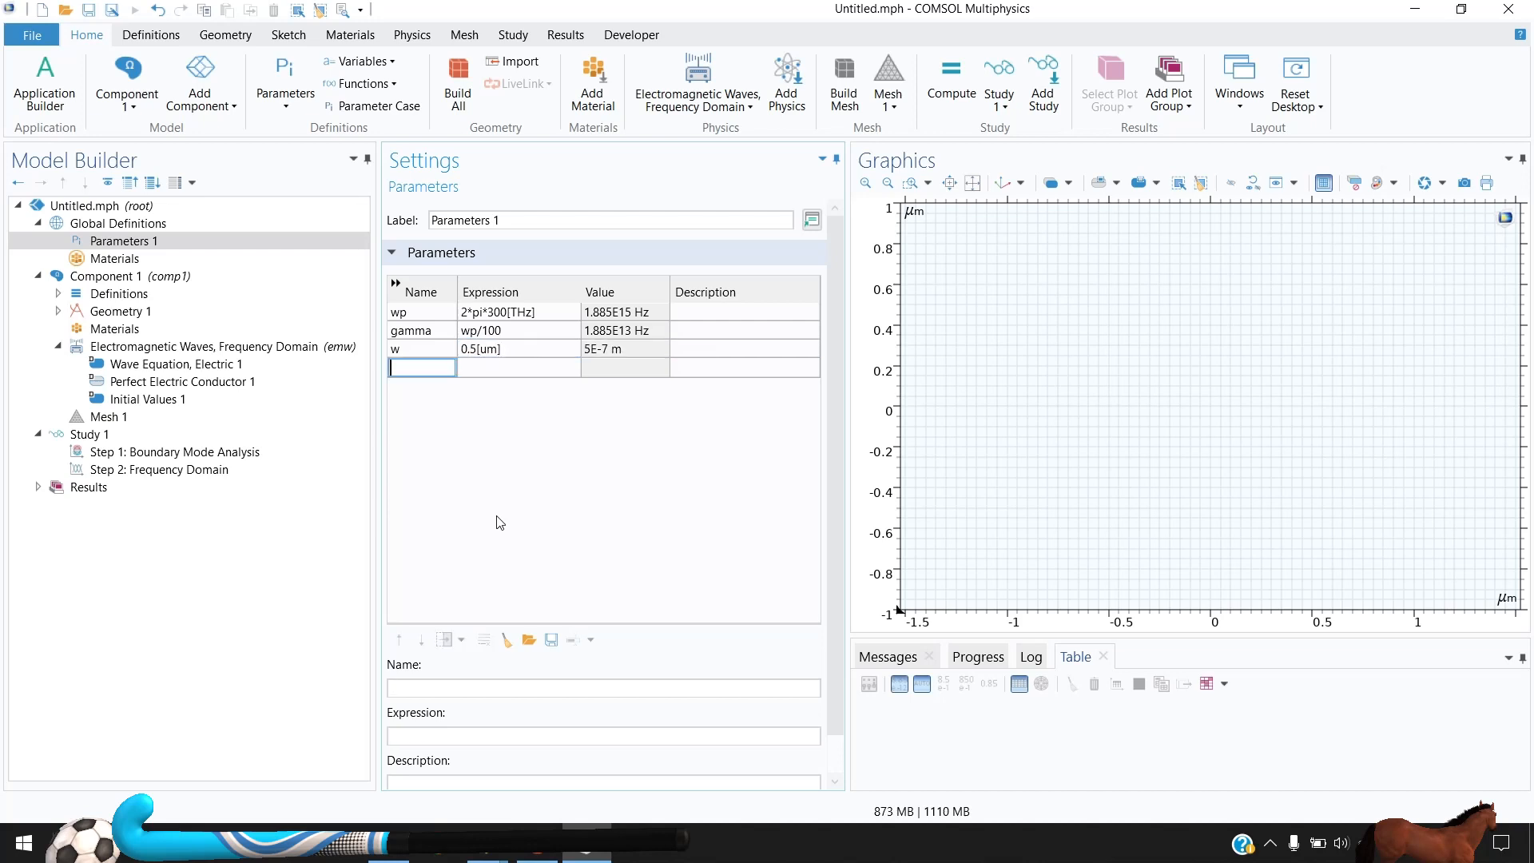
click(479, 348)
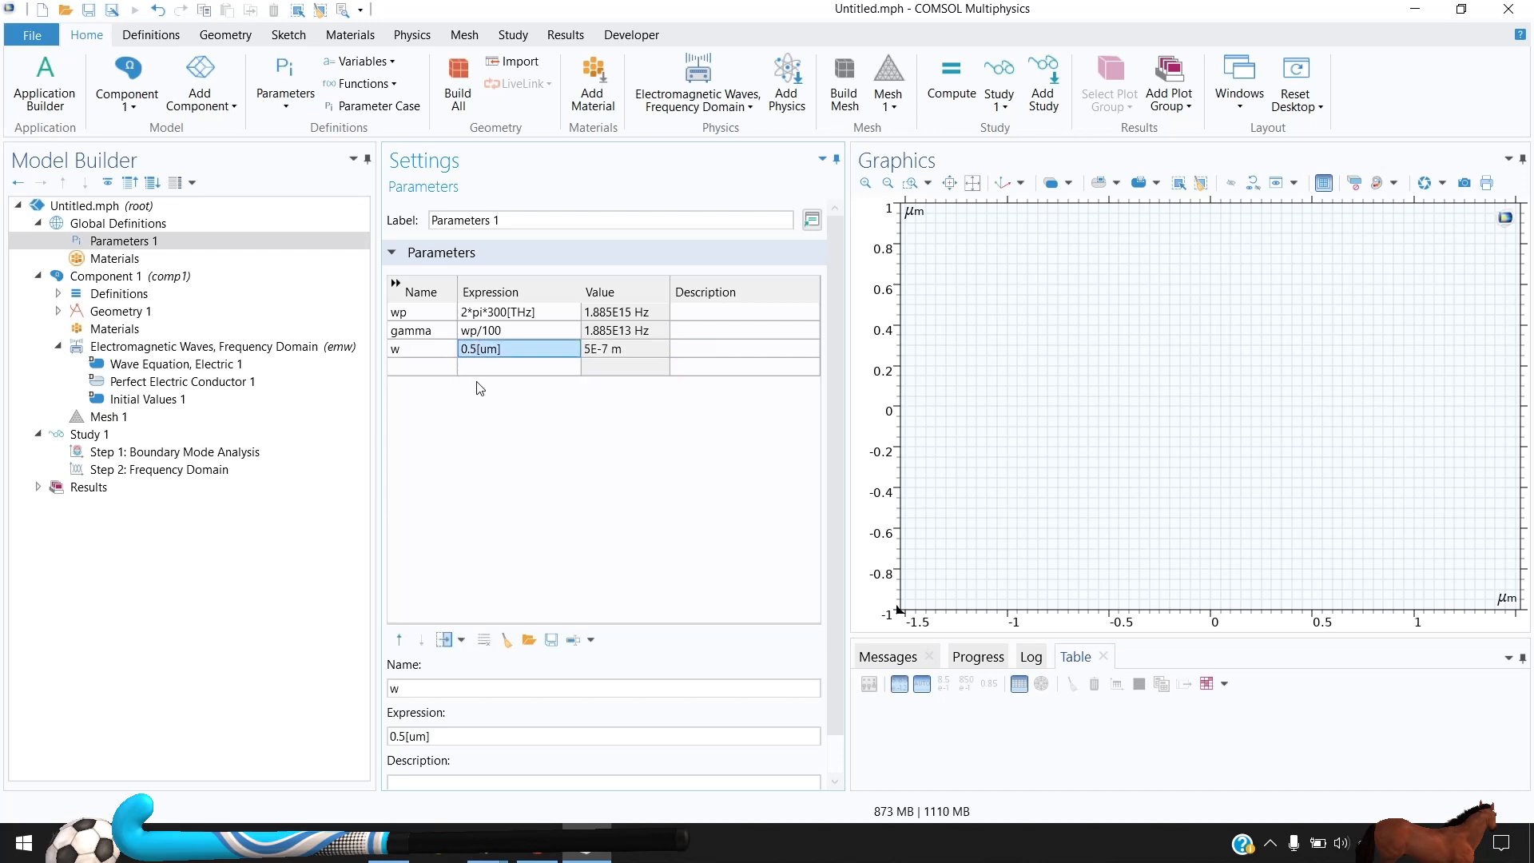
Add the global parameters Hd with the expression 2000[um] and Hm with the expression 250[um]
click(423, 367)
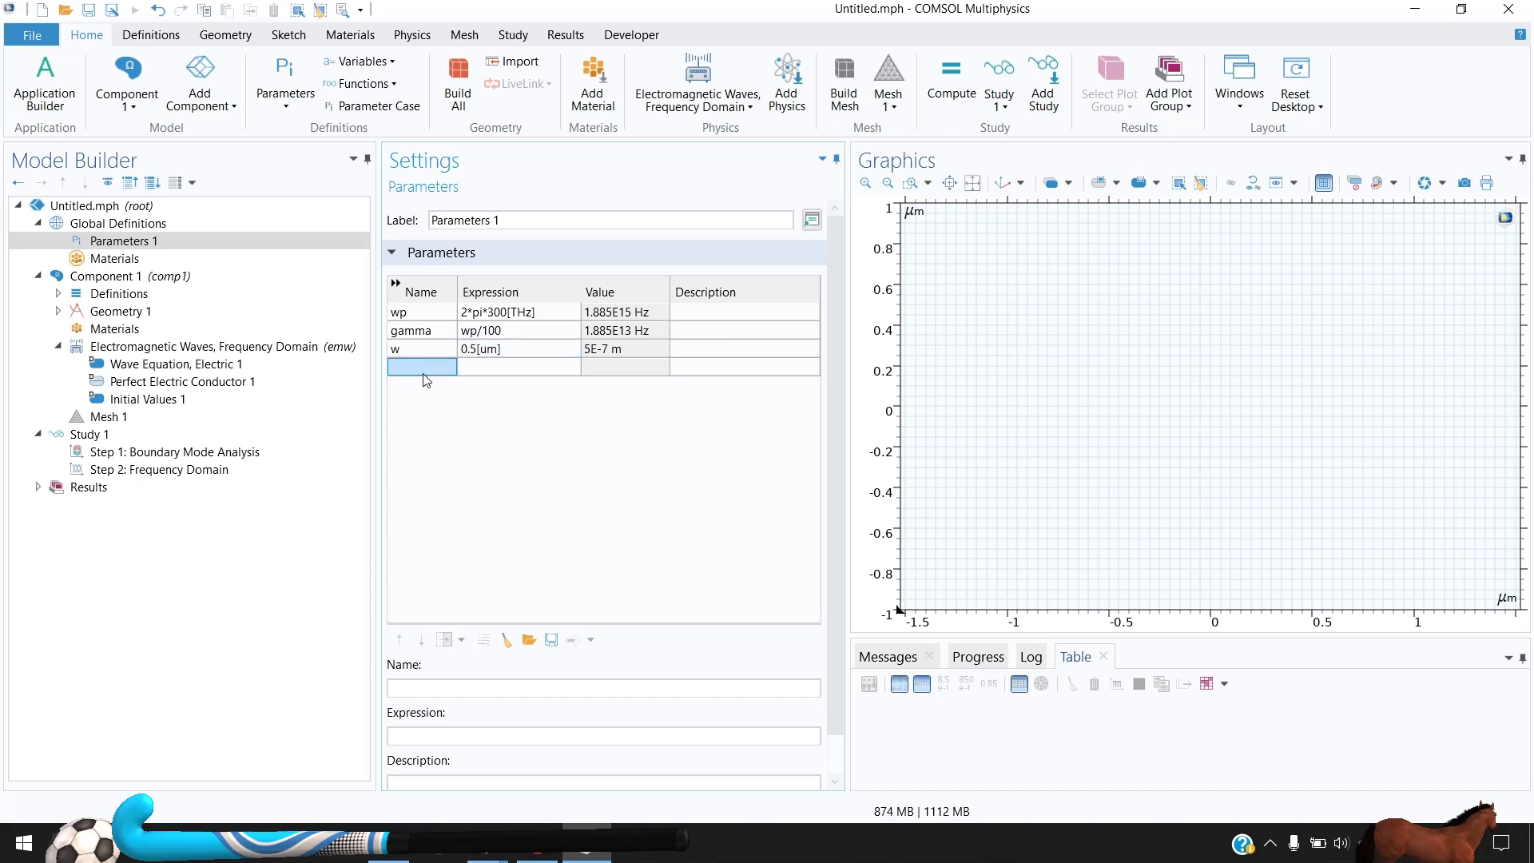
text(Hd)
key(Tab)
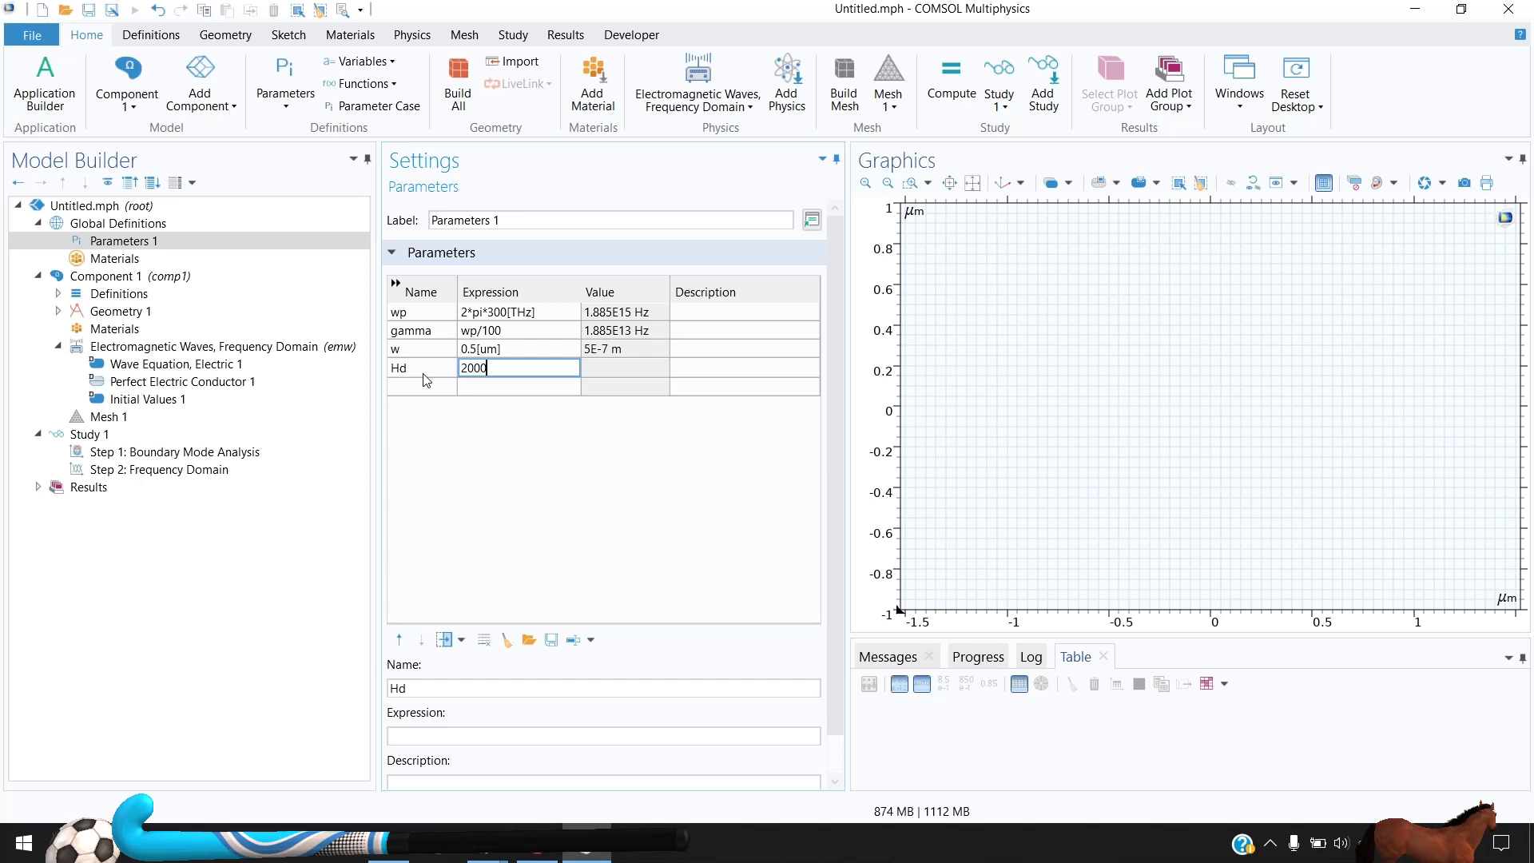
key(Tab)
key(Tab)
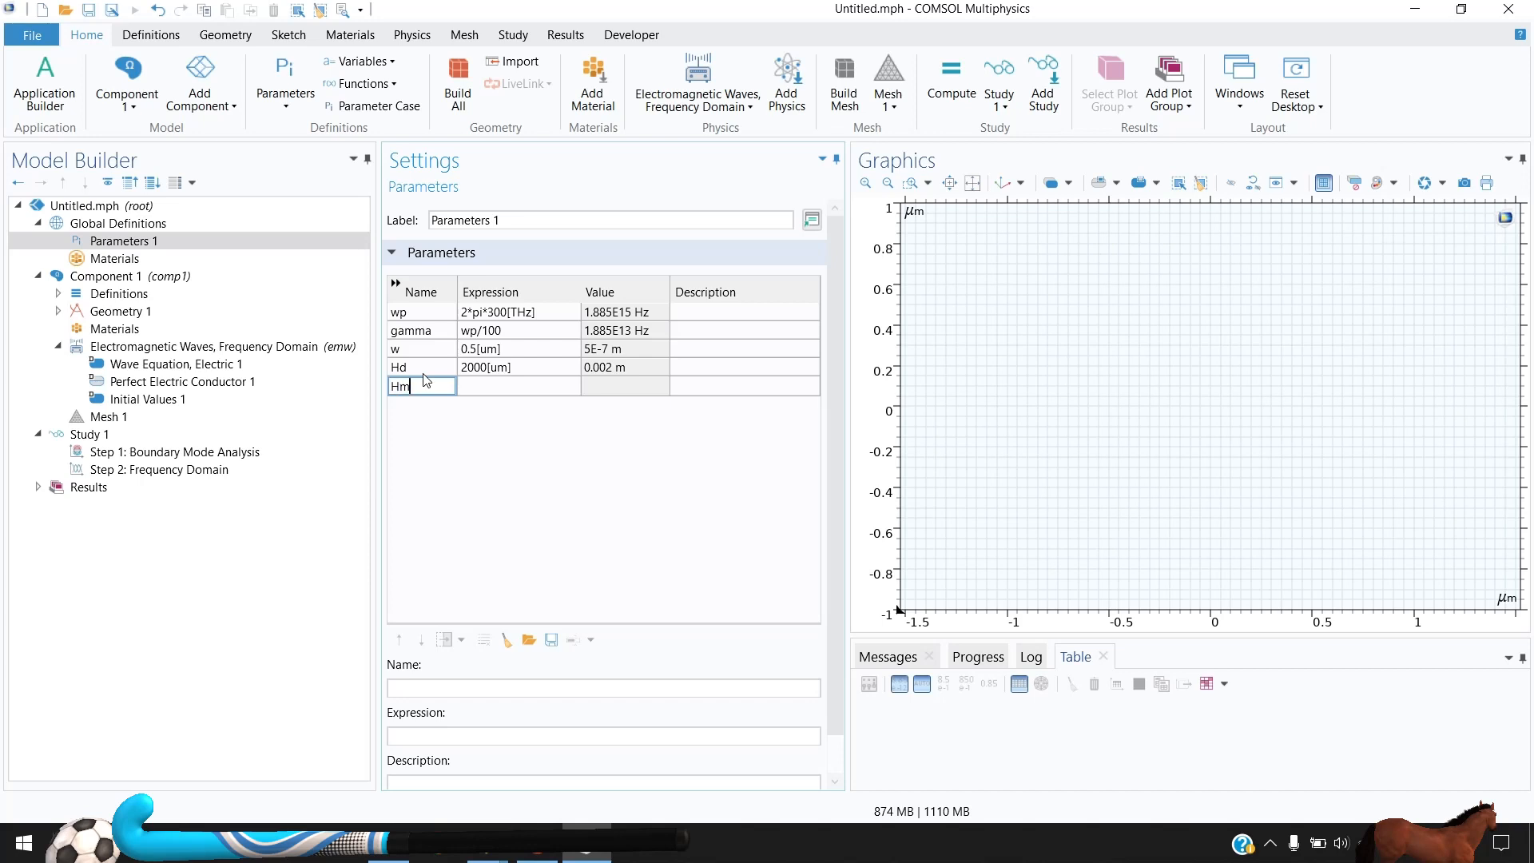
key(Tab)
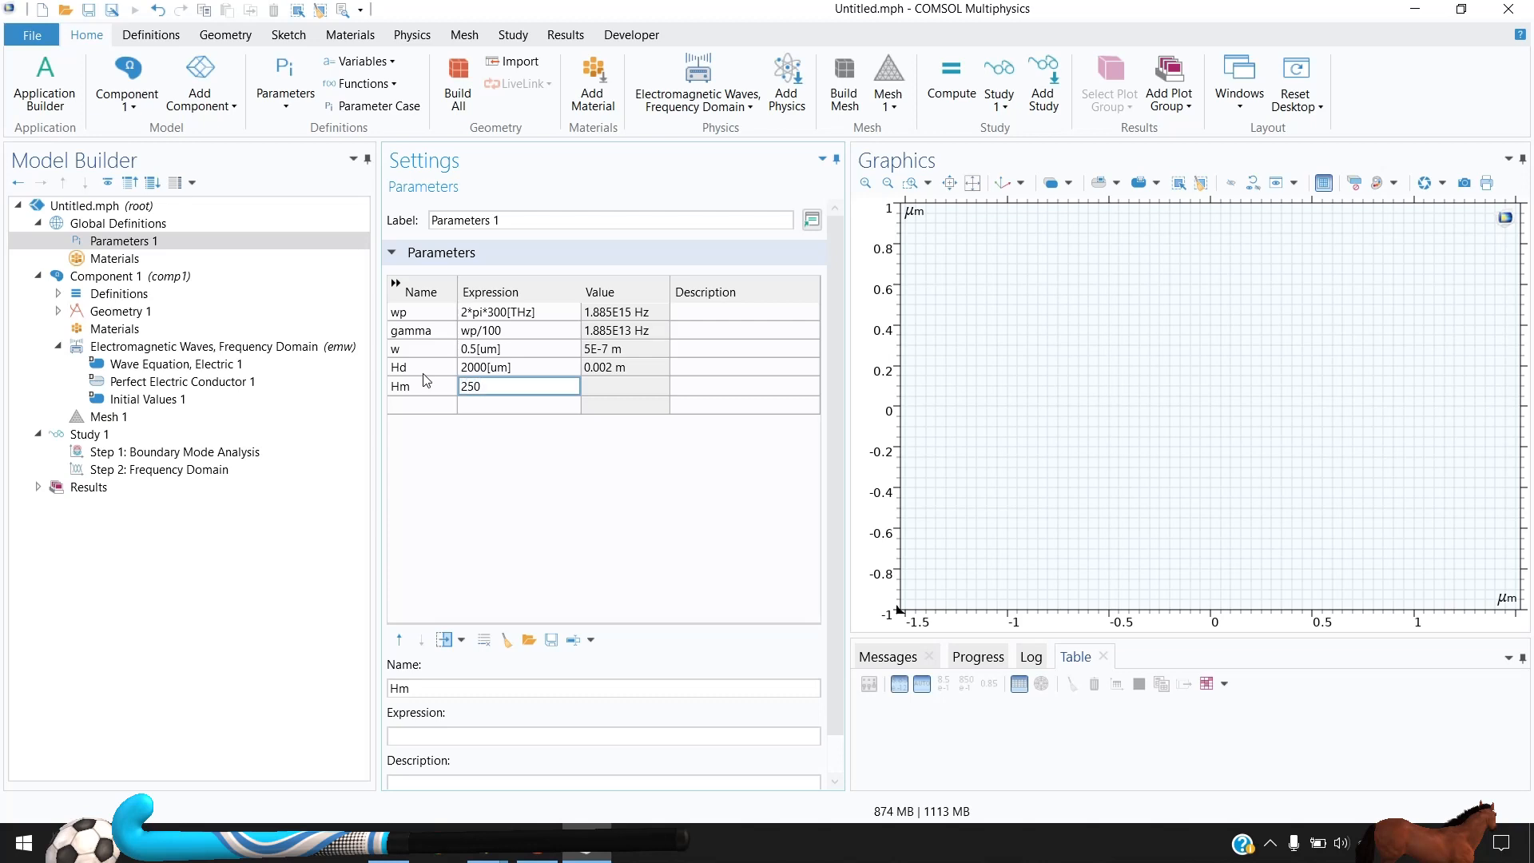
text(250[um])
key(Tab)
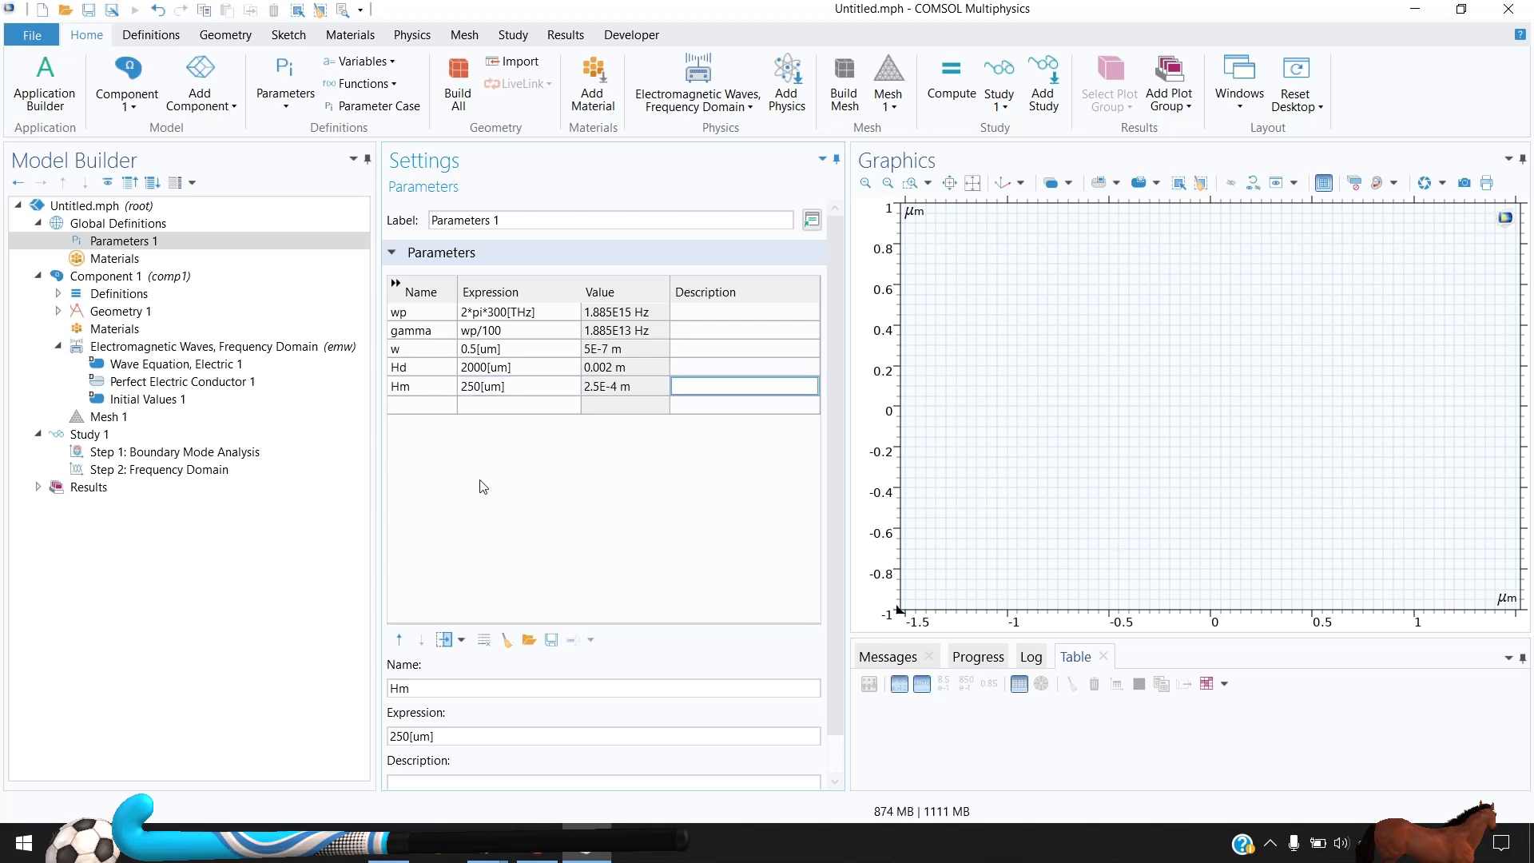
Add a global parameter f0 with the expression 20[THz]
click(441, 406)
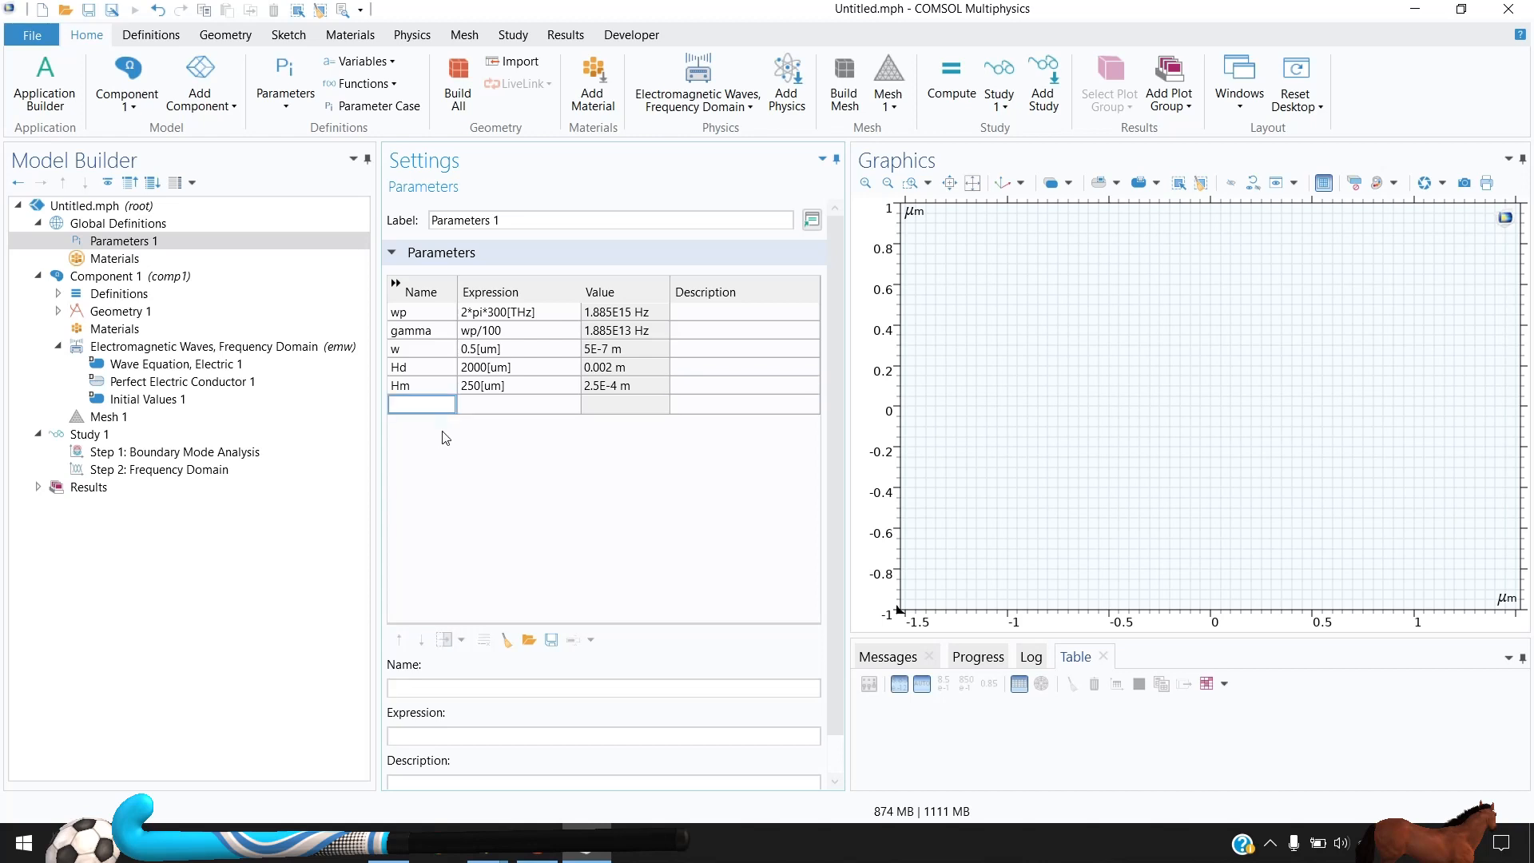
click(442, 431)
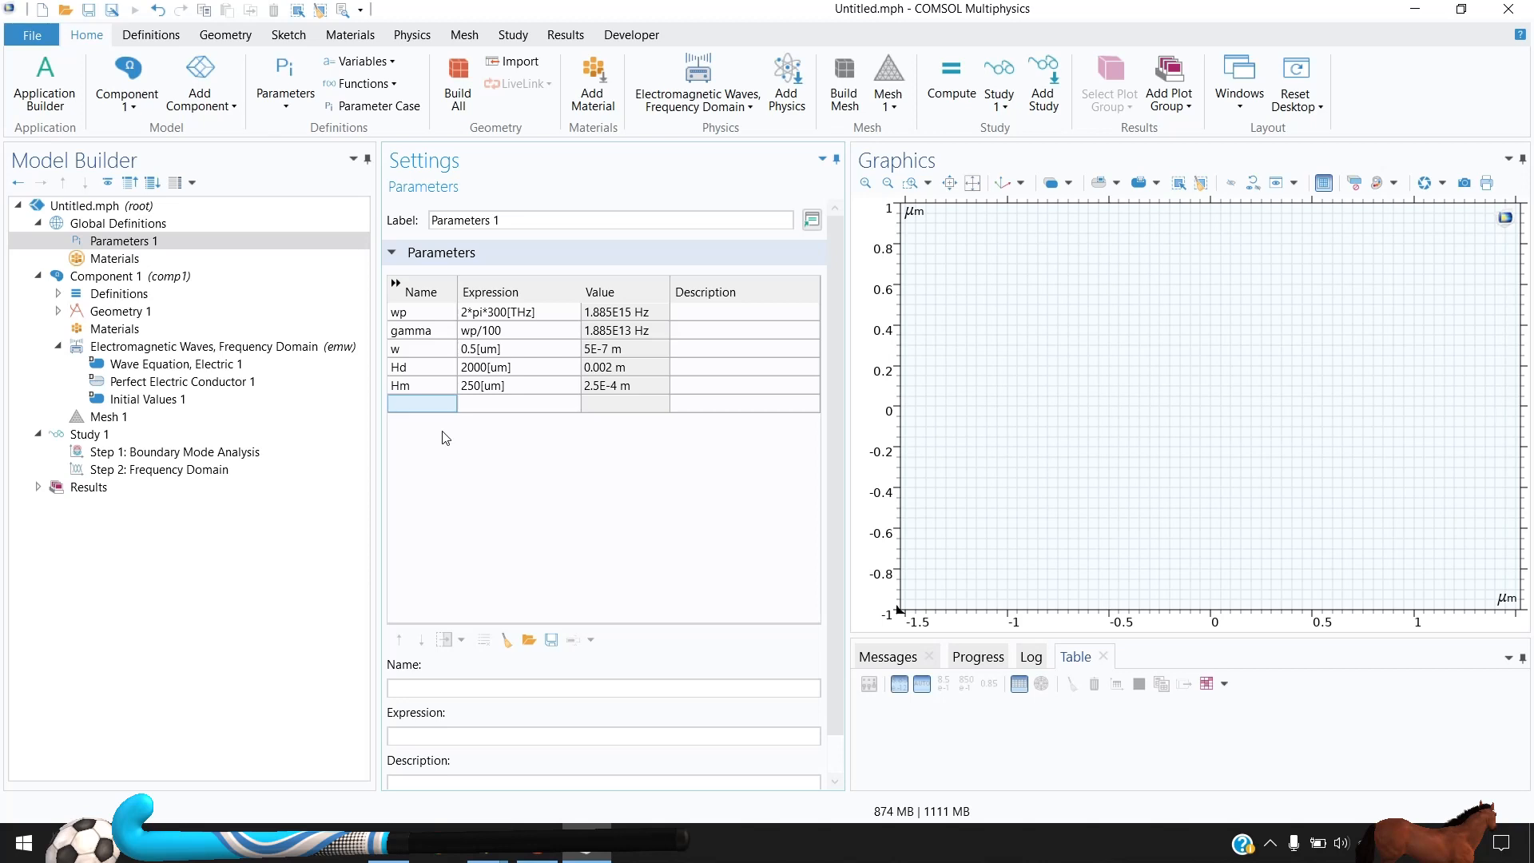
click(436, 406)
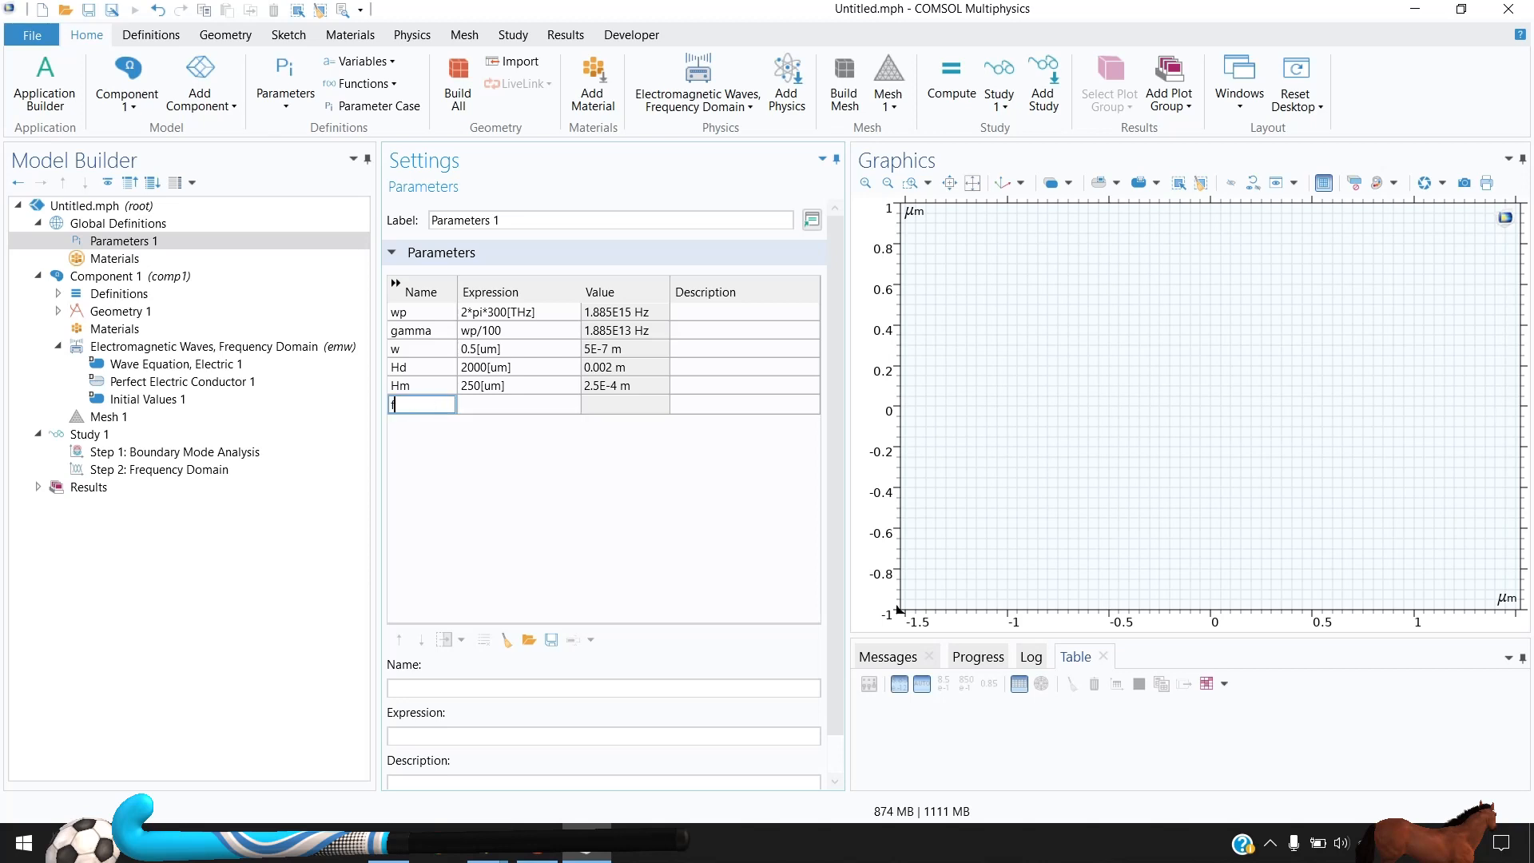
text(f0)
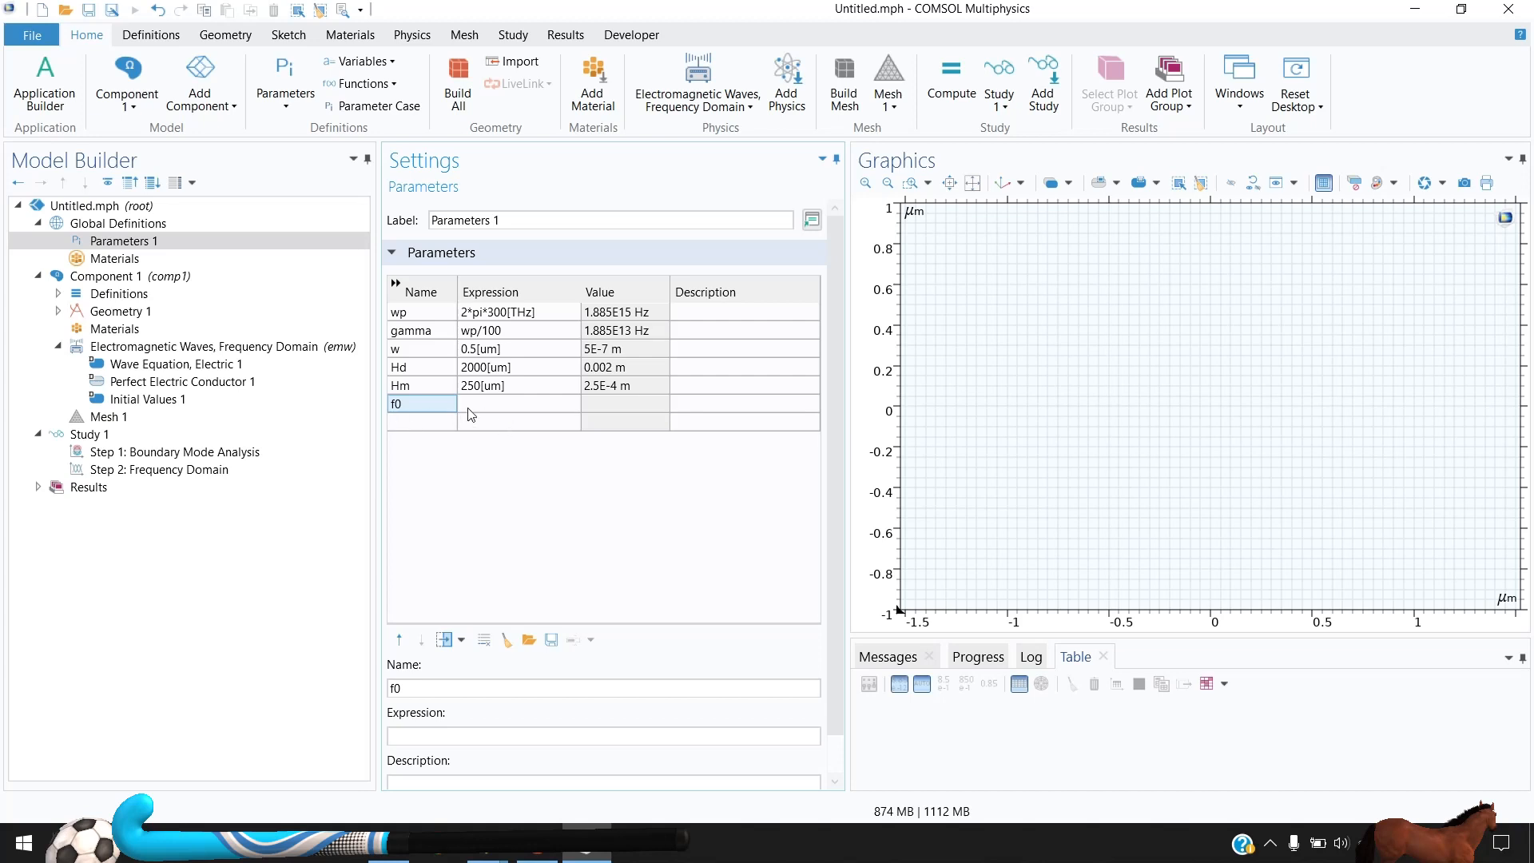
click(491, 414)
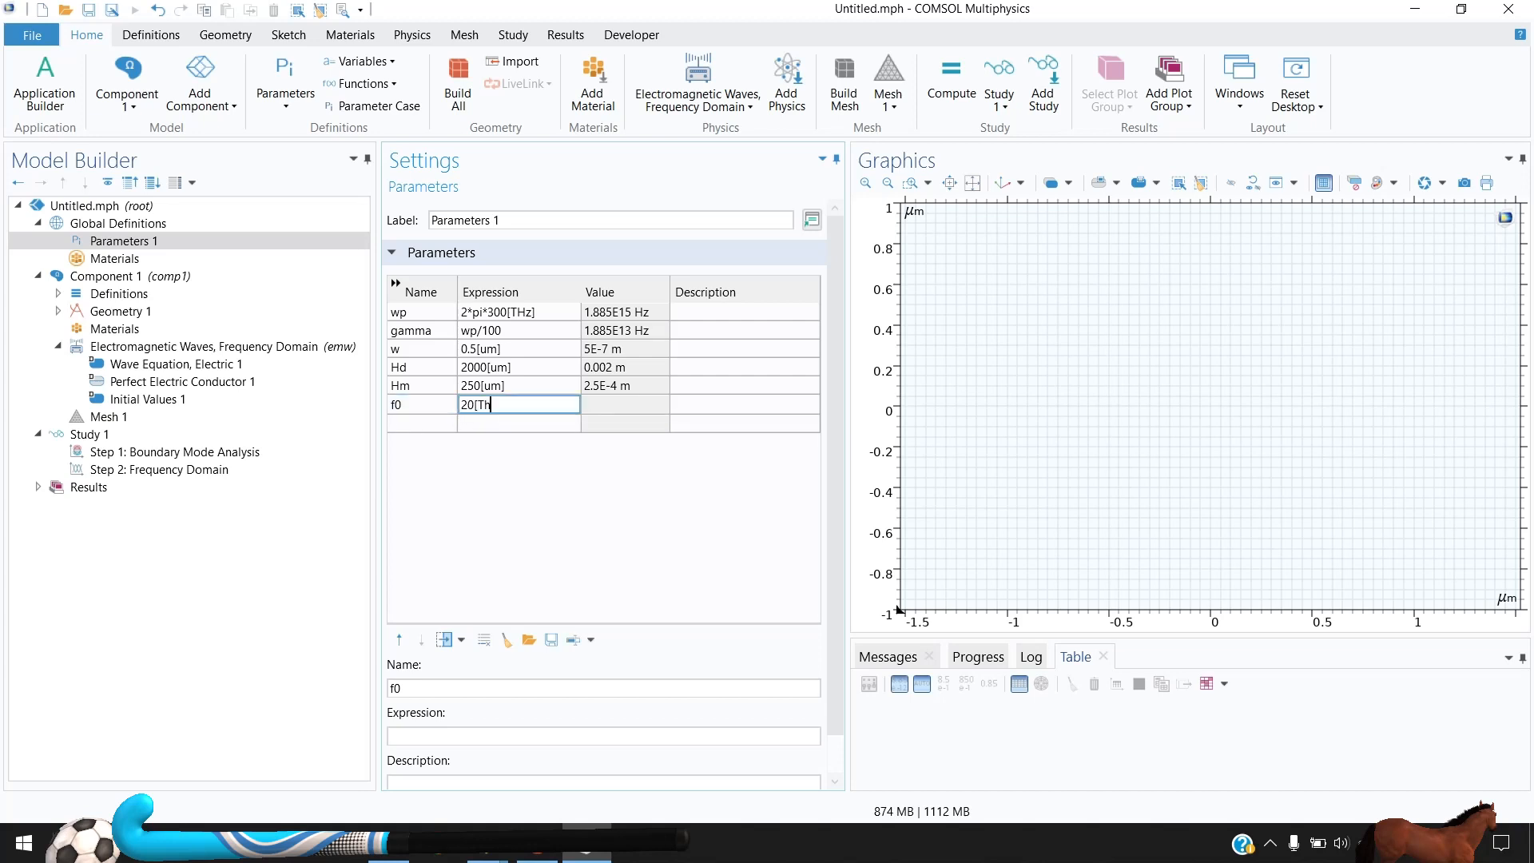
text(20[THz])
key(Tab)
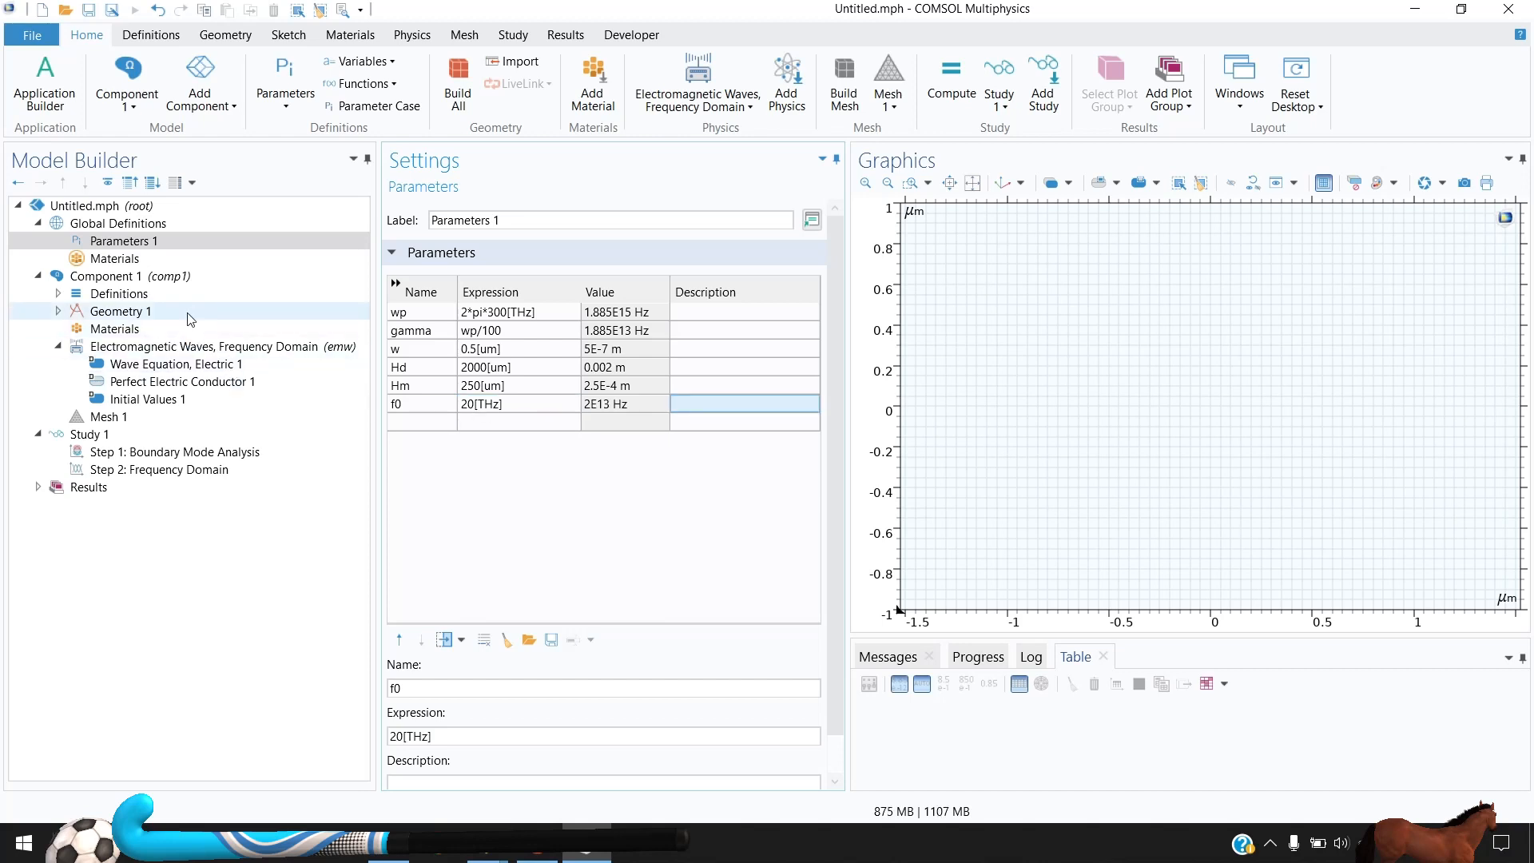
Add a rectangle to Geometry 1 with width w and height Hd+Hm
click(156, 312)
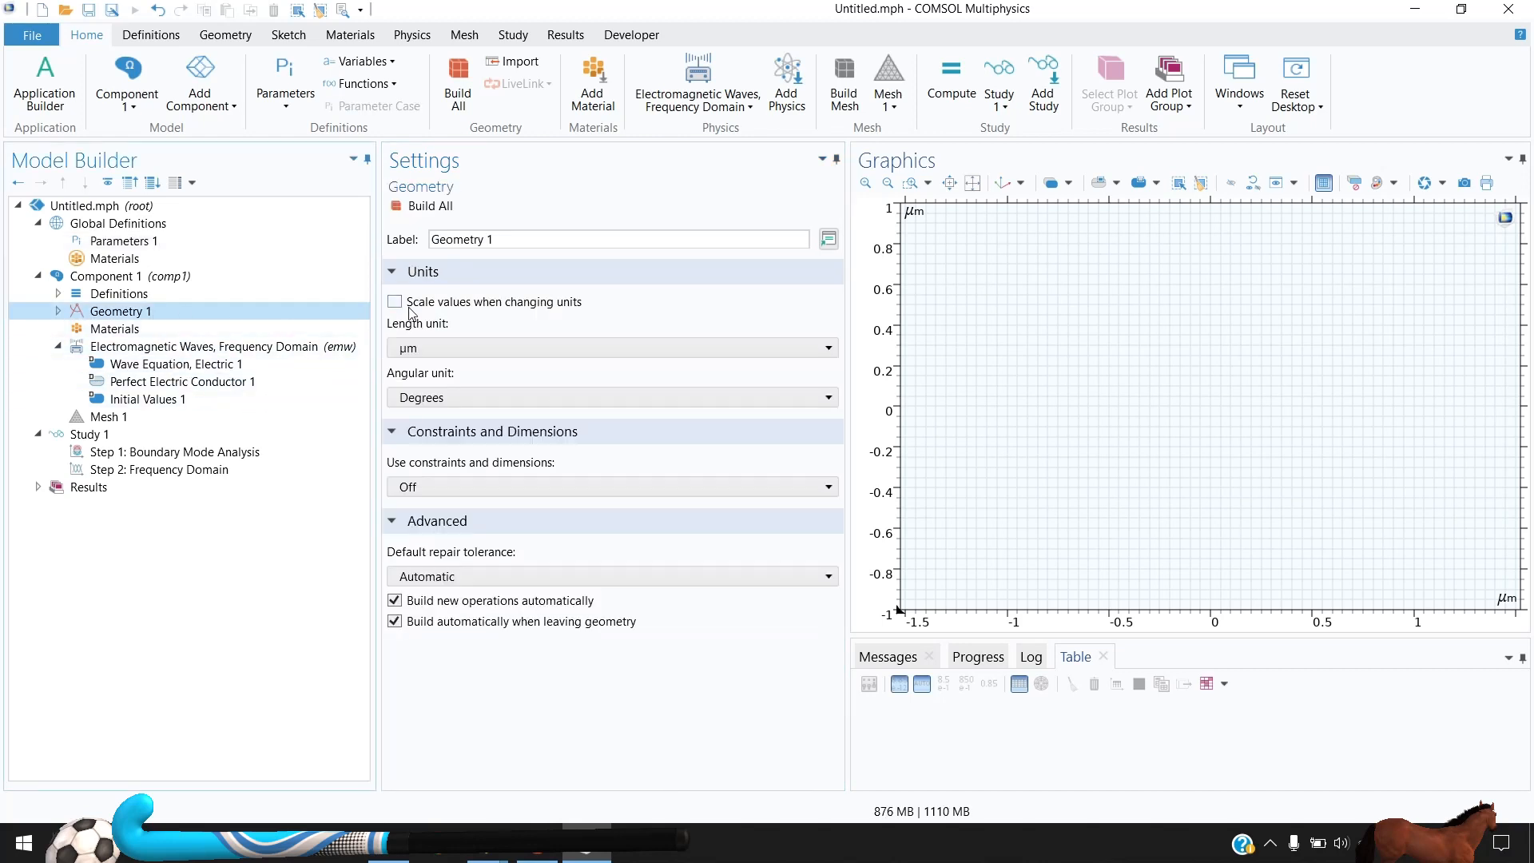
click(217, 41)
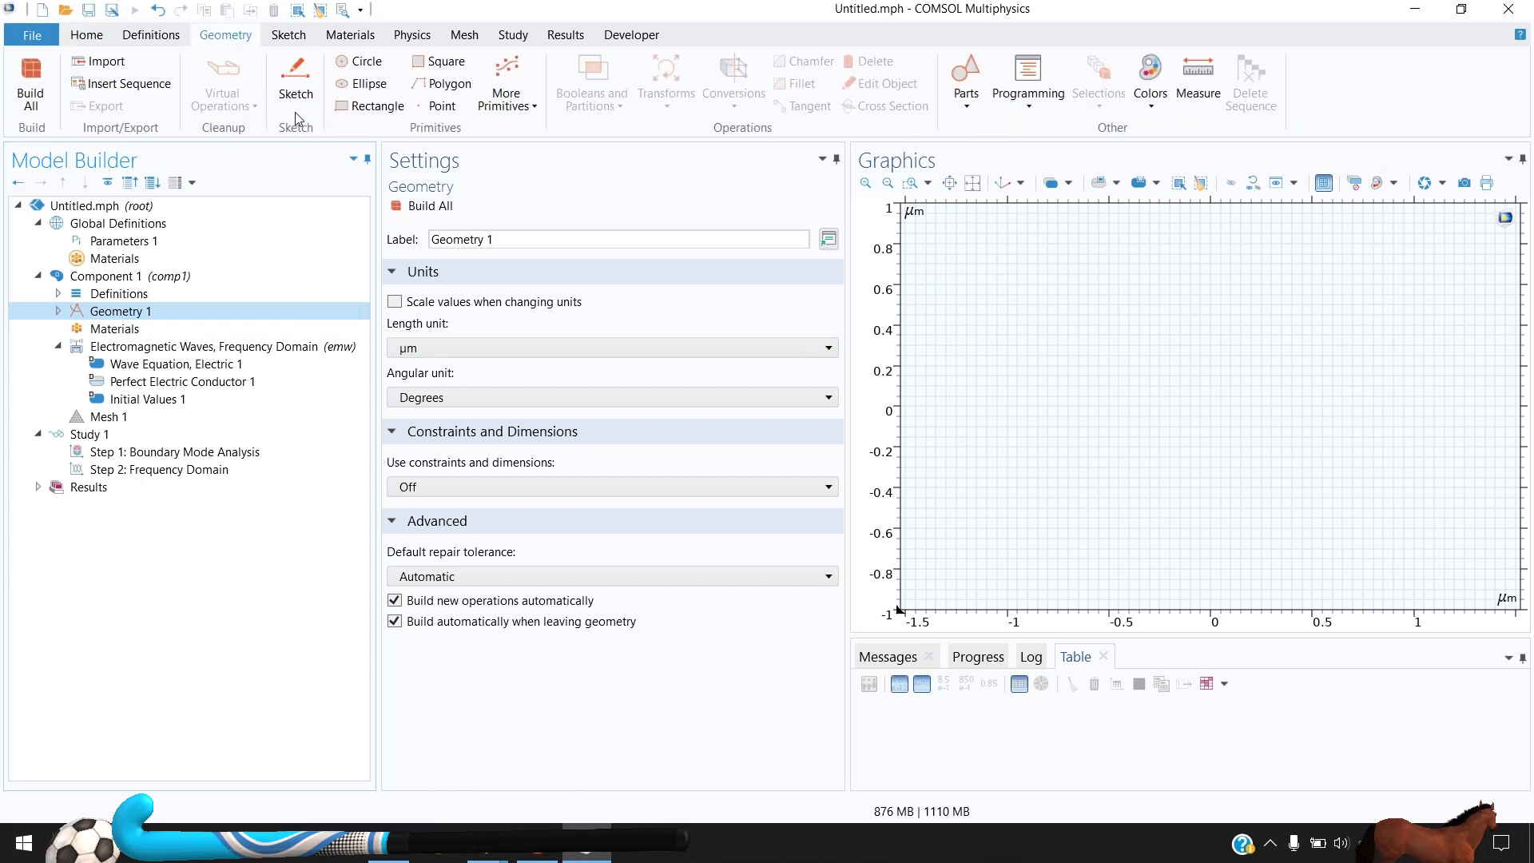
click(372, 106)
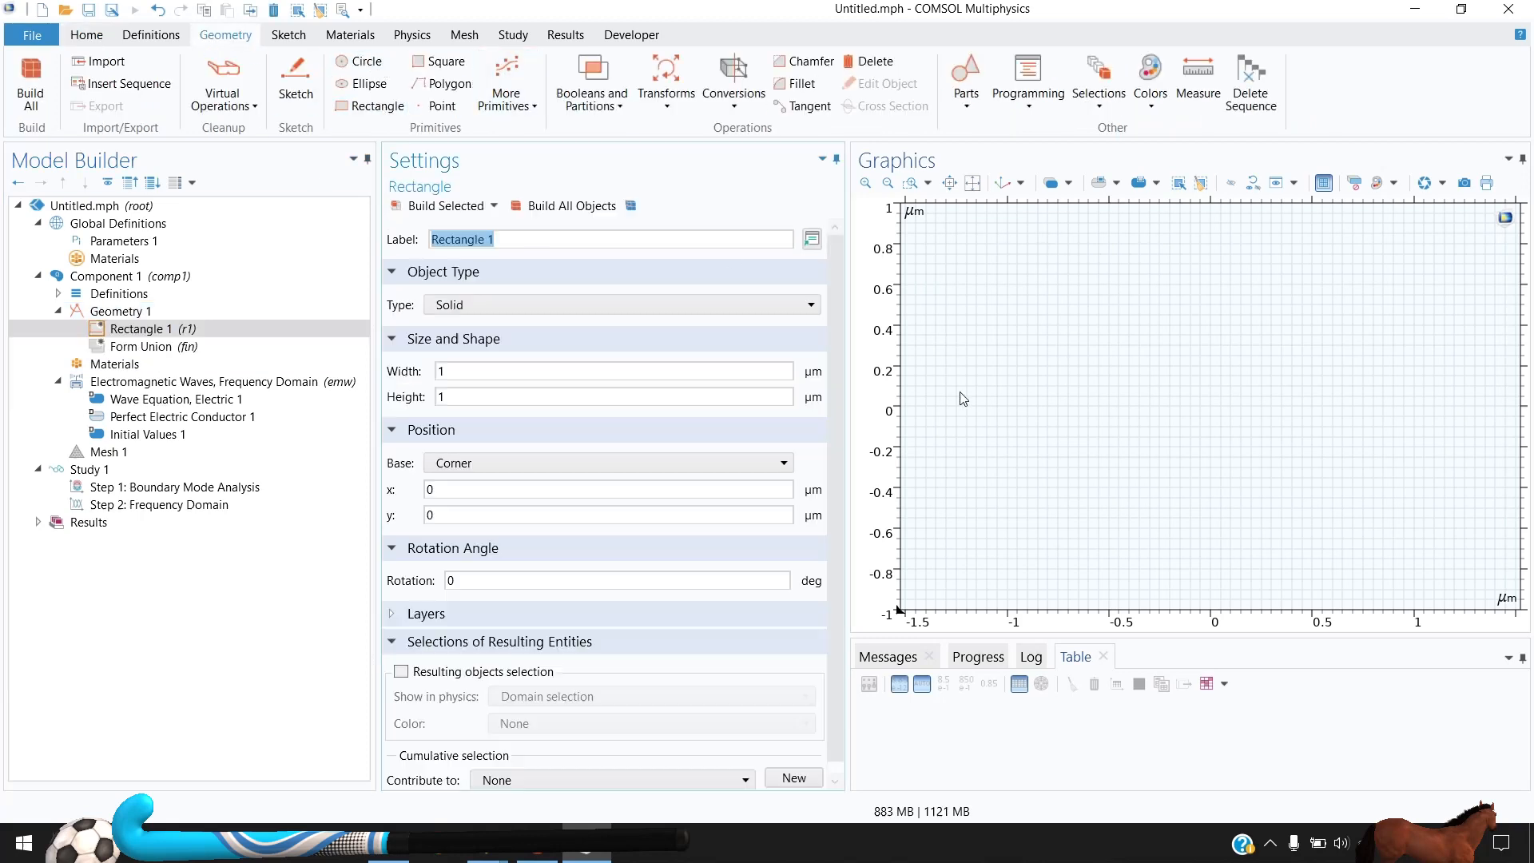
double_click(523, 367)
text(w)
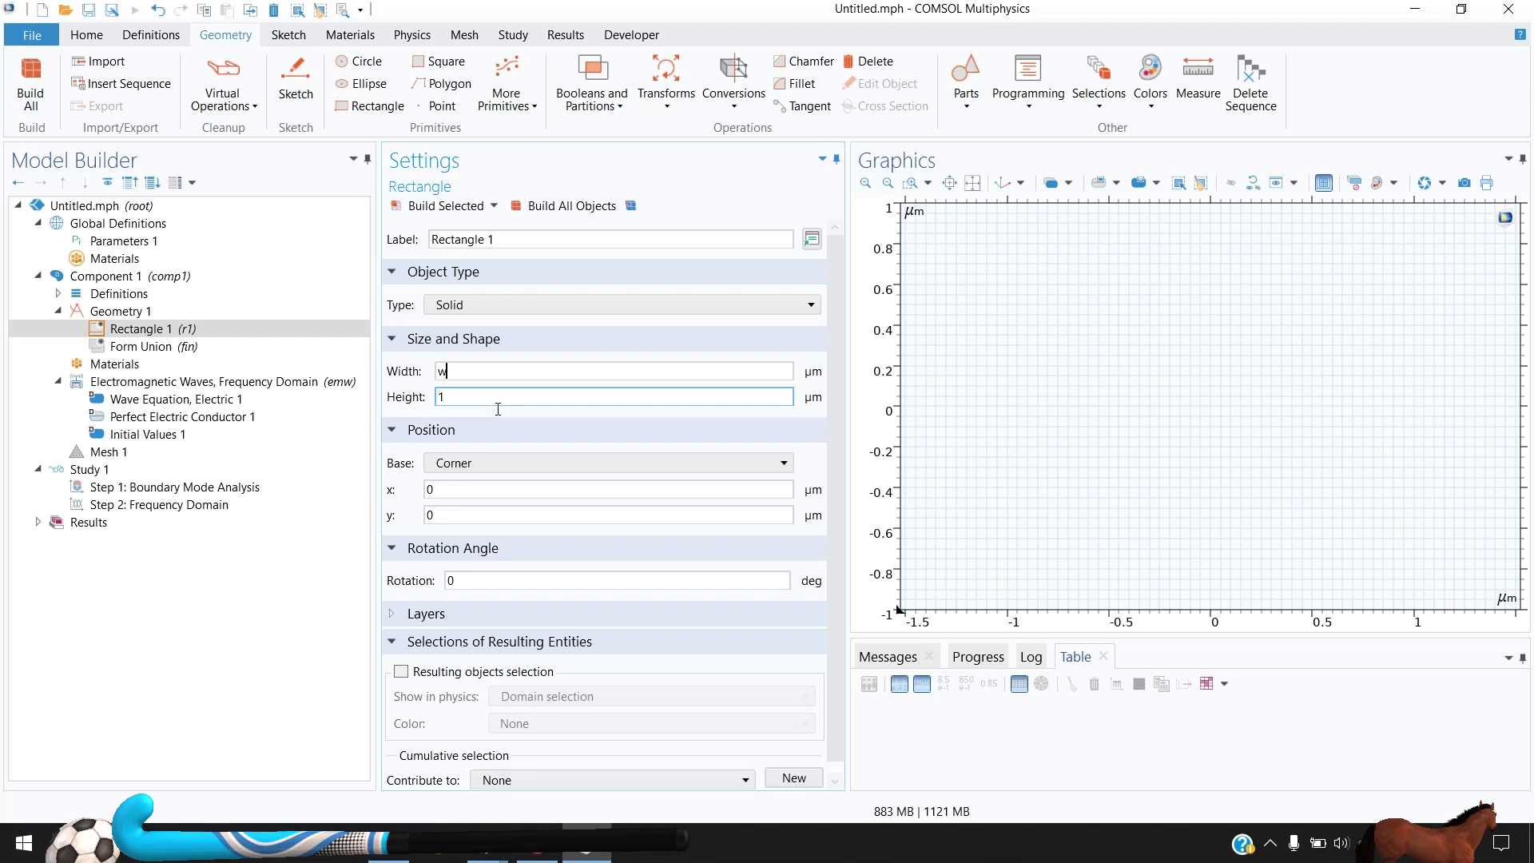
key(Tab)
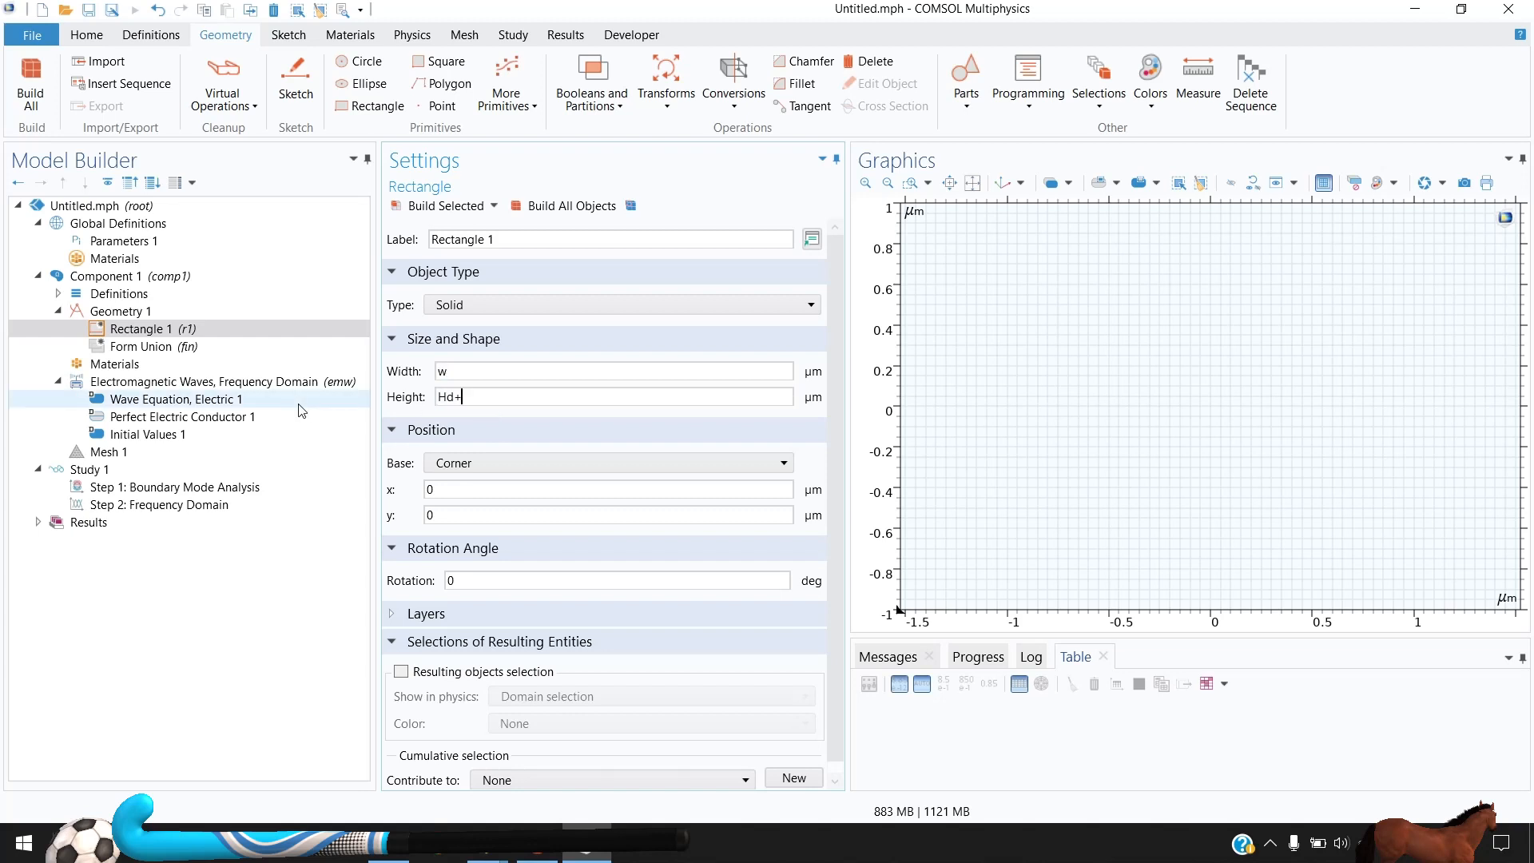
Give the rectangle a layer on its bottom side with thickness Hm and build it
click(500, 617)
scroll(511, 520, down, 3)
double_click(590, 446)
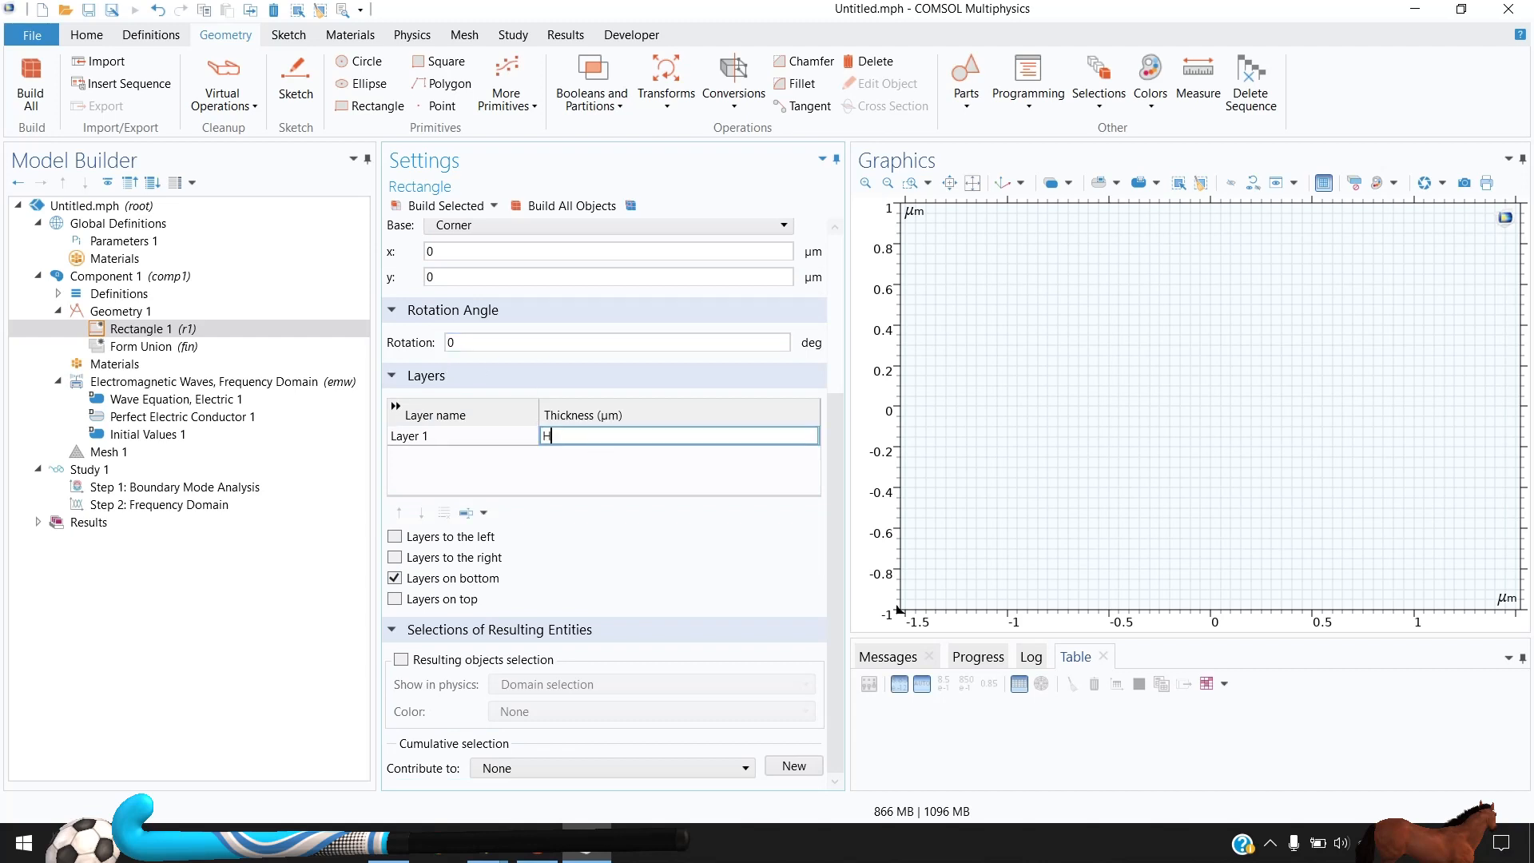
key(Return)
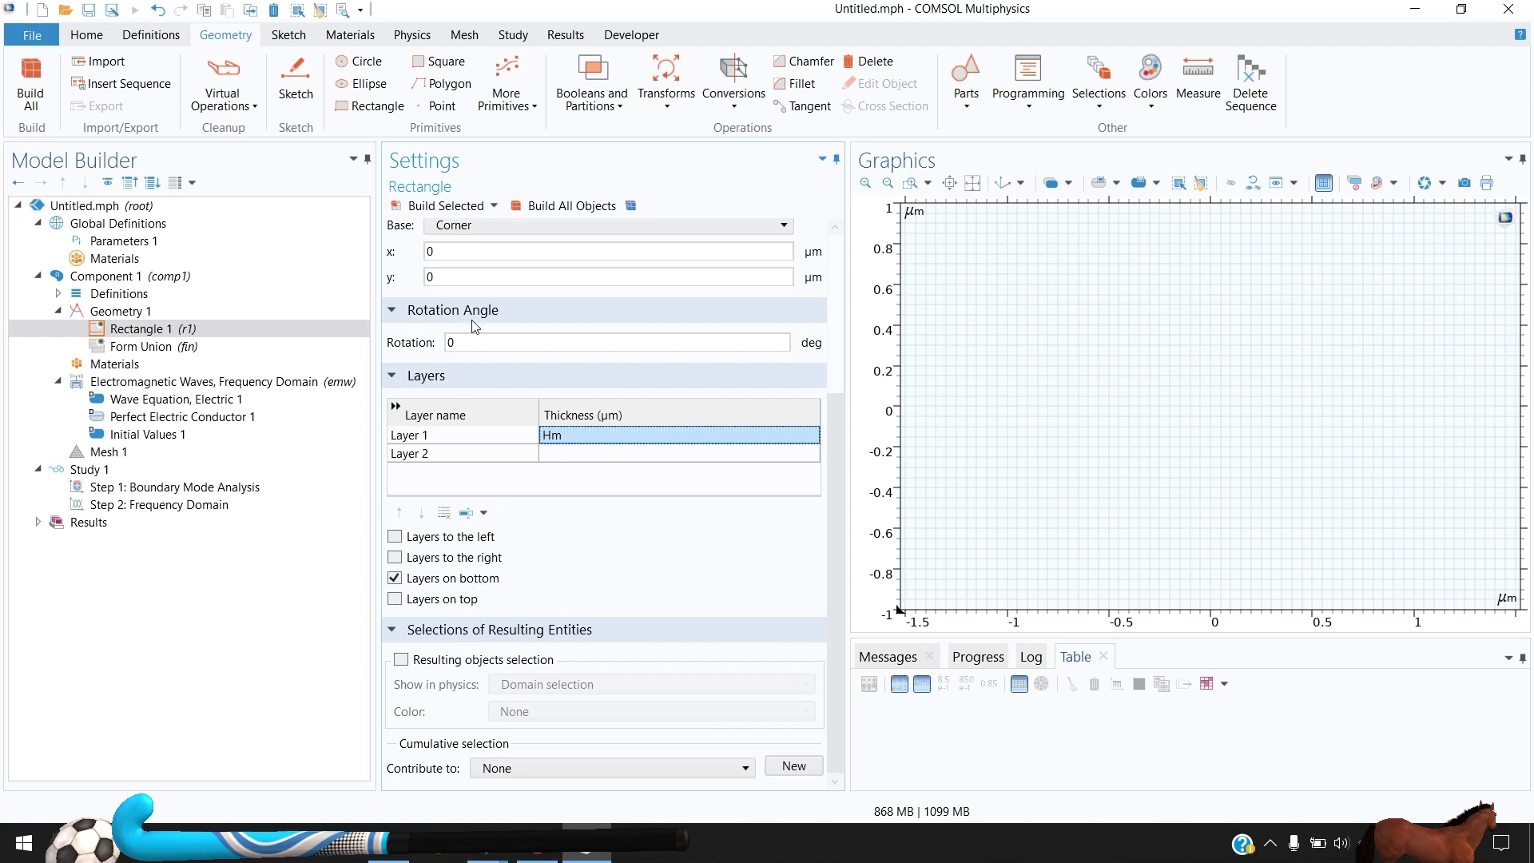
click(444, 209)
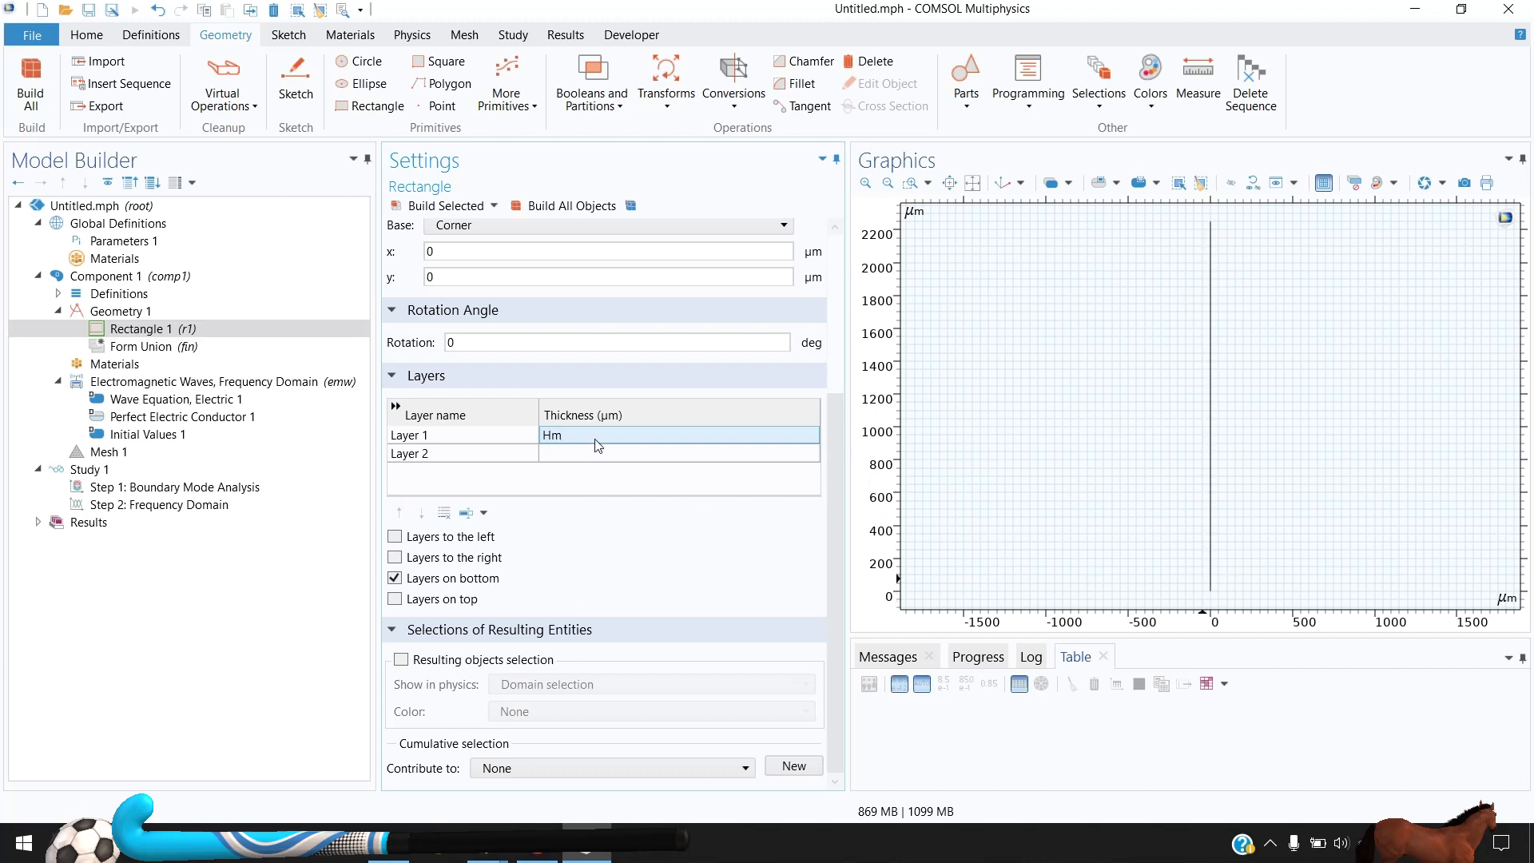
Examine the boundary between the rectangle's two layers up close, near y = 250 µm
click(911, 182)
drag(1224, 569, 1202, 556)
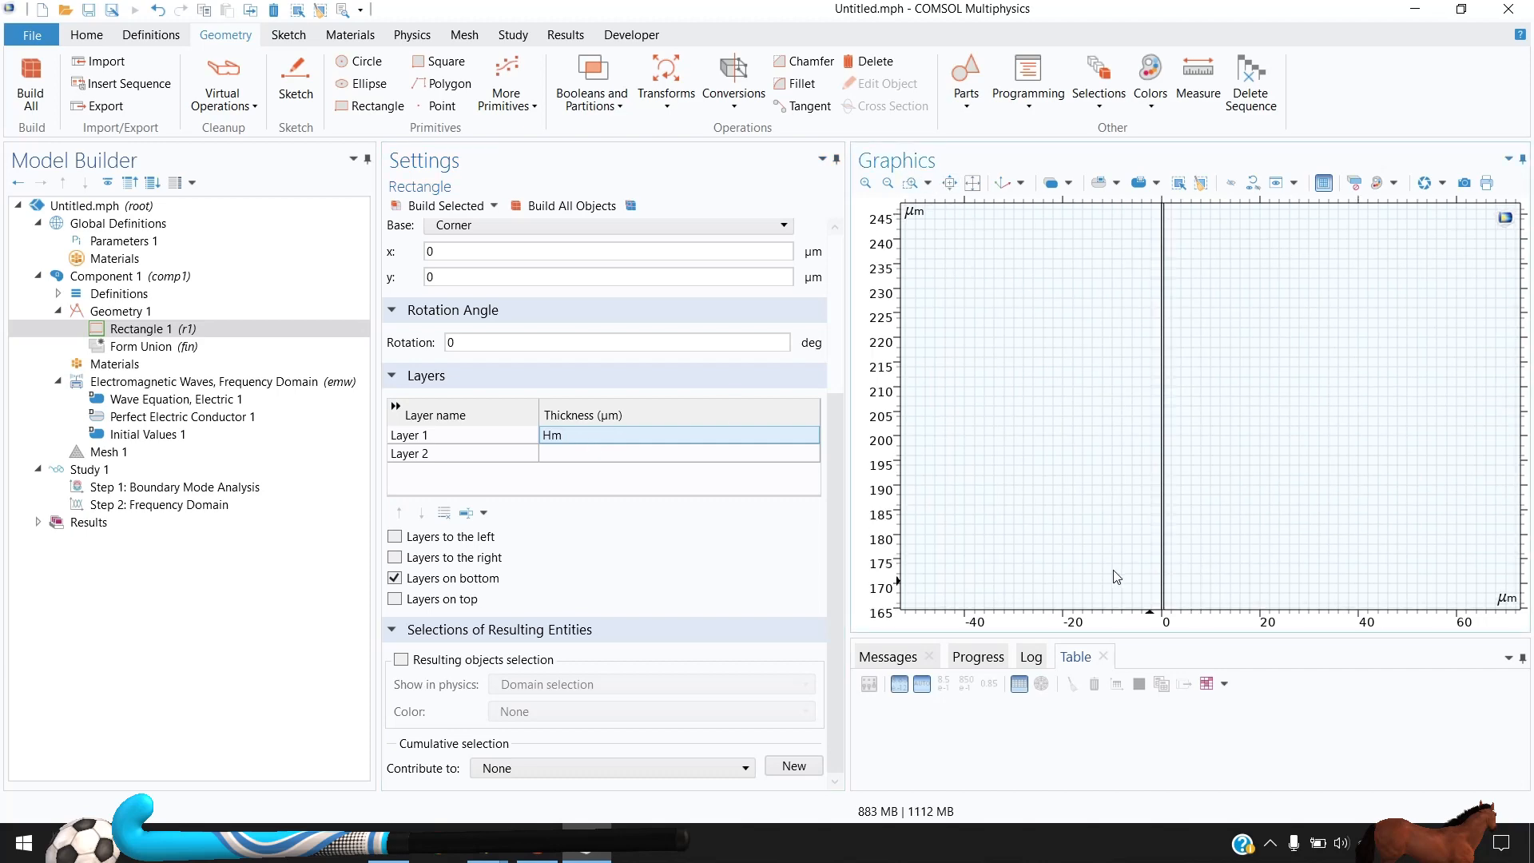
right_drag(1067, 344, 1037, 429)
click(917, 182)
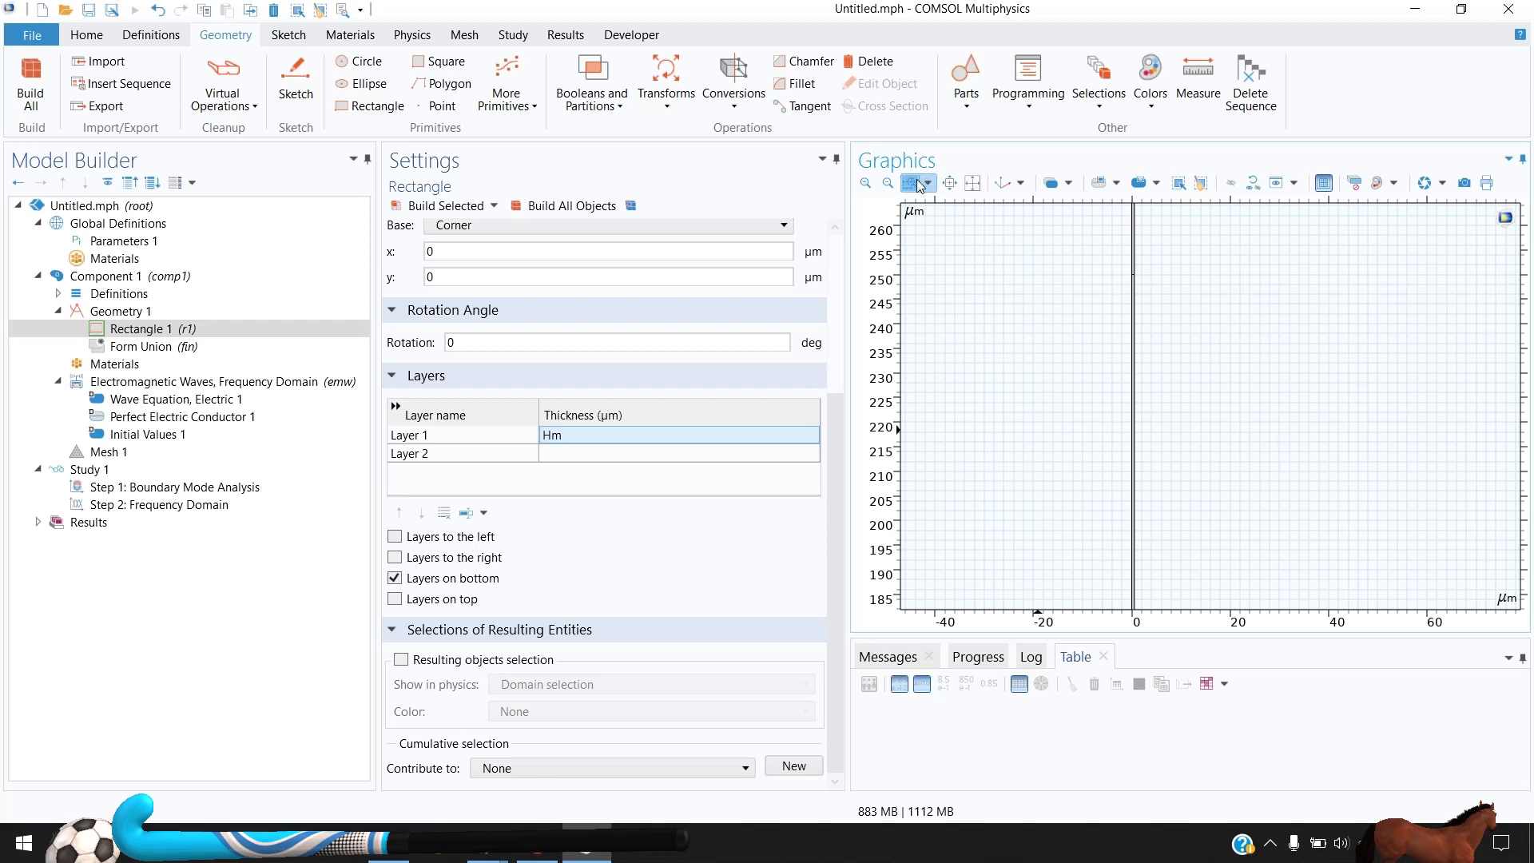
drag(1122, 268, 1148, 291)
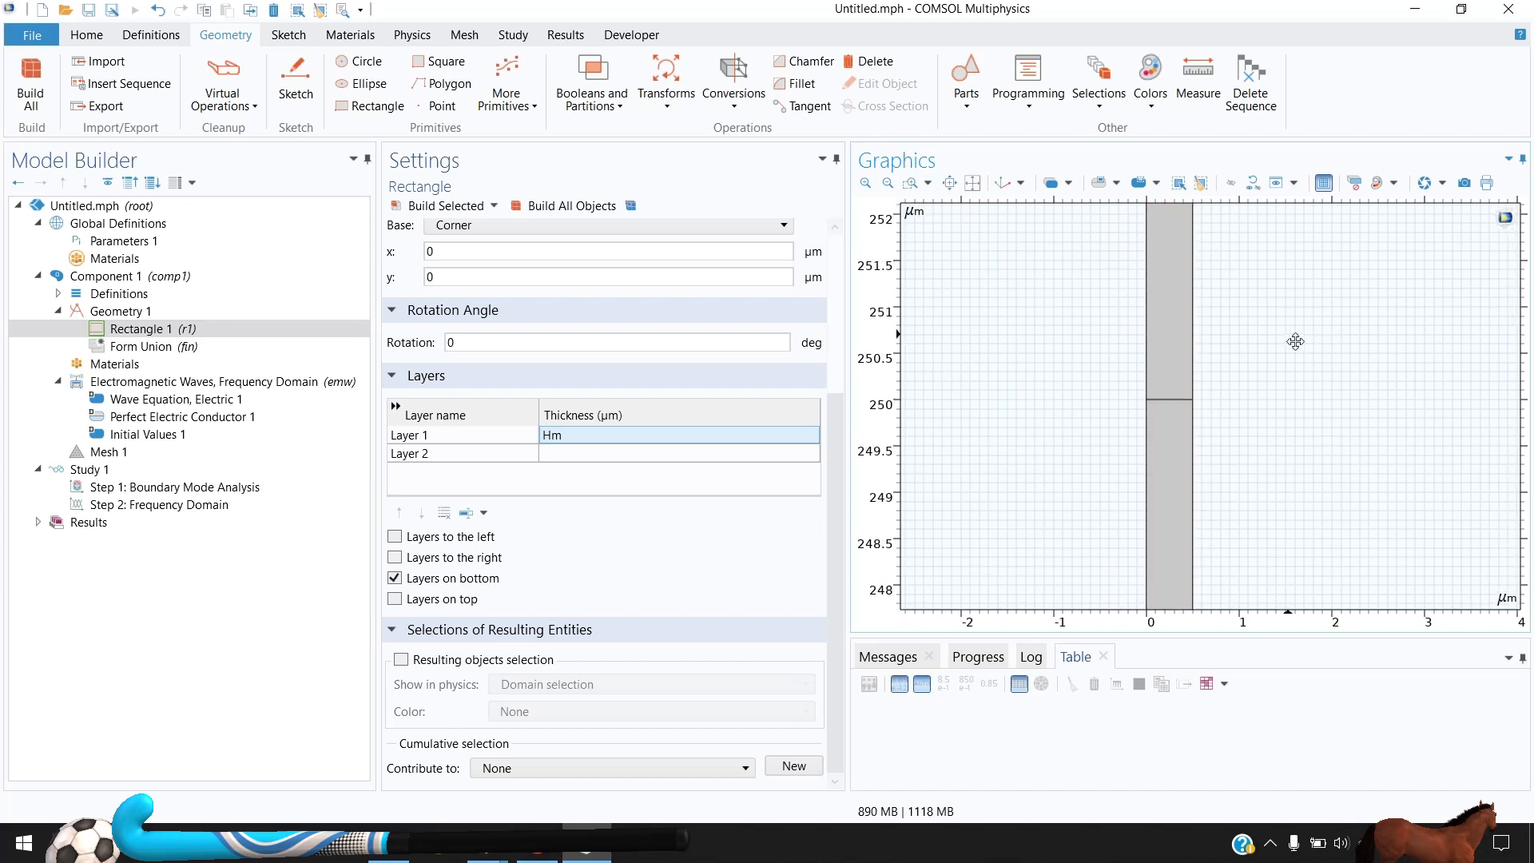
Add the built-in material Air to all domains of Component 1
right_drag(1295, 341, 1286, 337)
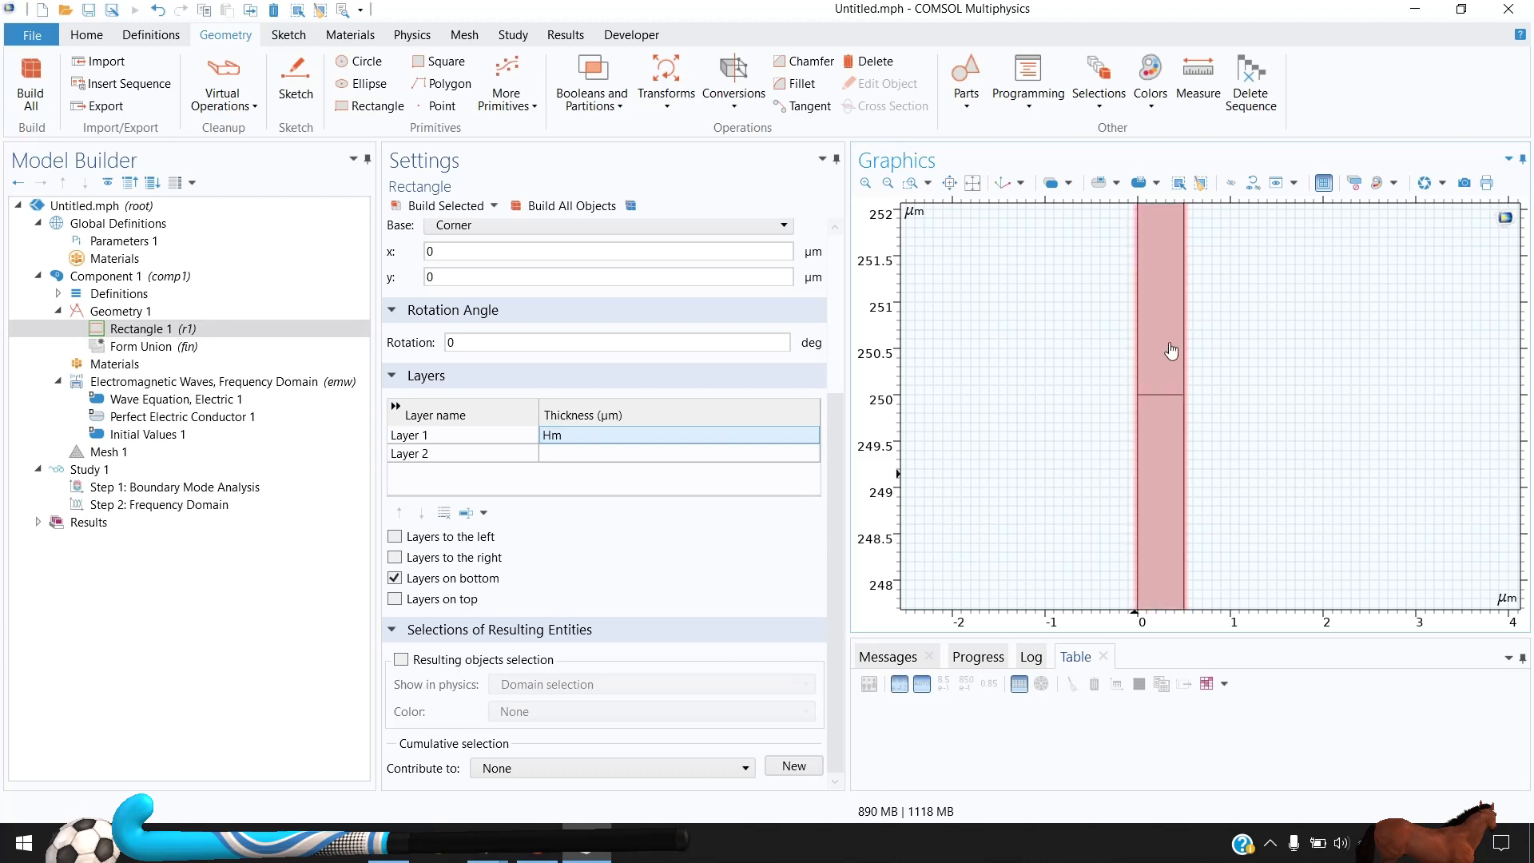
click(118, 366)
right_click(134, 370)
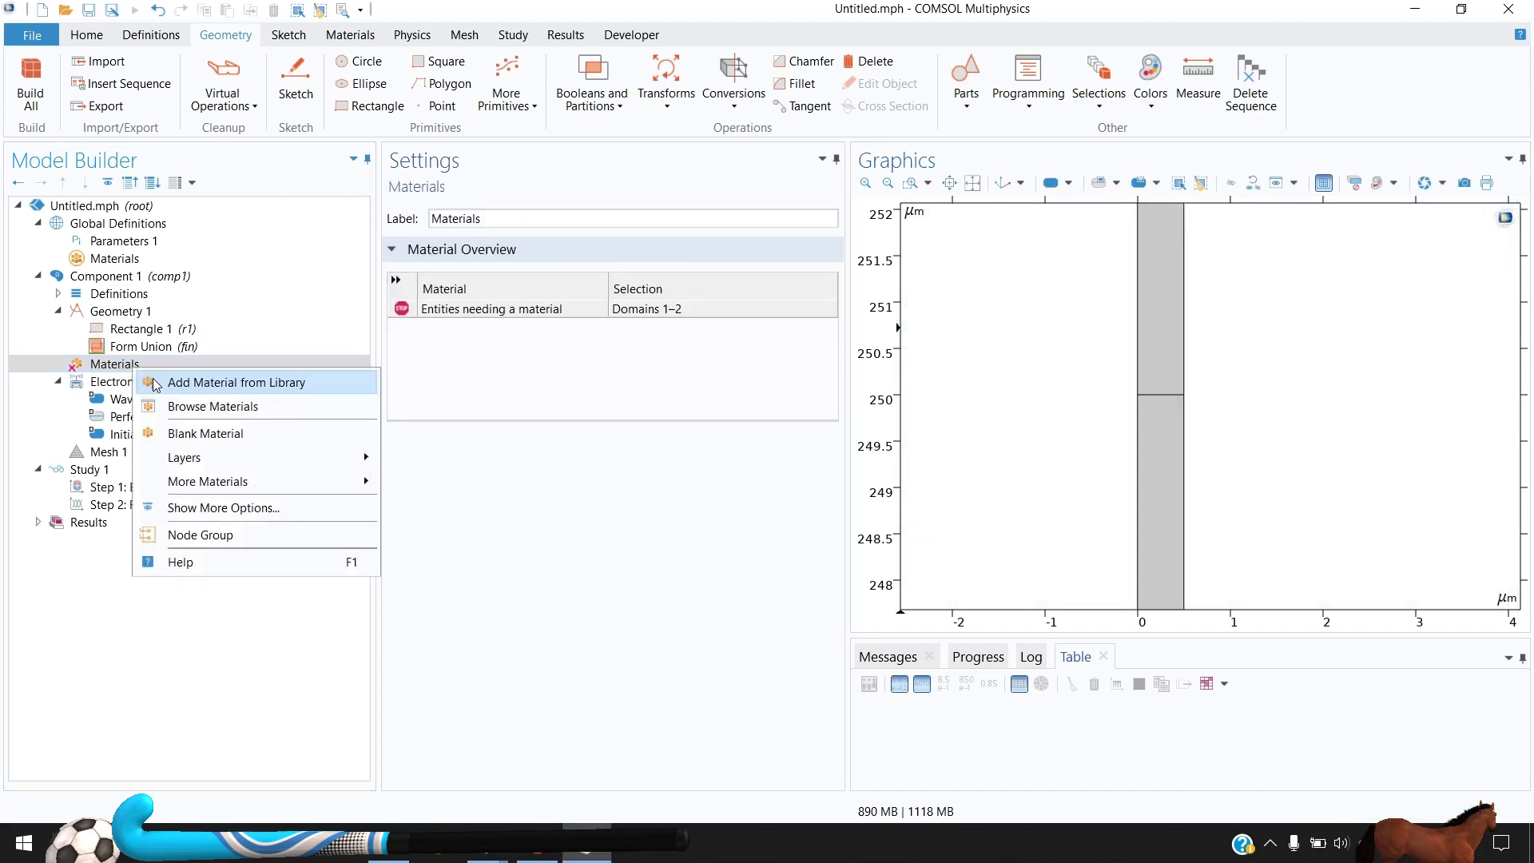
click(156, 384)
click(1323, 286)
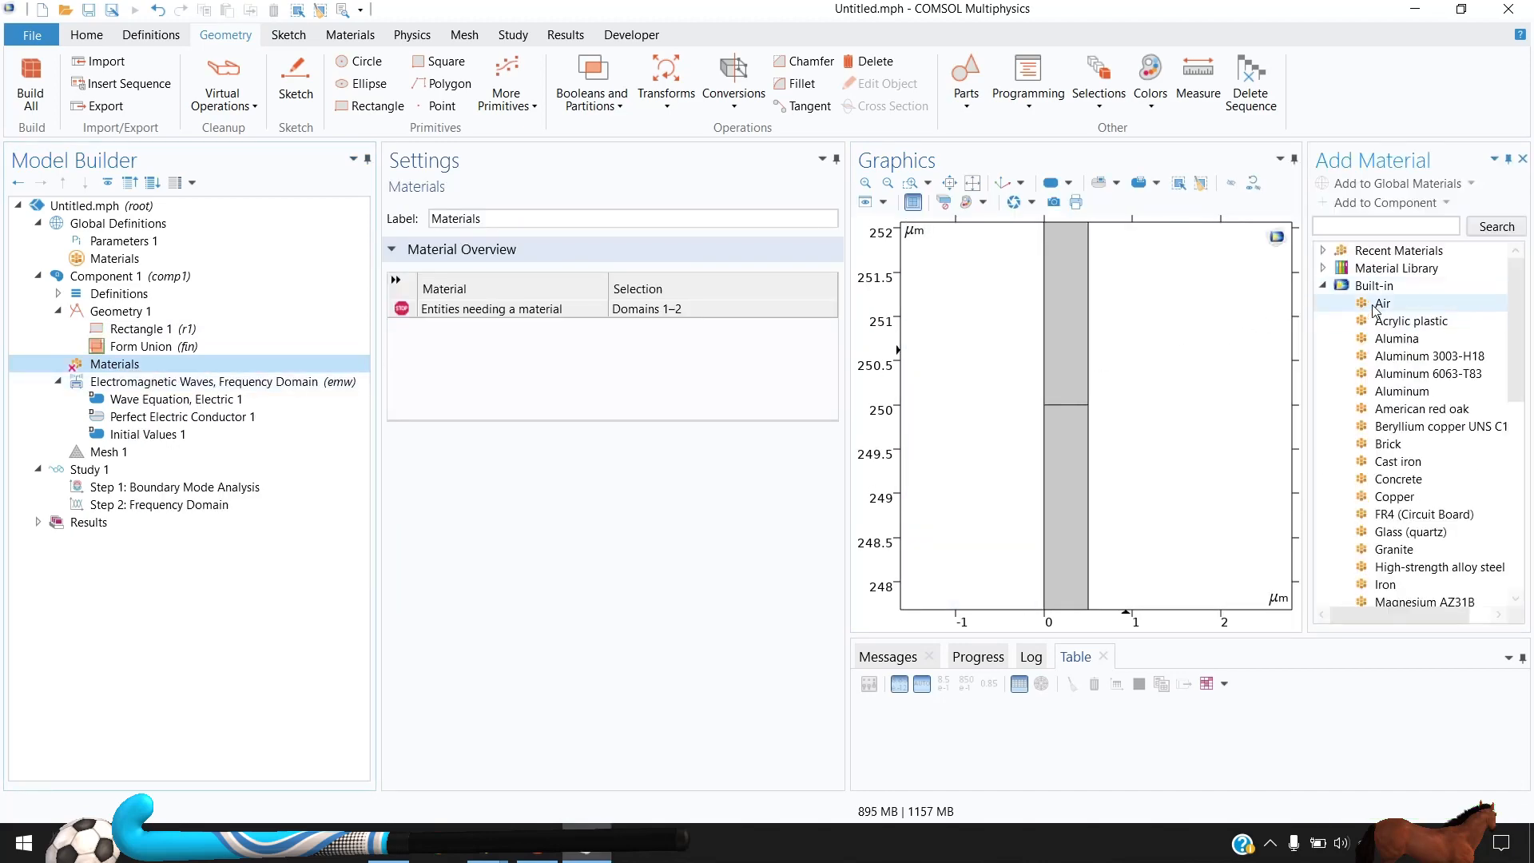
double_click(1379, 304)
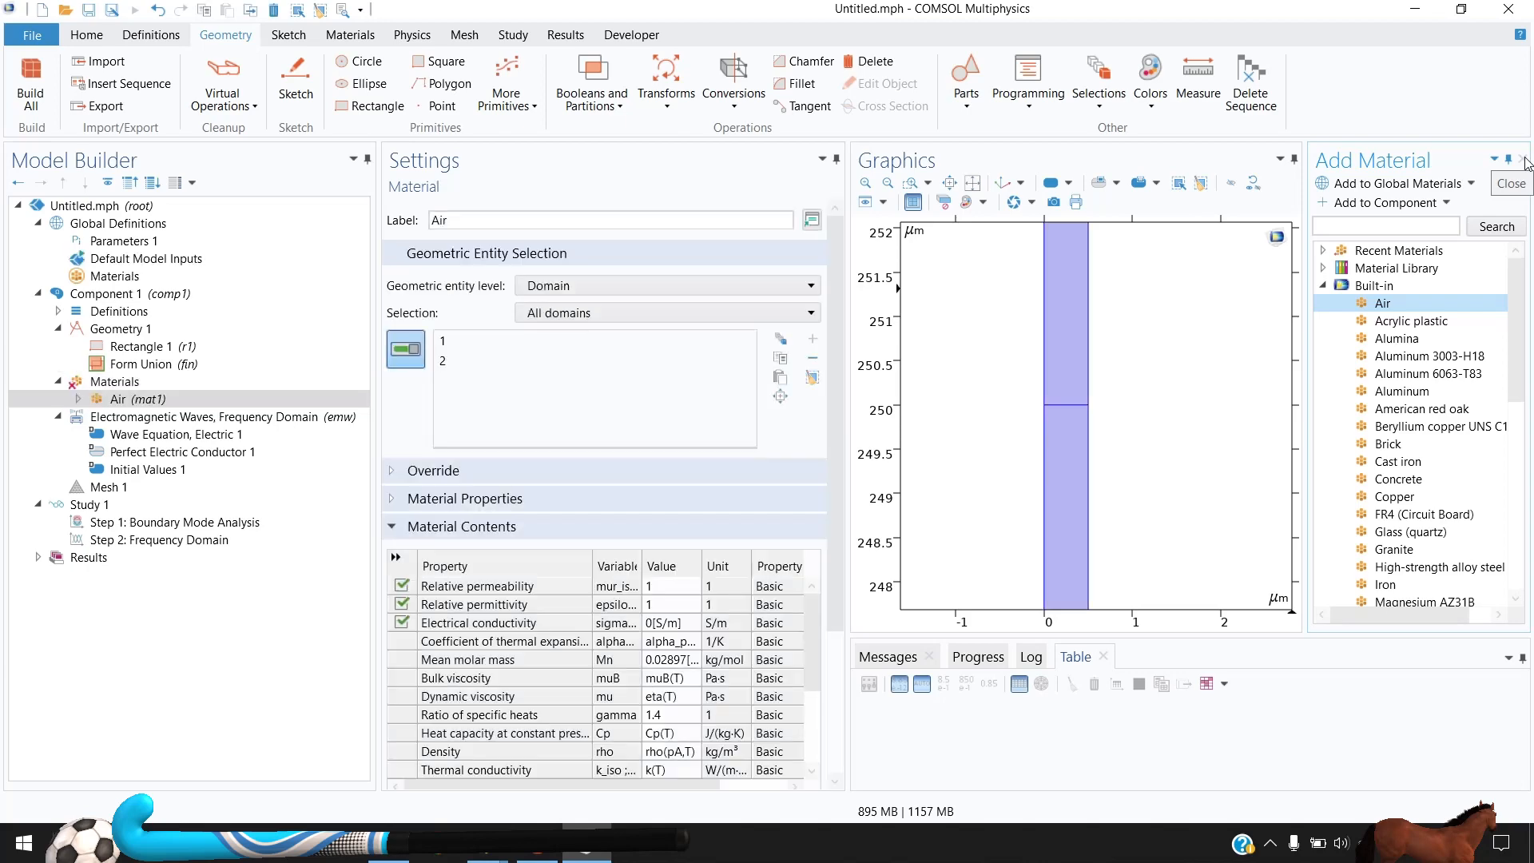
click(1524, 160)
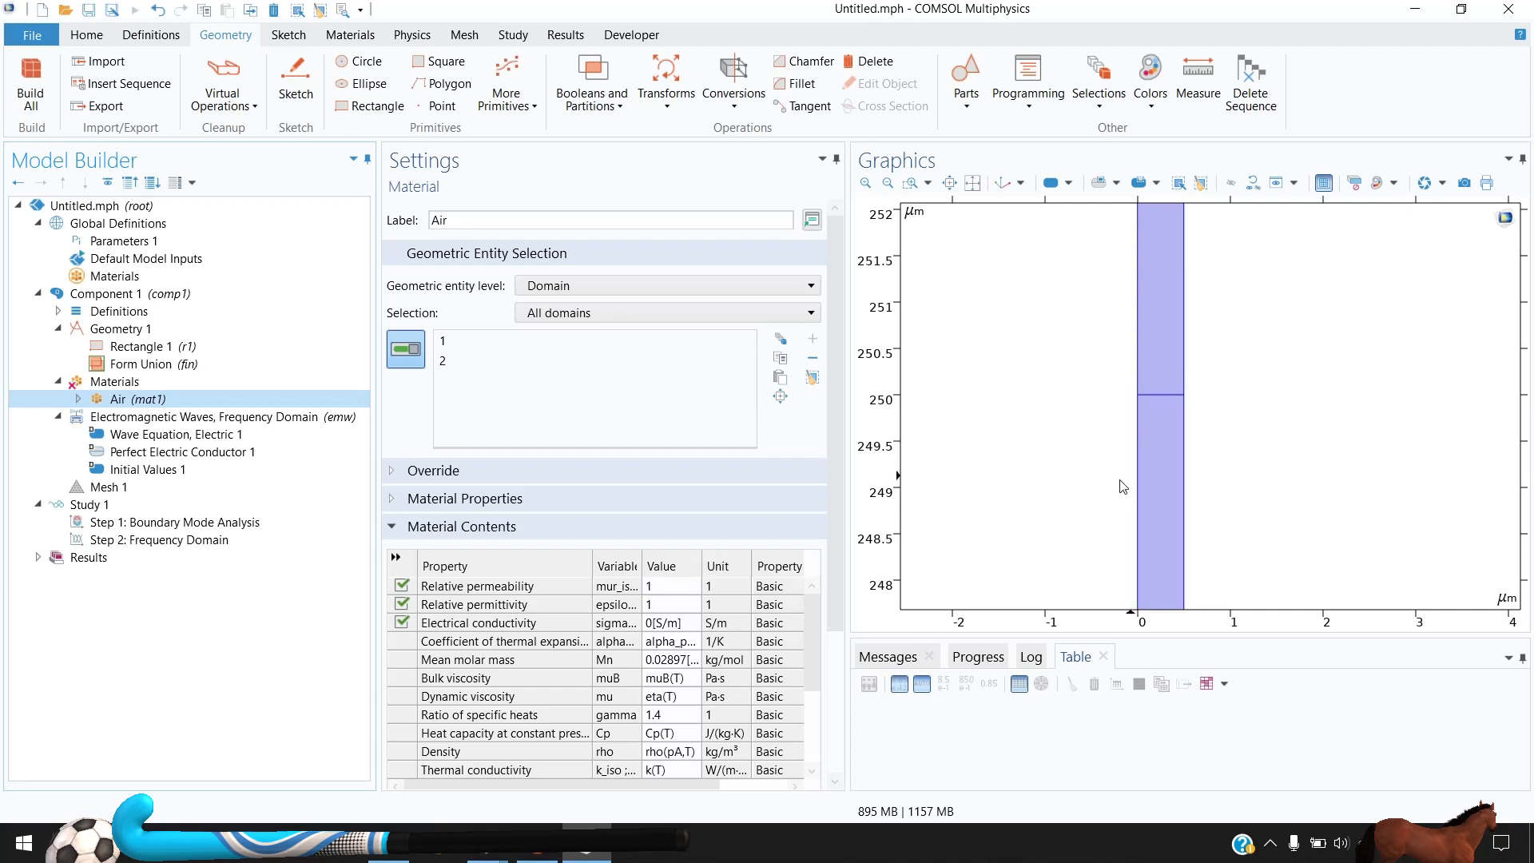
Set the Electromagnetic Waves, Frequency Domain interface to solve for the In-plane vector electric field components
click(175, 417)
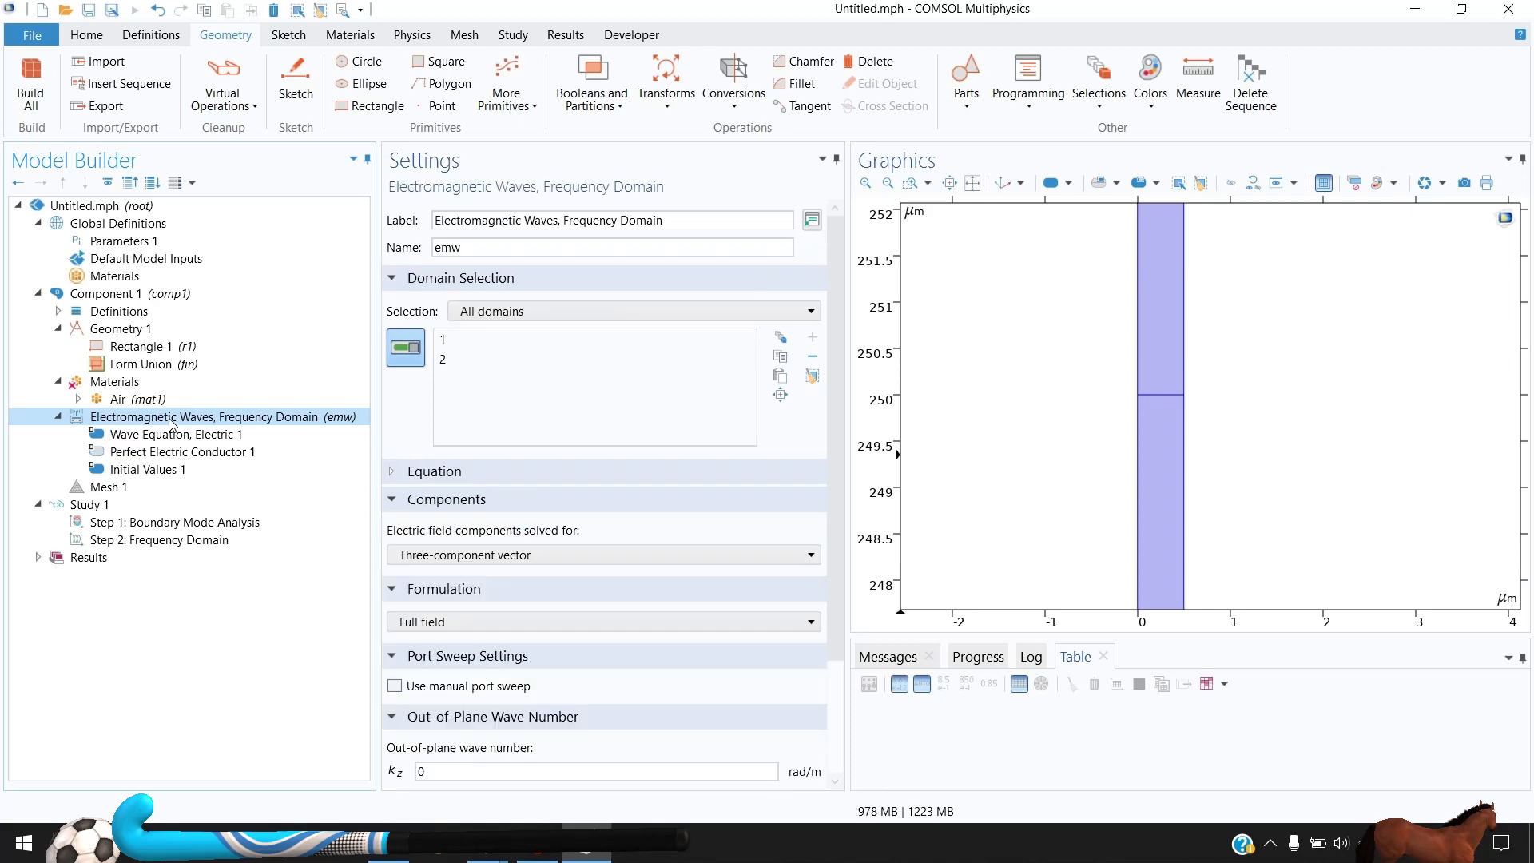
click(151, 383)
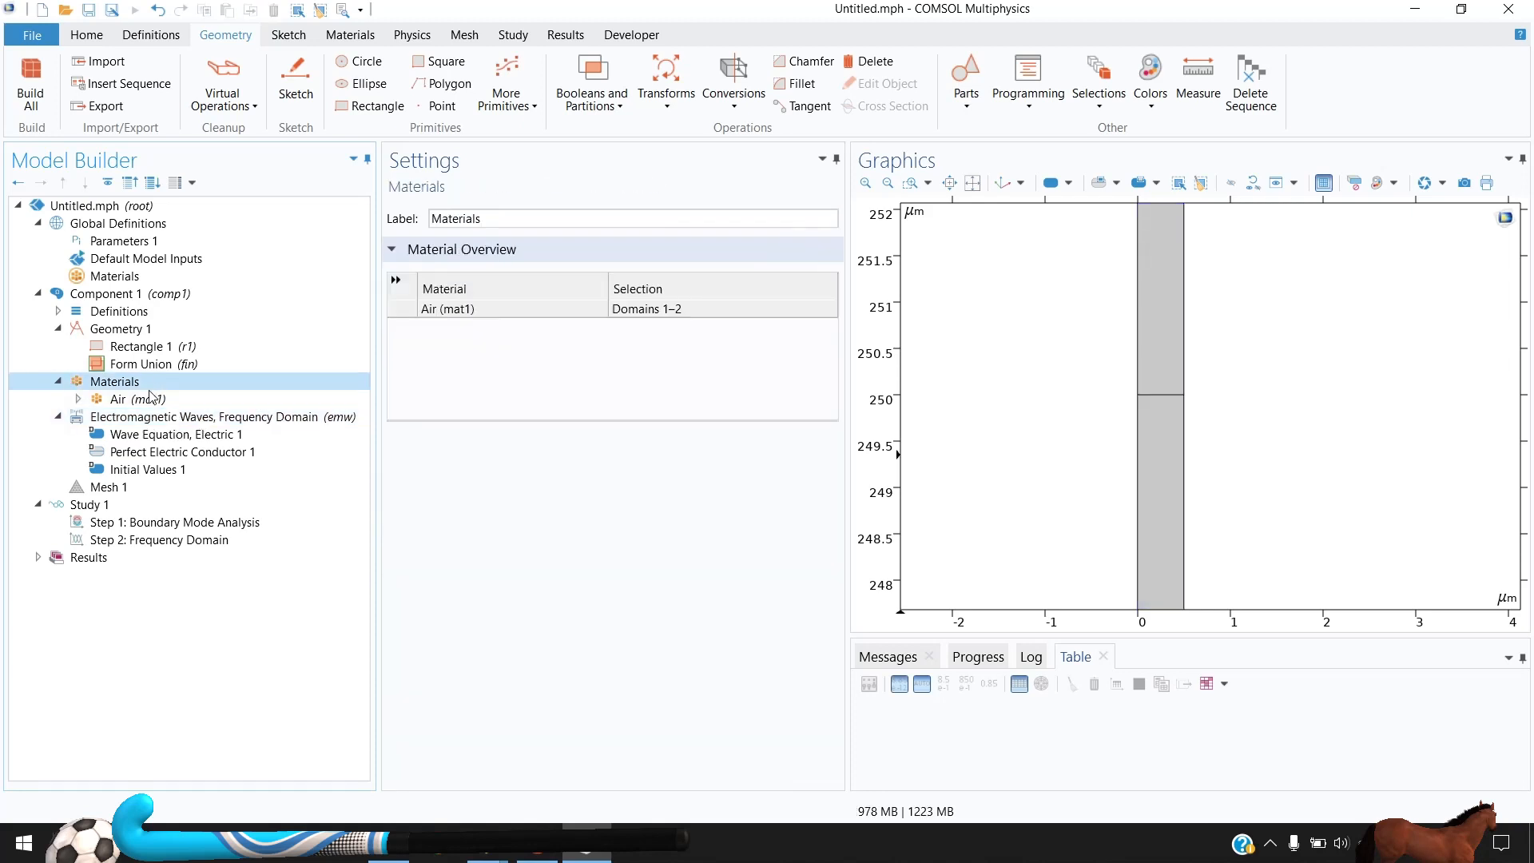
click(271, 419)
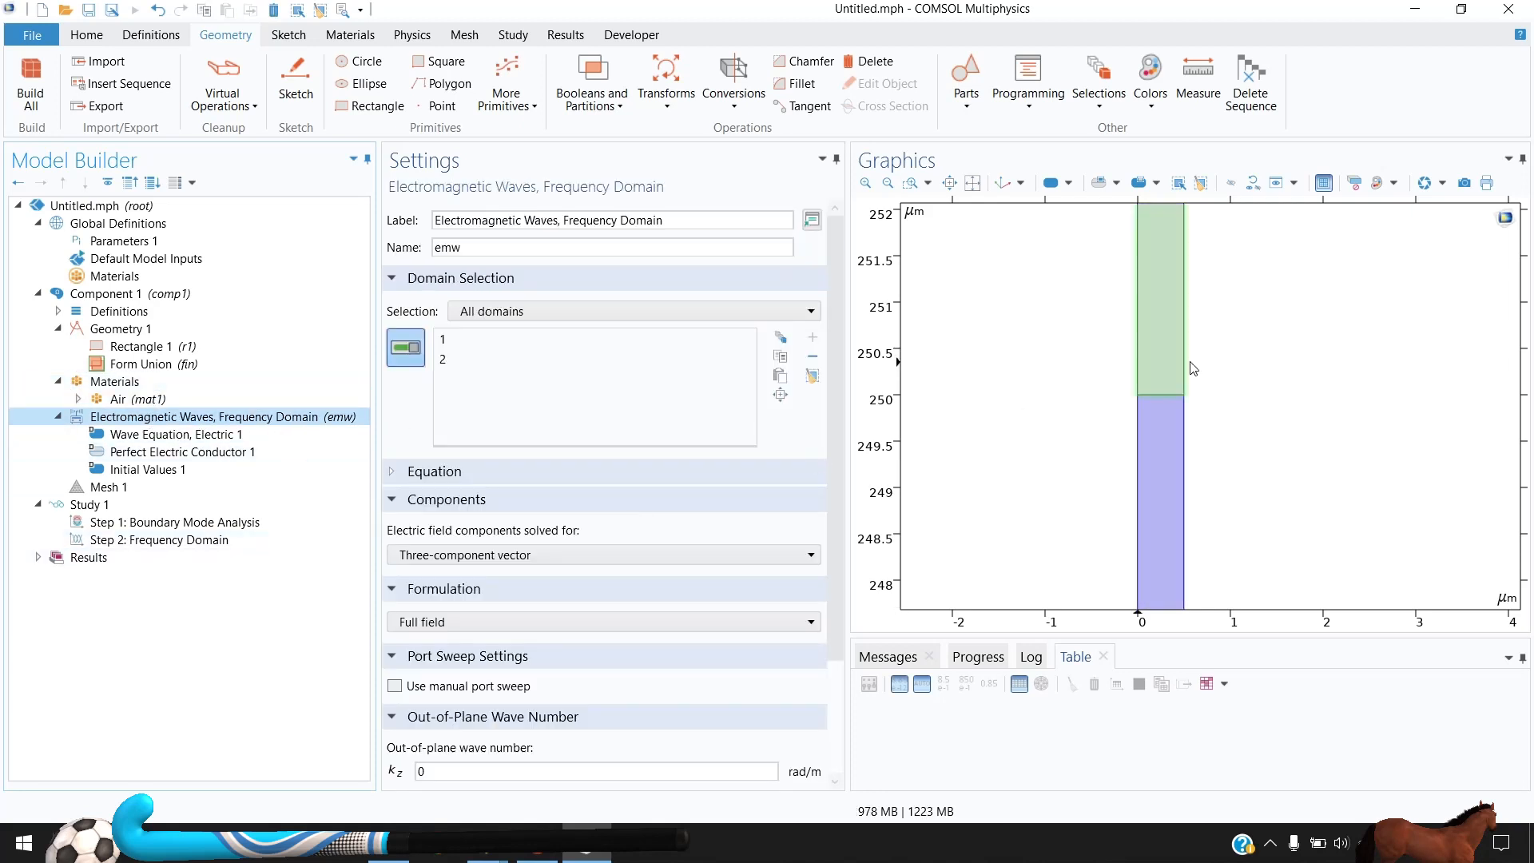
scroll(1171, 418, up, 5)
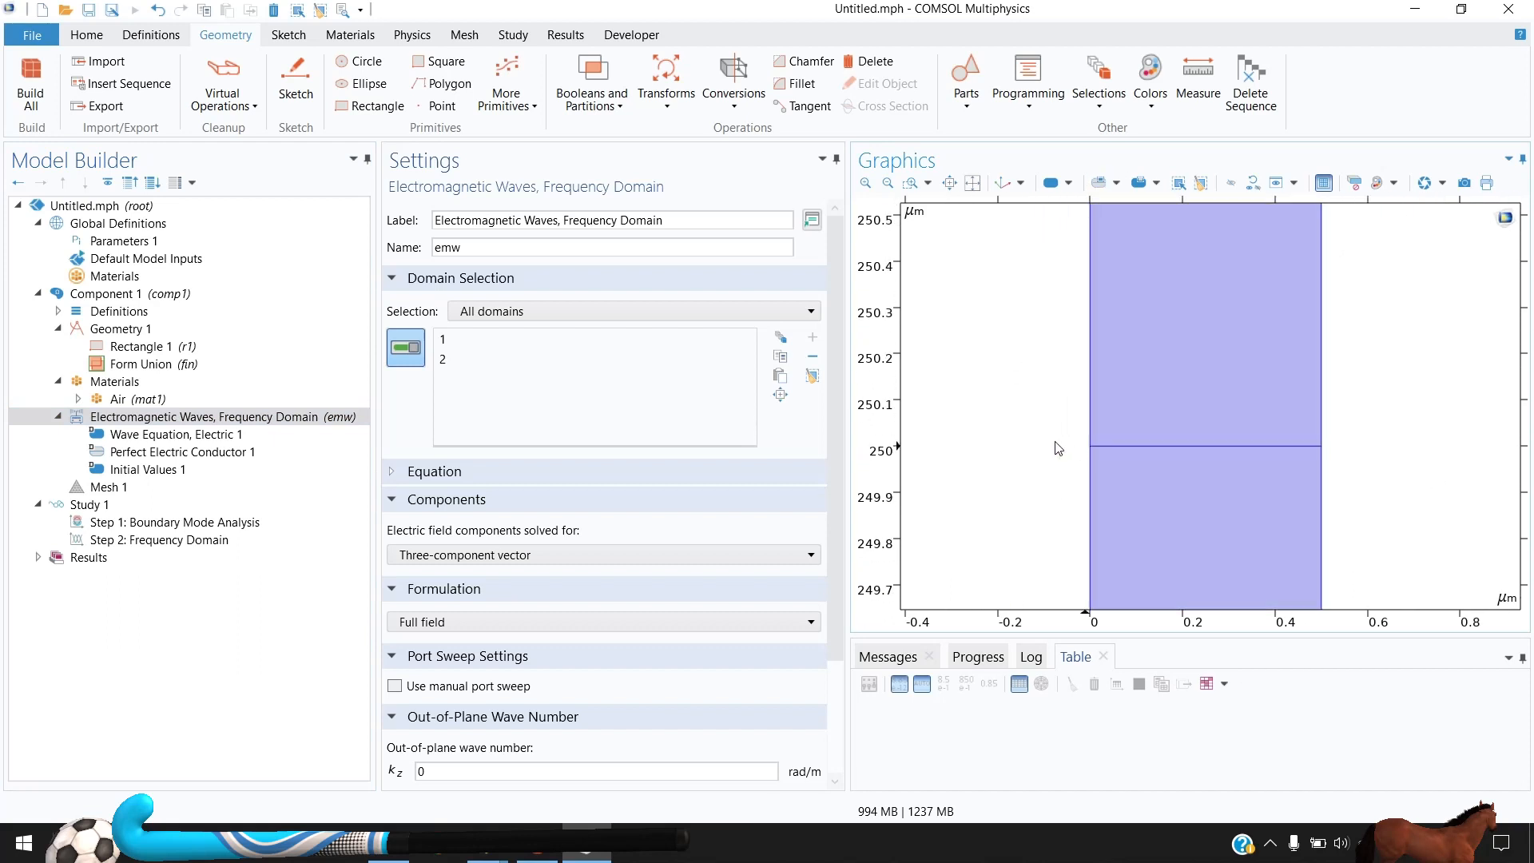
click(486, 562)
click(486, 594)
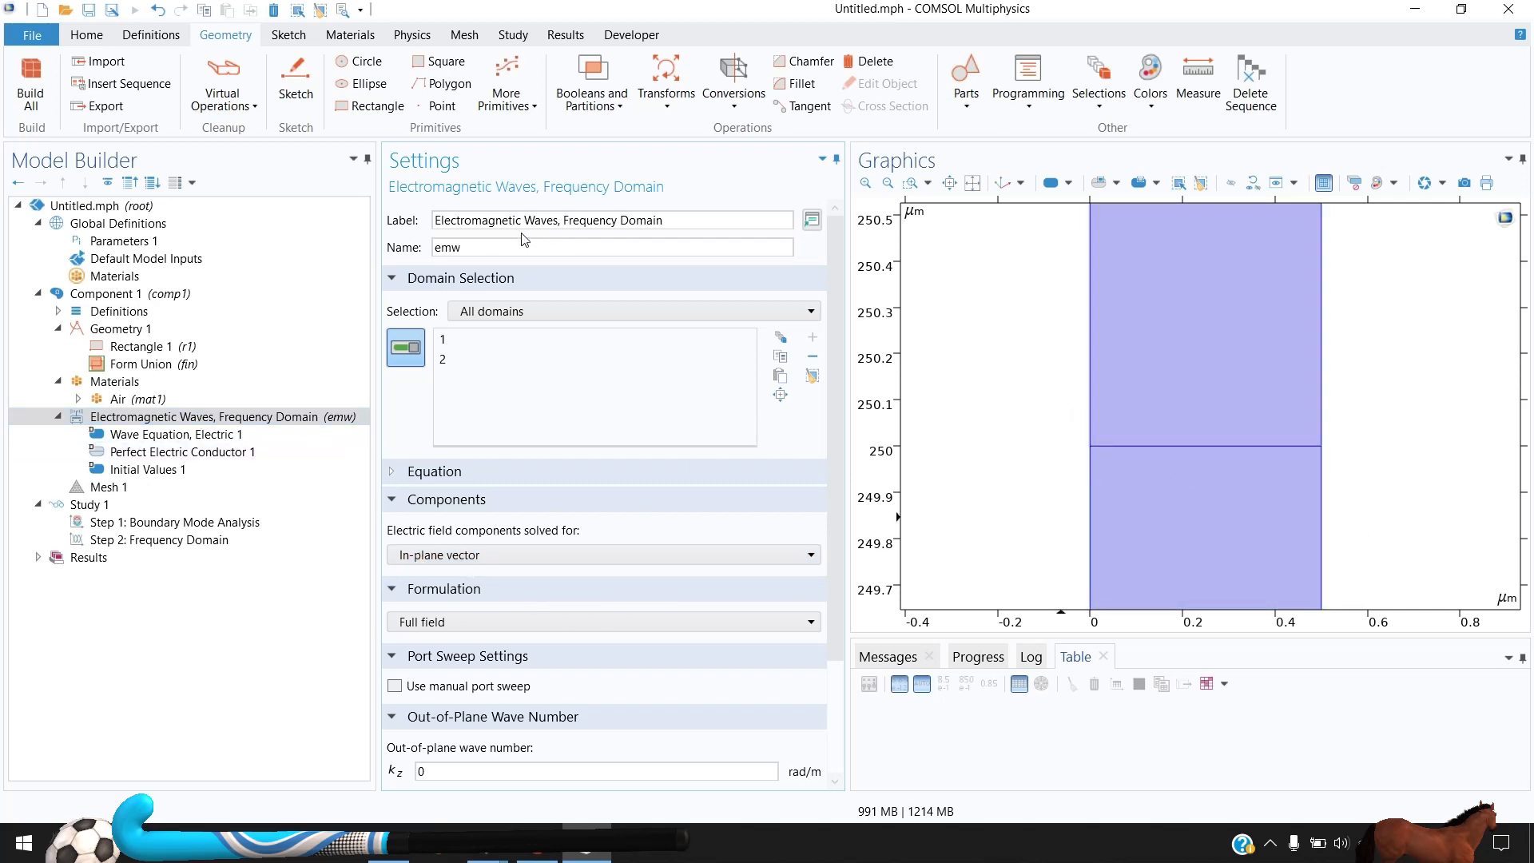
Add a Scattering Boundary Condition and assign it to the strip's top edge at y = 2250 µm
click(411, 34)
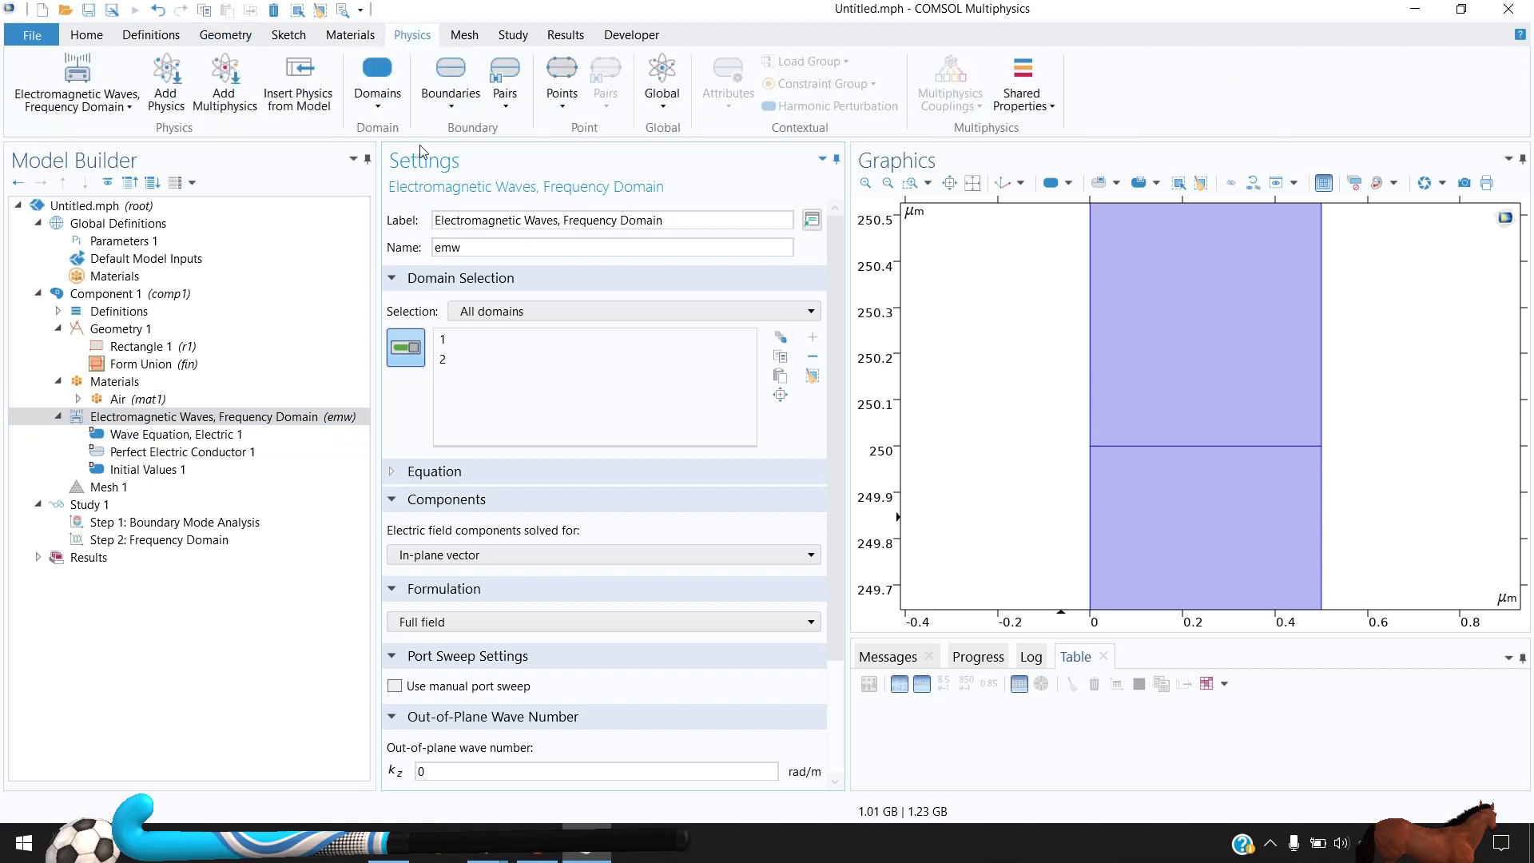
click(453, 100)
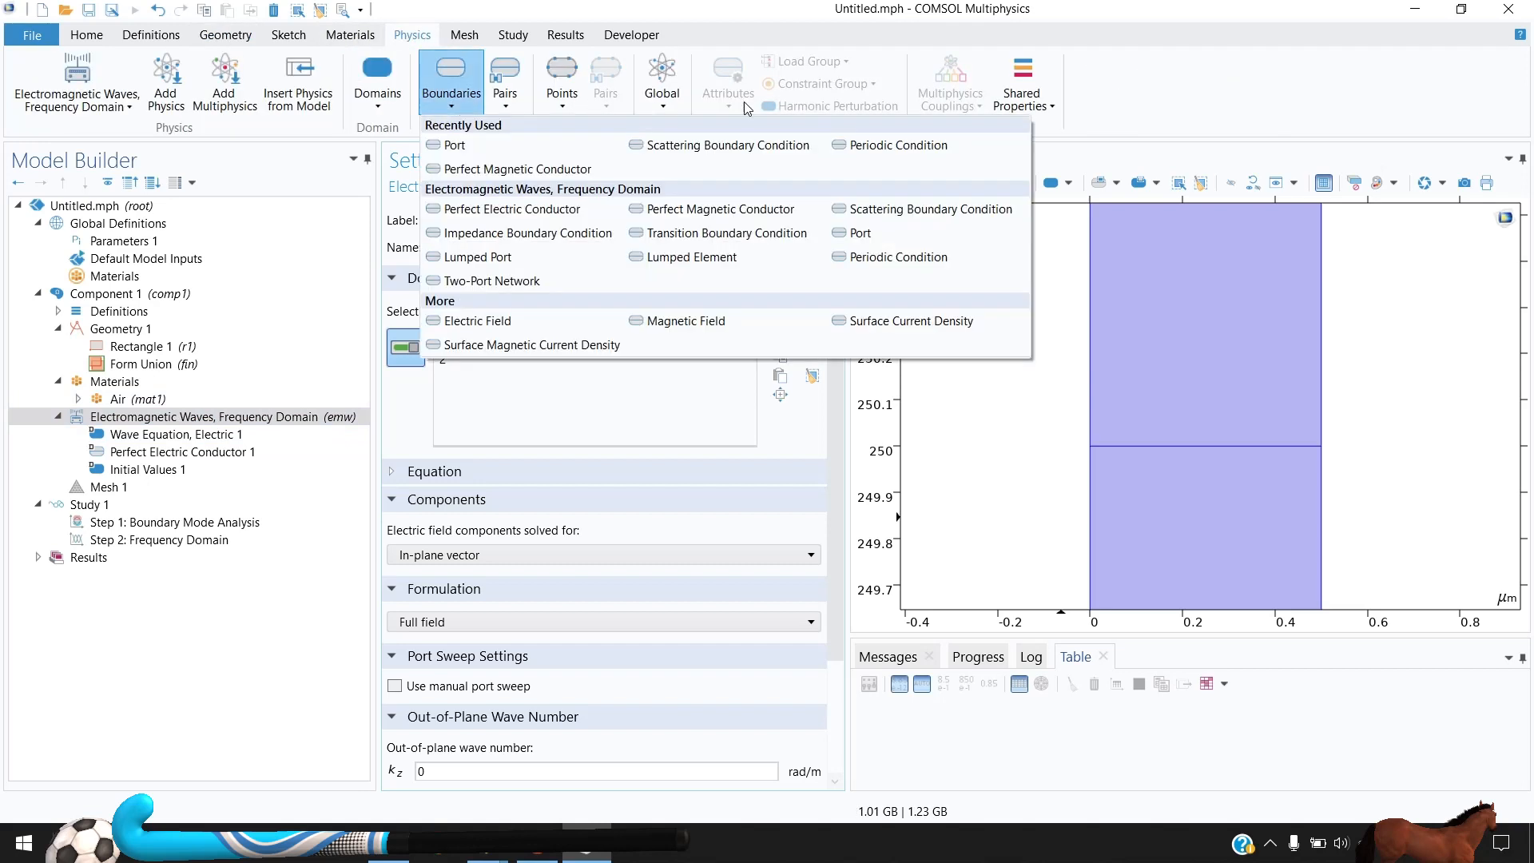
click(733, 150)
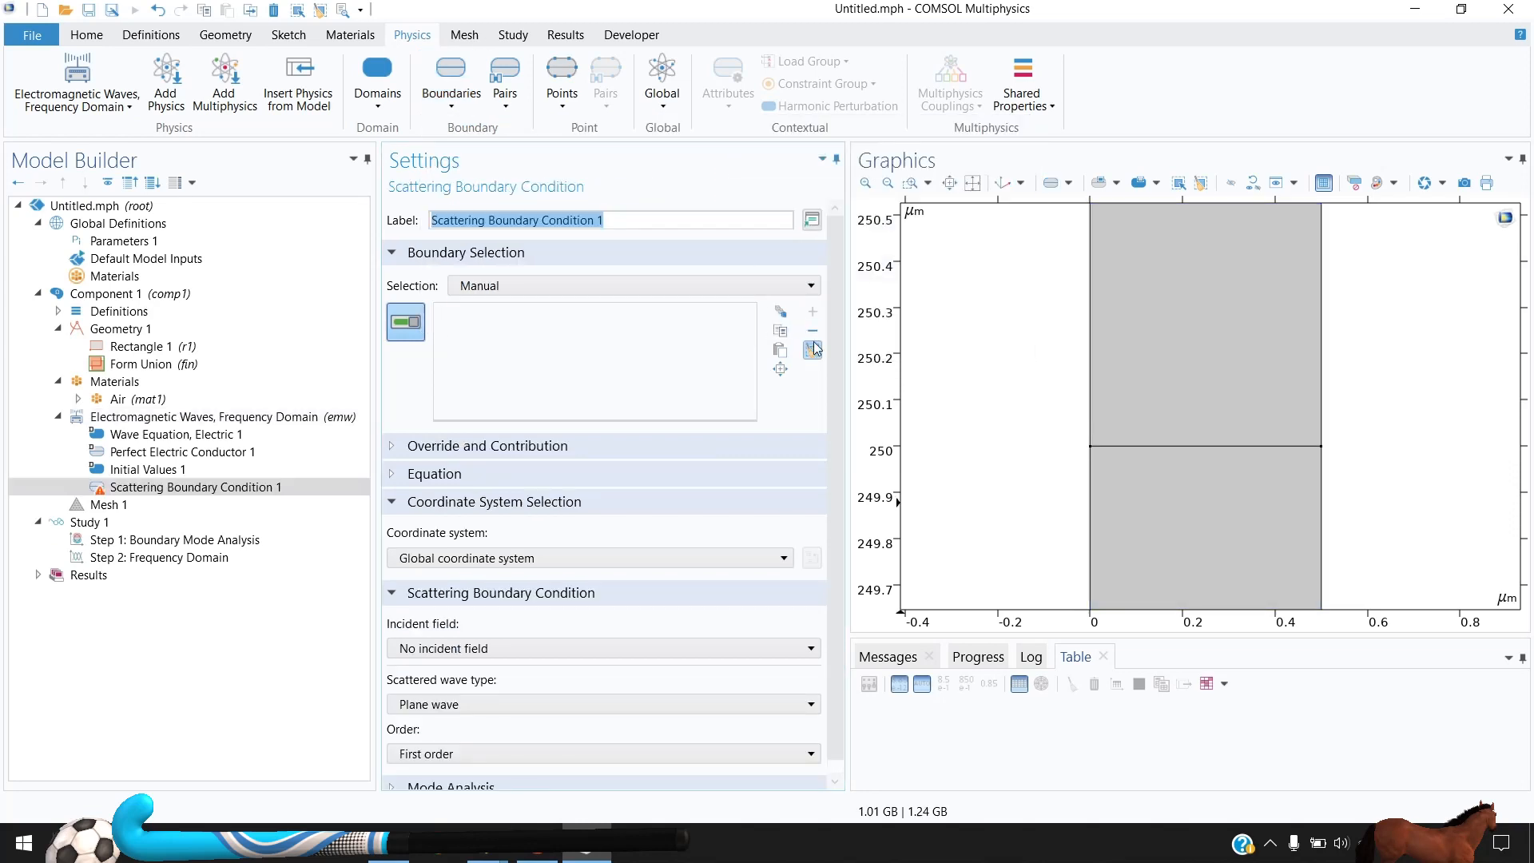
click(972, 183)
click(916, 183)
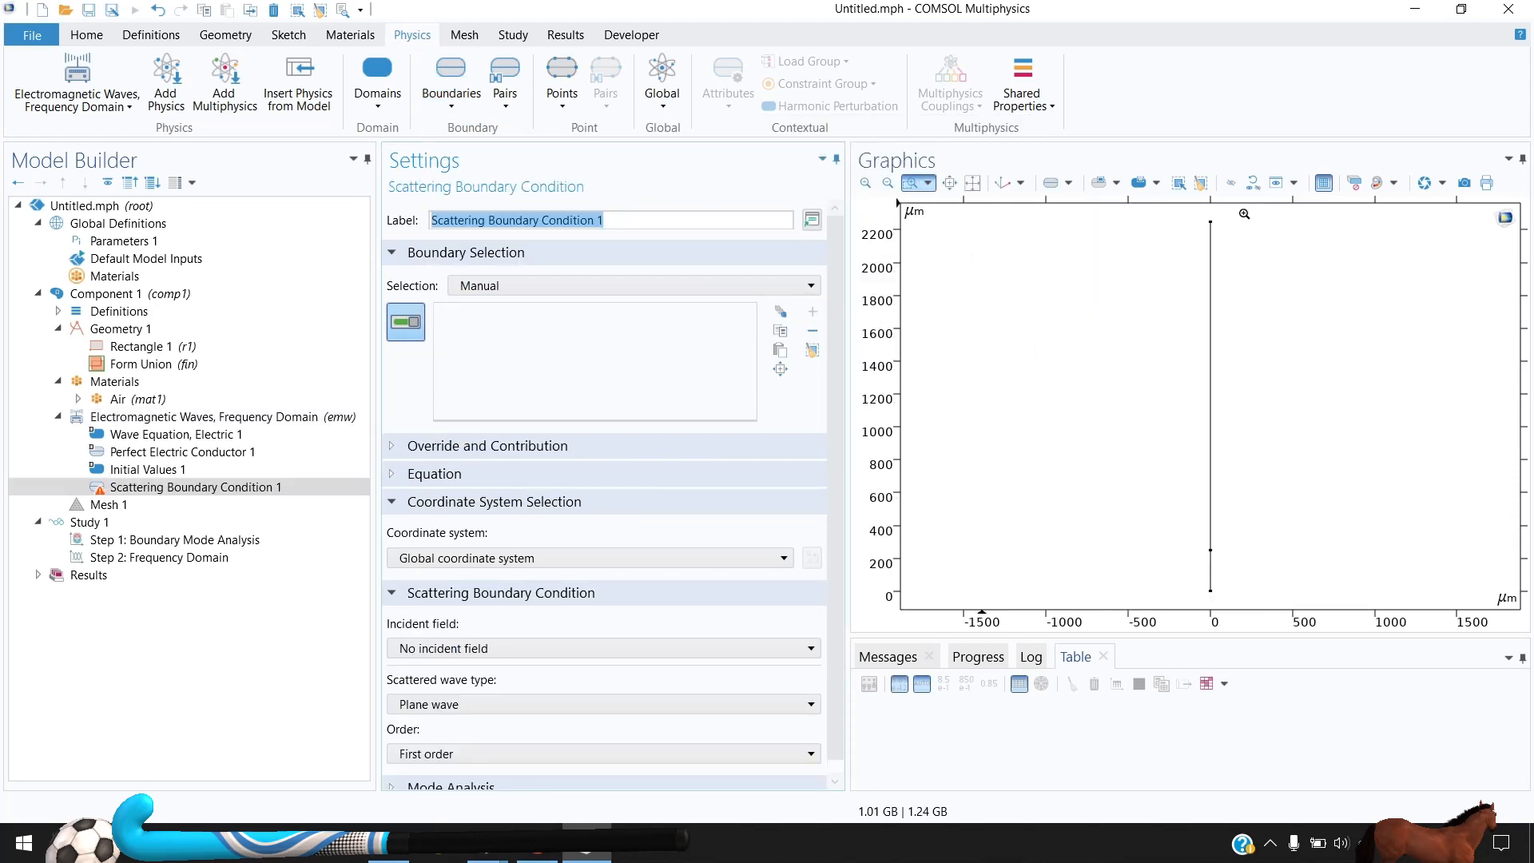
drag(1216, 229, 1204, 220)
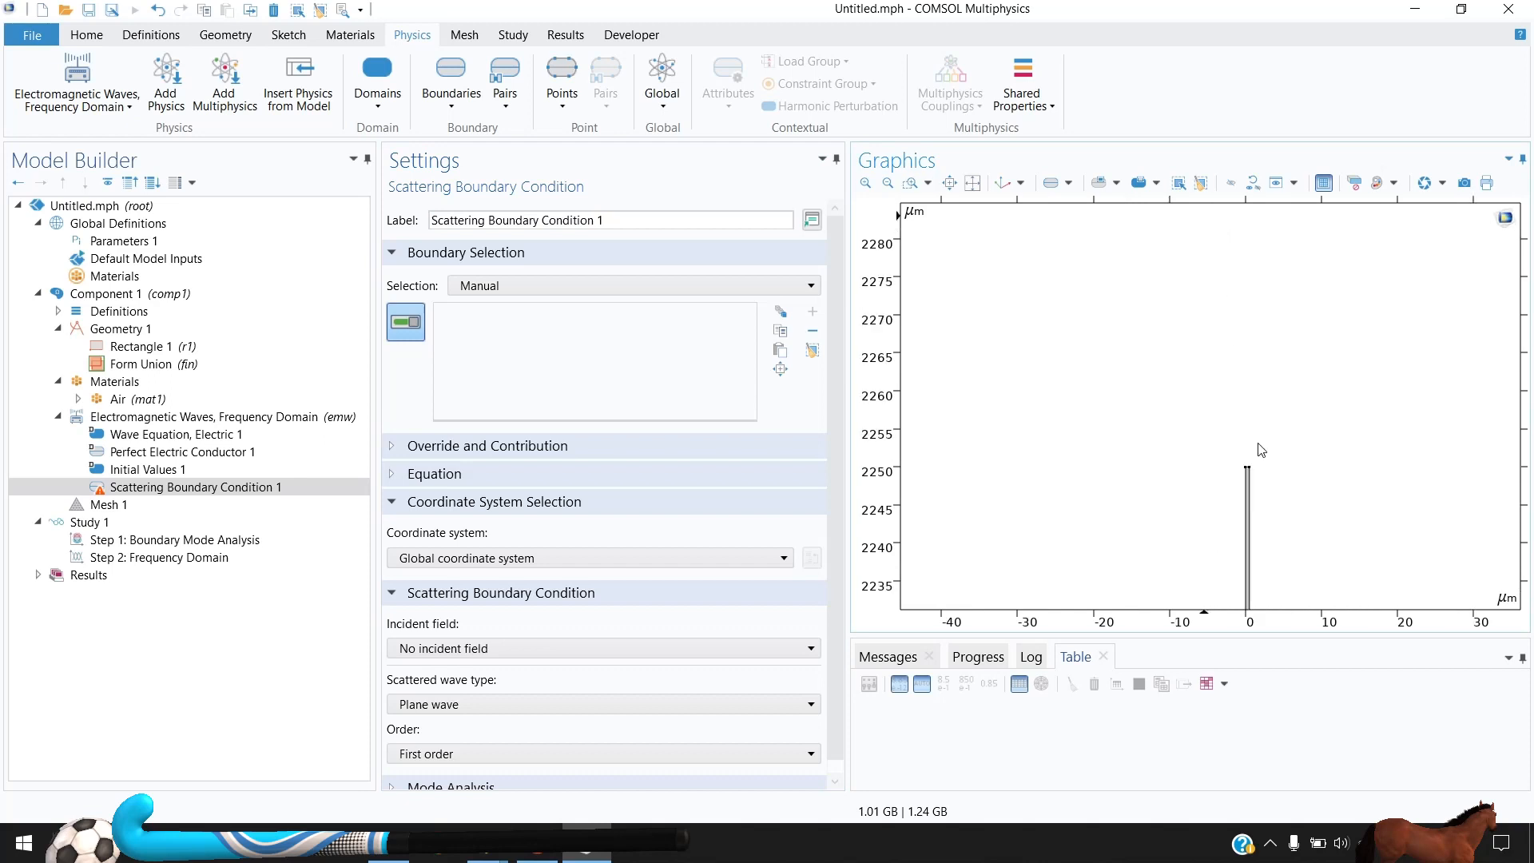
click(915, 183)
drag(1241, 455, 1264, 491)
click(1171, 389)
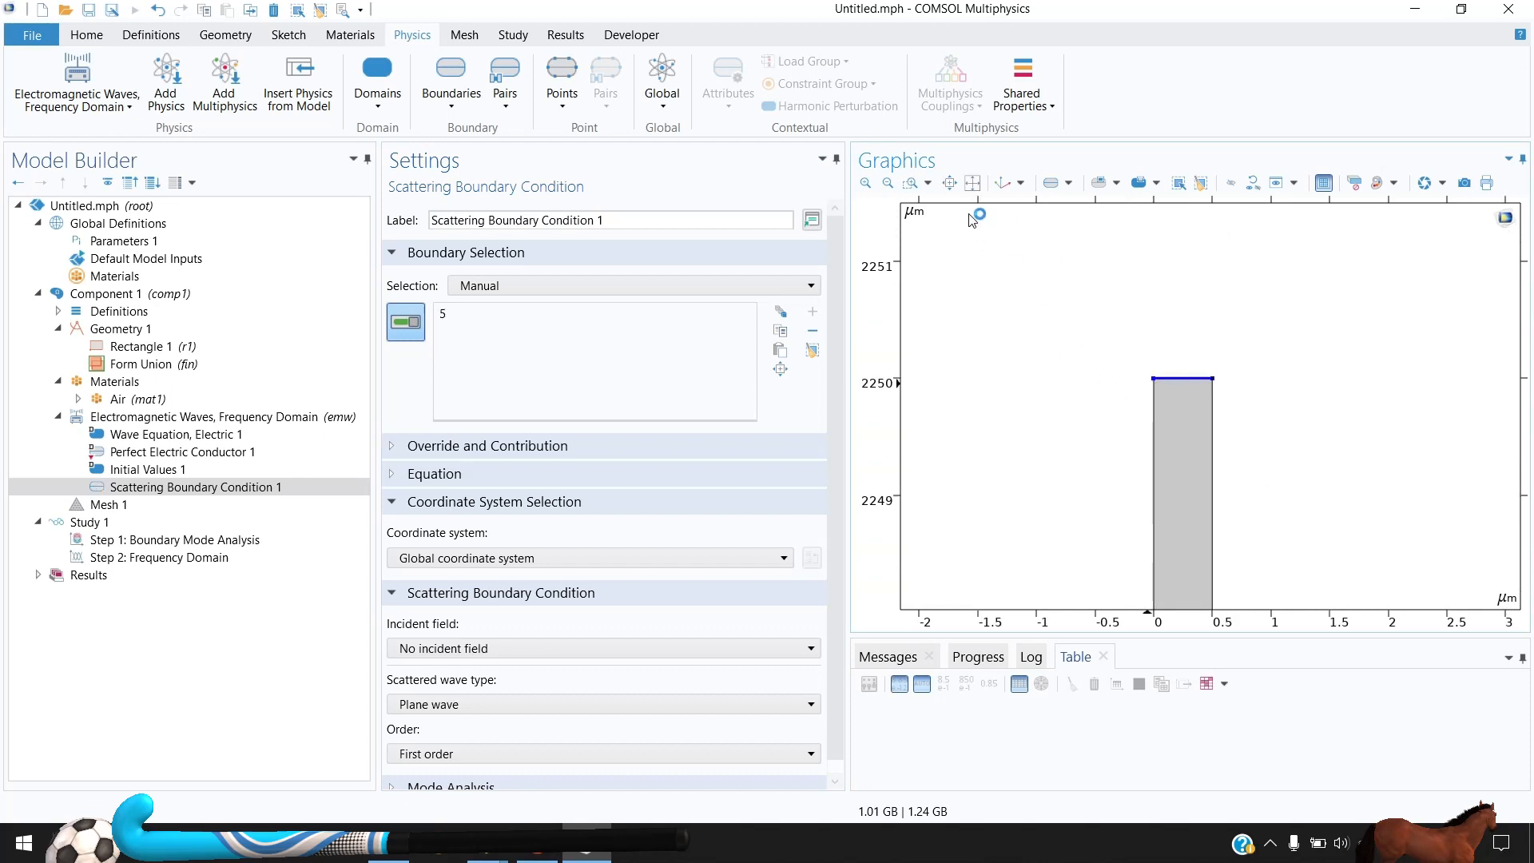
Add the strip's bottom edge at y = 0 to the scattering boundary condition and set its order to Second order
click(973, 183)
click(916, 183)
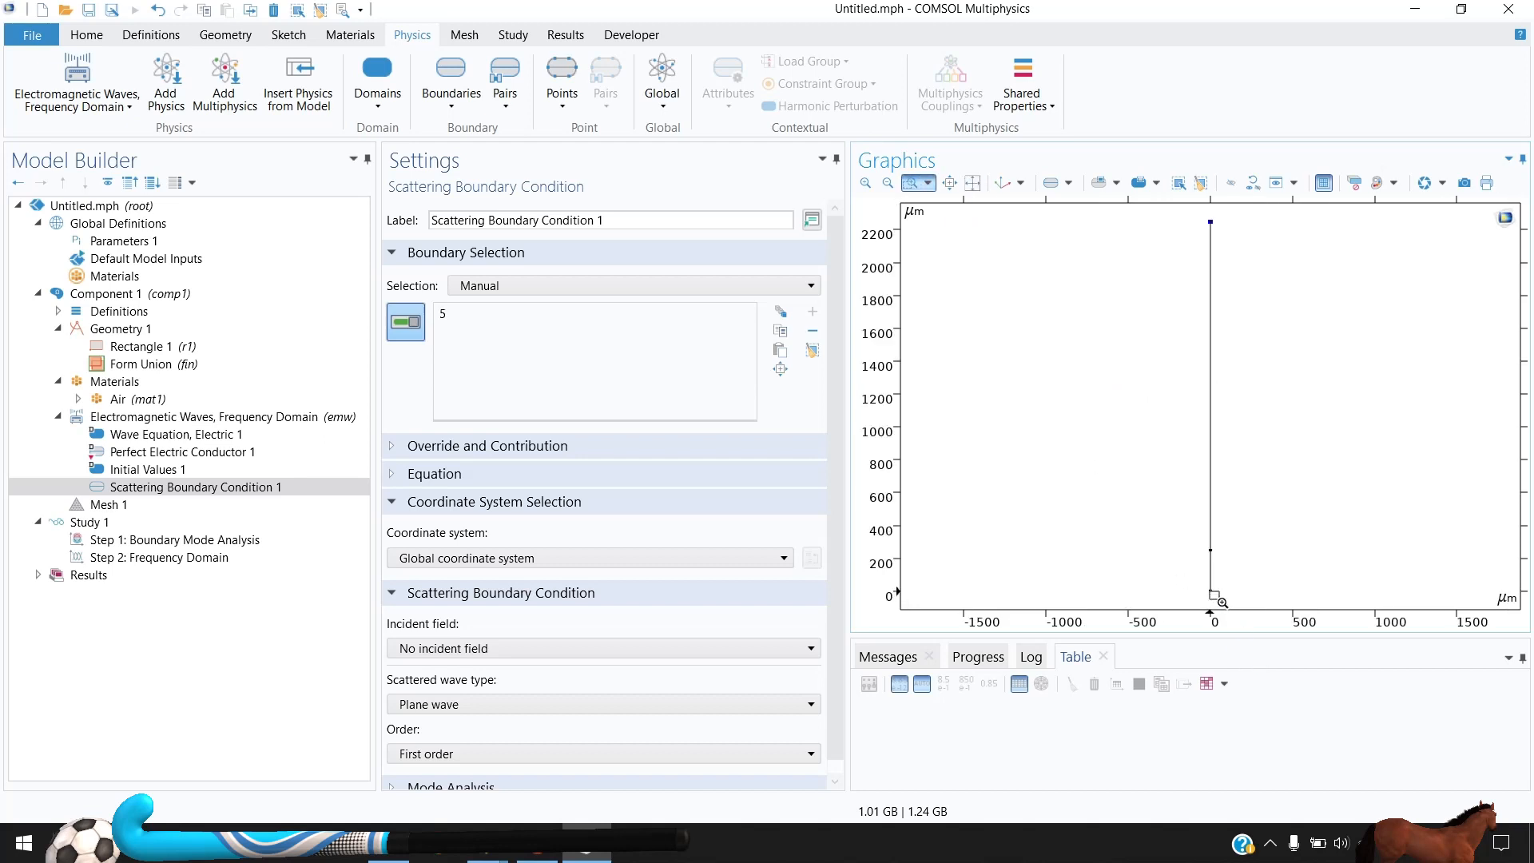
drag(1219, 591, 1208, 598)
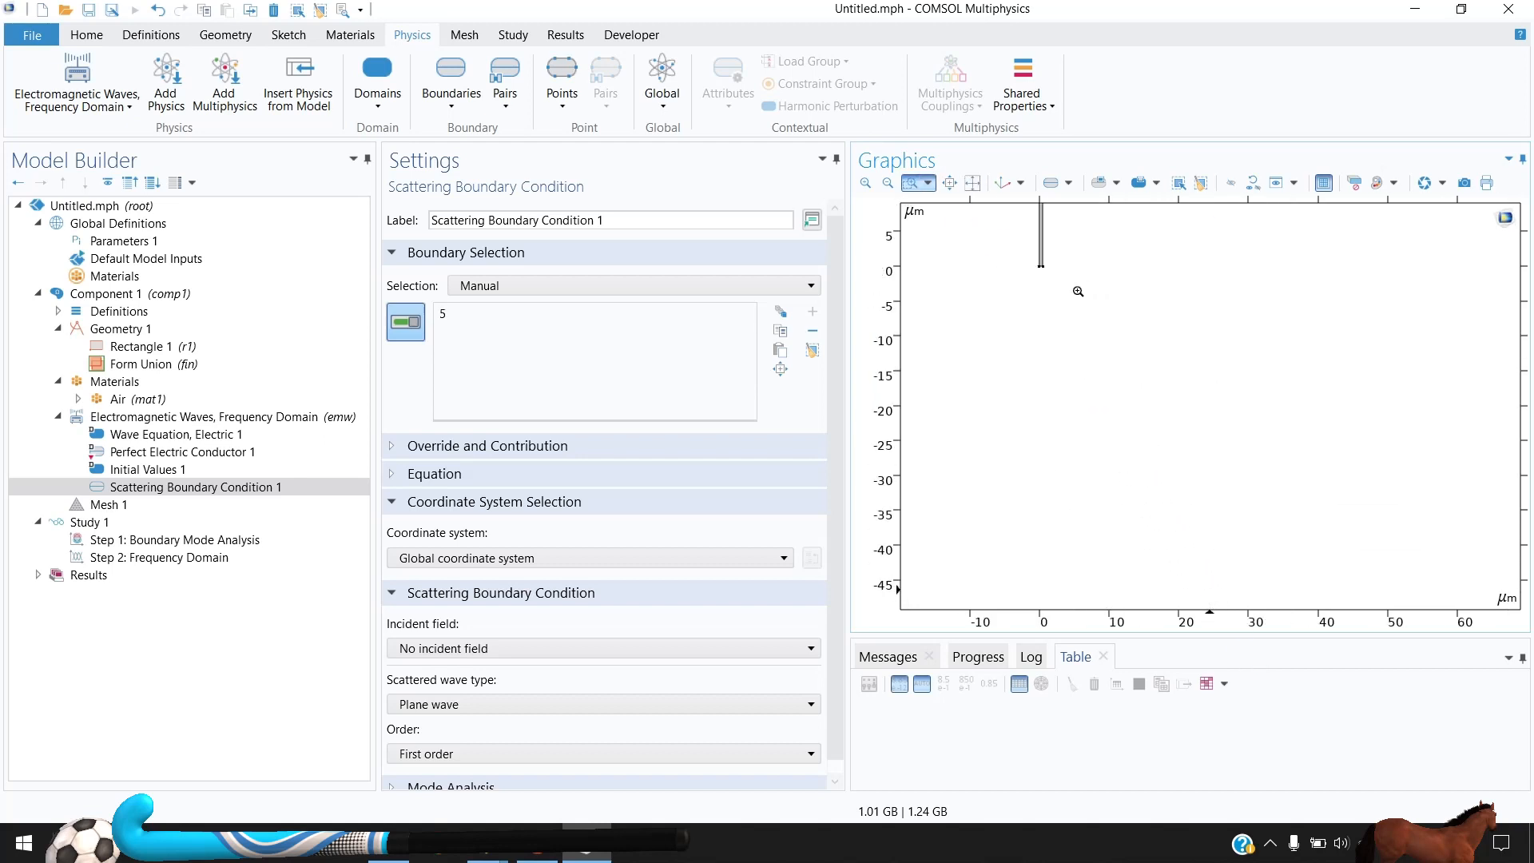
drag(1029, 257, 1063, 280)
click(915, 183)
click(1154, 387)
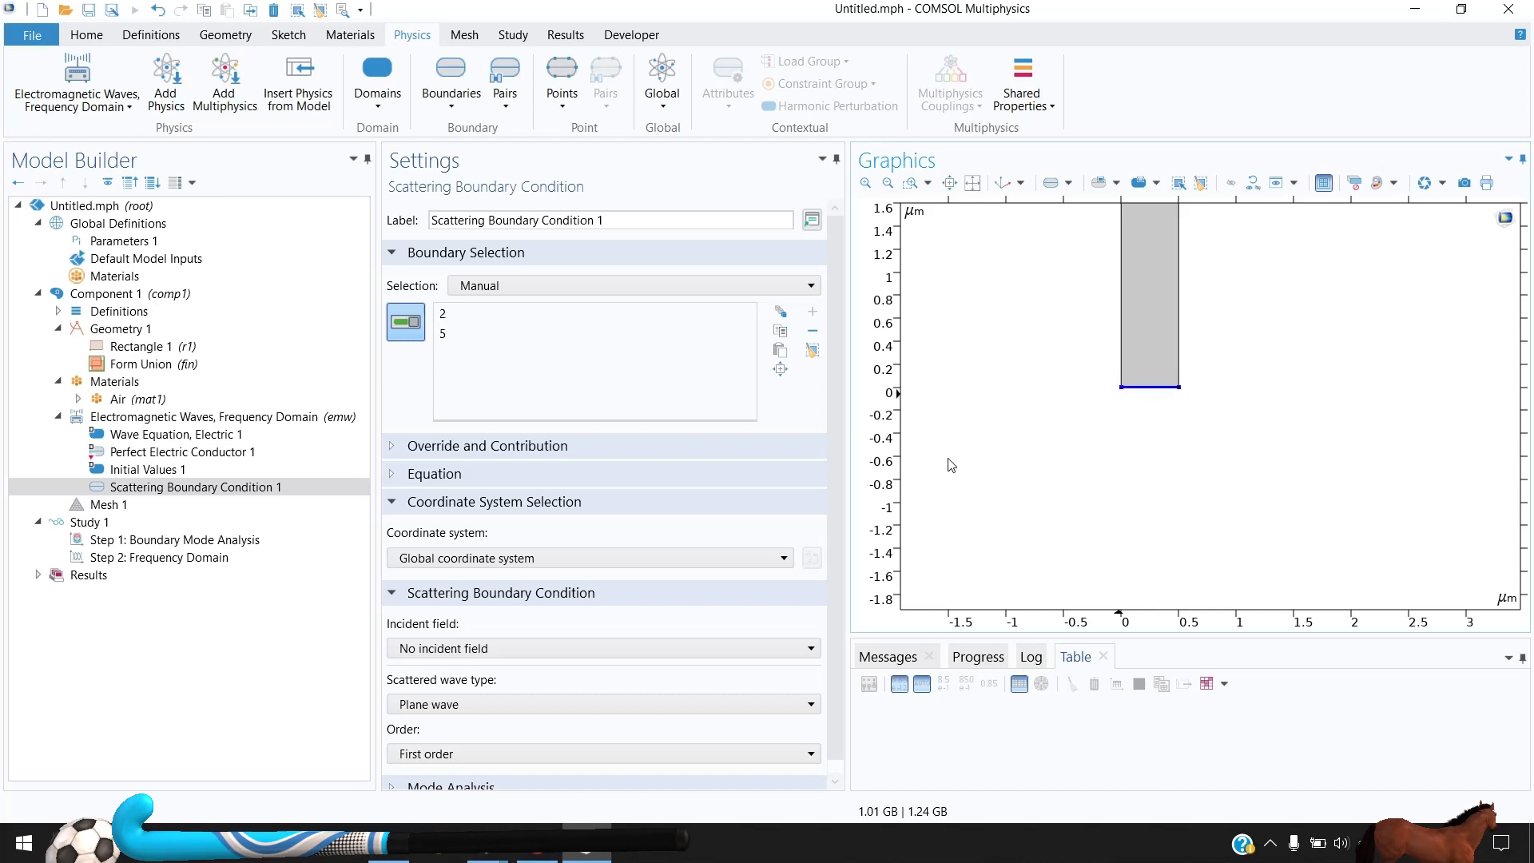
click(445, 754)
click(445, 795)
Add a Port boundary condition and assign it to the left edges of both layers
click(971, 183)
scroll(1212, 548, up, 10)
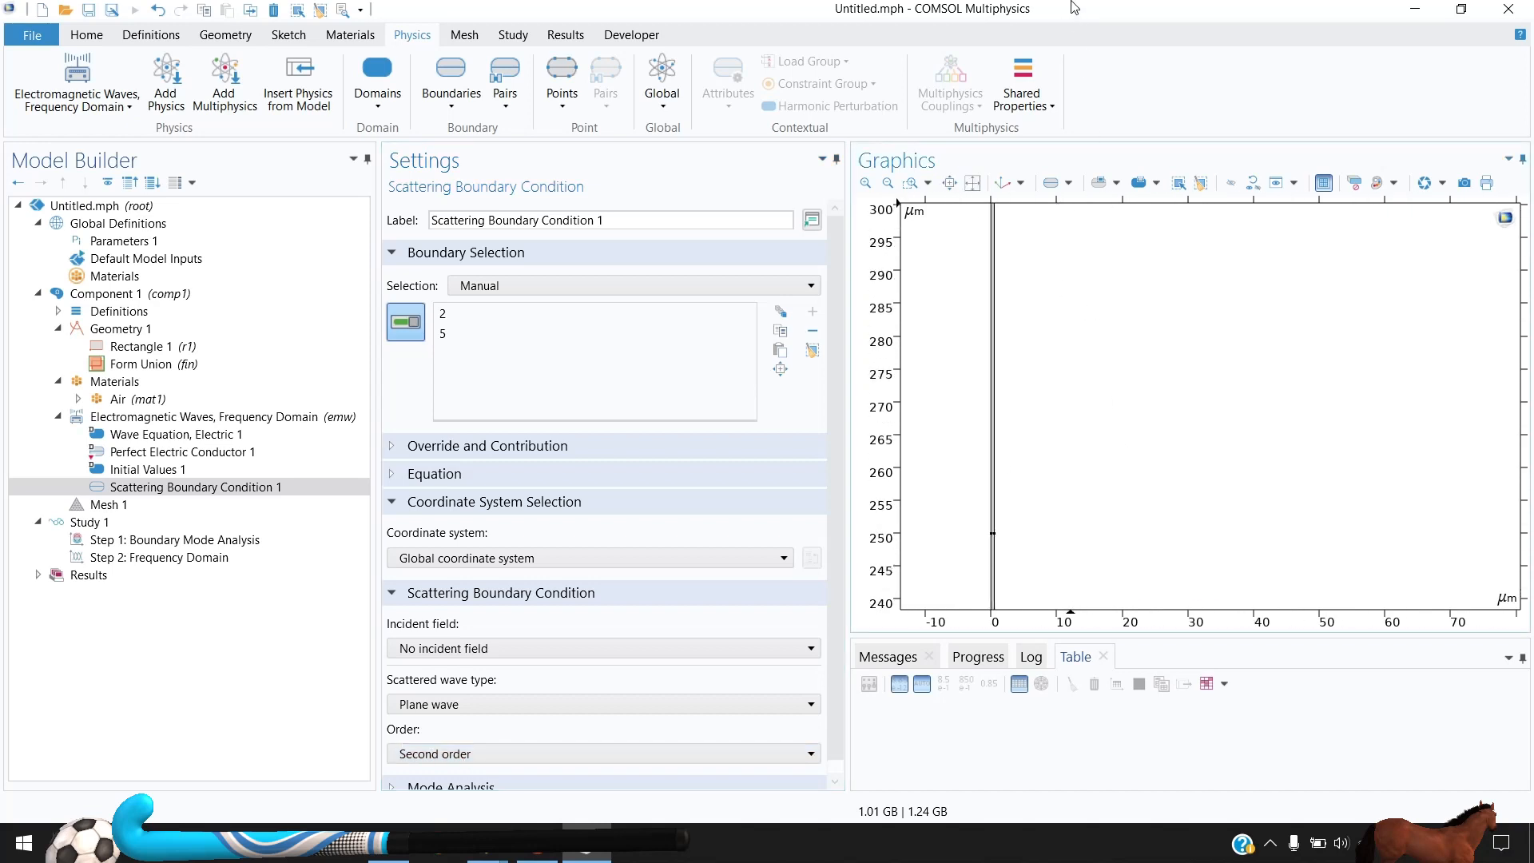
scroll(1171, 282, up, 6)
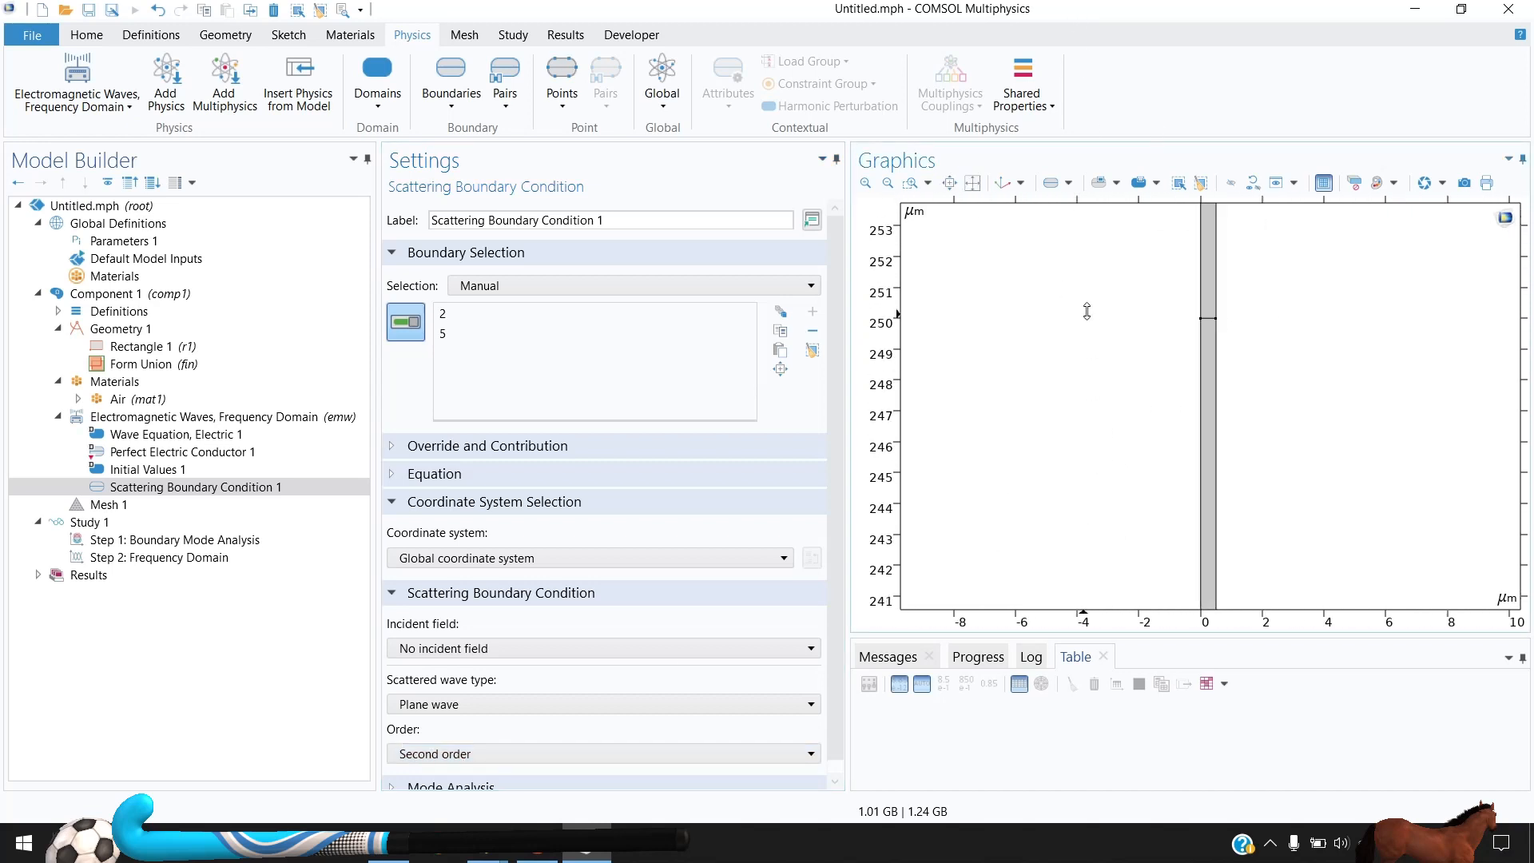
scroll(1012, 377, up, 2)
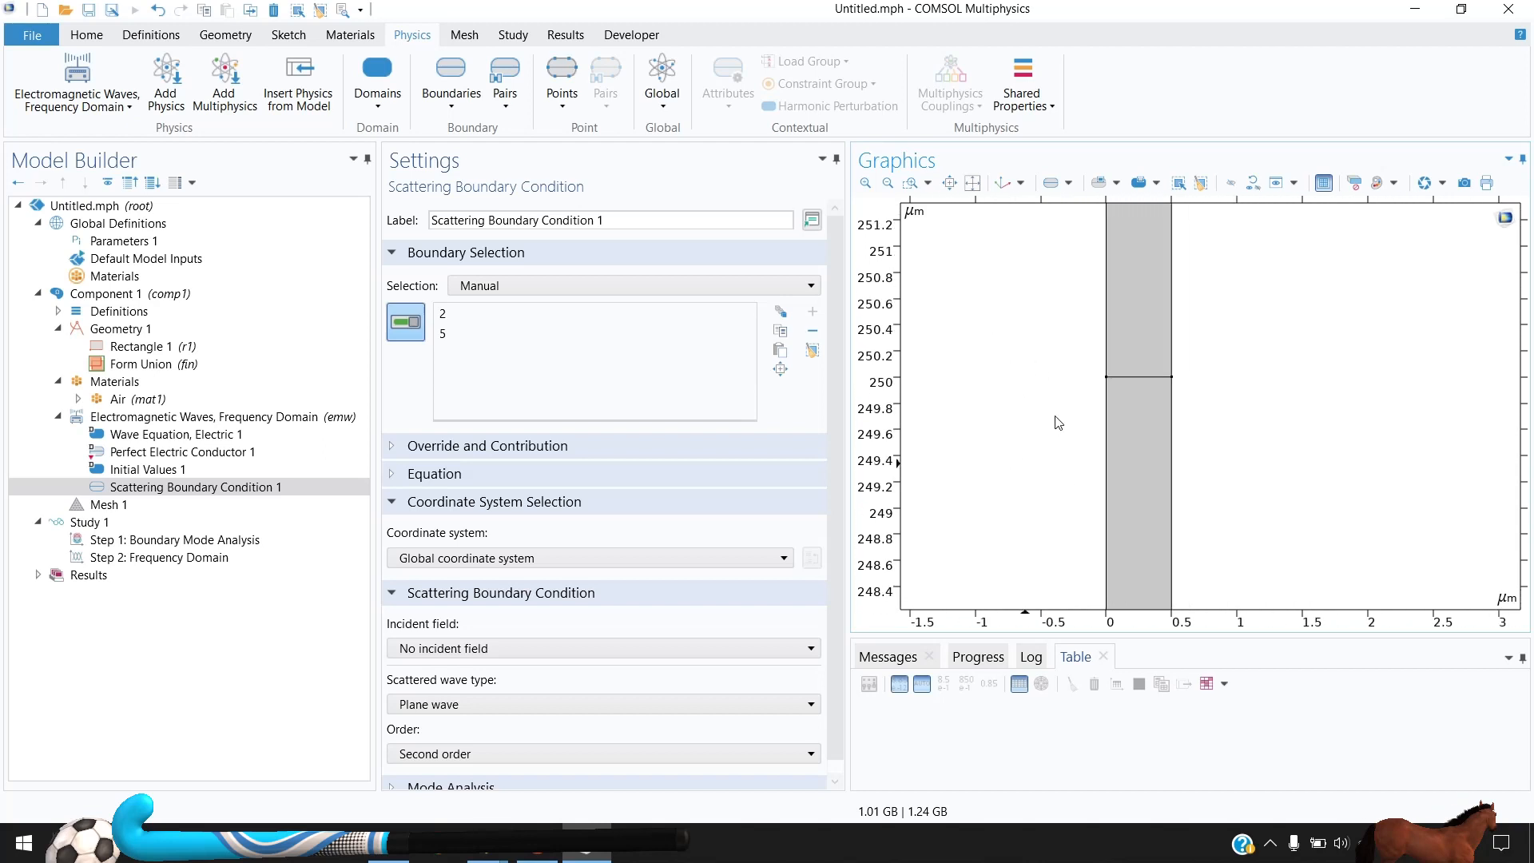
scroll(1053, 315, up, 2)
drag(1053, 315, 1024, 382)
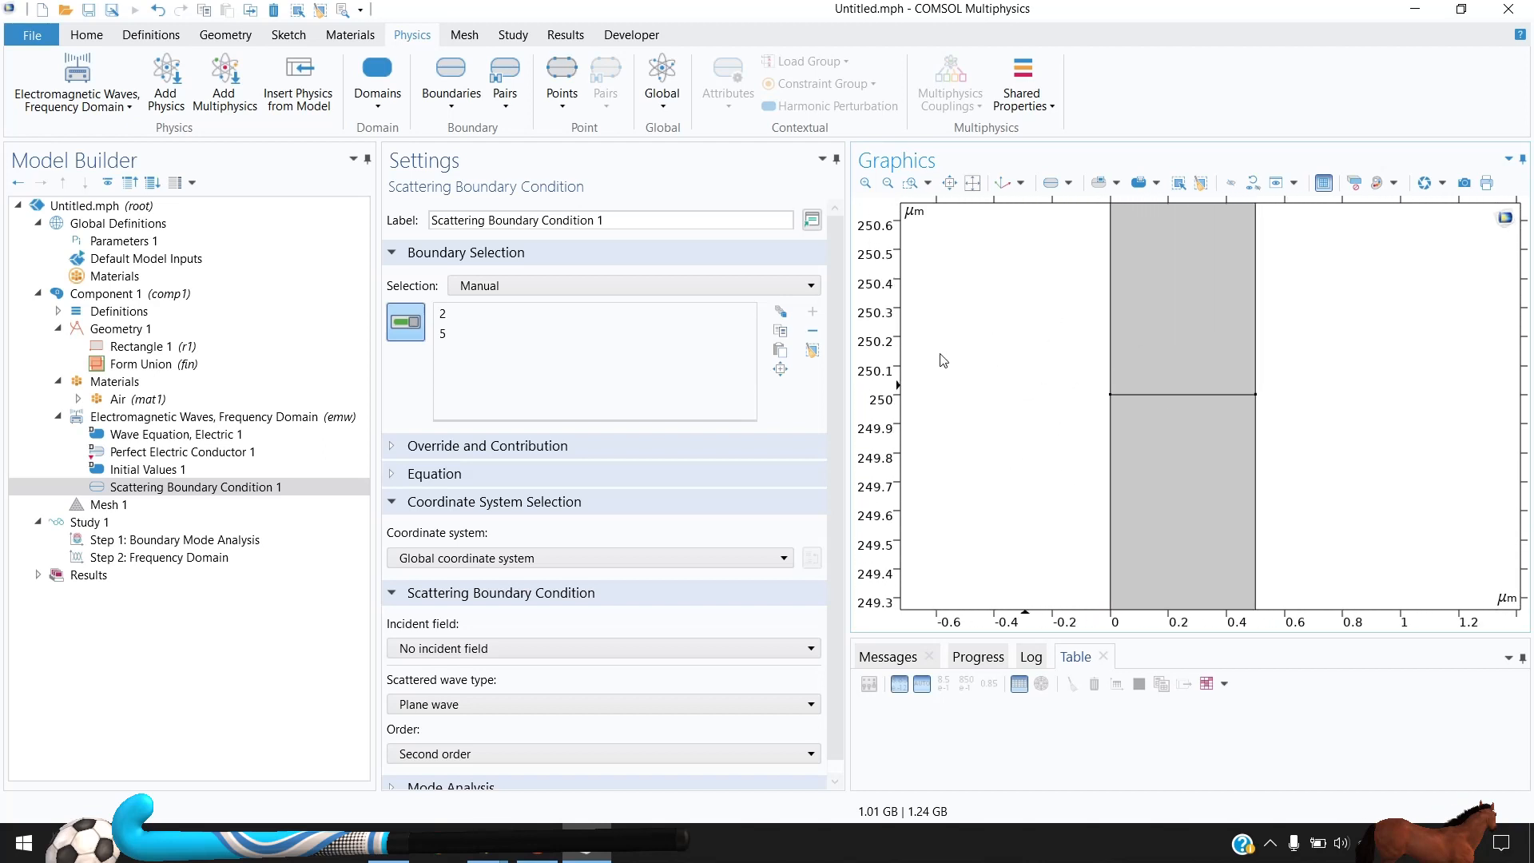
click(452, 84)
click(639, 138)
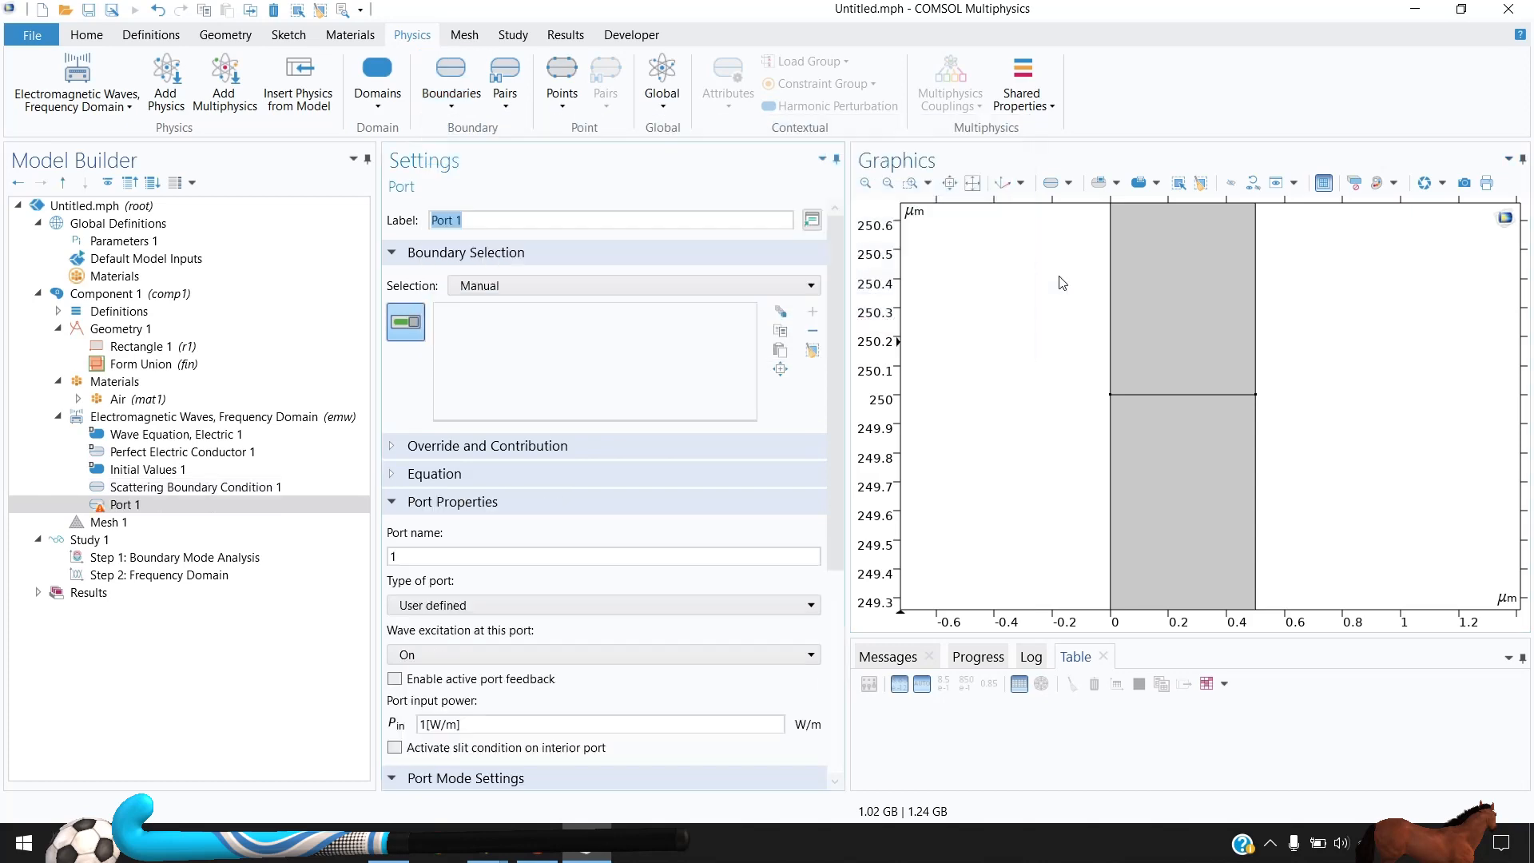
click(1110, 364)
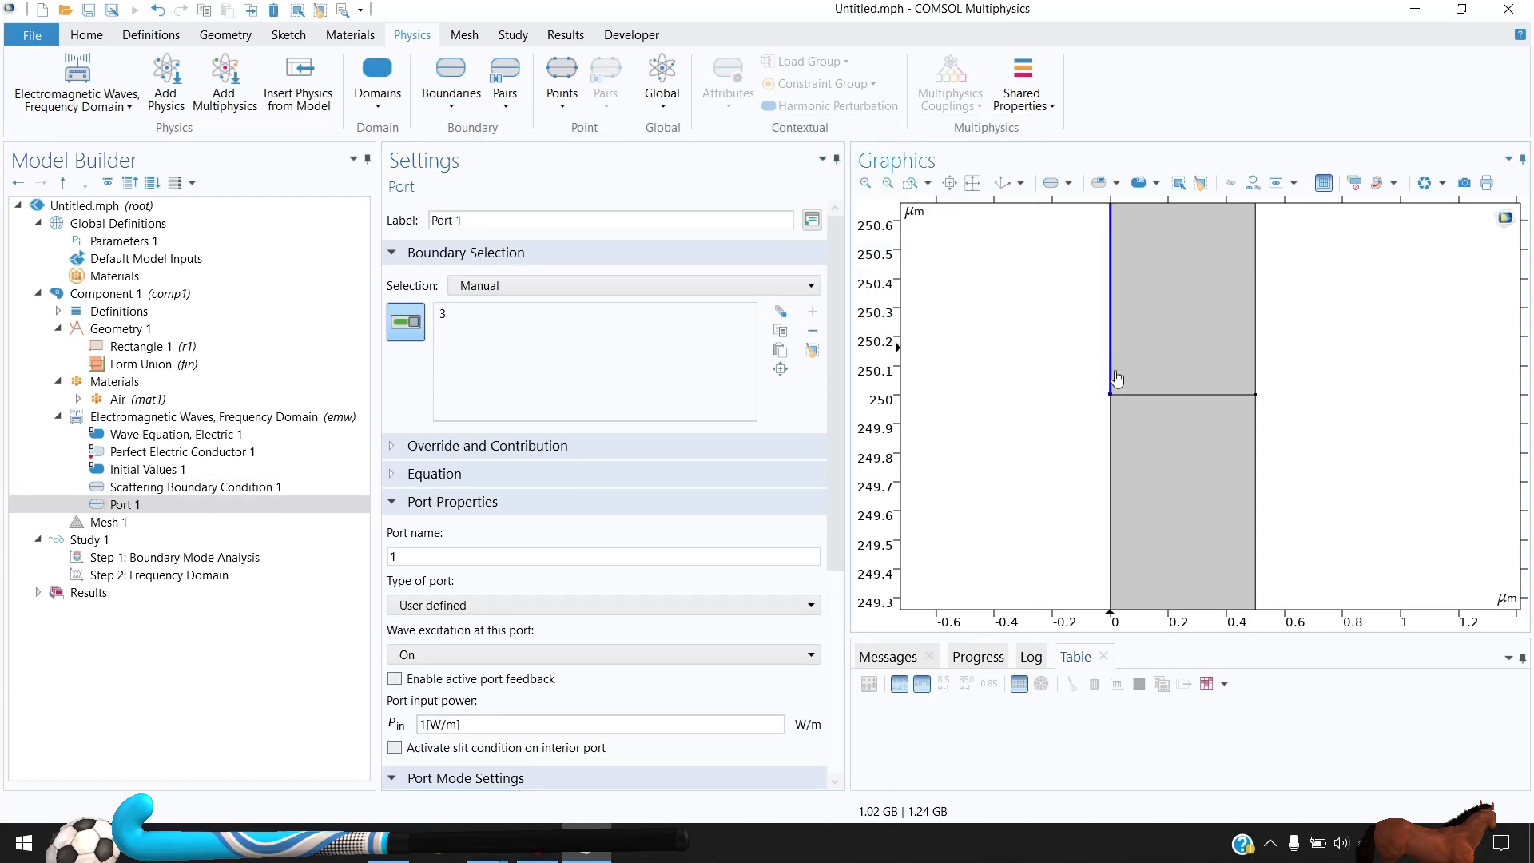
click(1110, 495)
Set Port 1's wave excitation to On and its type to Numeric
click(511, 655)
click(505, 676)
scroll(479, 559, down, 4)
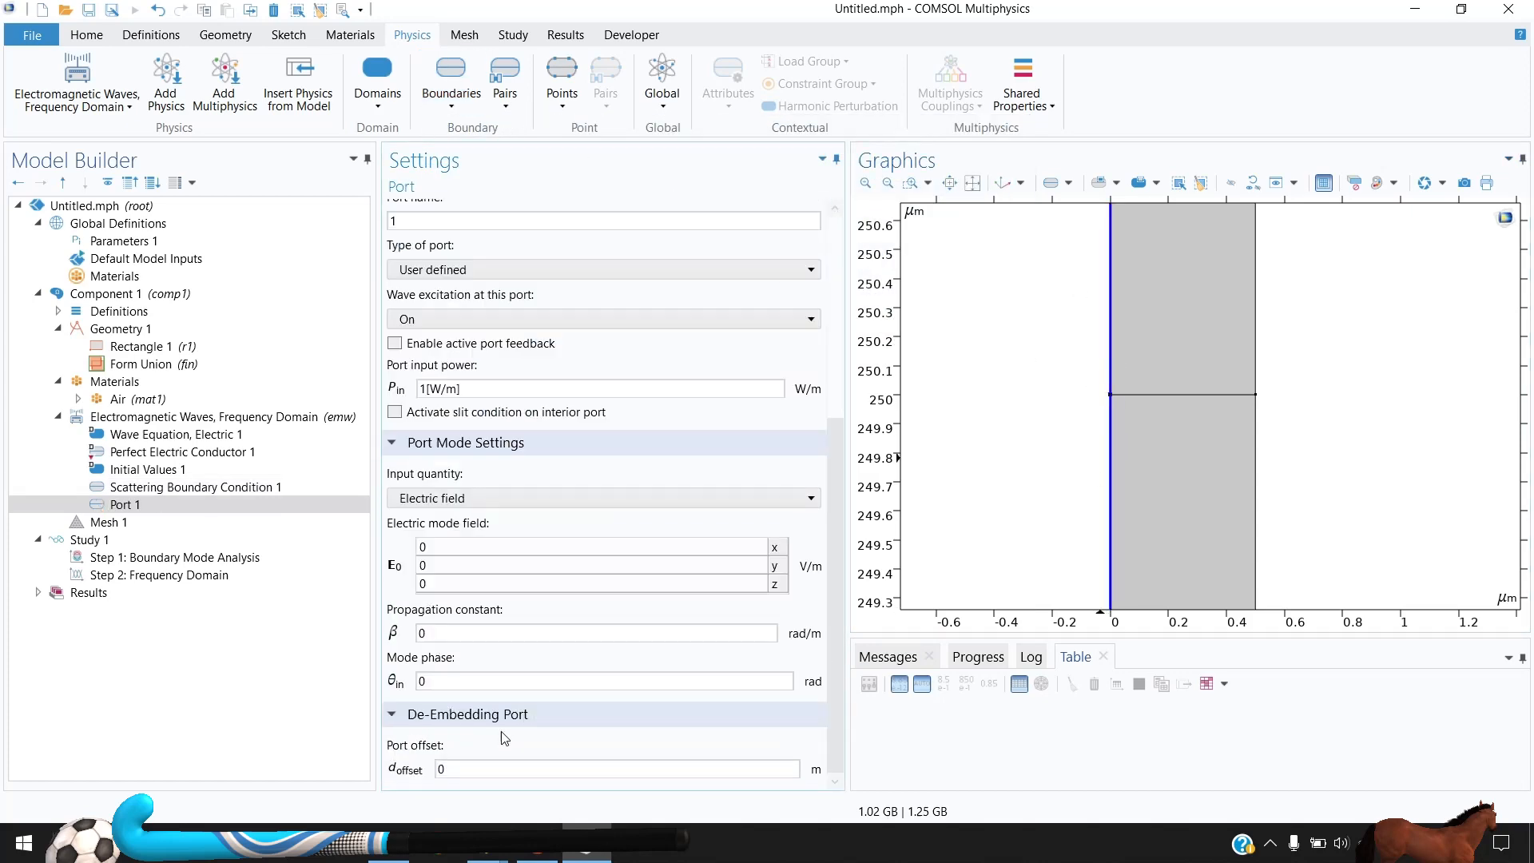
click(447, 270)
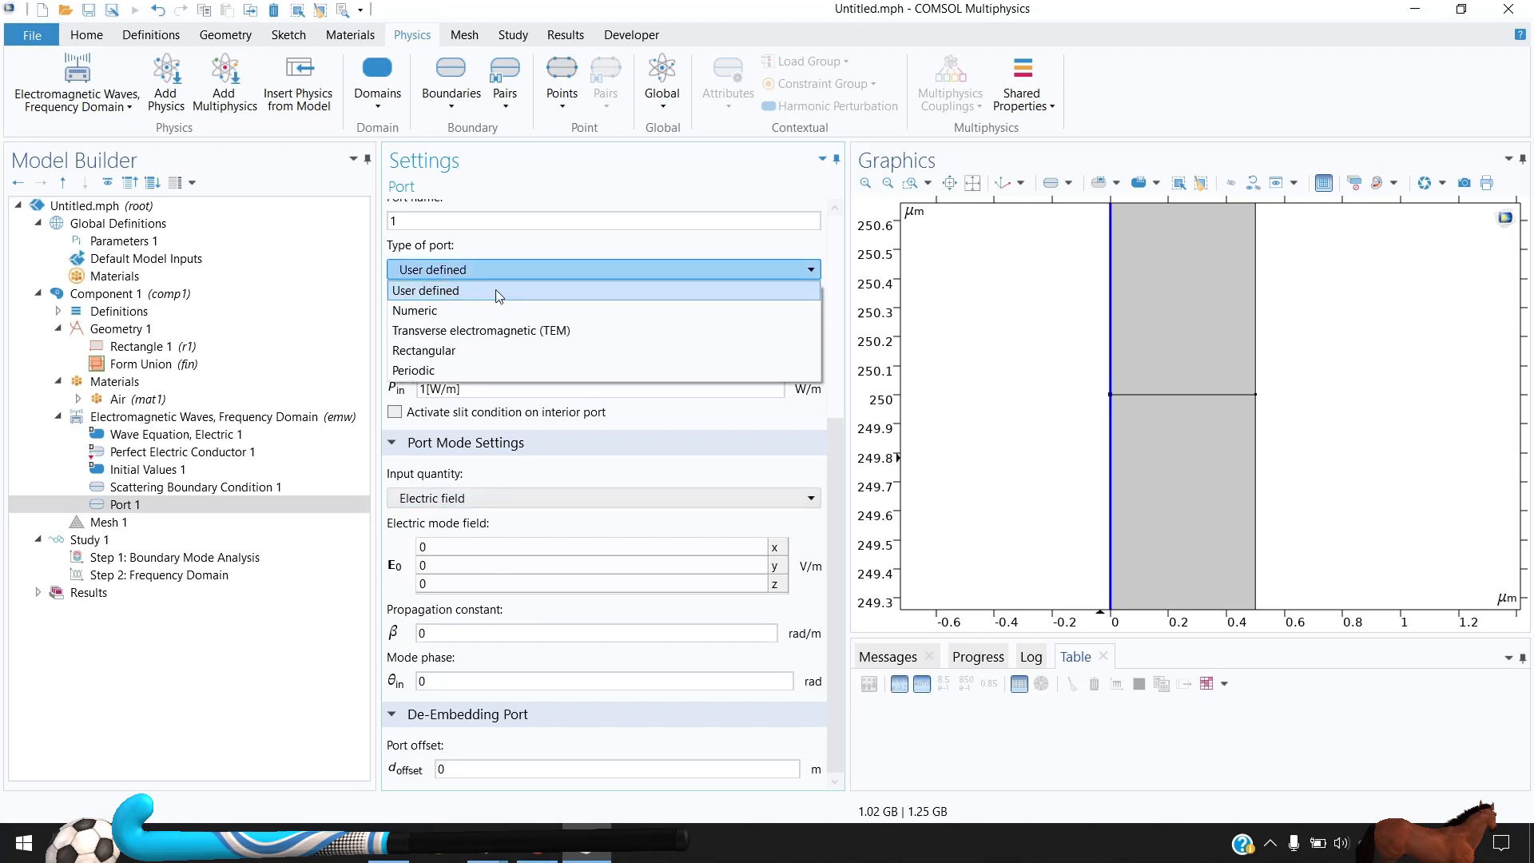
click(447, 311)
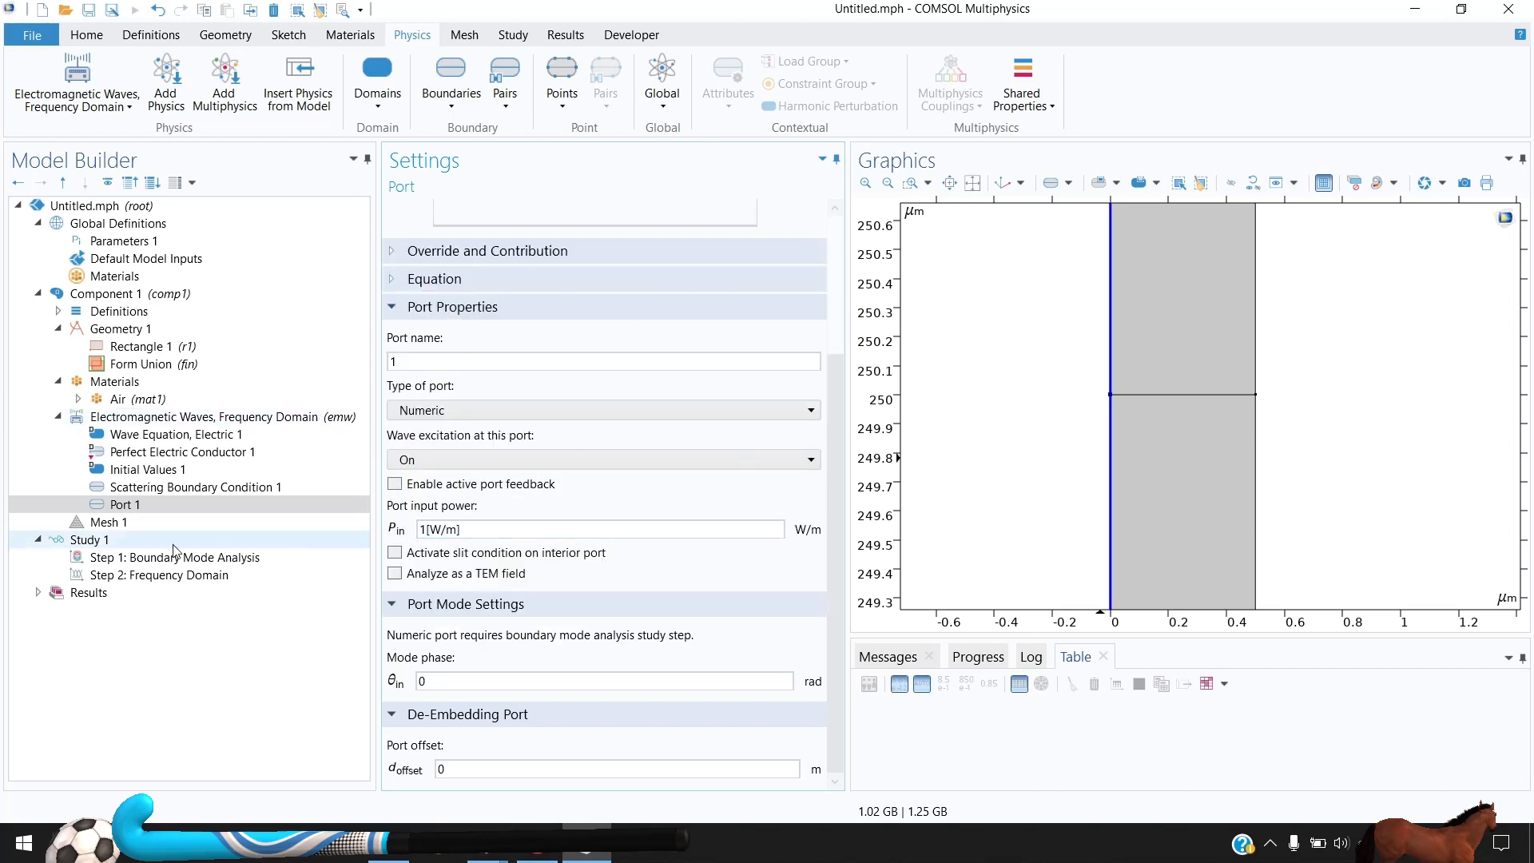
Duplicate Port 1 and replace the copy's boundary selection with the right edges of both layers
click(128, 505)
right_click(128, 505)
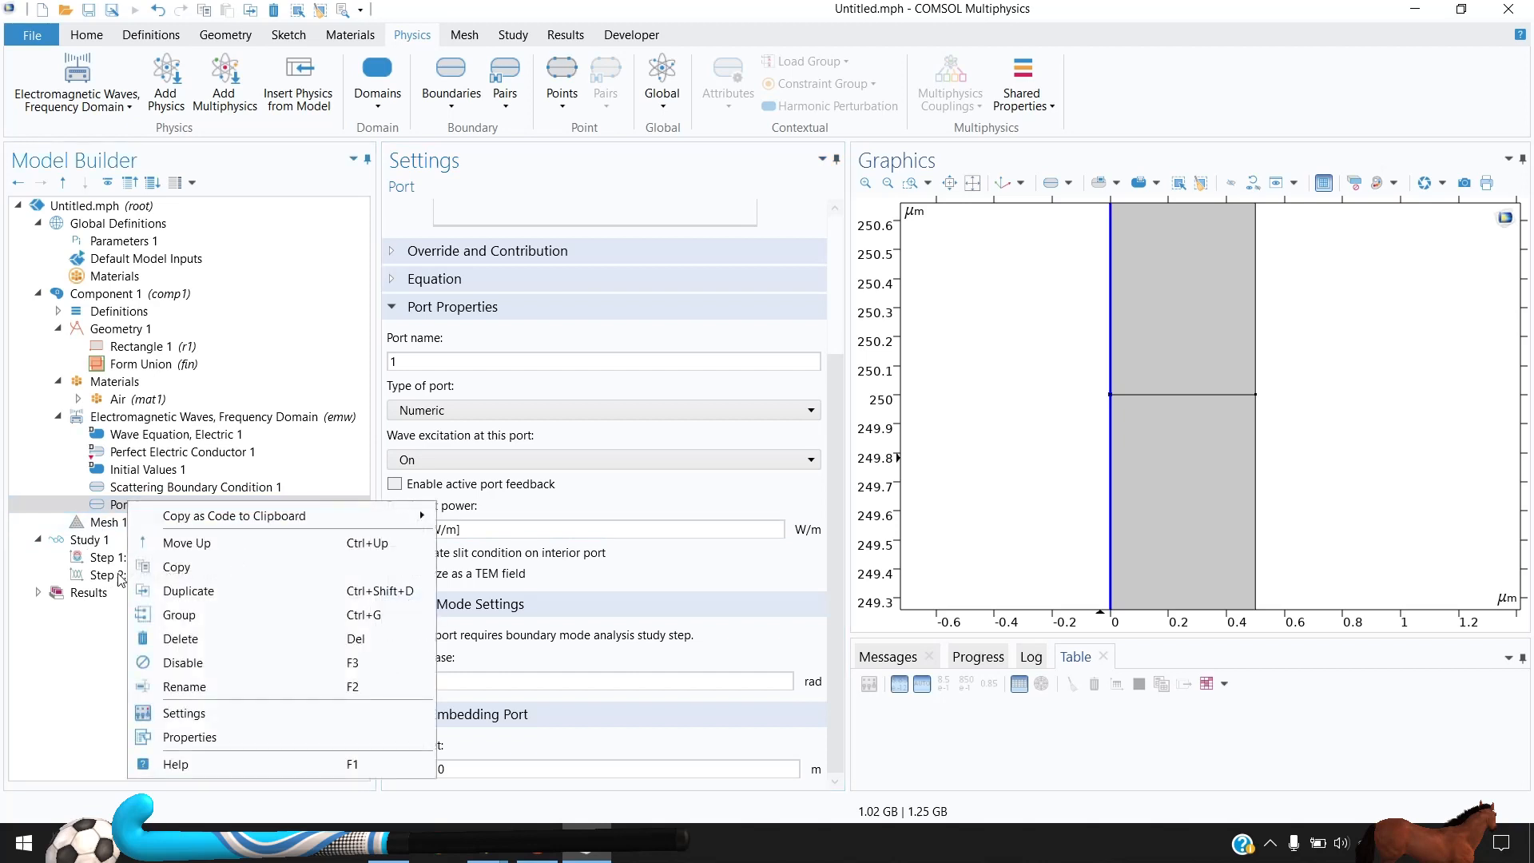
click(242, 587)
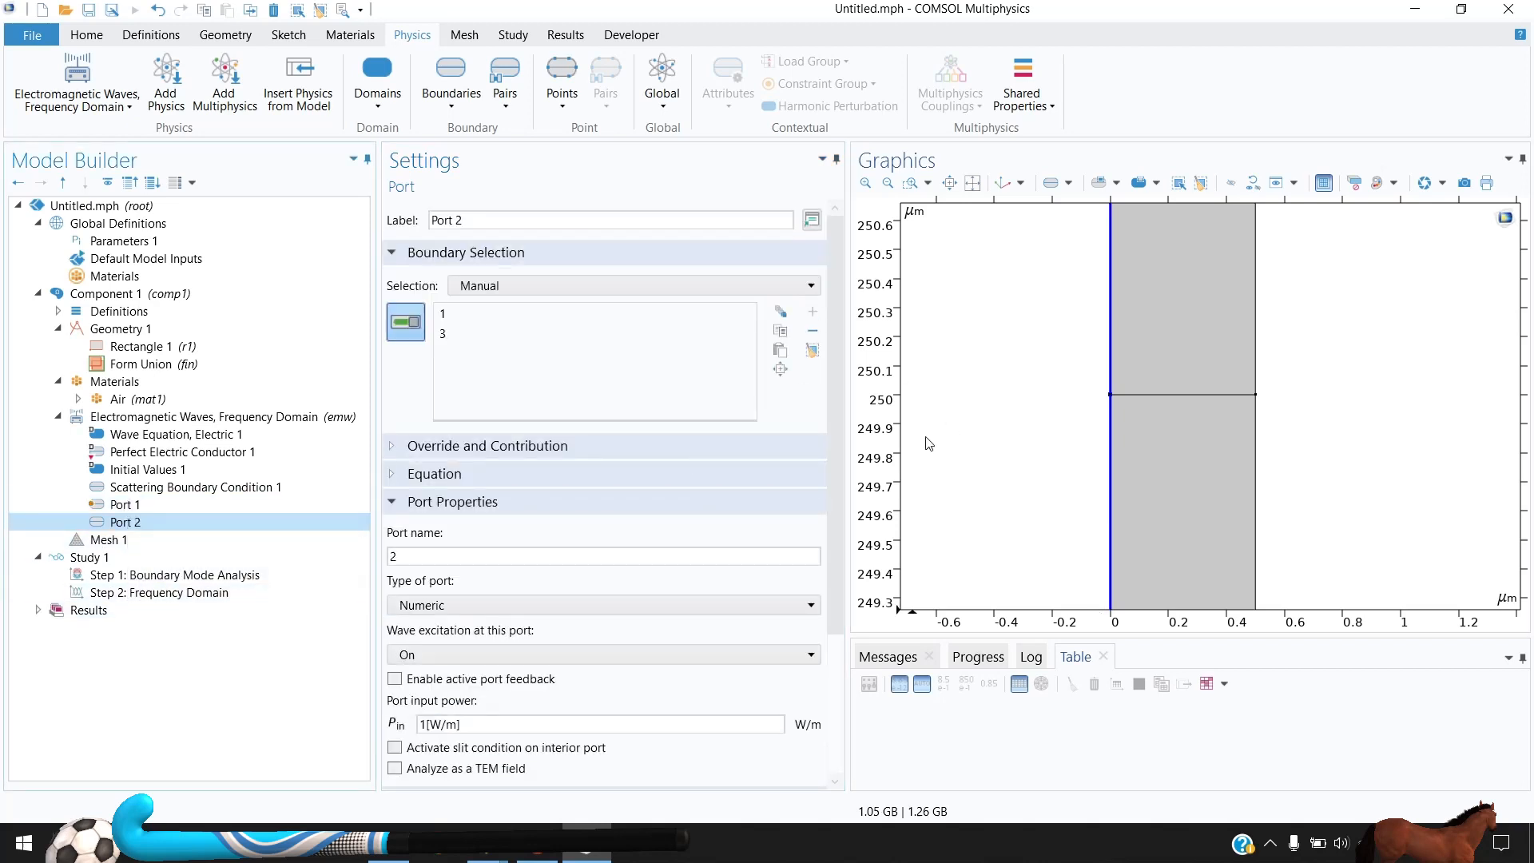
click(811, 349)
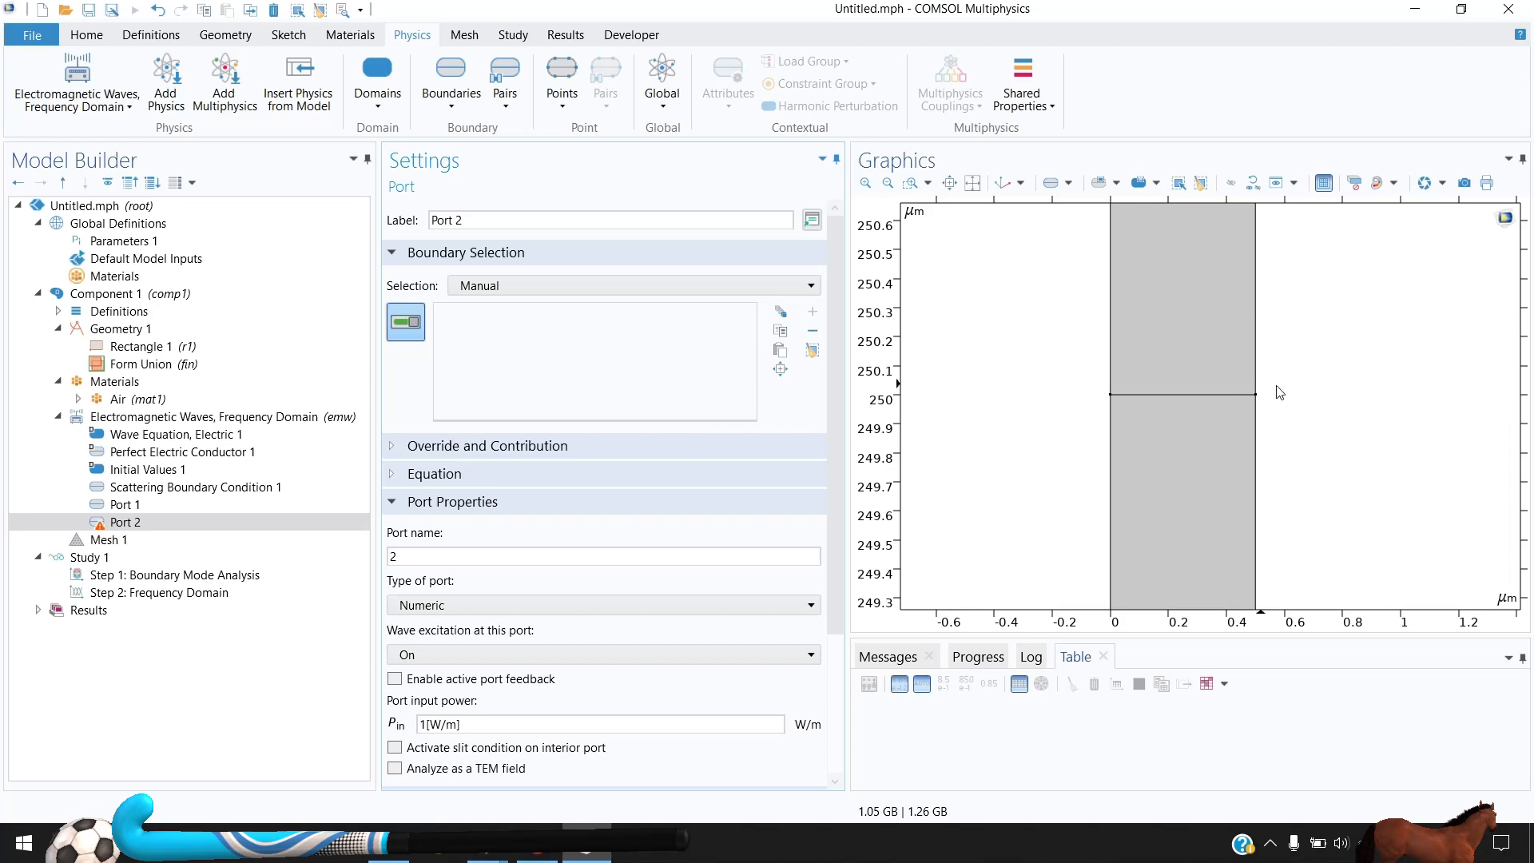
click(1259, 423)
click(1258, 342)
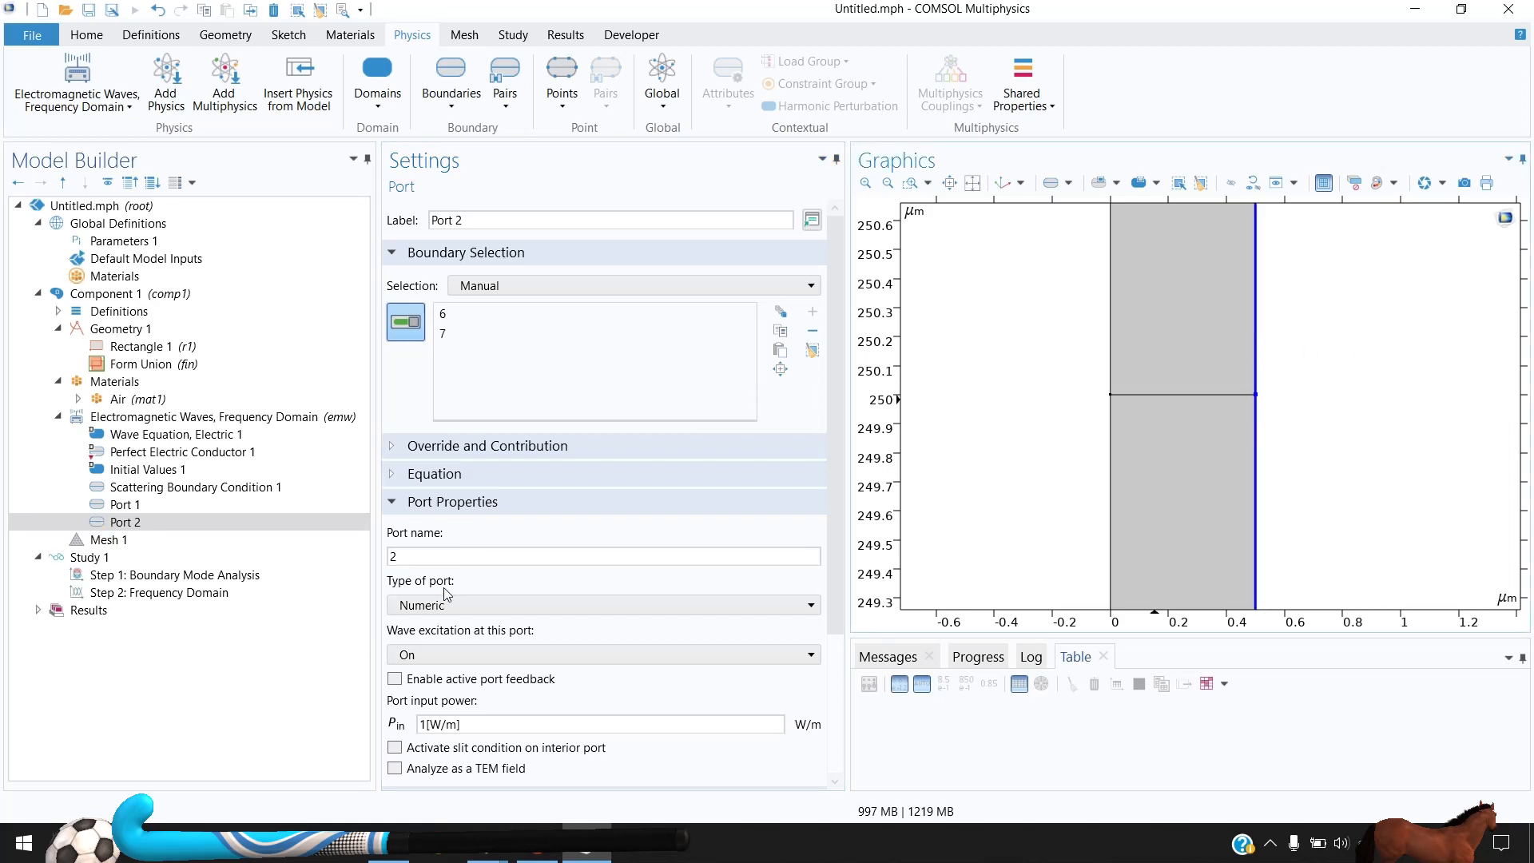
Set the wave excitation of Port 2 to Off and open the settings of Study 1
click(448, 654)
click(434, 697)
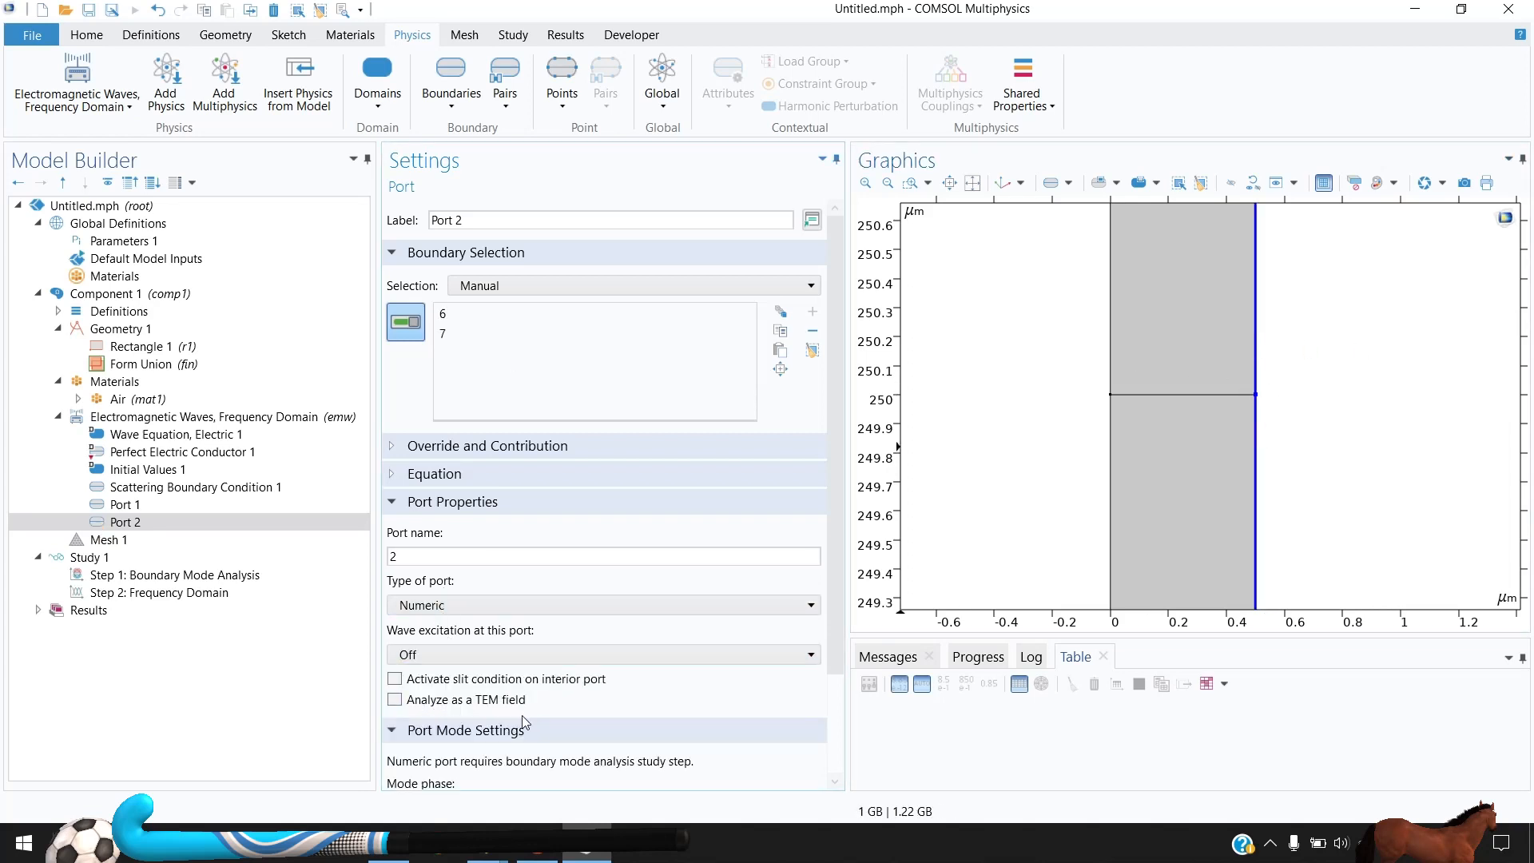
scroll(525, 723, down, 3)
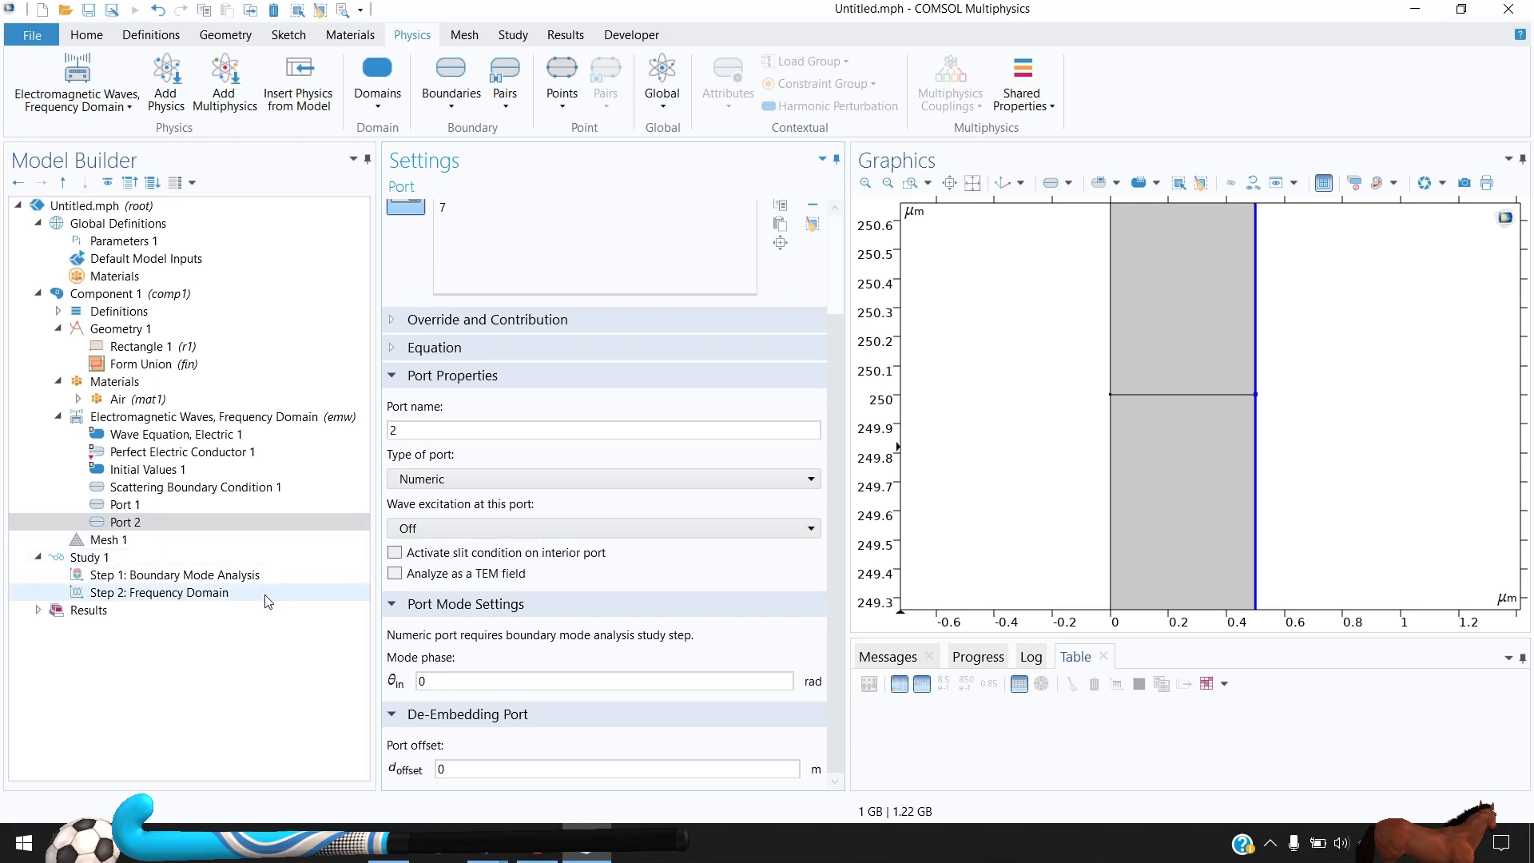
click(126, 568)
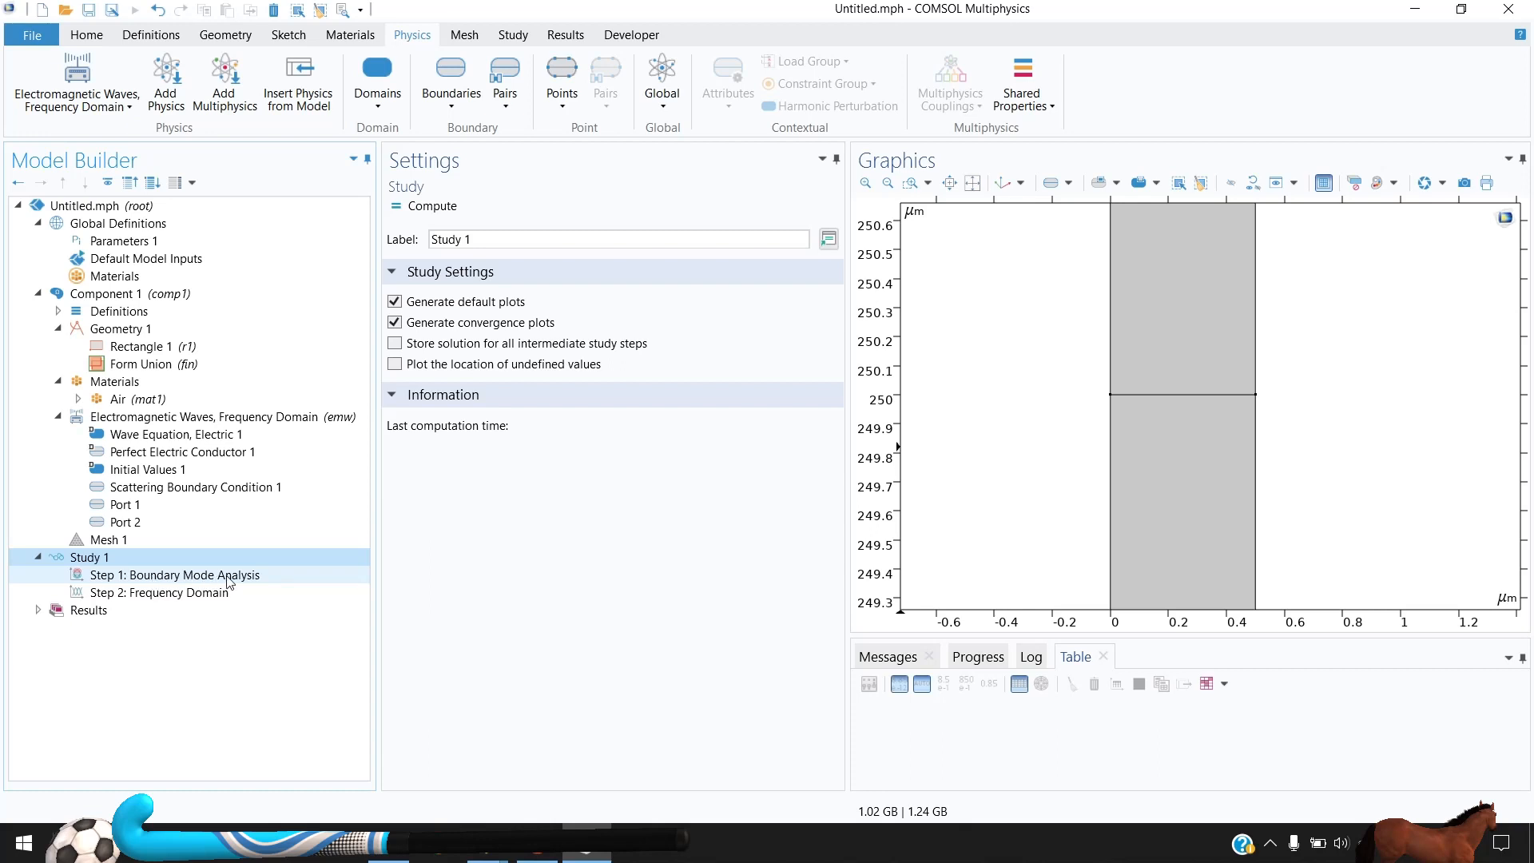
Set the mode analysis frequency of the Boundary Mode Analysis step for port 1 to f0
click(174, 577)
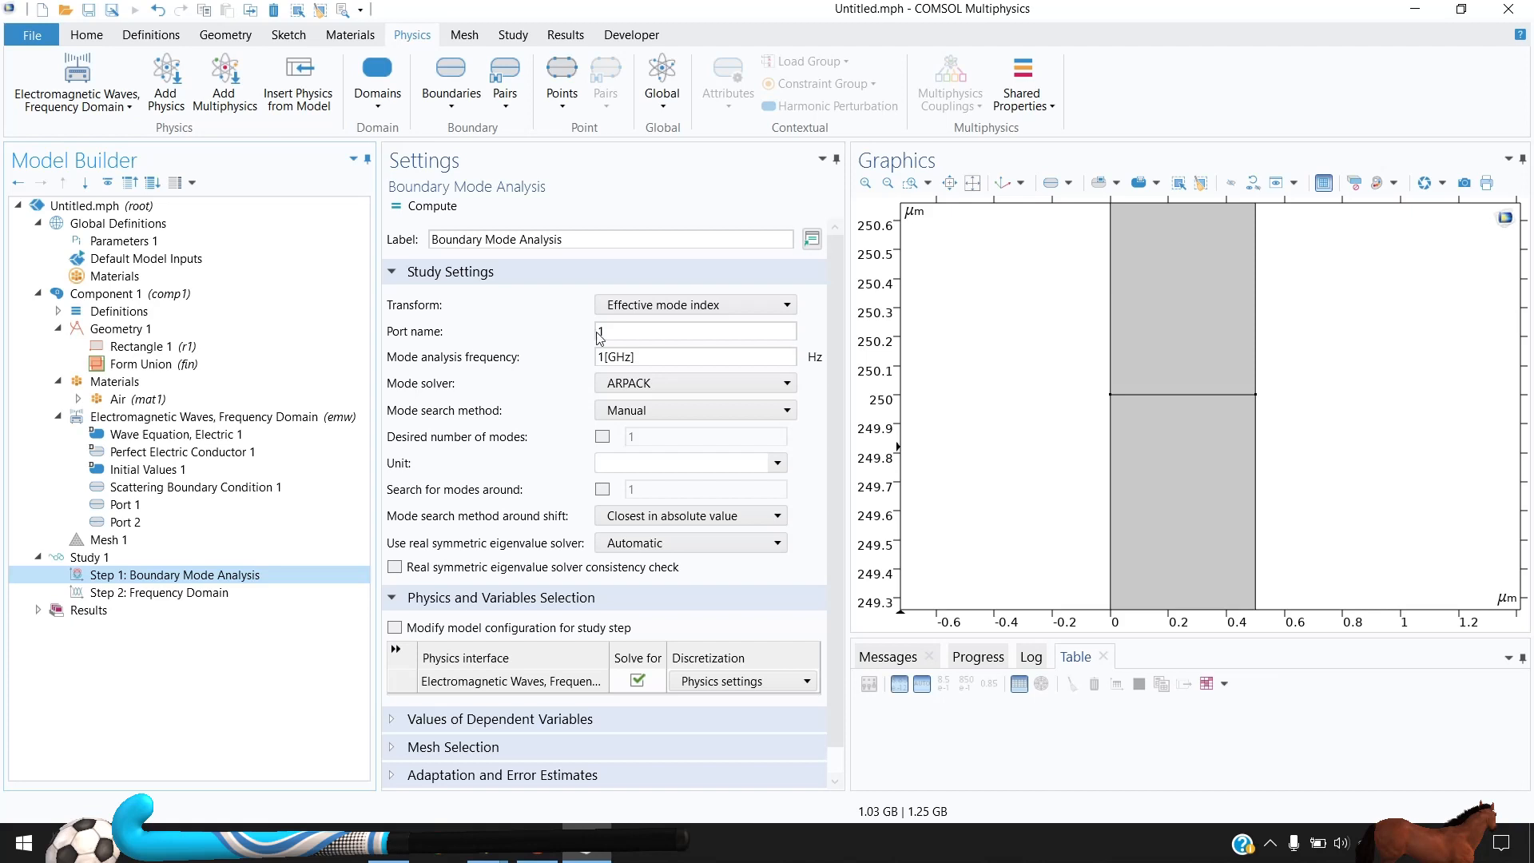
click(610, 332)
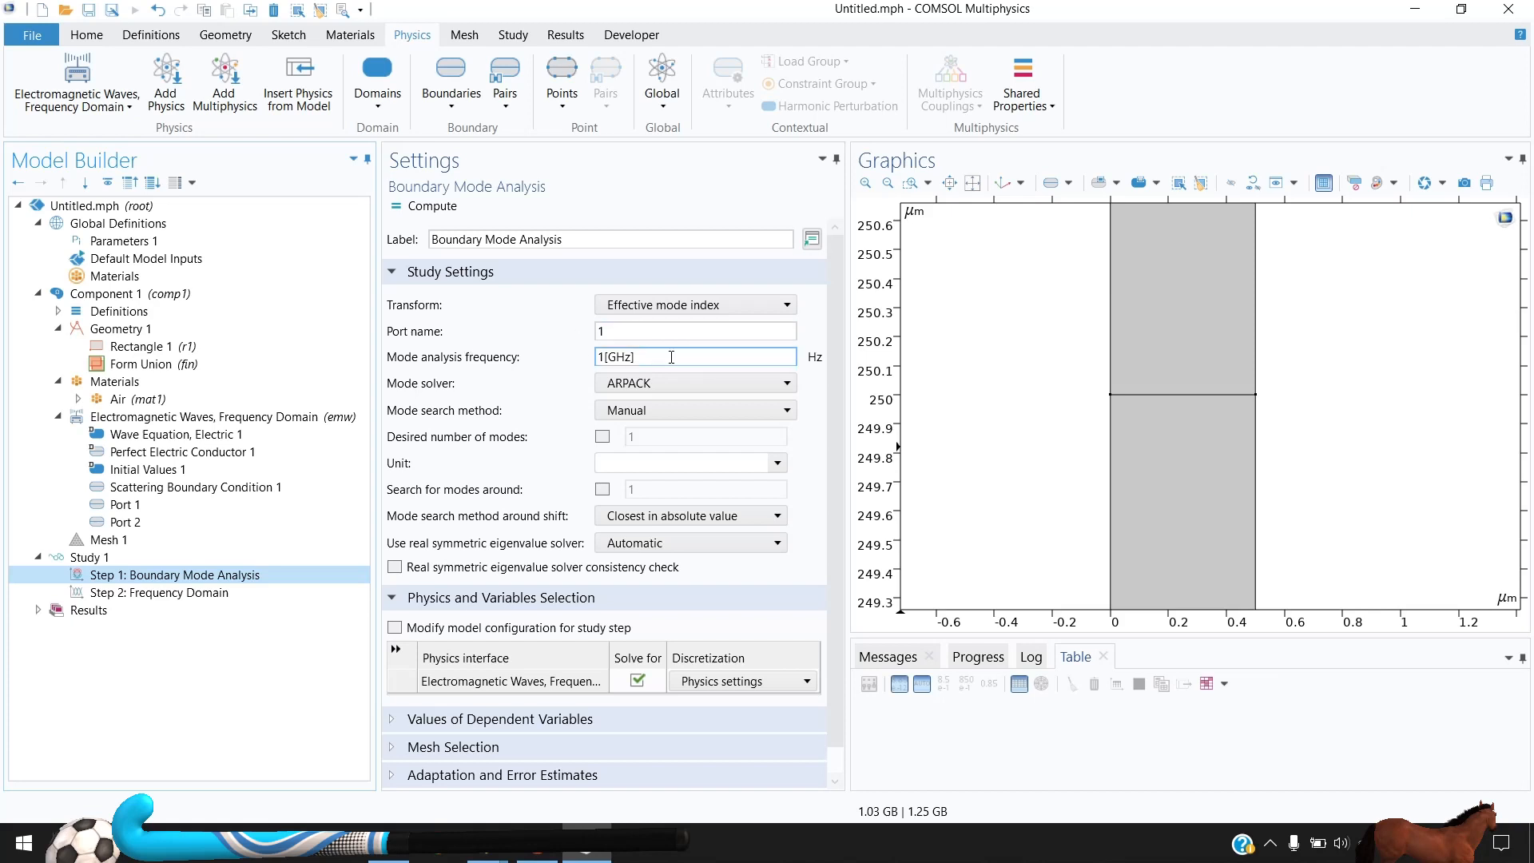
drag(672, 358, 137, 364)
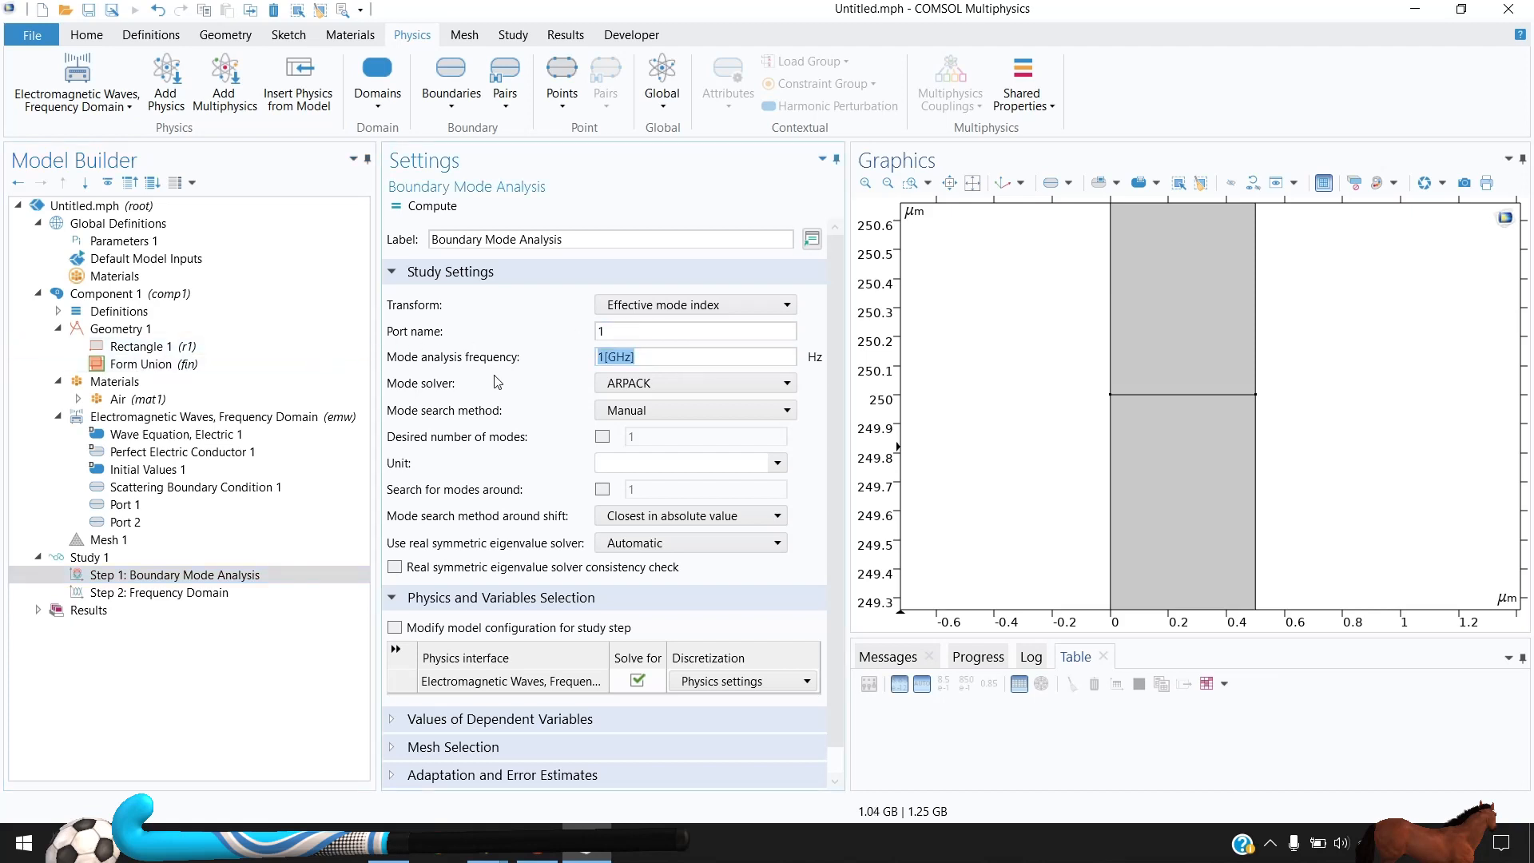
text(f0)
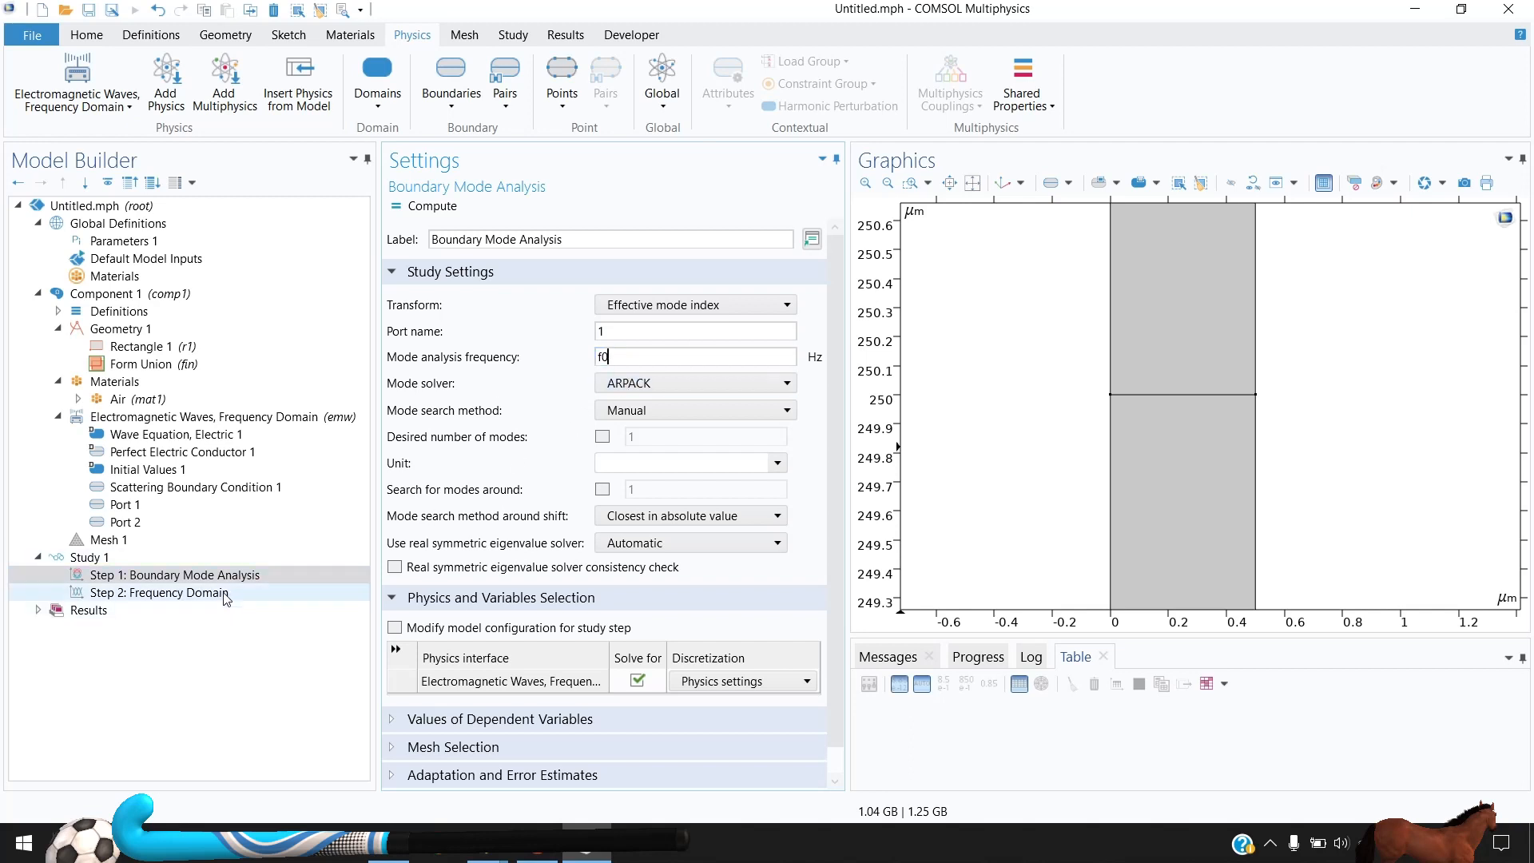
Enable a desired number of modes of 1 and search for modes around 6 in the Boundary Mode Analysis step
click(602, 436)
click(603, 489)
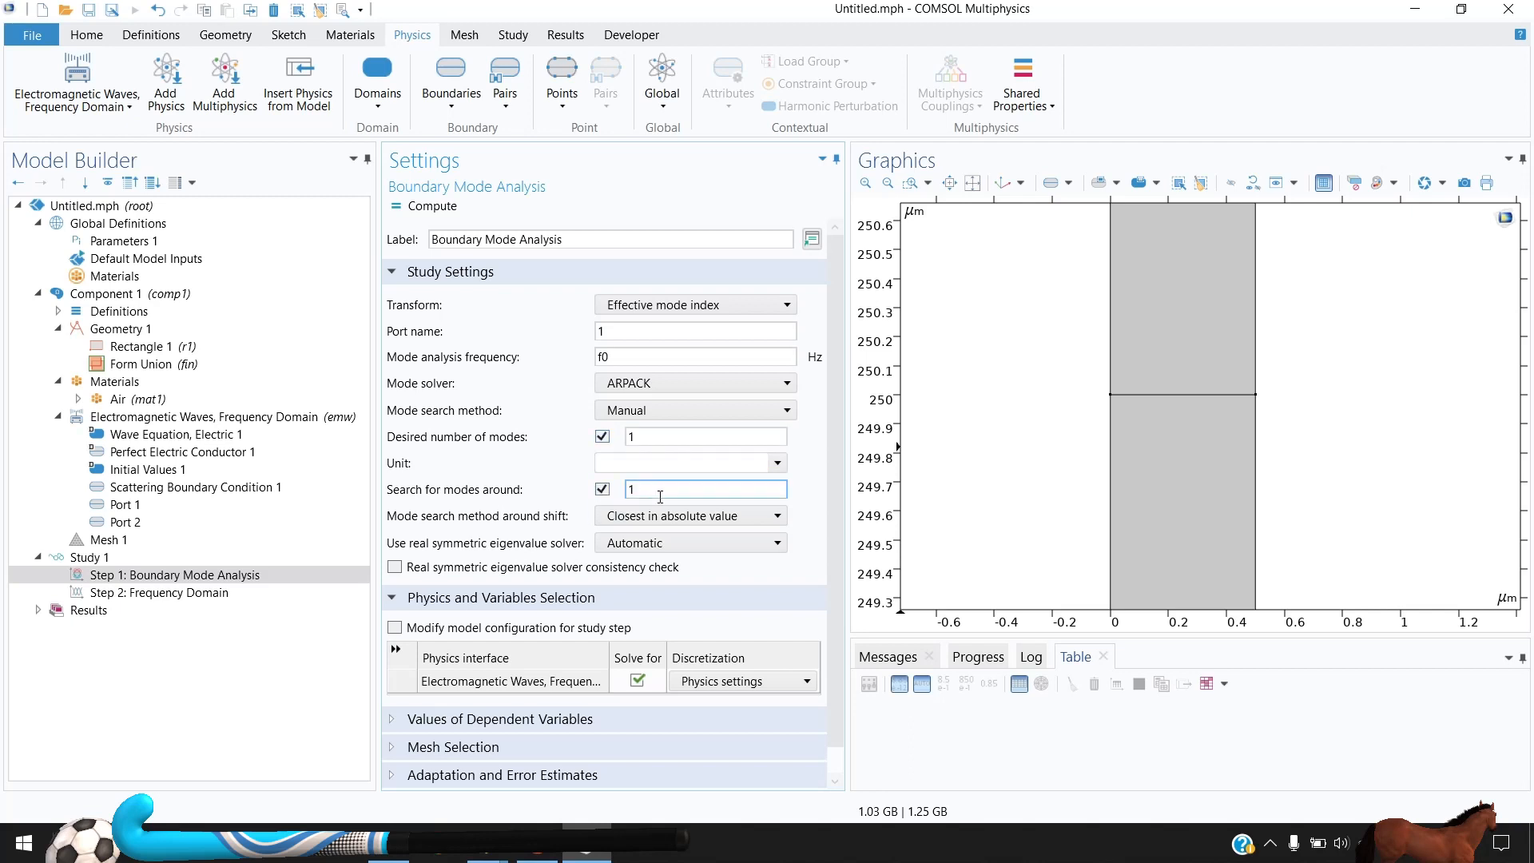
double_click(660, 497)
click(693, 491)
drag(638, 490, 527, 490)
text(6)
Duplicate the Boundary Mode Analysis step and set the copy's port name to 2
click(155, 577)
right_click(159, 577)
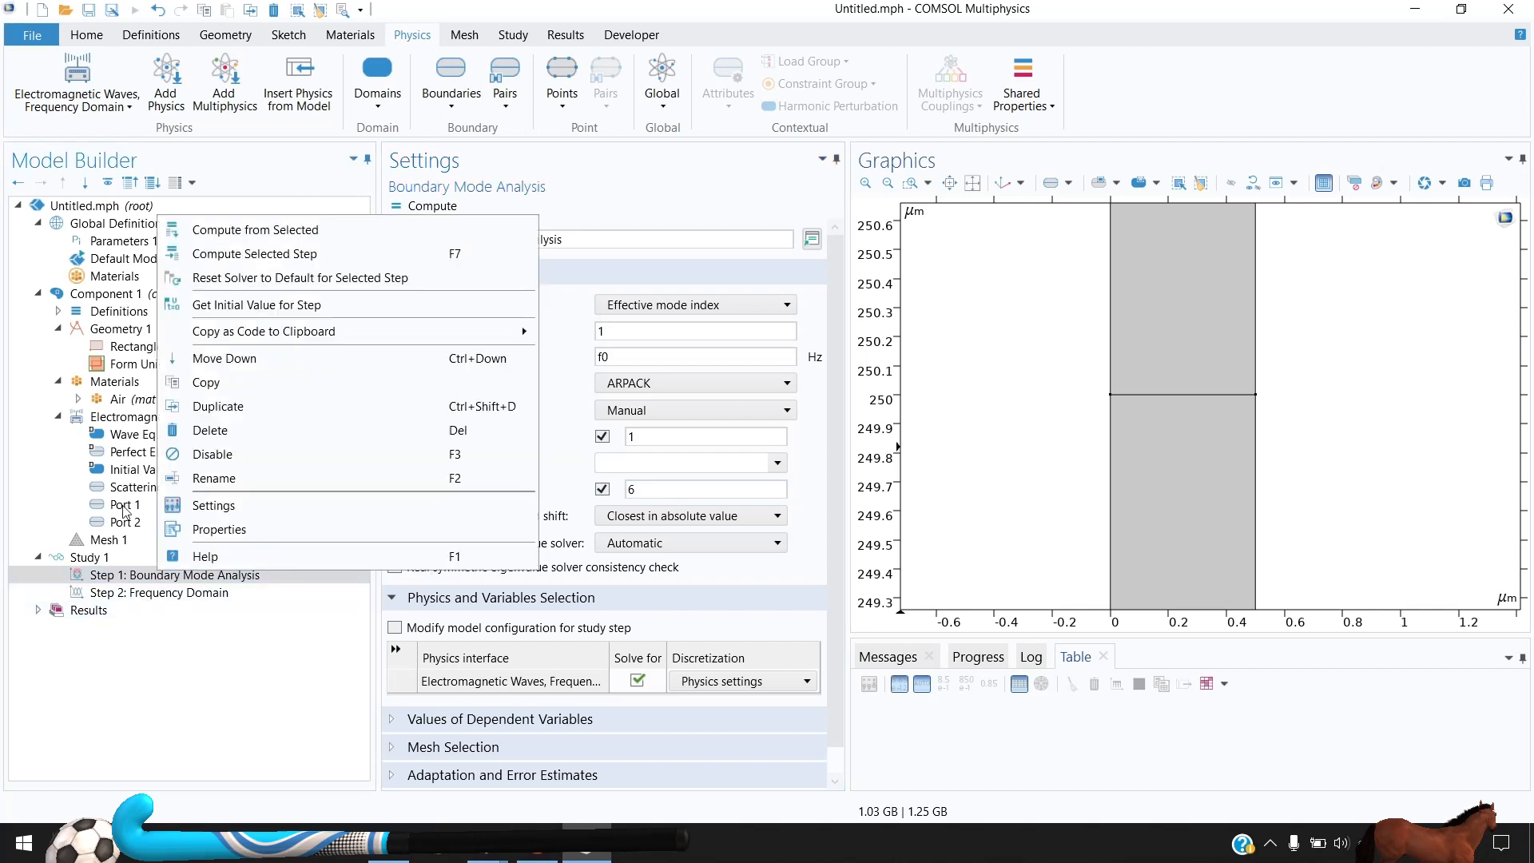
click(258, 574)
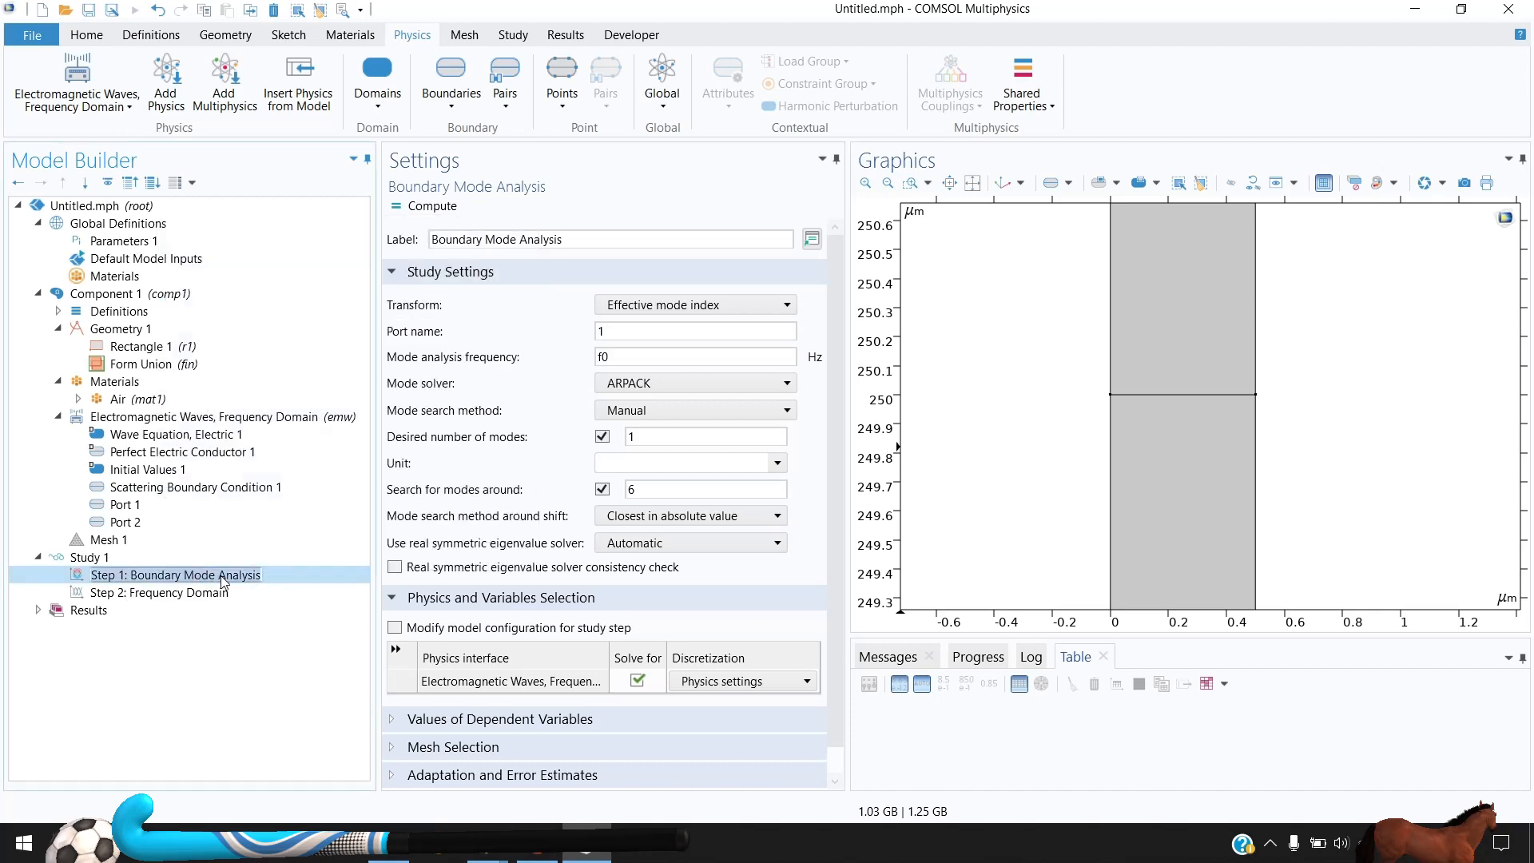
key(Down)
key(Up)
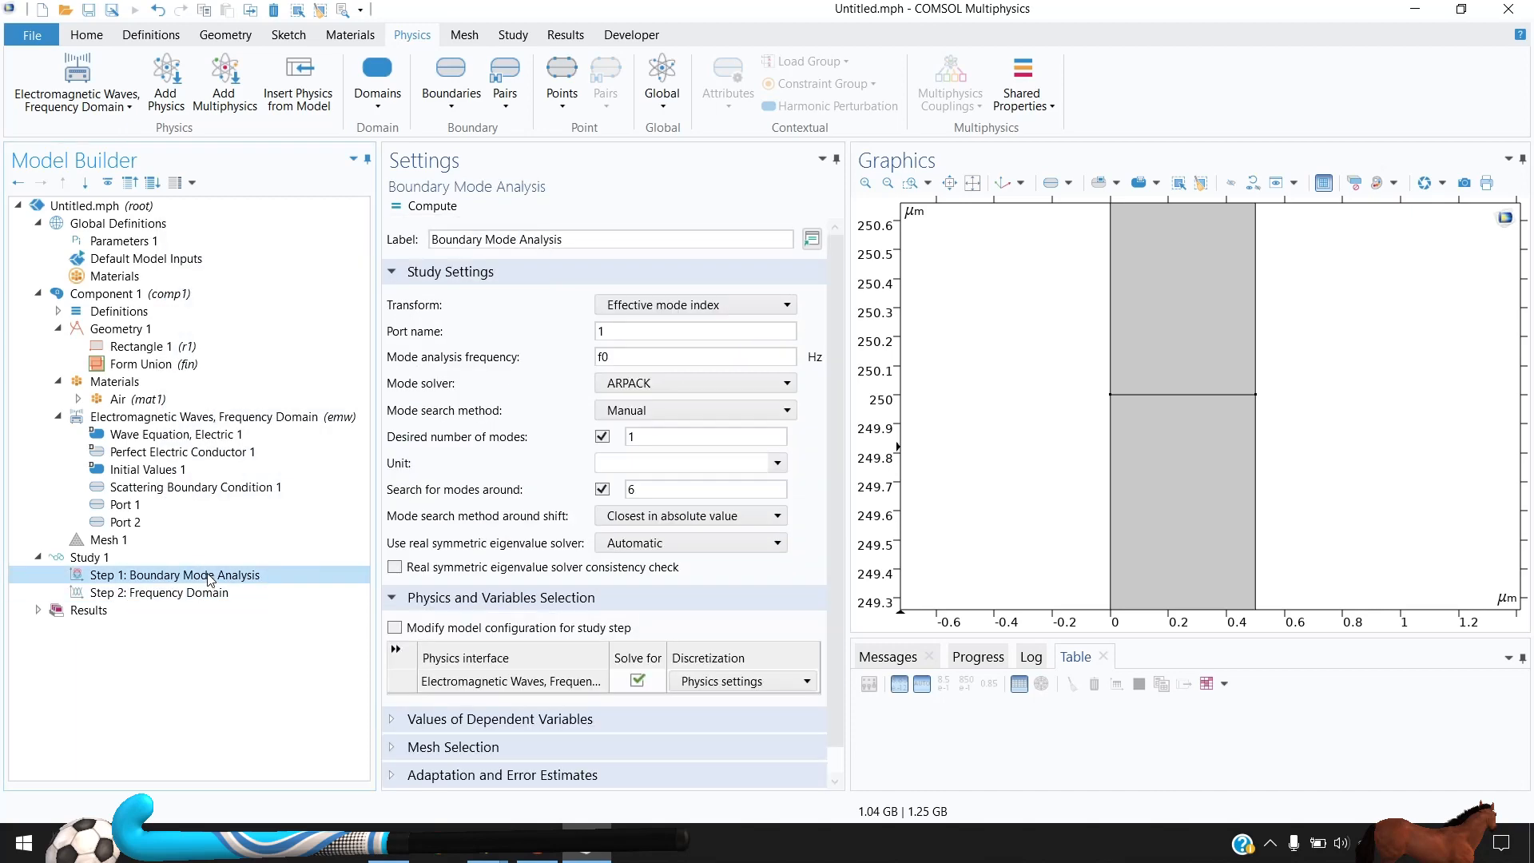
right_click(209, 578)
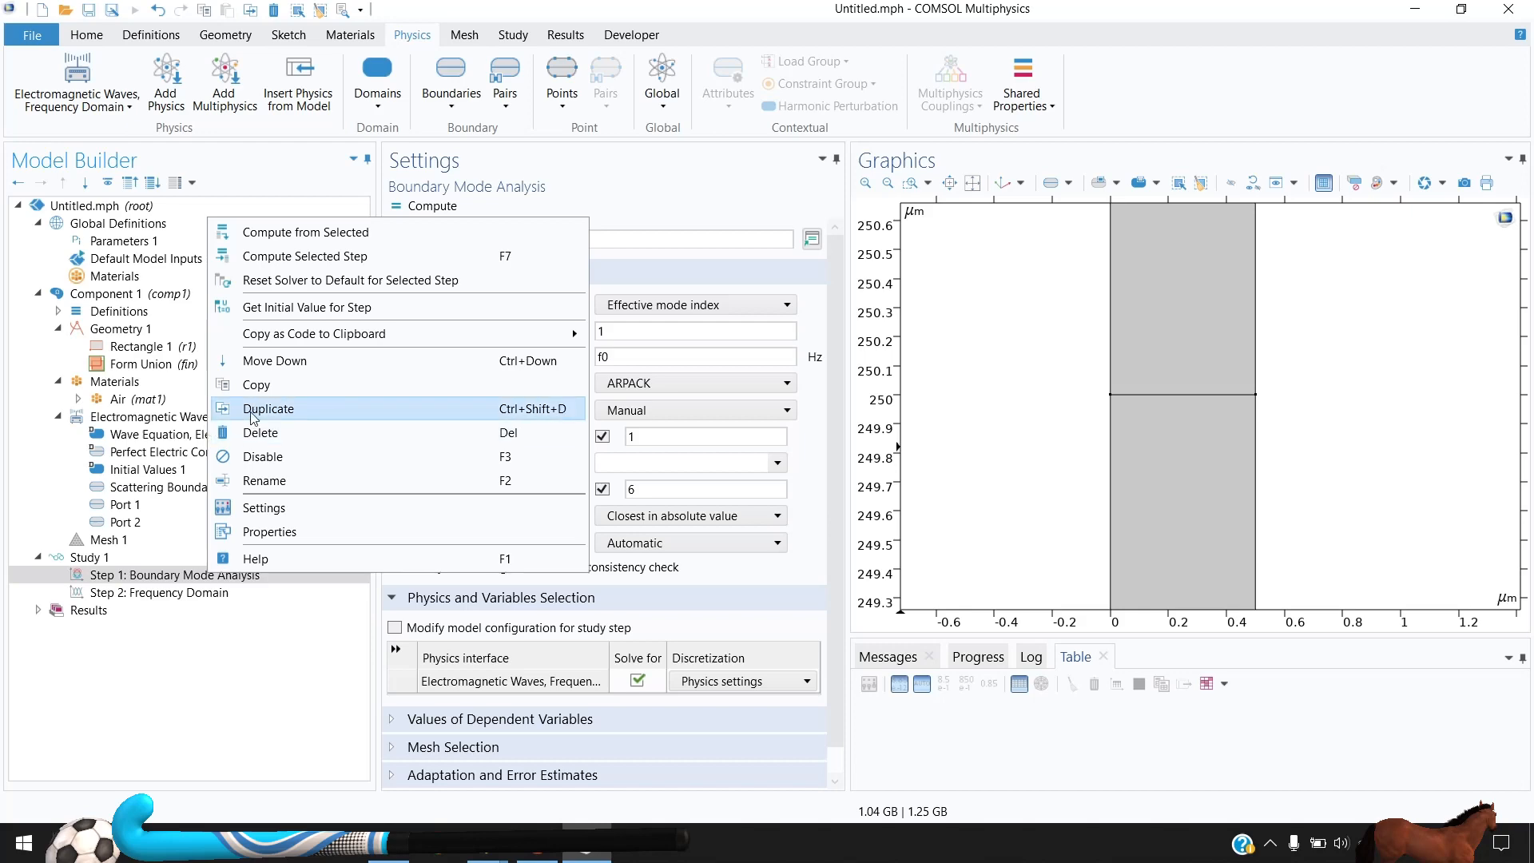
click(200, 580)
drag(185, 614, 190, 585)
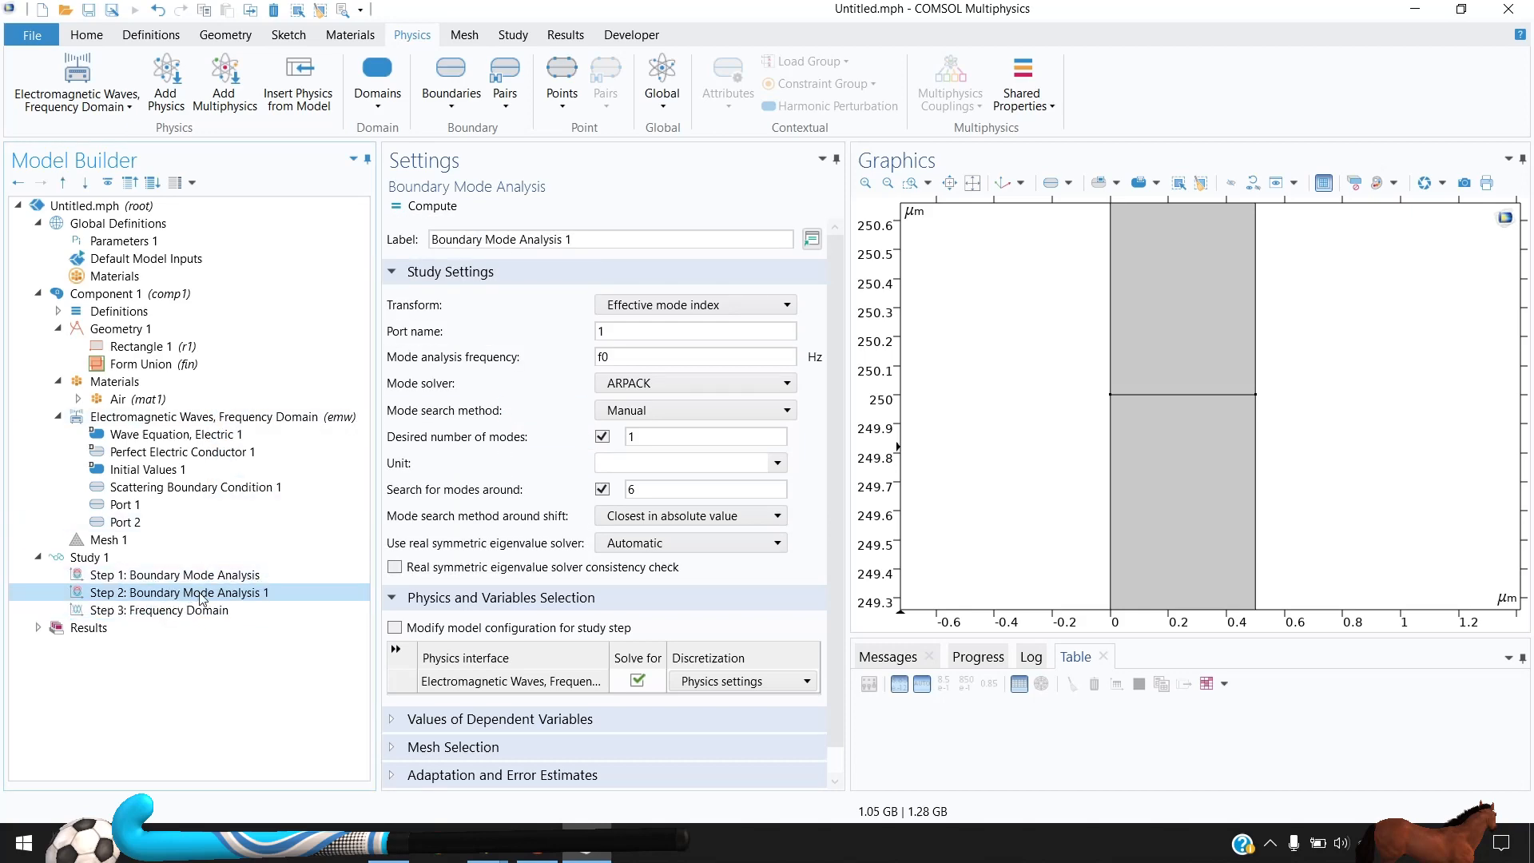
click(633, 338)
double_click(633, 338)
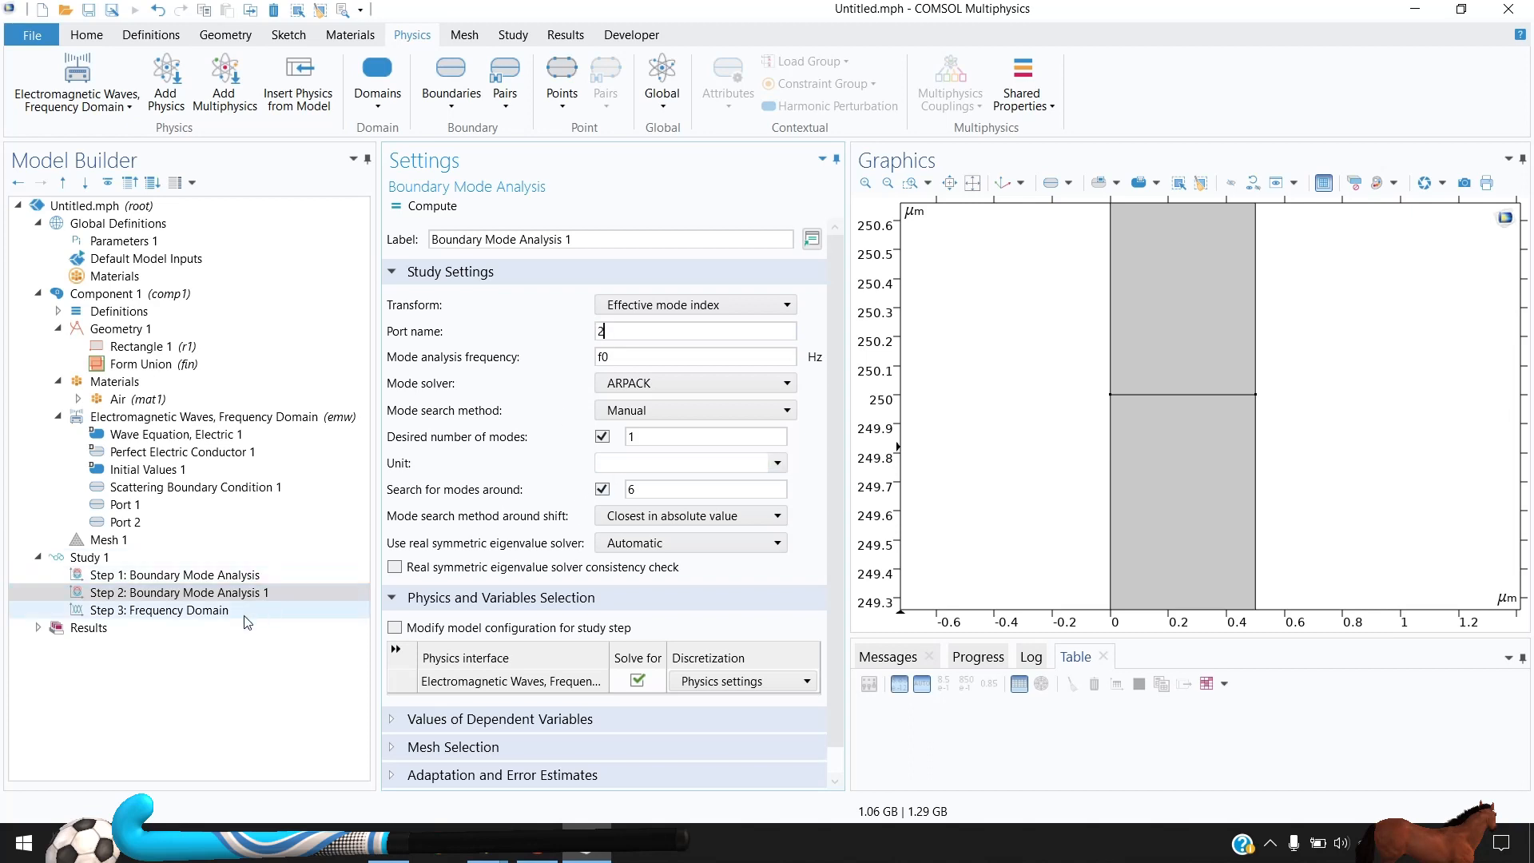
Set the Frequency Domain step's frequencies to f0 and its frequency unit to Hz
click(197, 615)
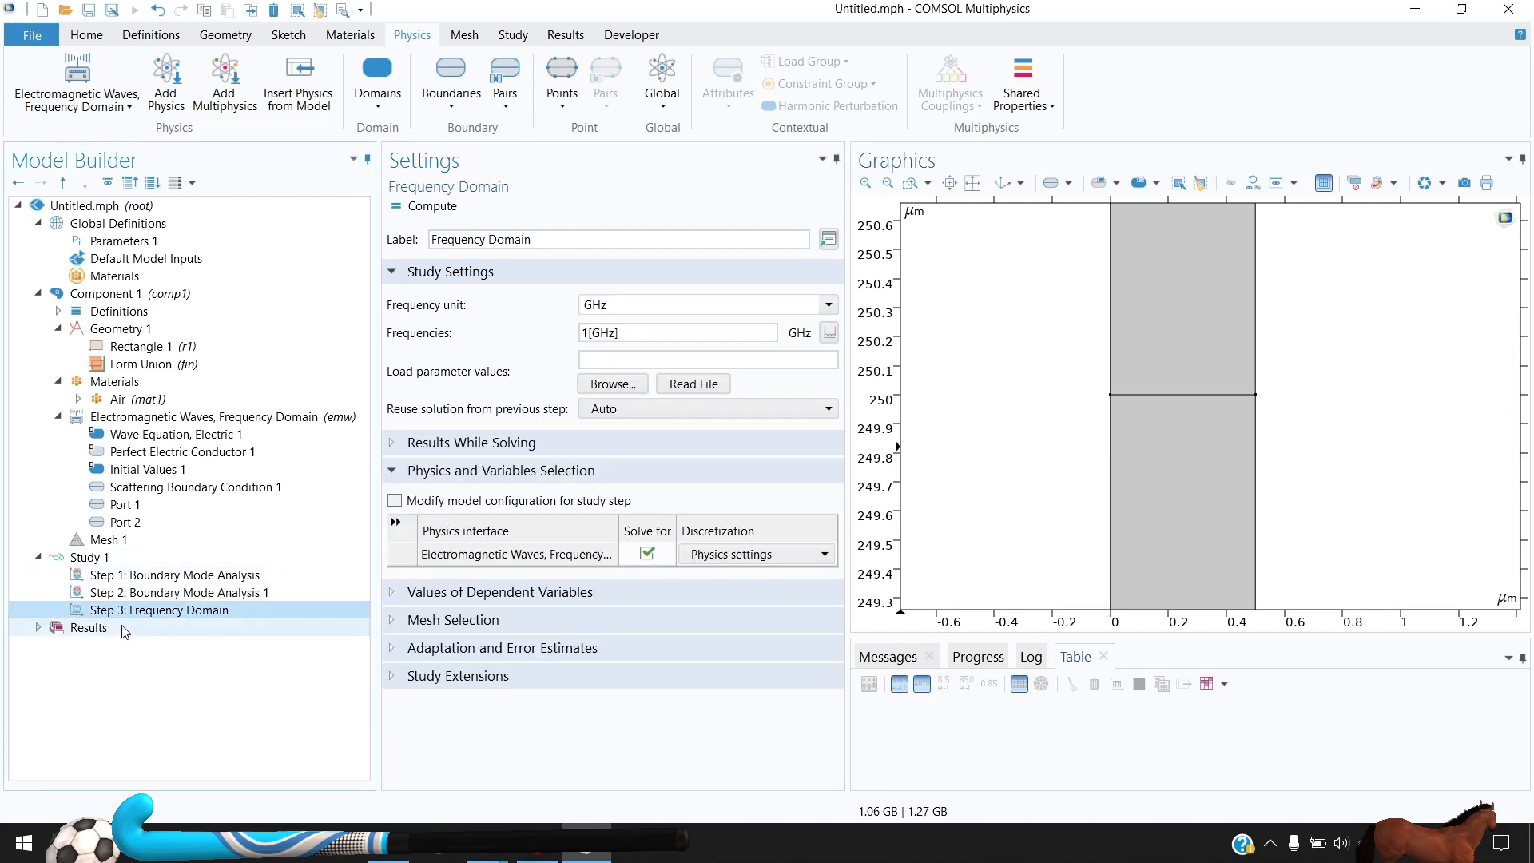
drag(747, 338, 274, 374)
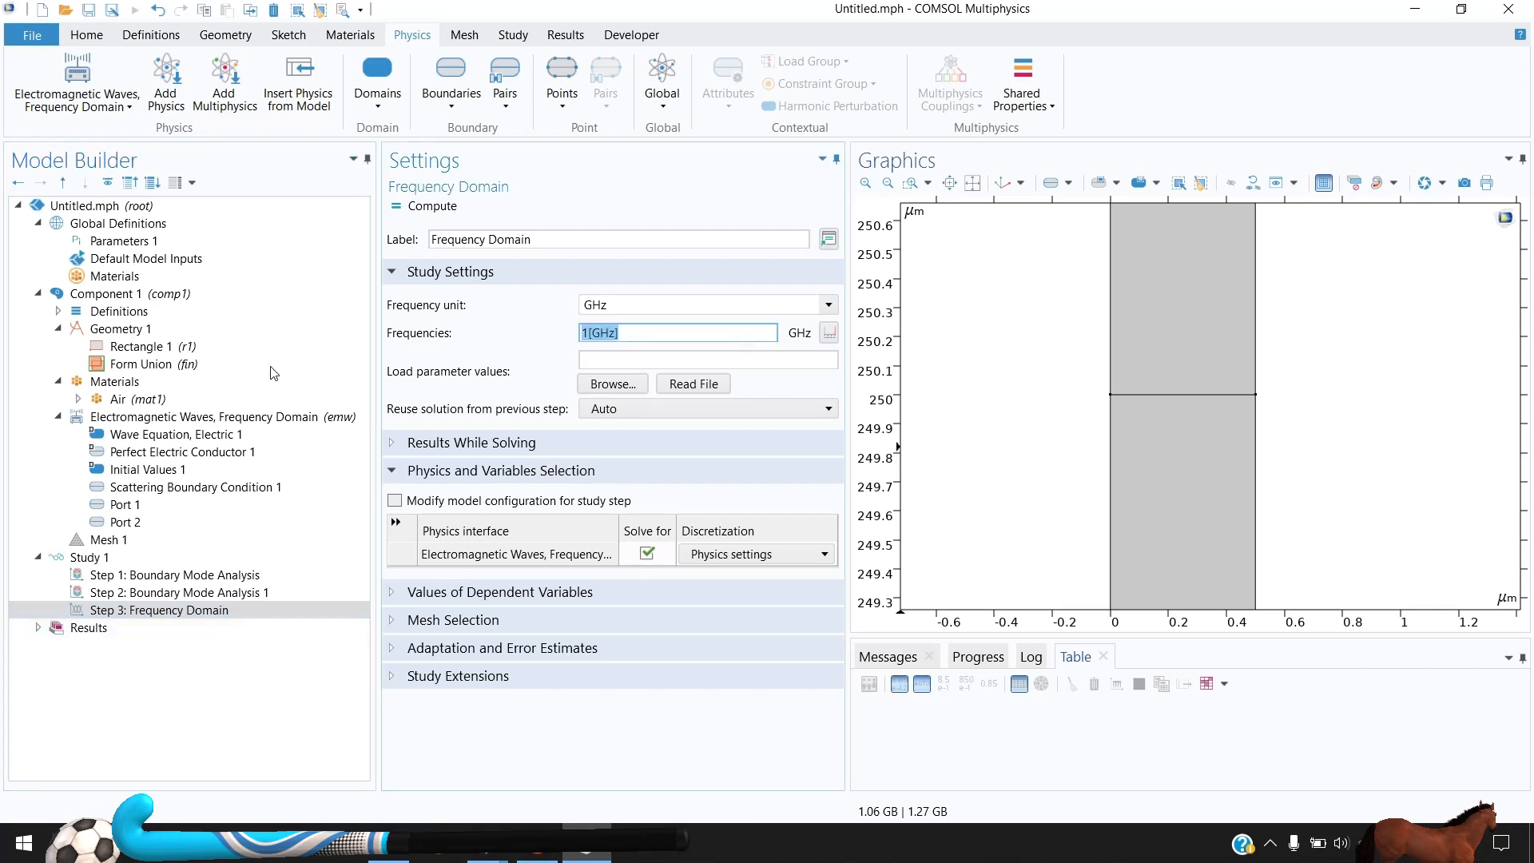
text(f0)
click(675, 303)
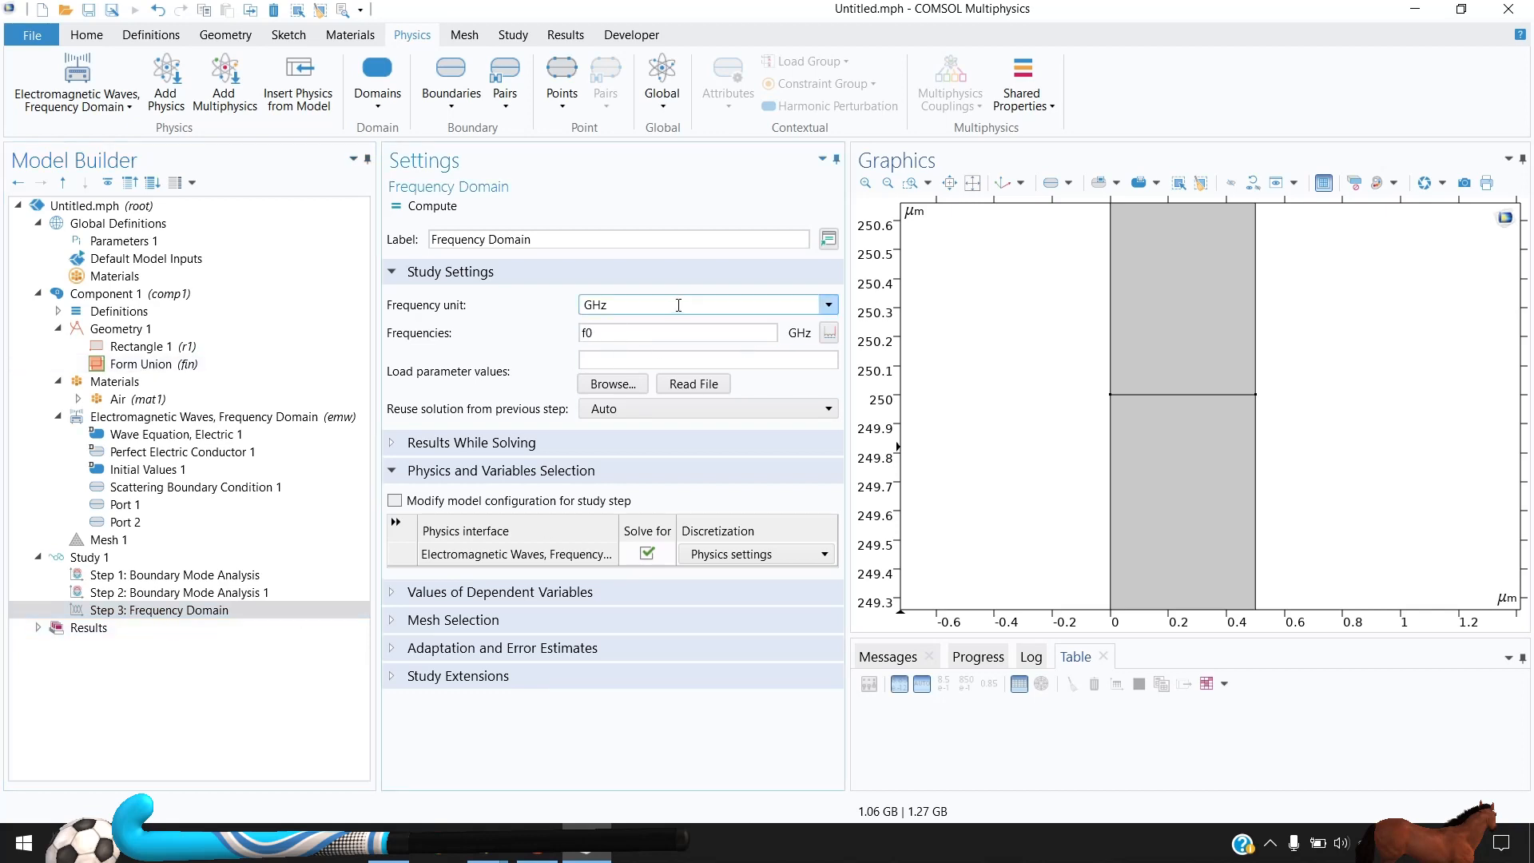
text(H)
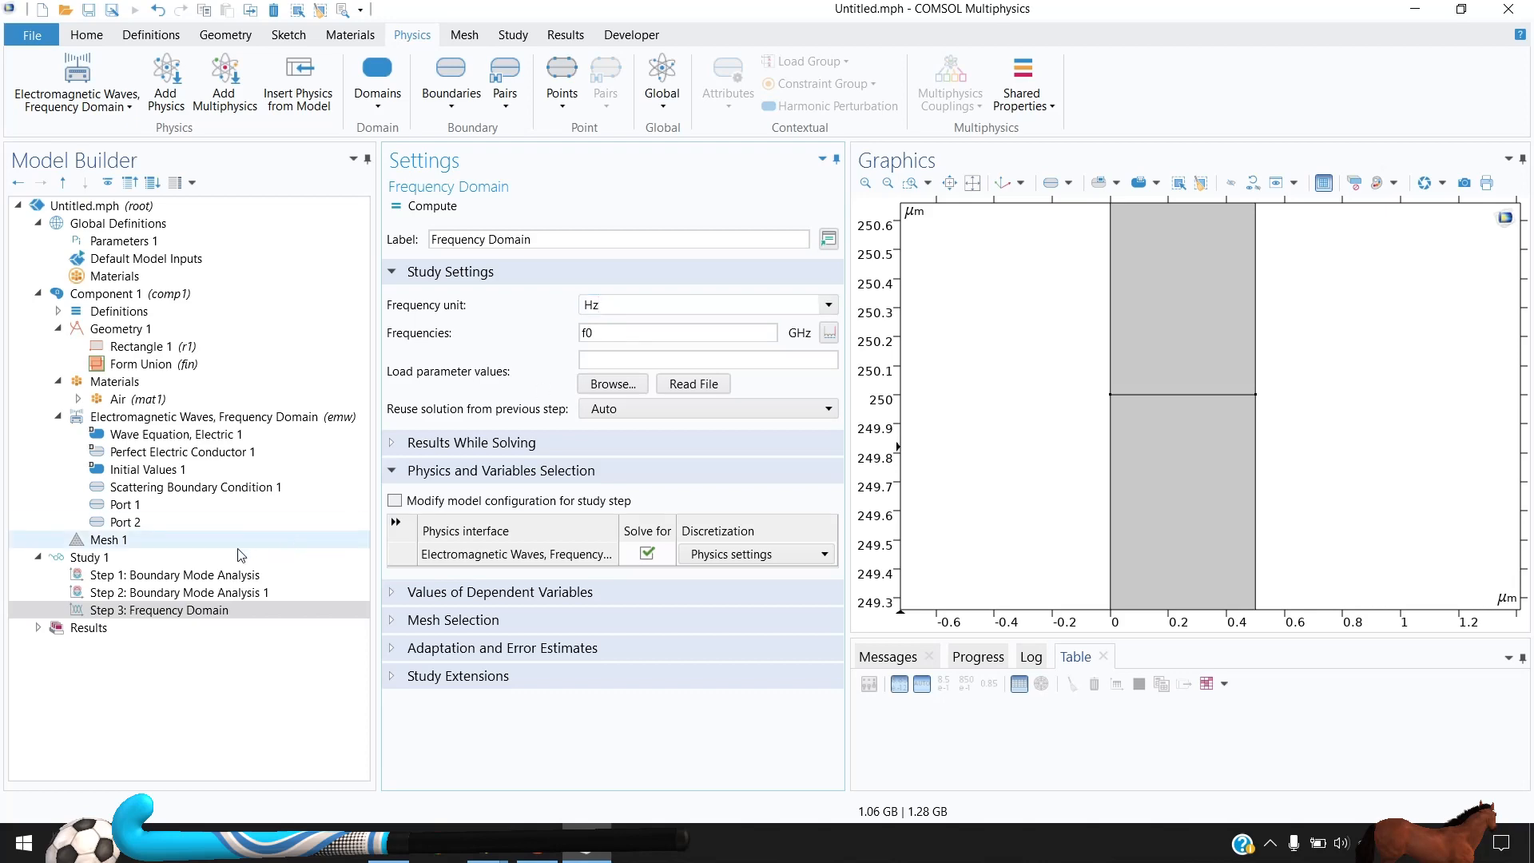
Review the settings of Study 1, its two Boundary Mode Analysis steps and its Frequency Domain step
click(86, 557)
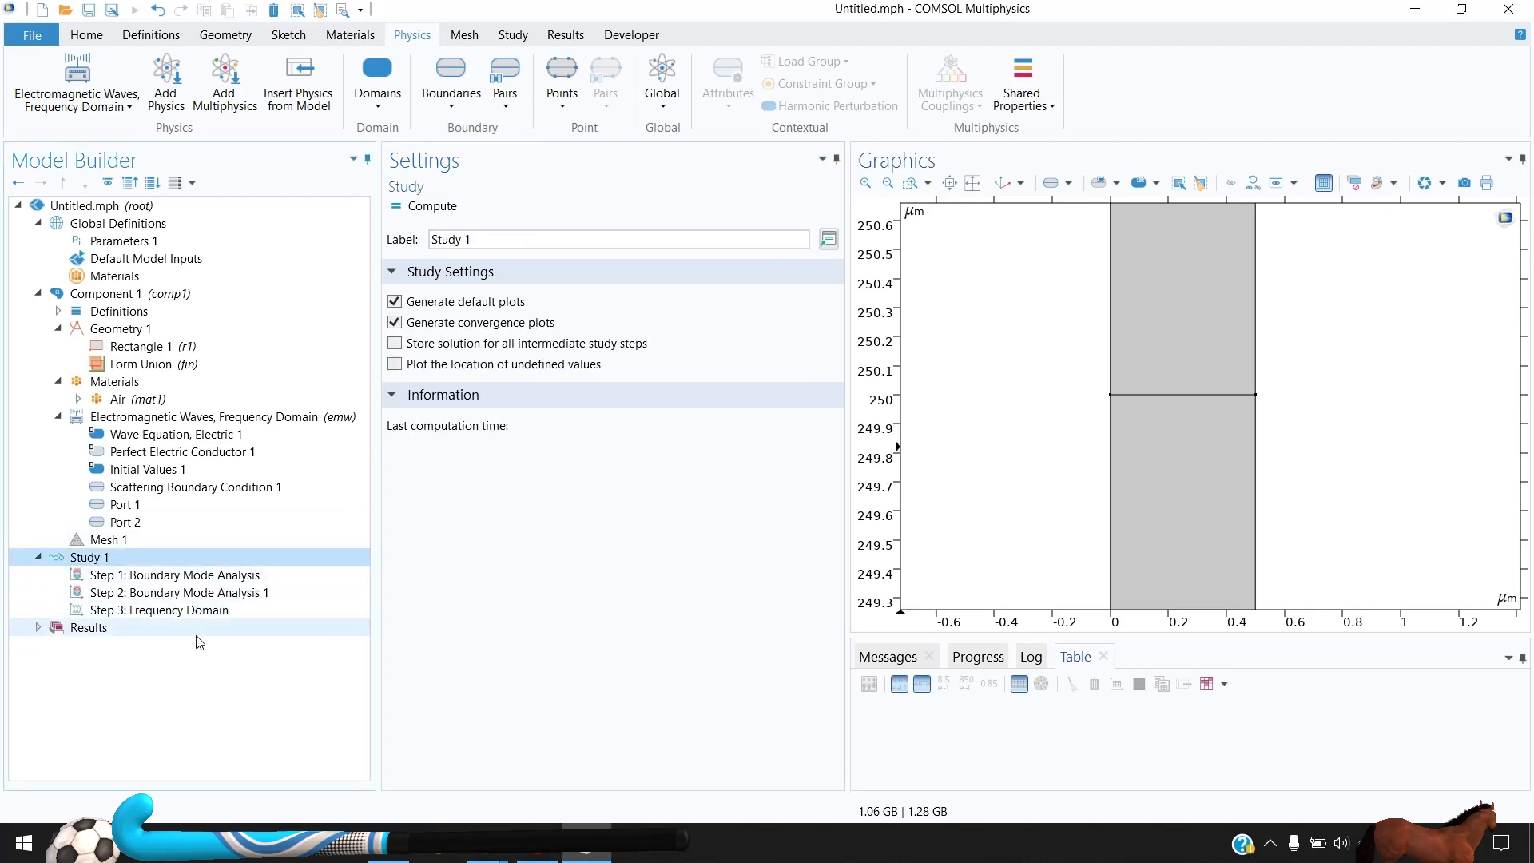
click(133, 575)
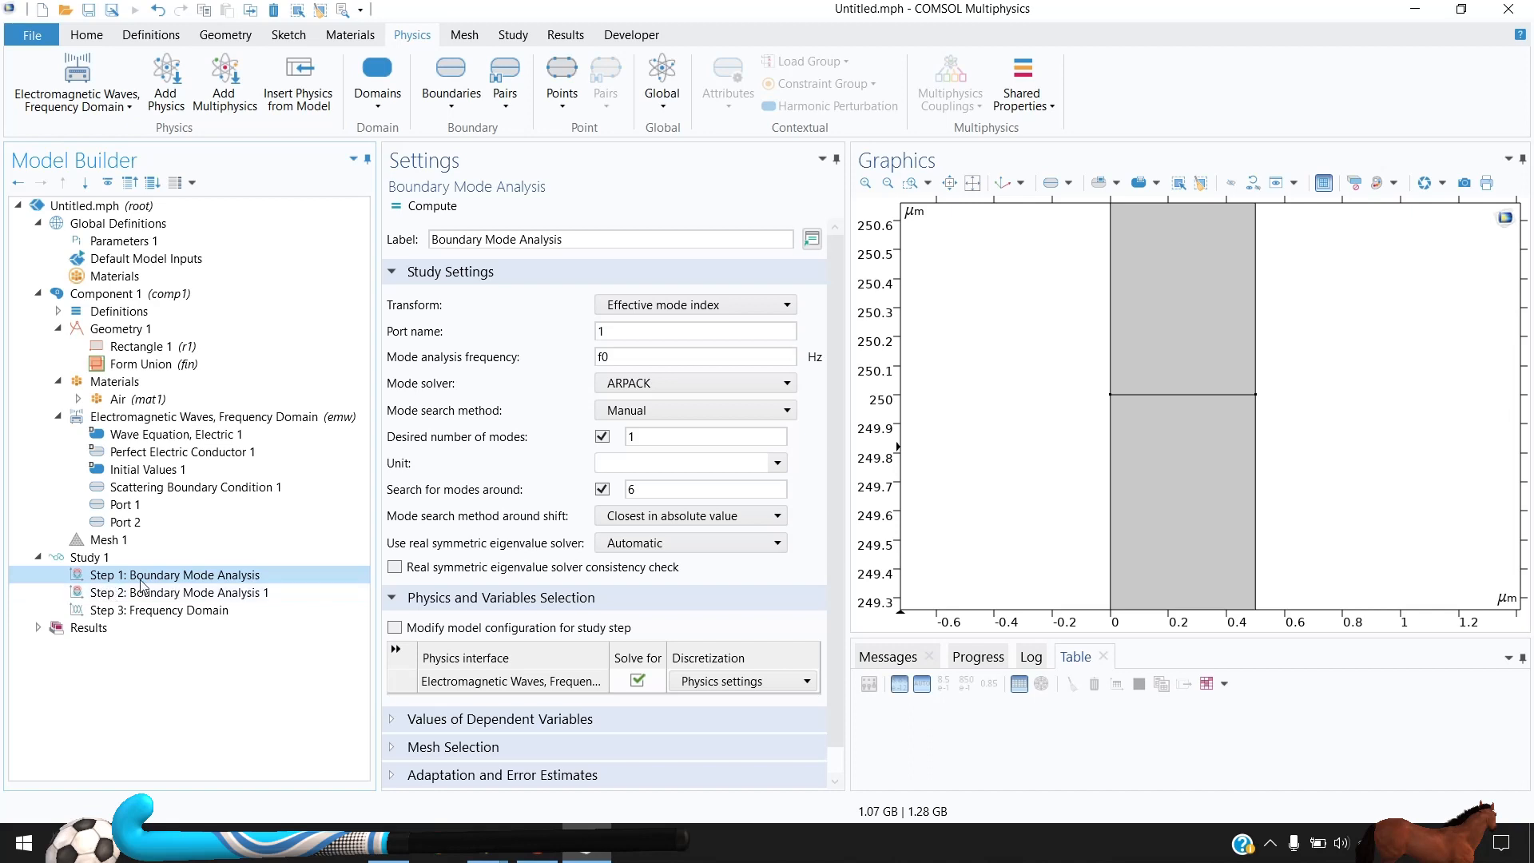
click(621, 338)
click(216, 596)
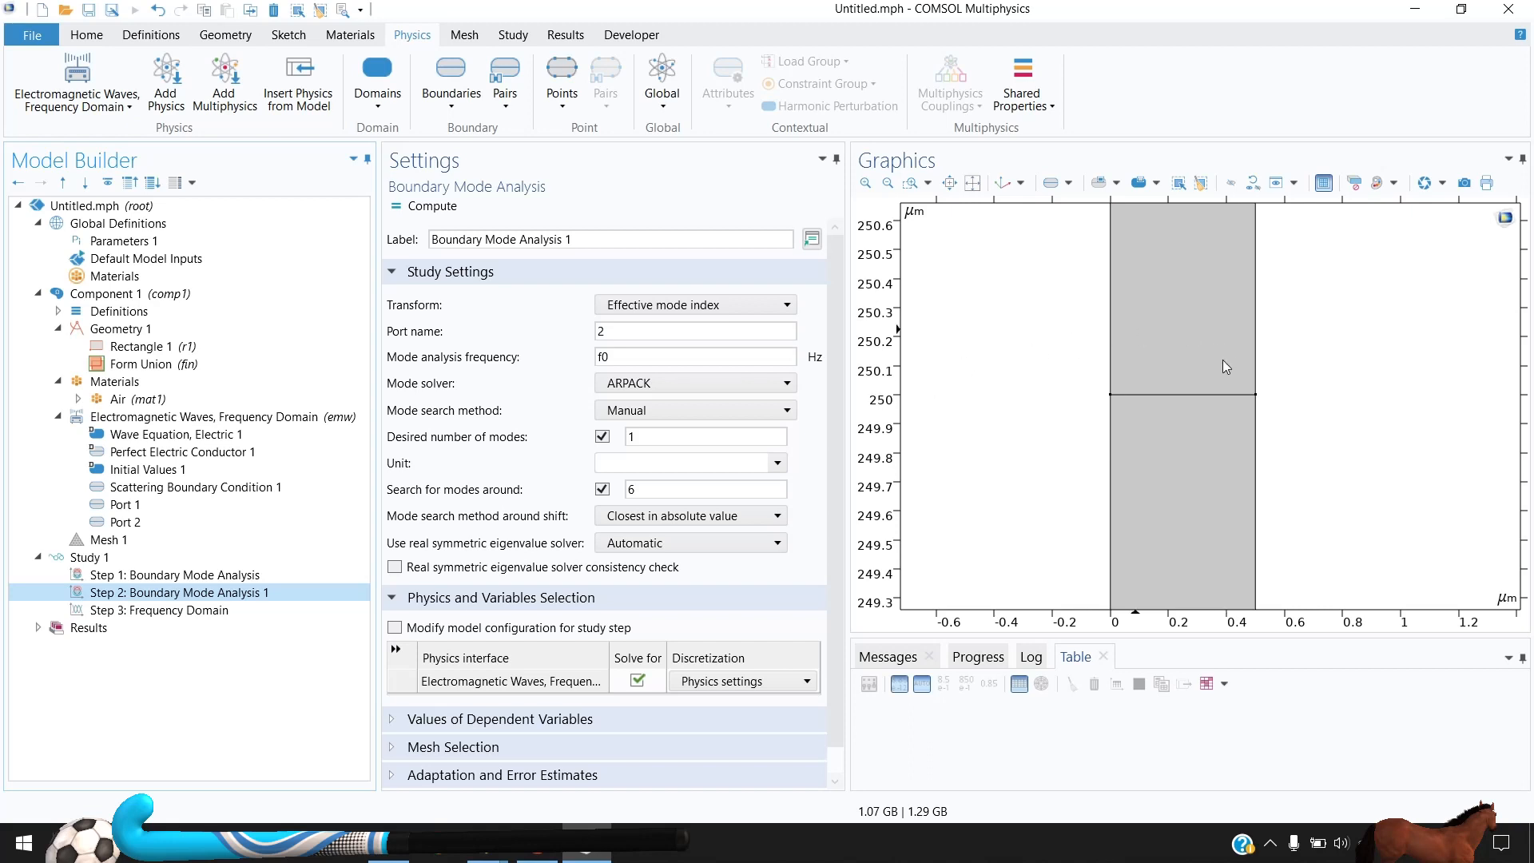
click(201, 611)
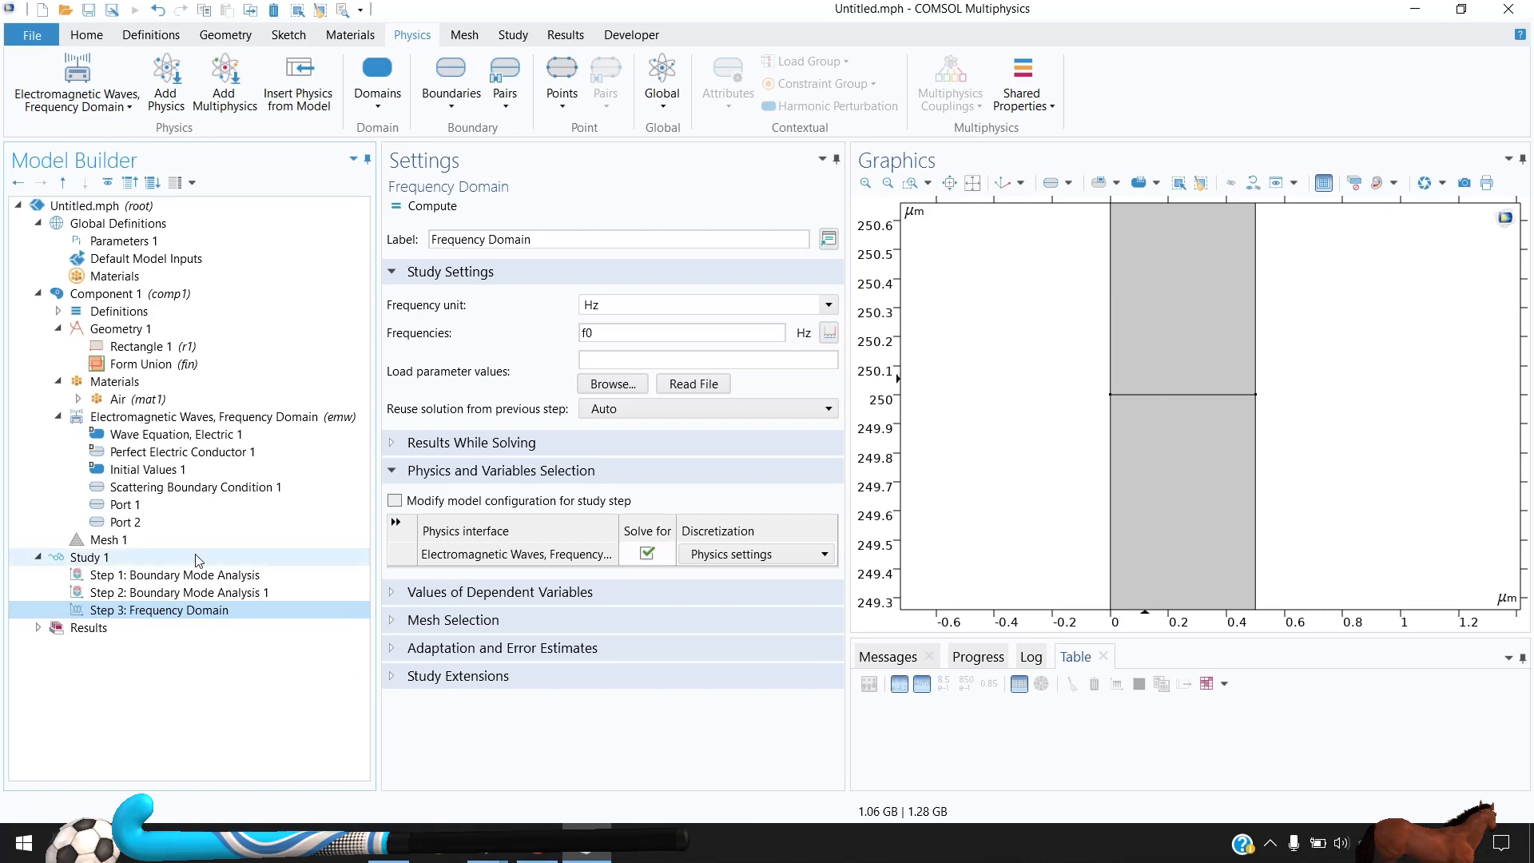
click(128, 574)
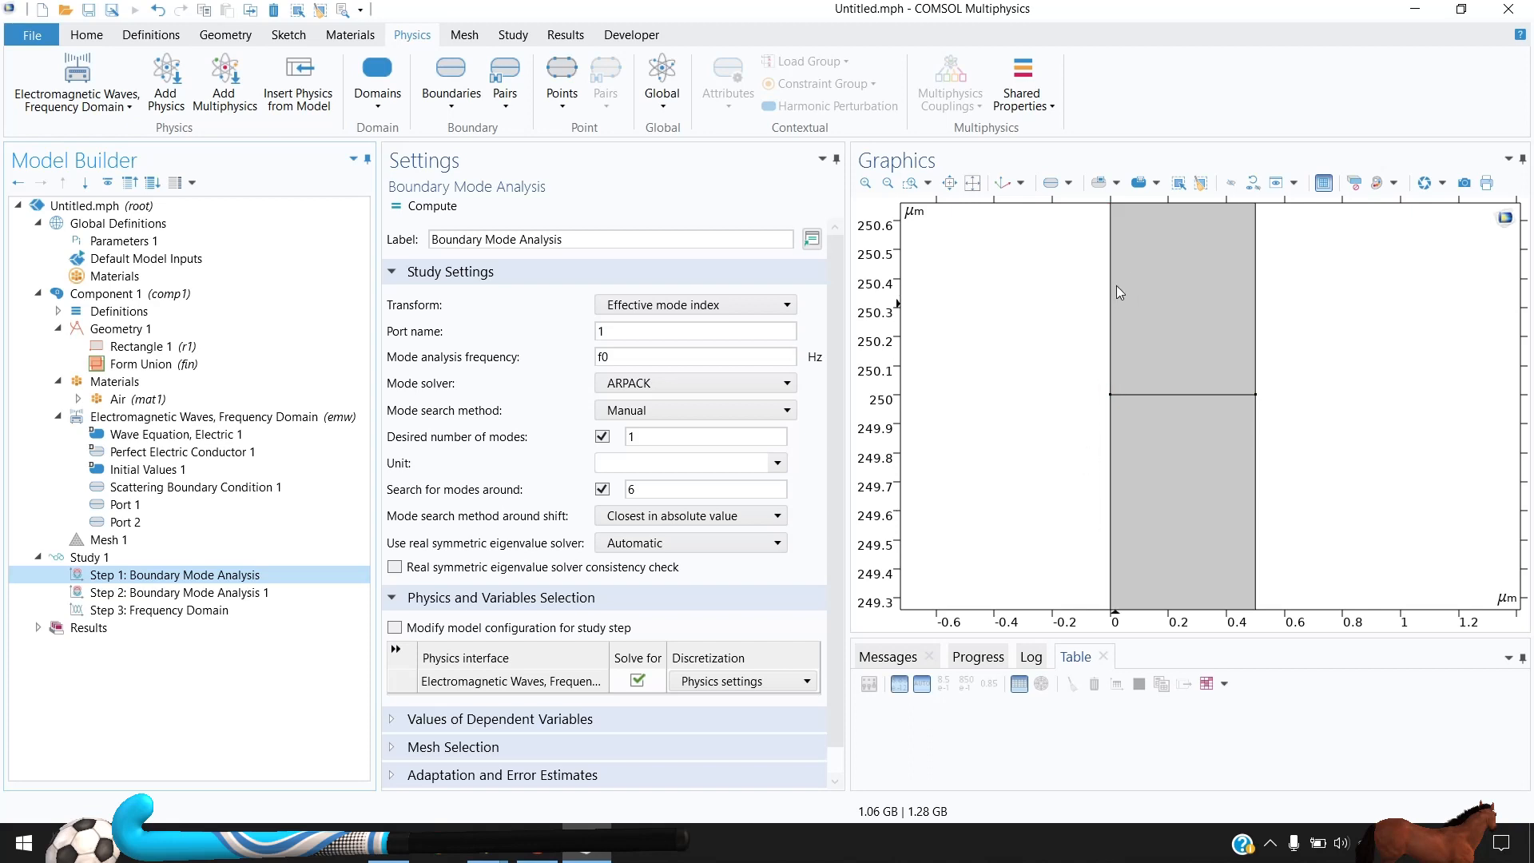
click(276, 592)
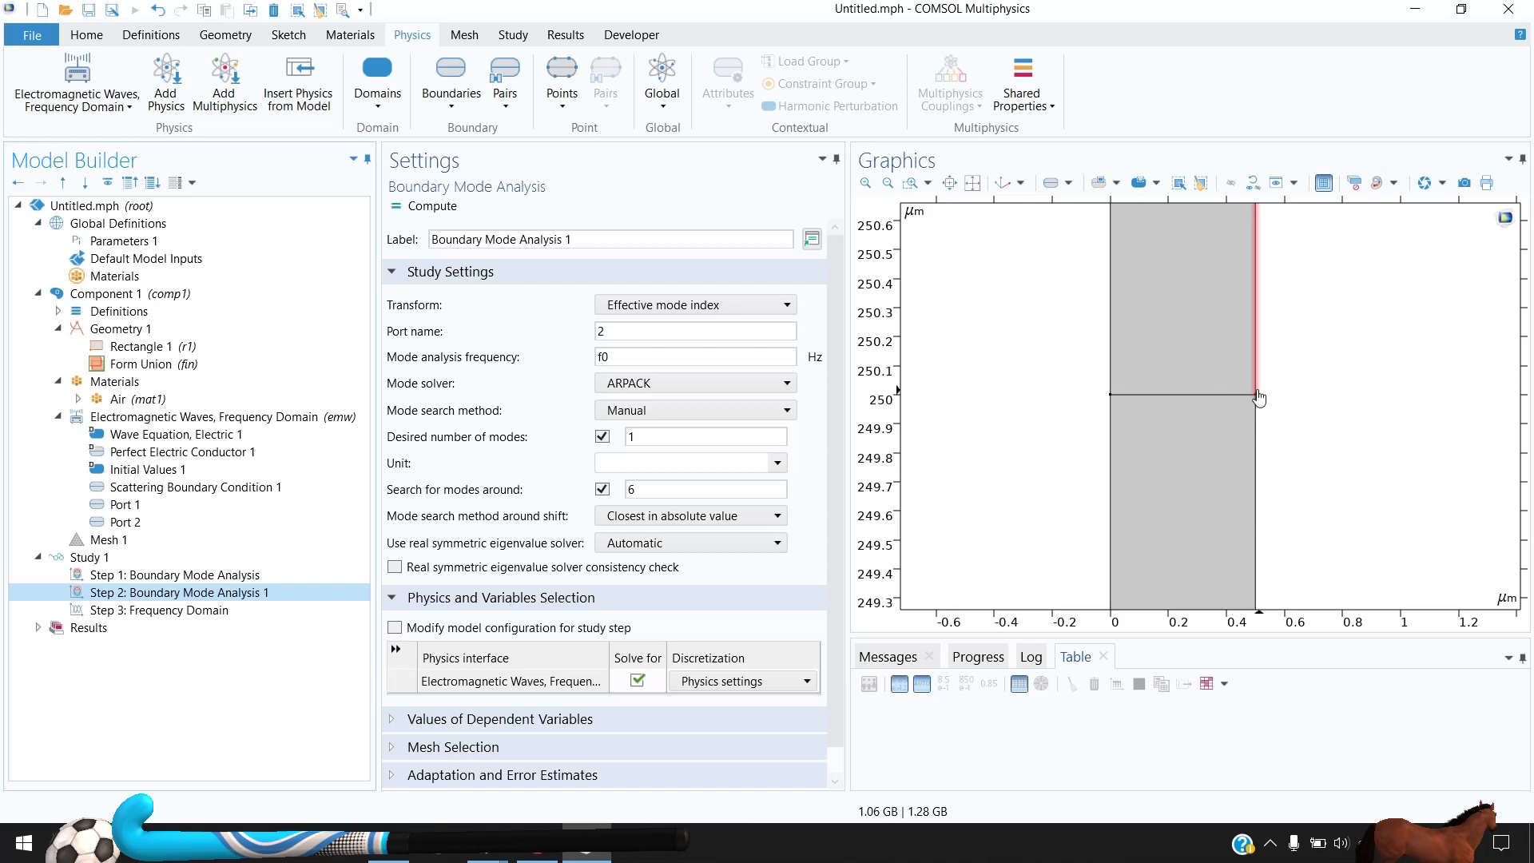
click(324, 611)
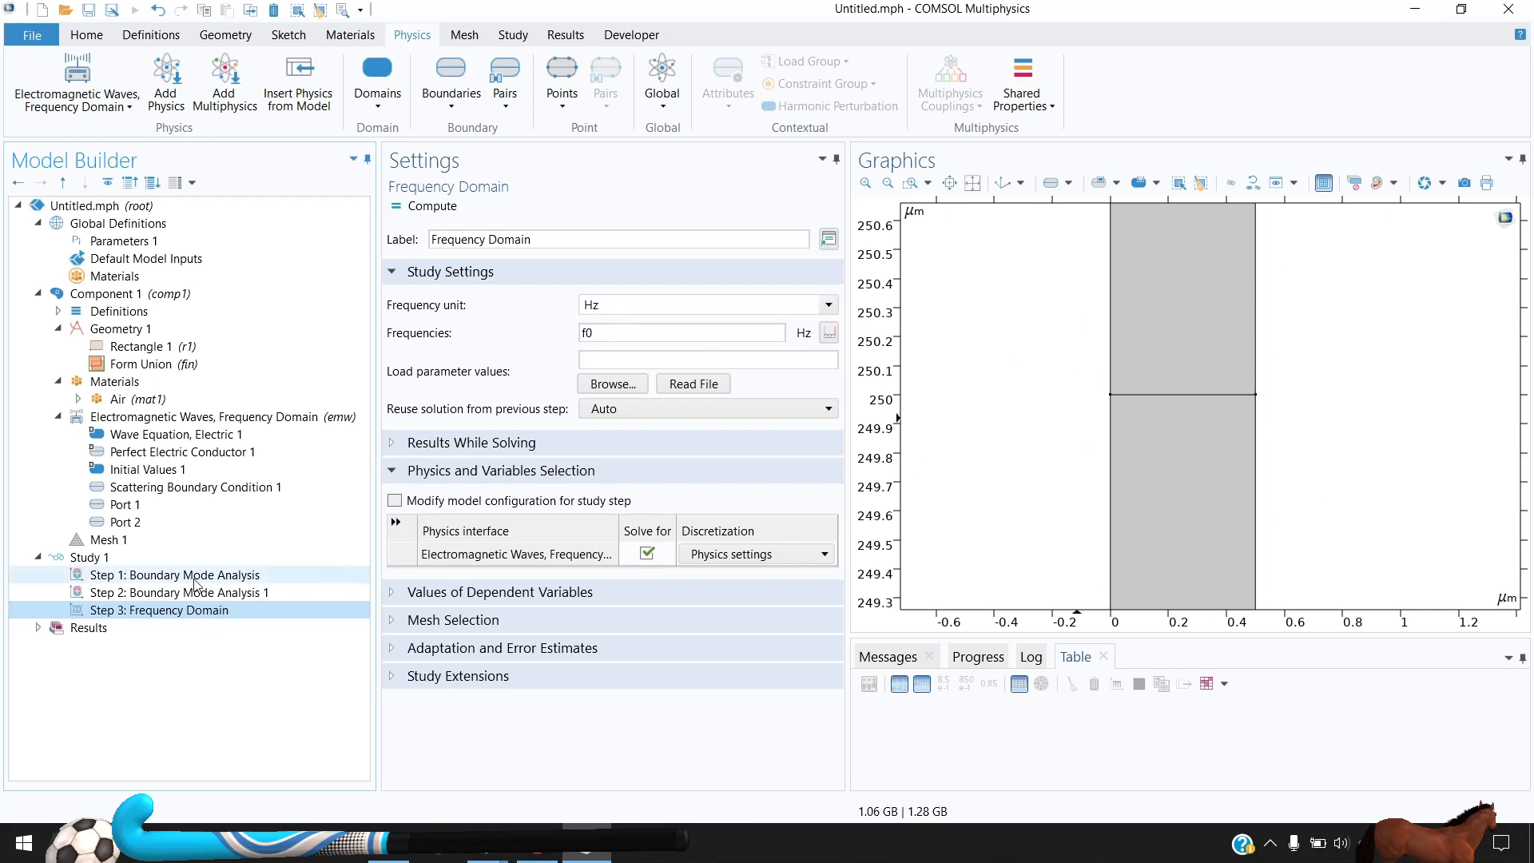
Add a Parametric Sweep to Study 1 and choose f0 as the swept parameter
click(126, 561)
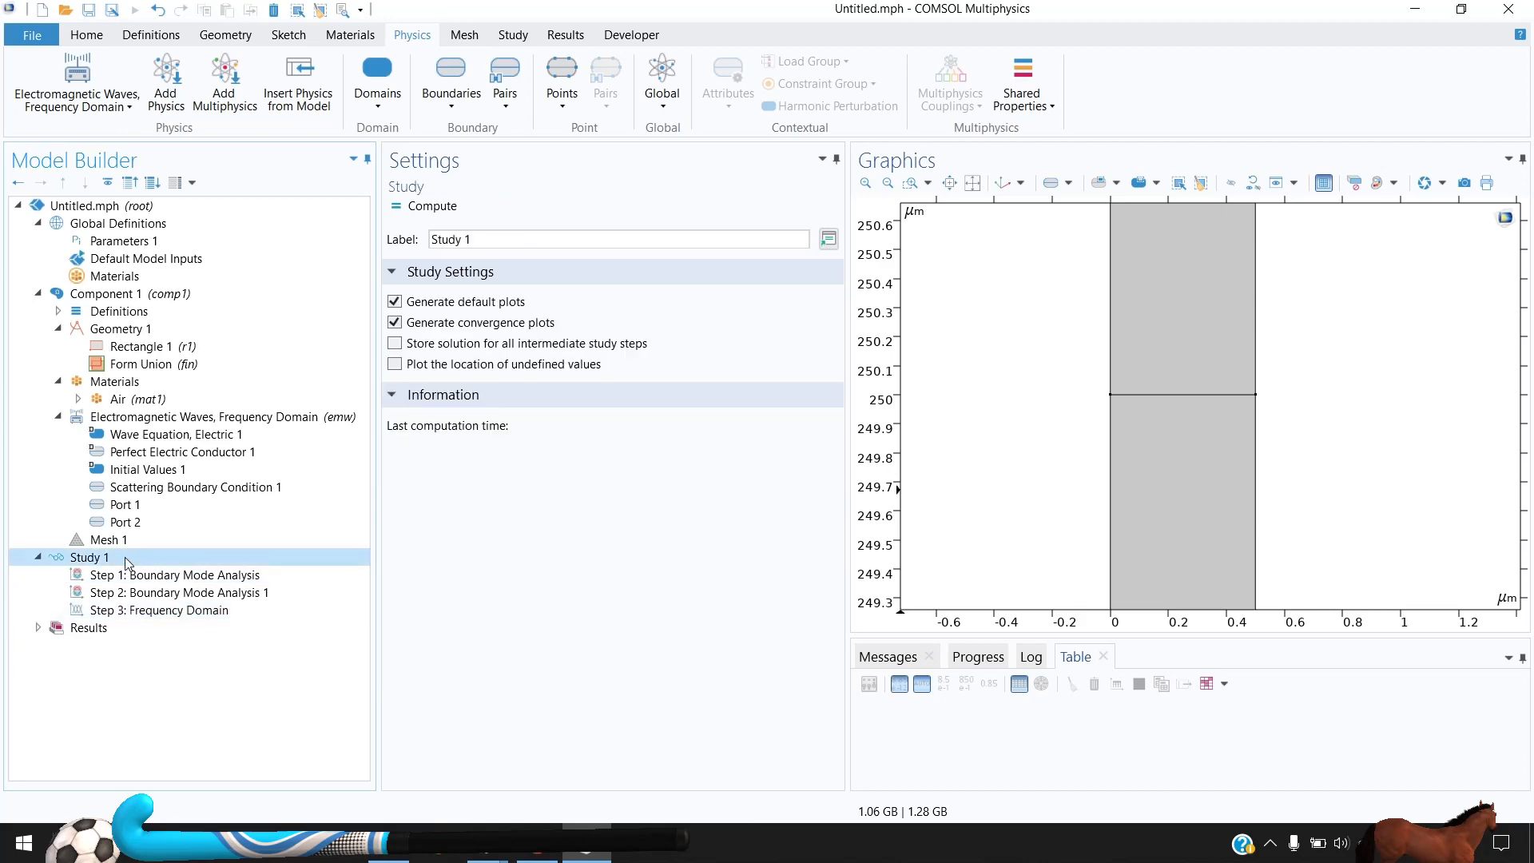
right_click(125, 557)
mouse_move(171, 264)
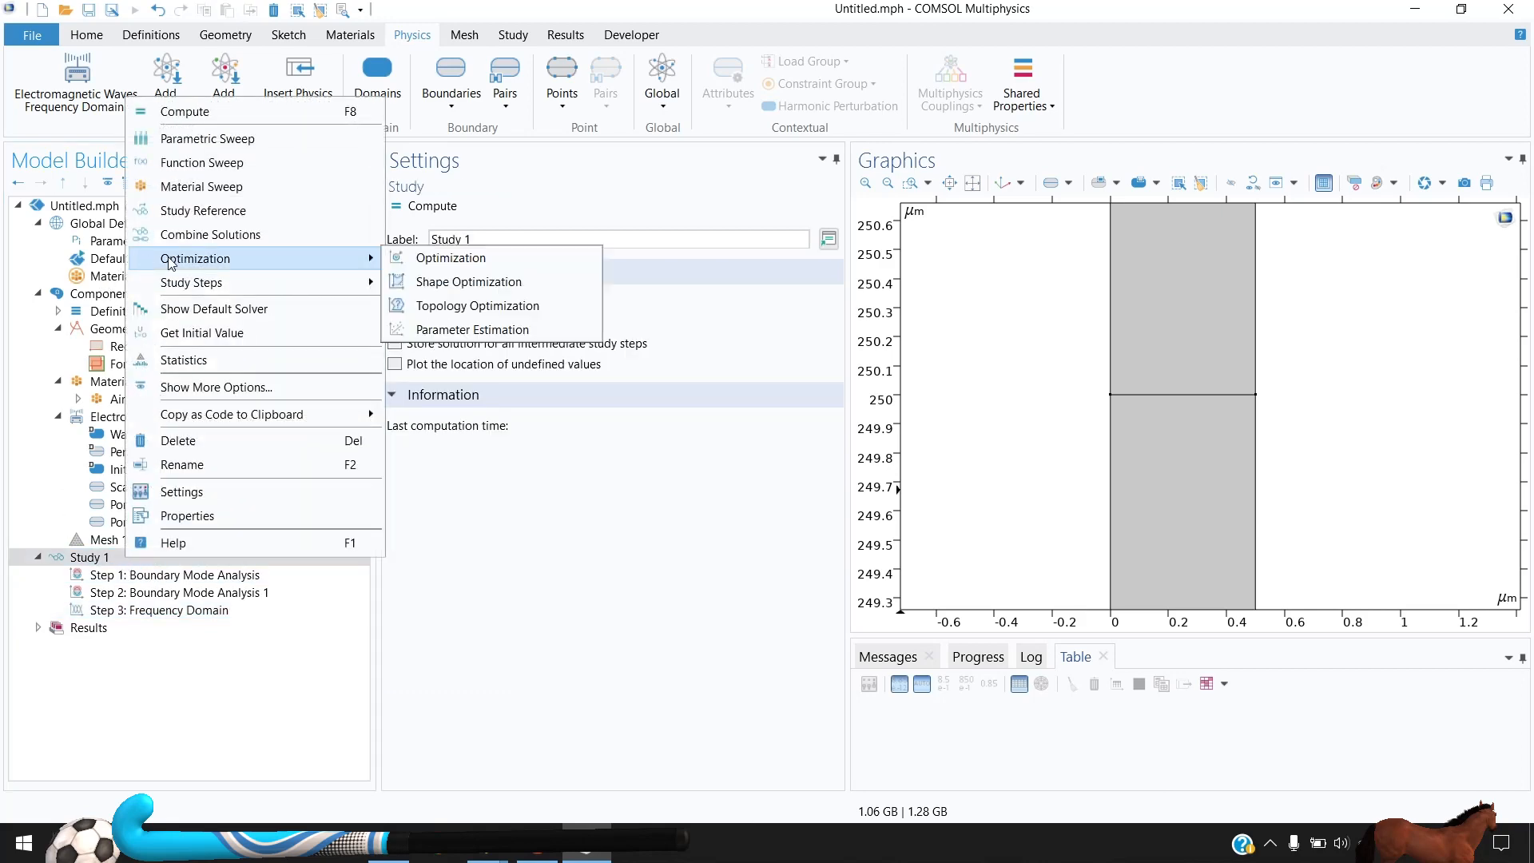
click(192, 145)
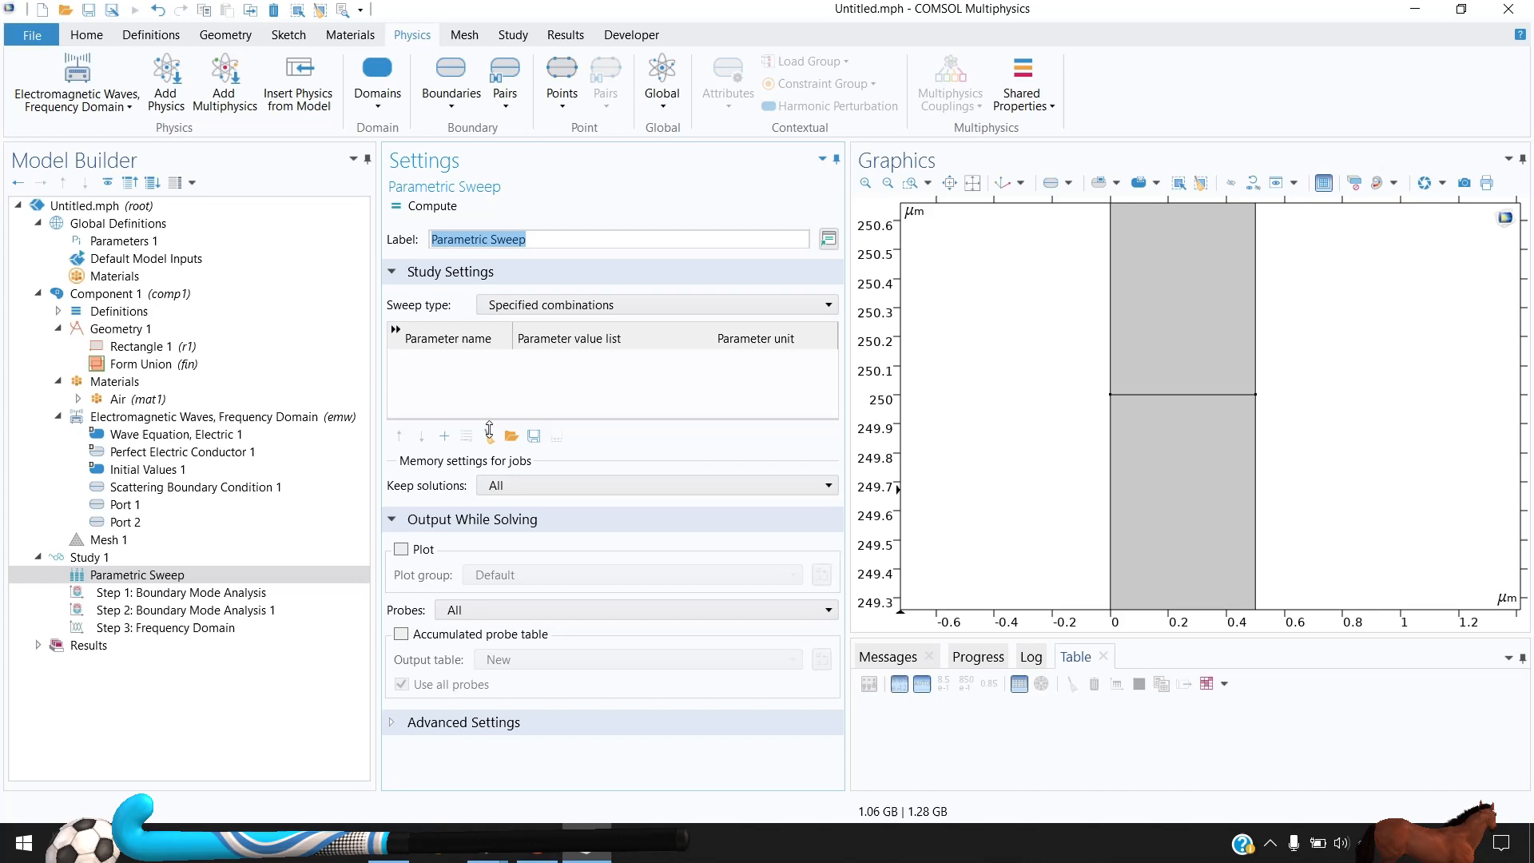
click(444, 436)
click(447, 361)
click(435, 501)
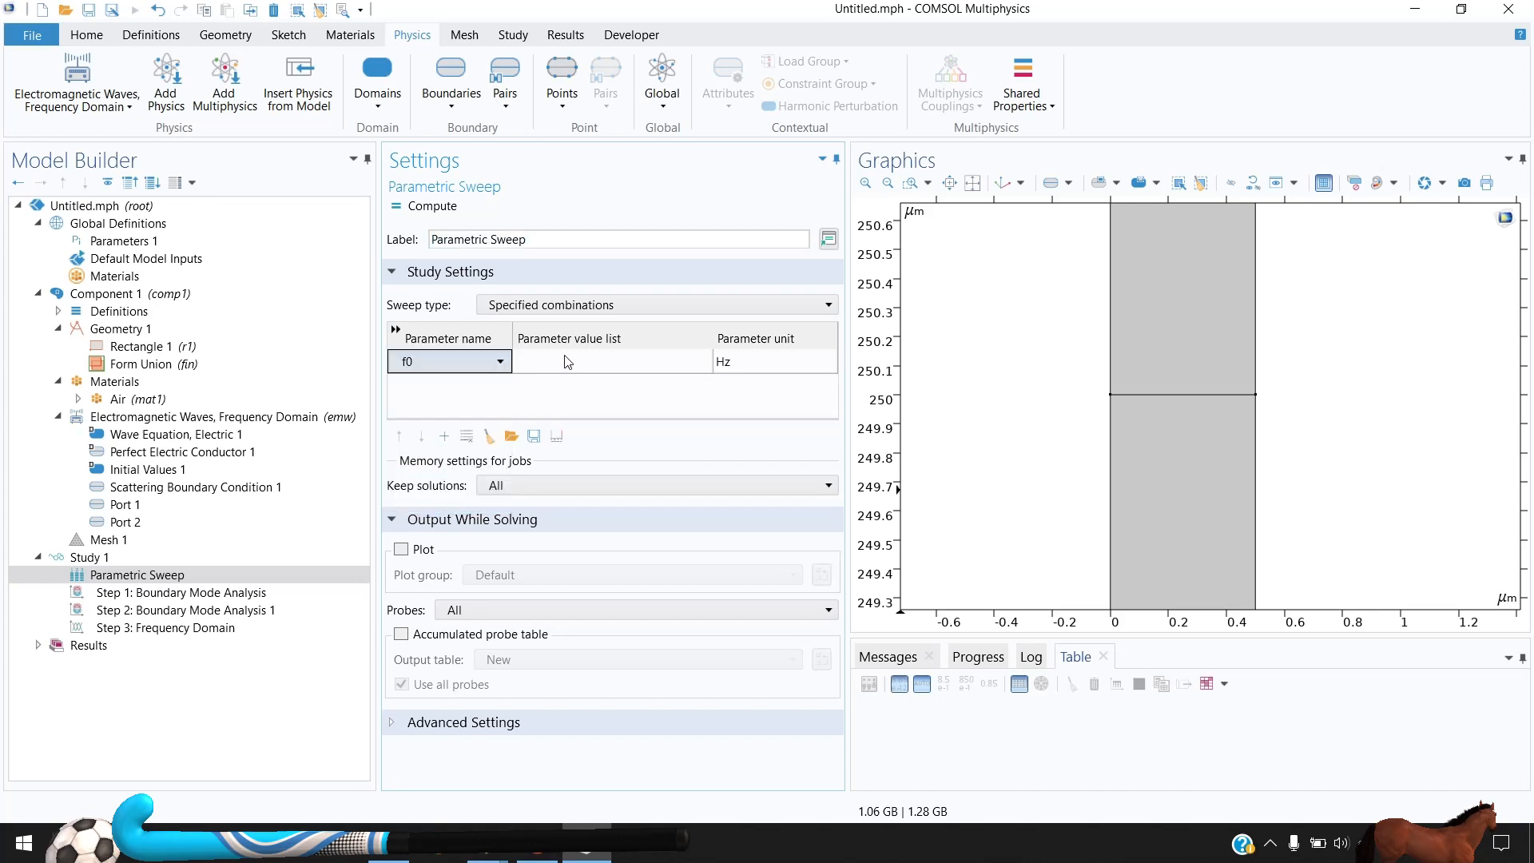
Define the f0 sweep range by number of values, from 1[THz] to 207[THz] with 207 values
click(569, 362)
click(556, 436)
click(751, 324)
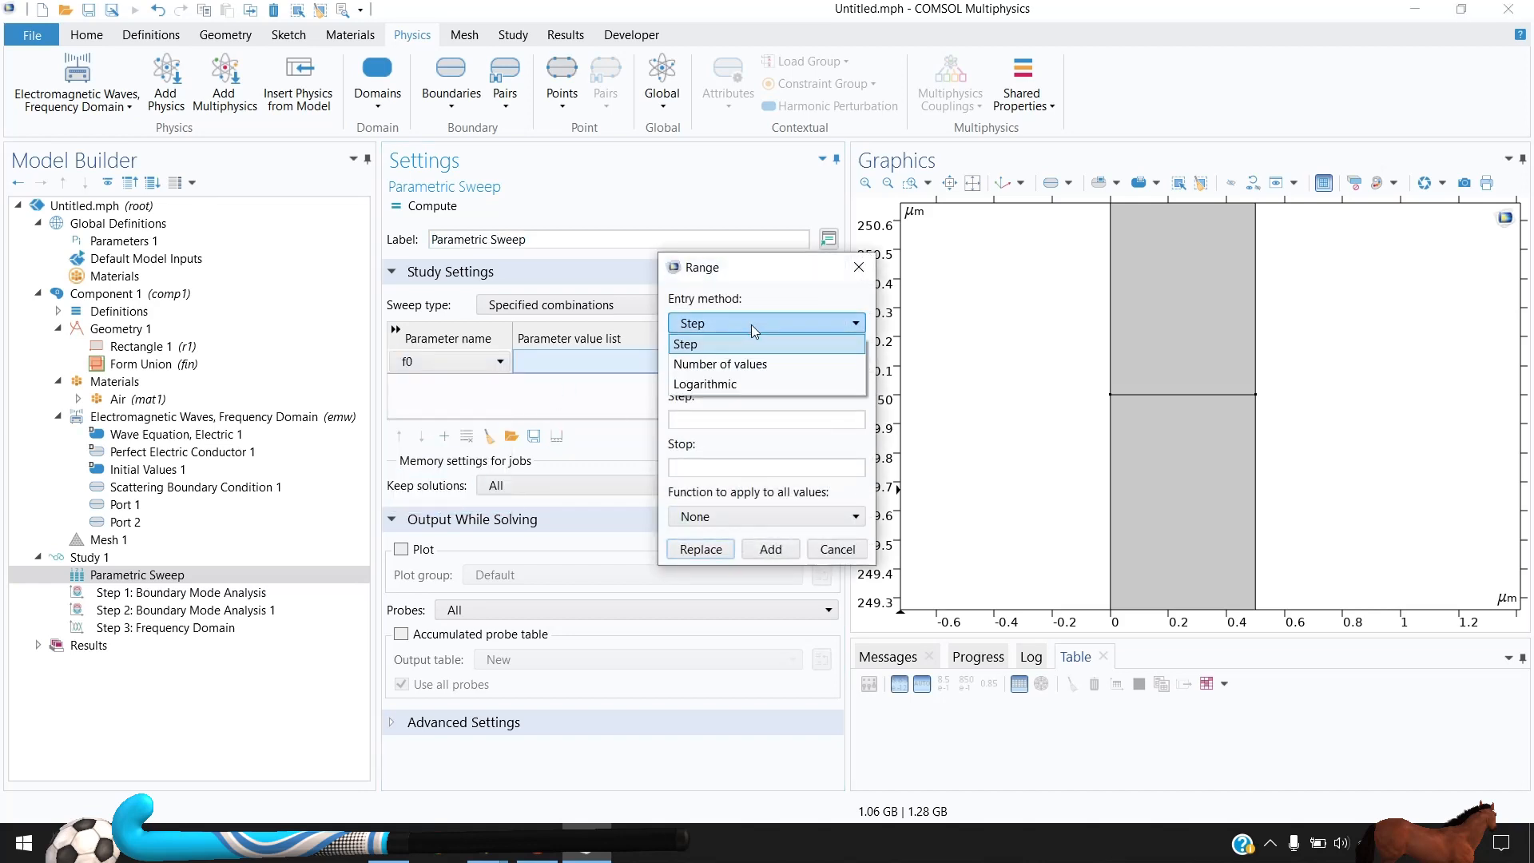
click(757, 365)
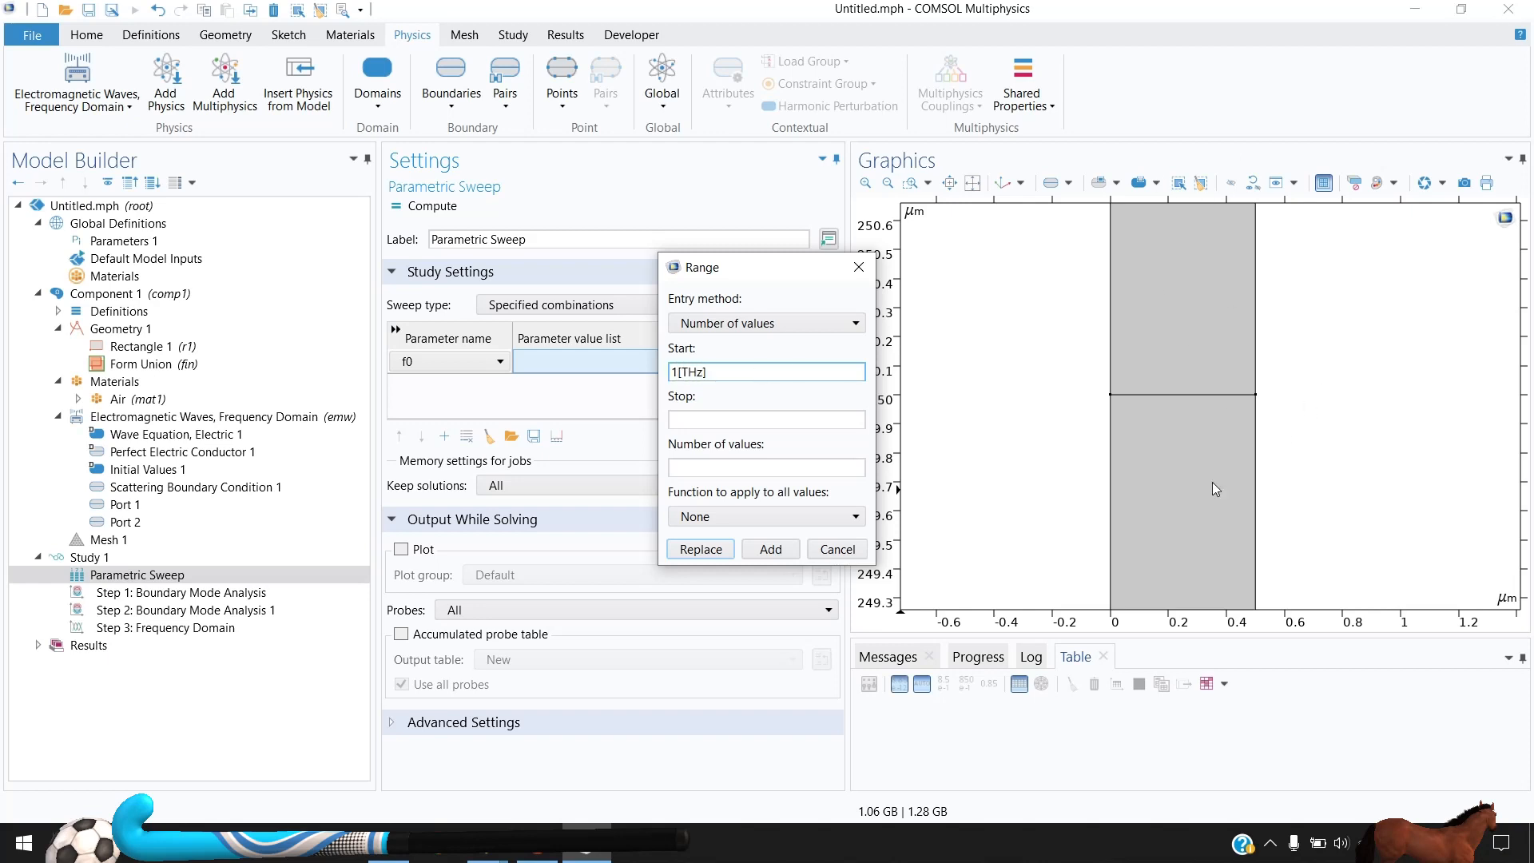
click(771, 419)
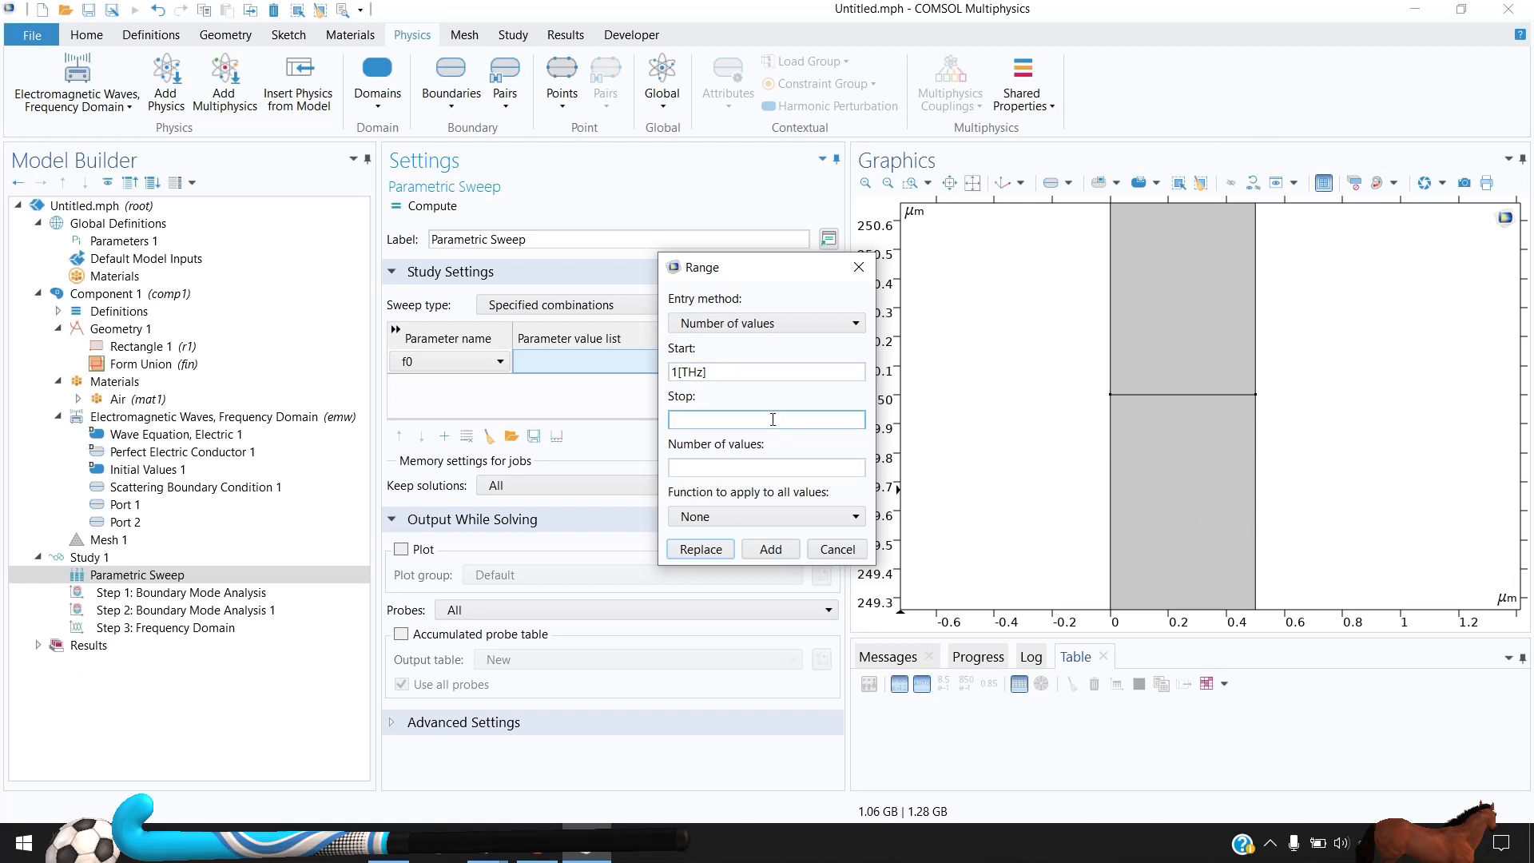
click(683, 377)
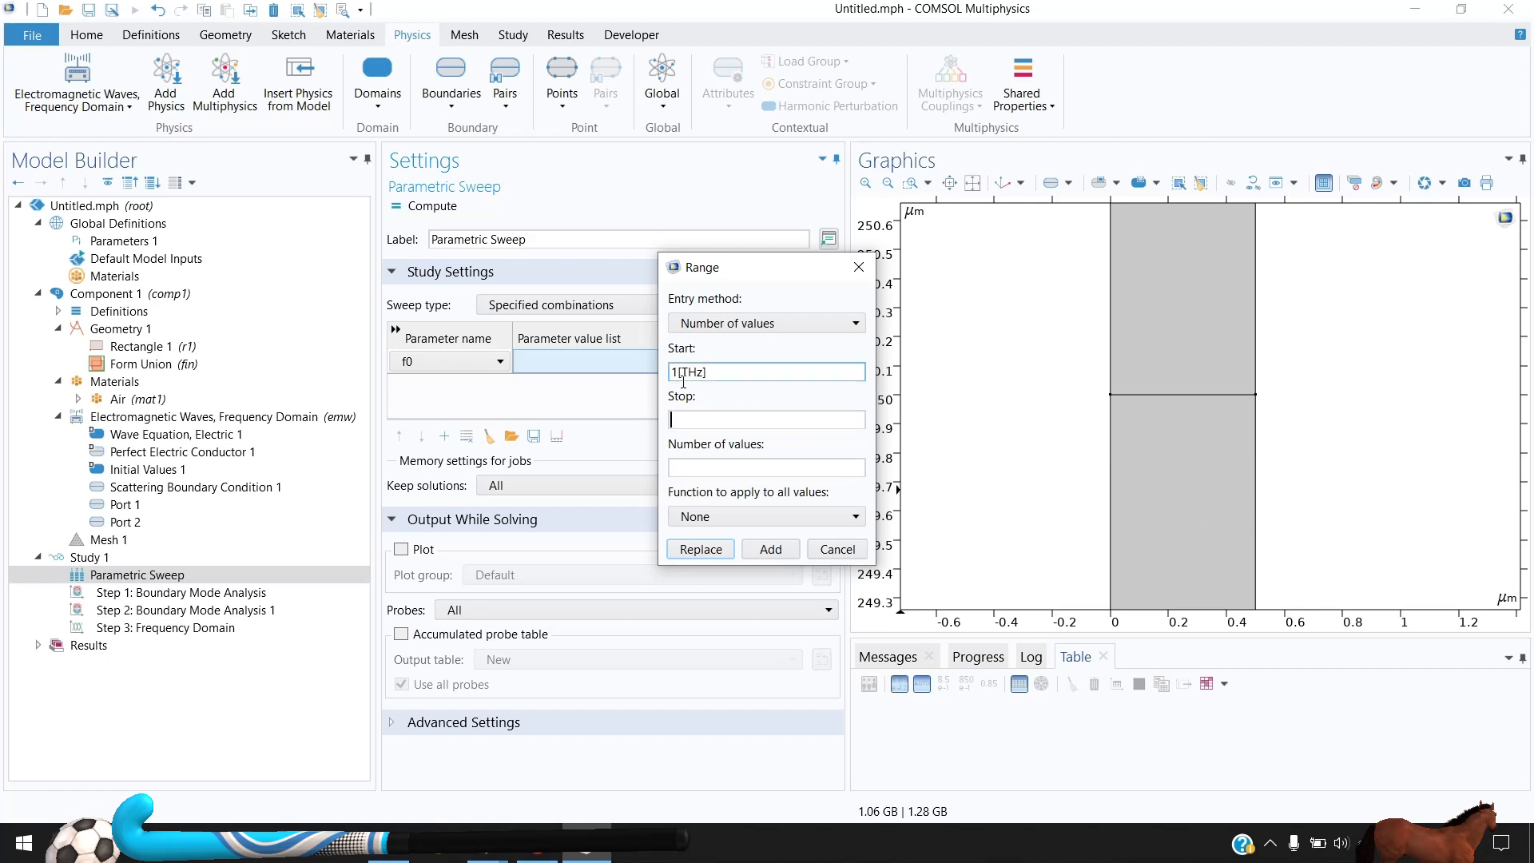
click(686, 419)
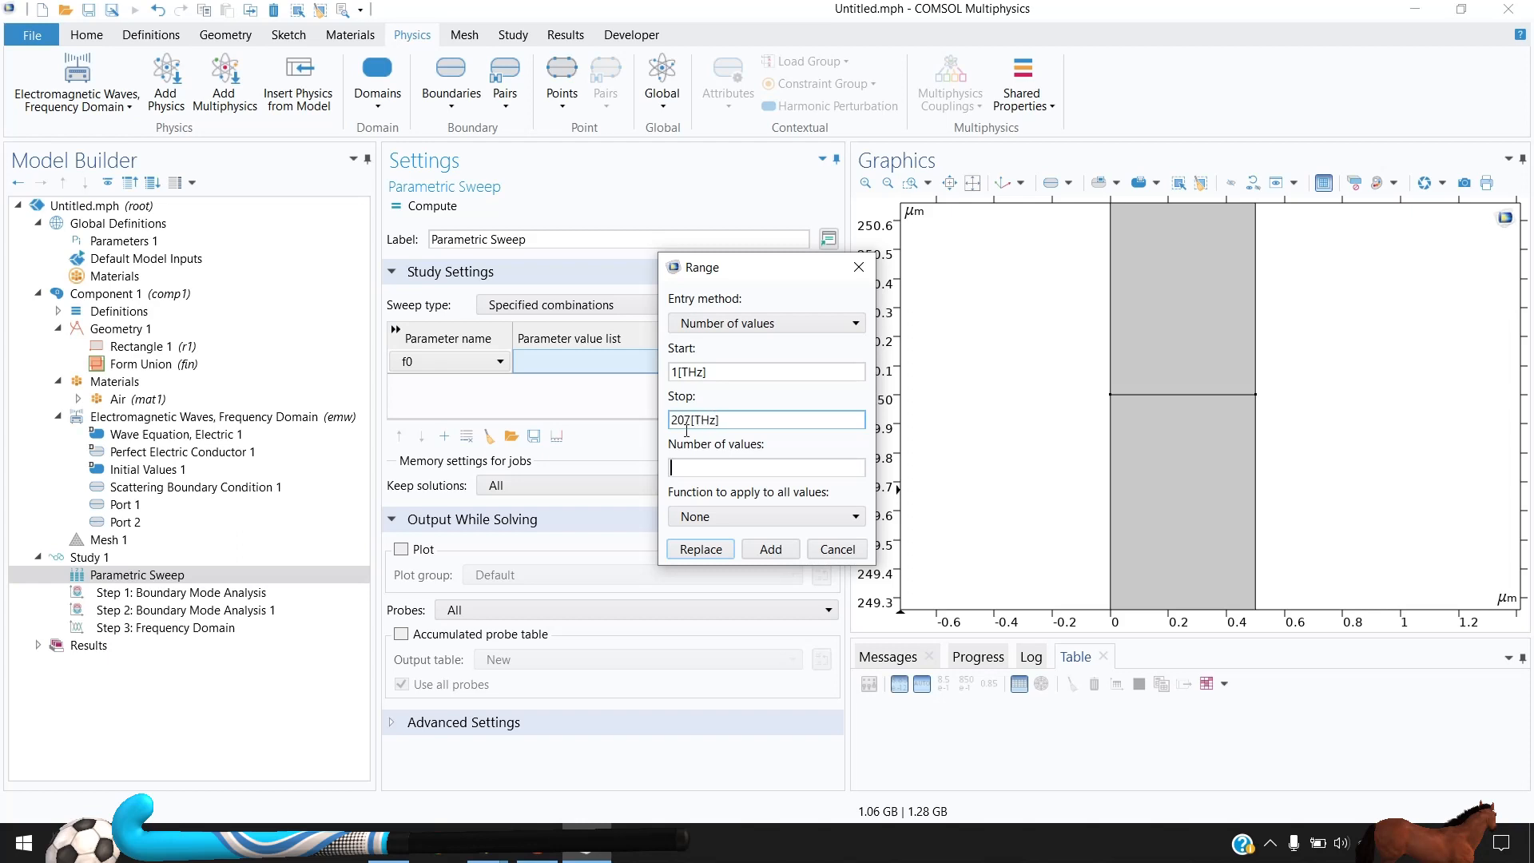
click(722, 469)
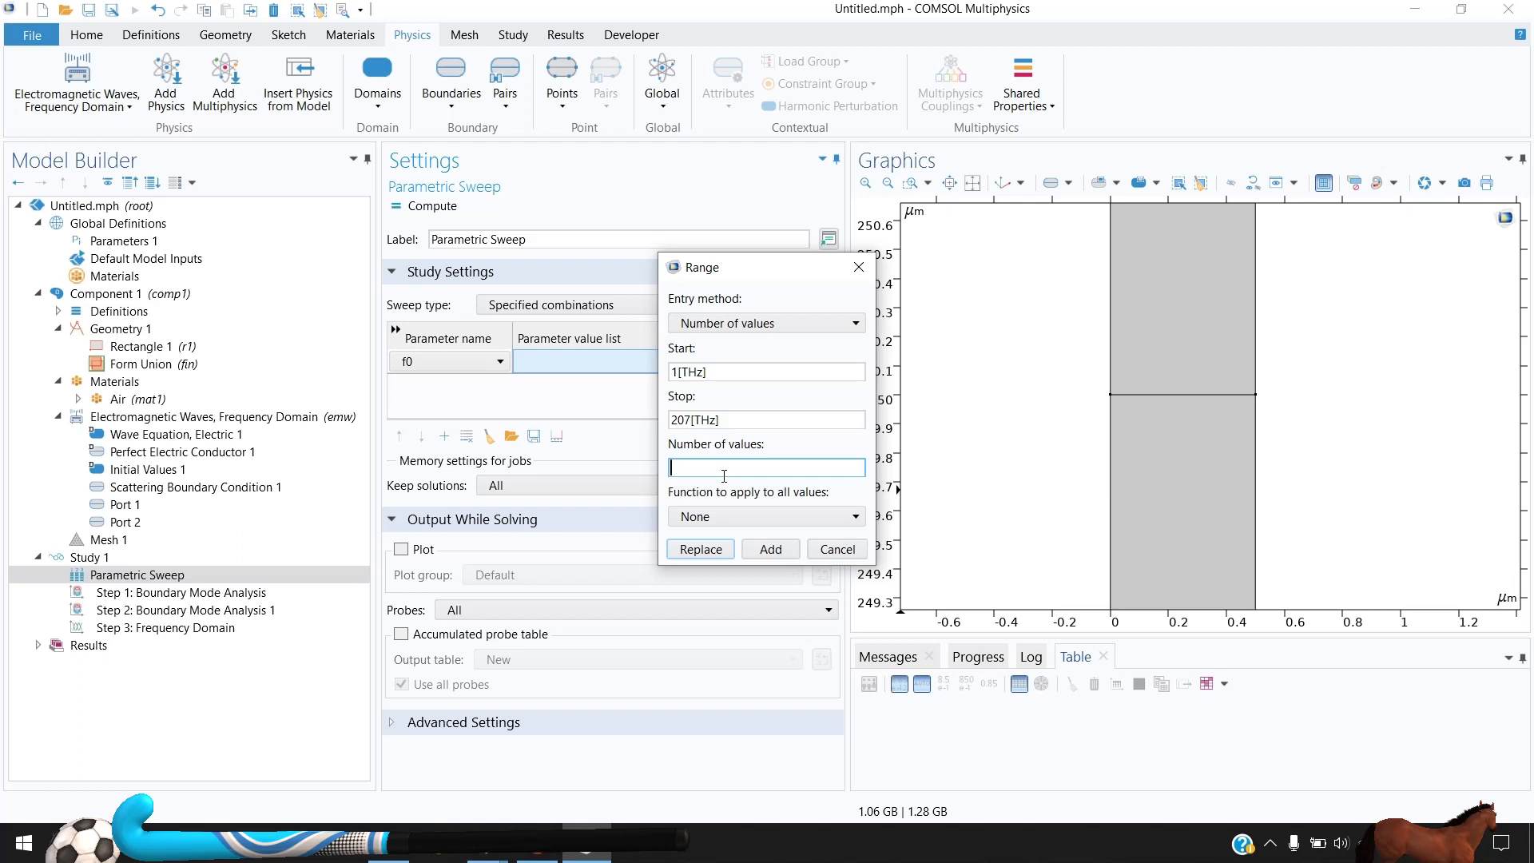
text(207)
key(Return)
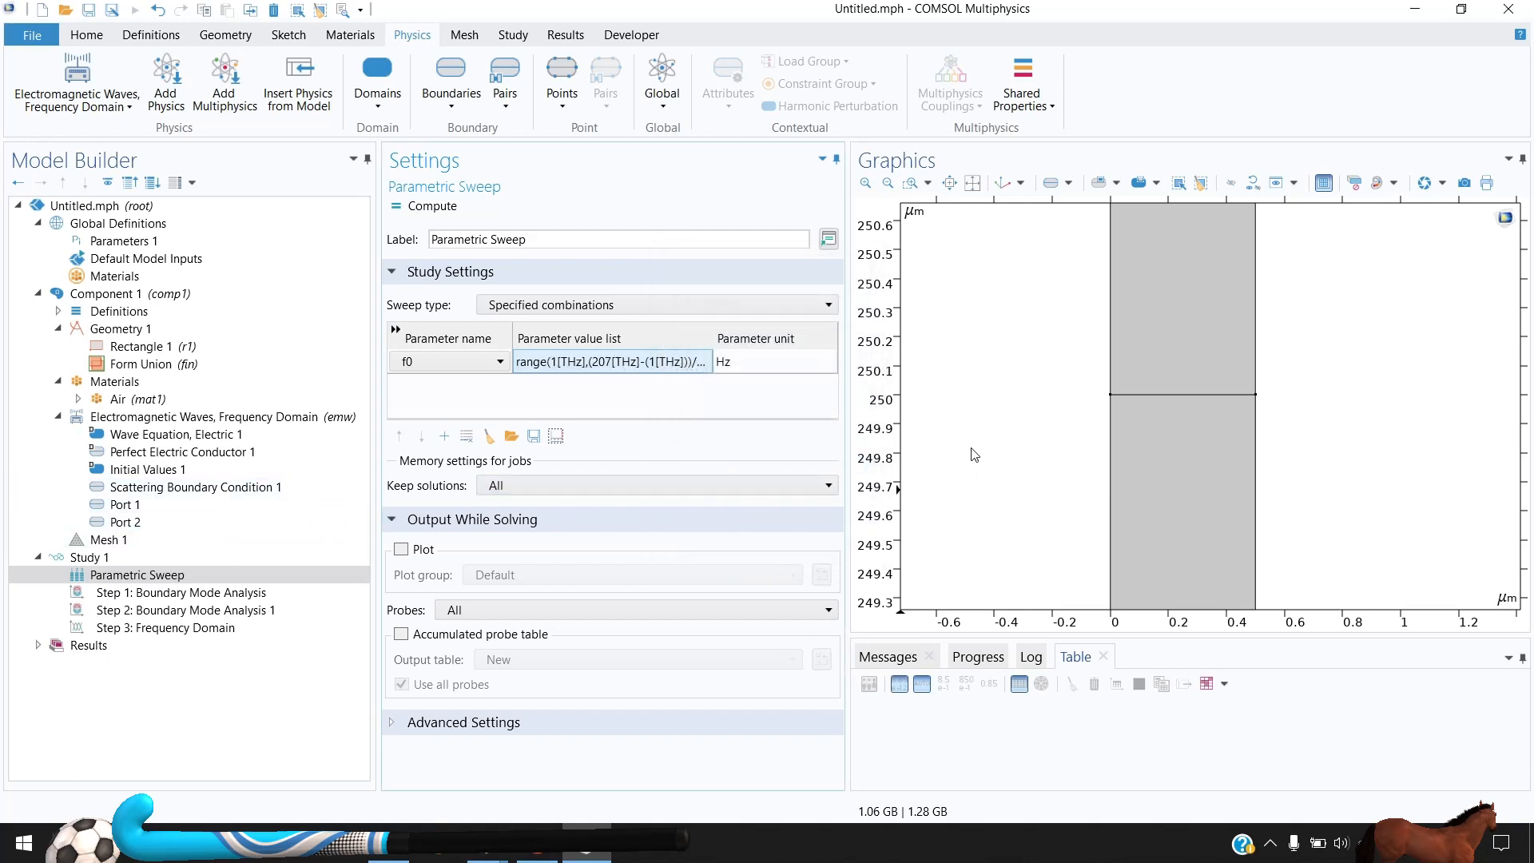
Add a second Wave Equation, Electric feature to the physics and assign it to the domain below the 250 µm interface
right_drag(1040, 495, 1036, 416)
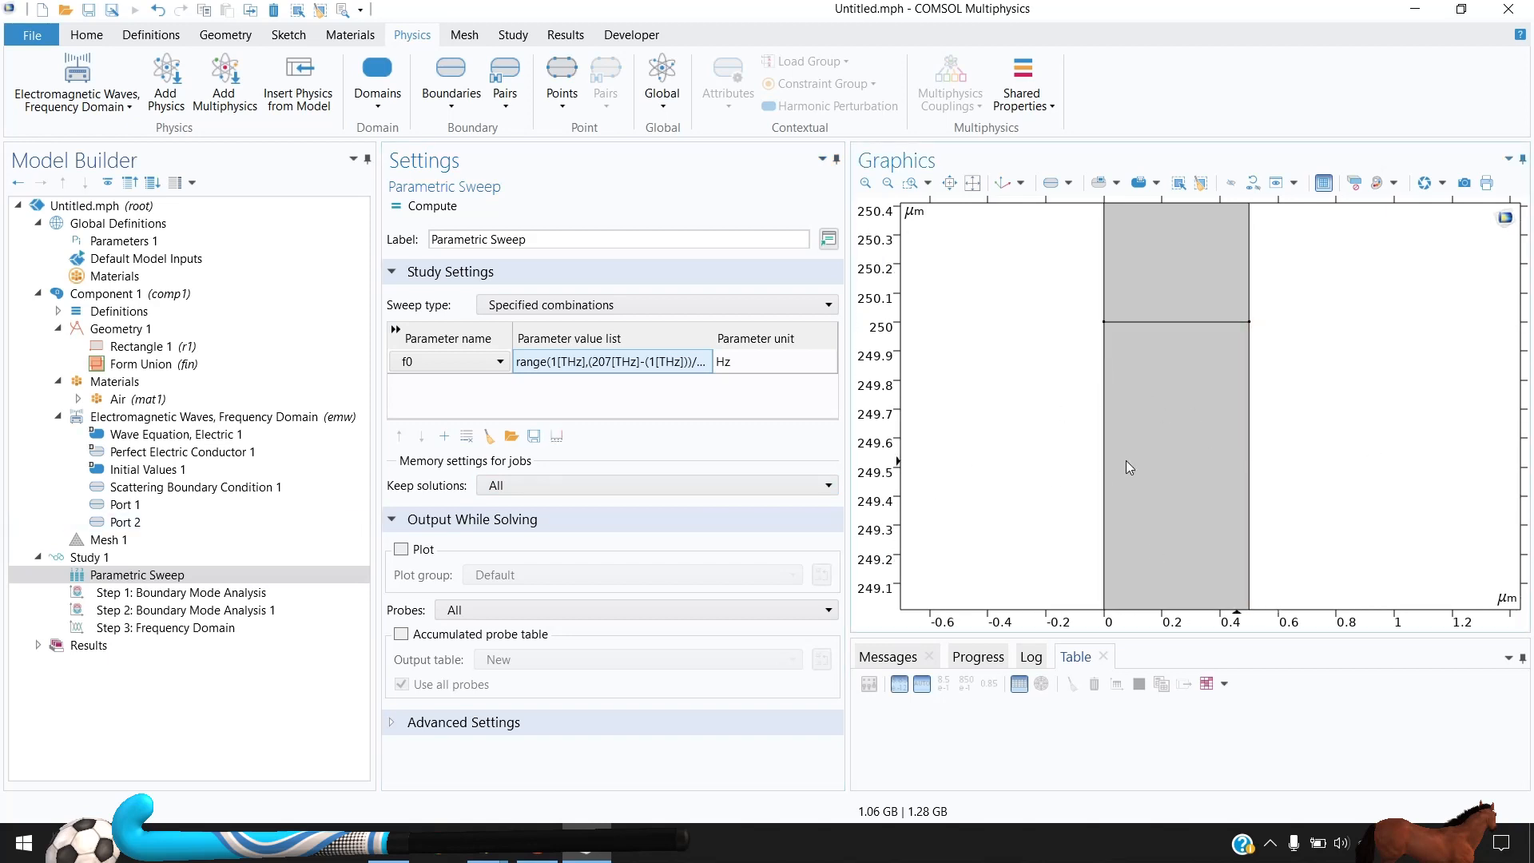
click(147, 419)
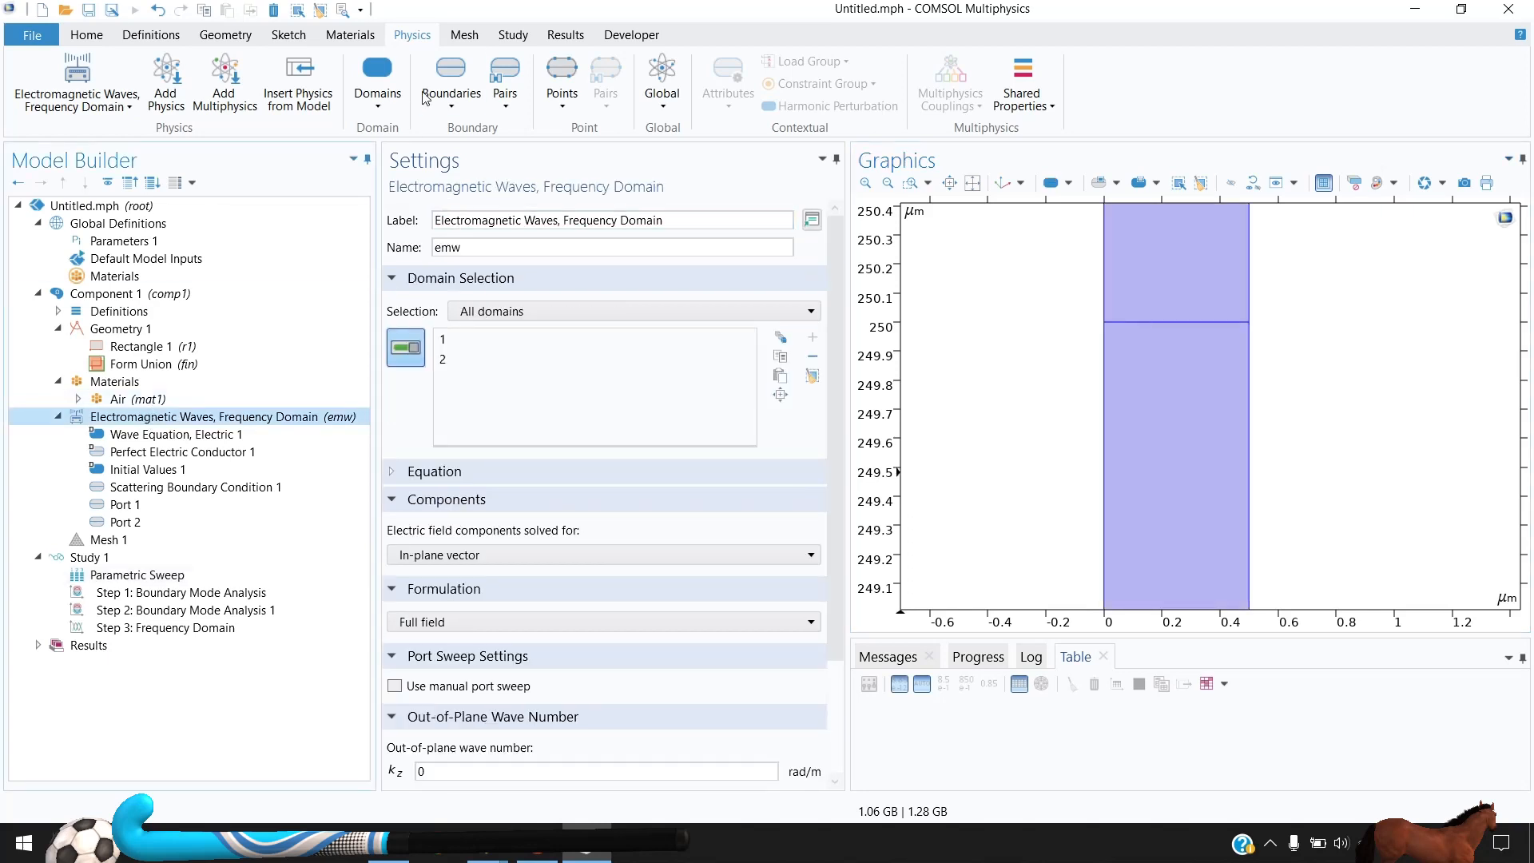
click(377, 80)
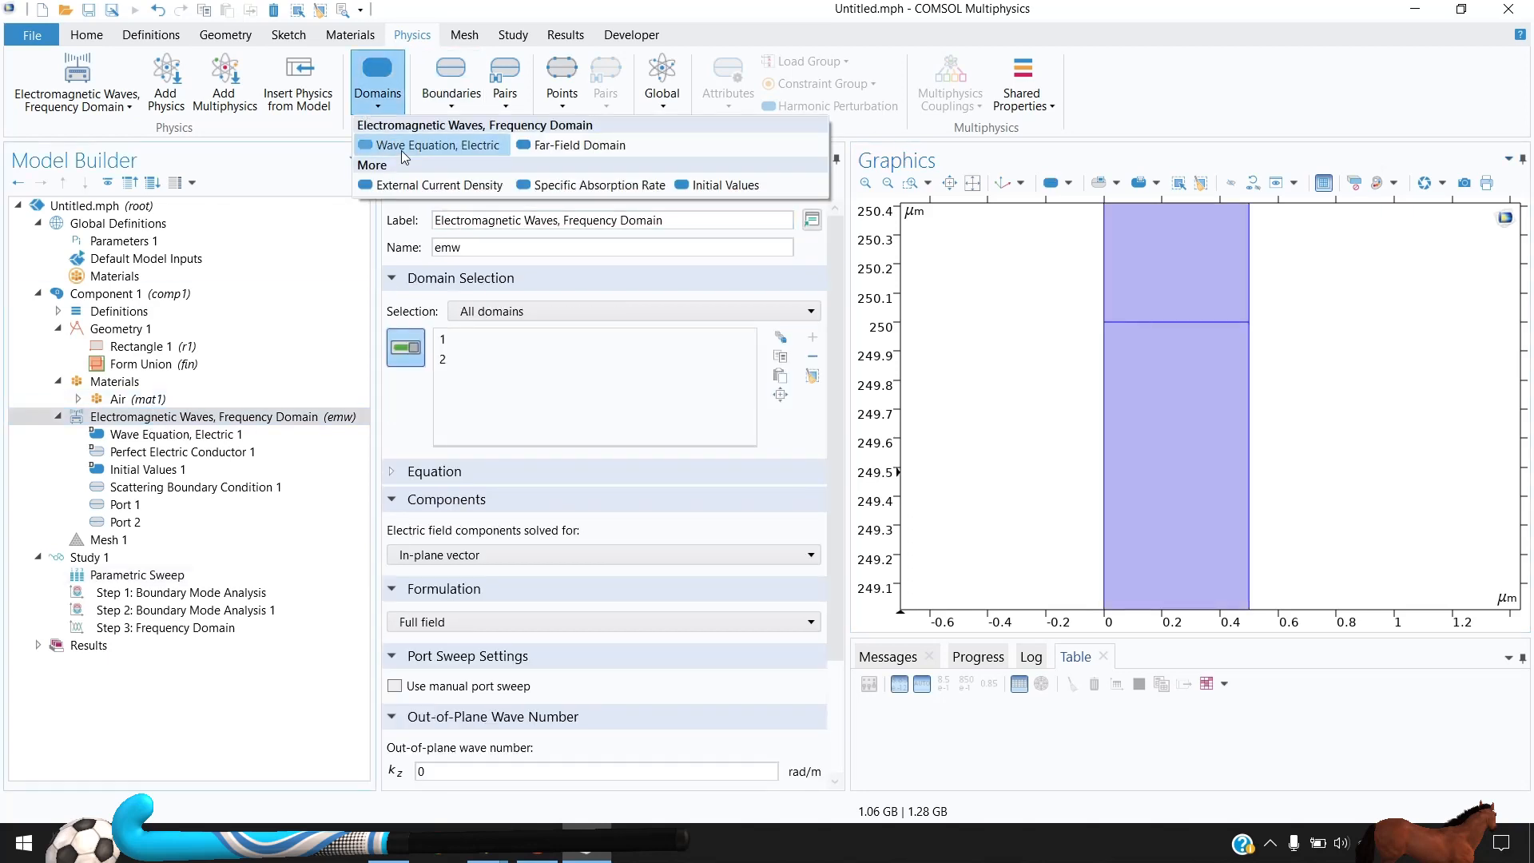
click(414, 142)
scroll(703, 507, down, 5)
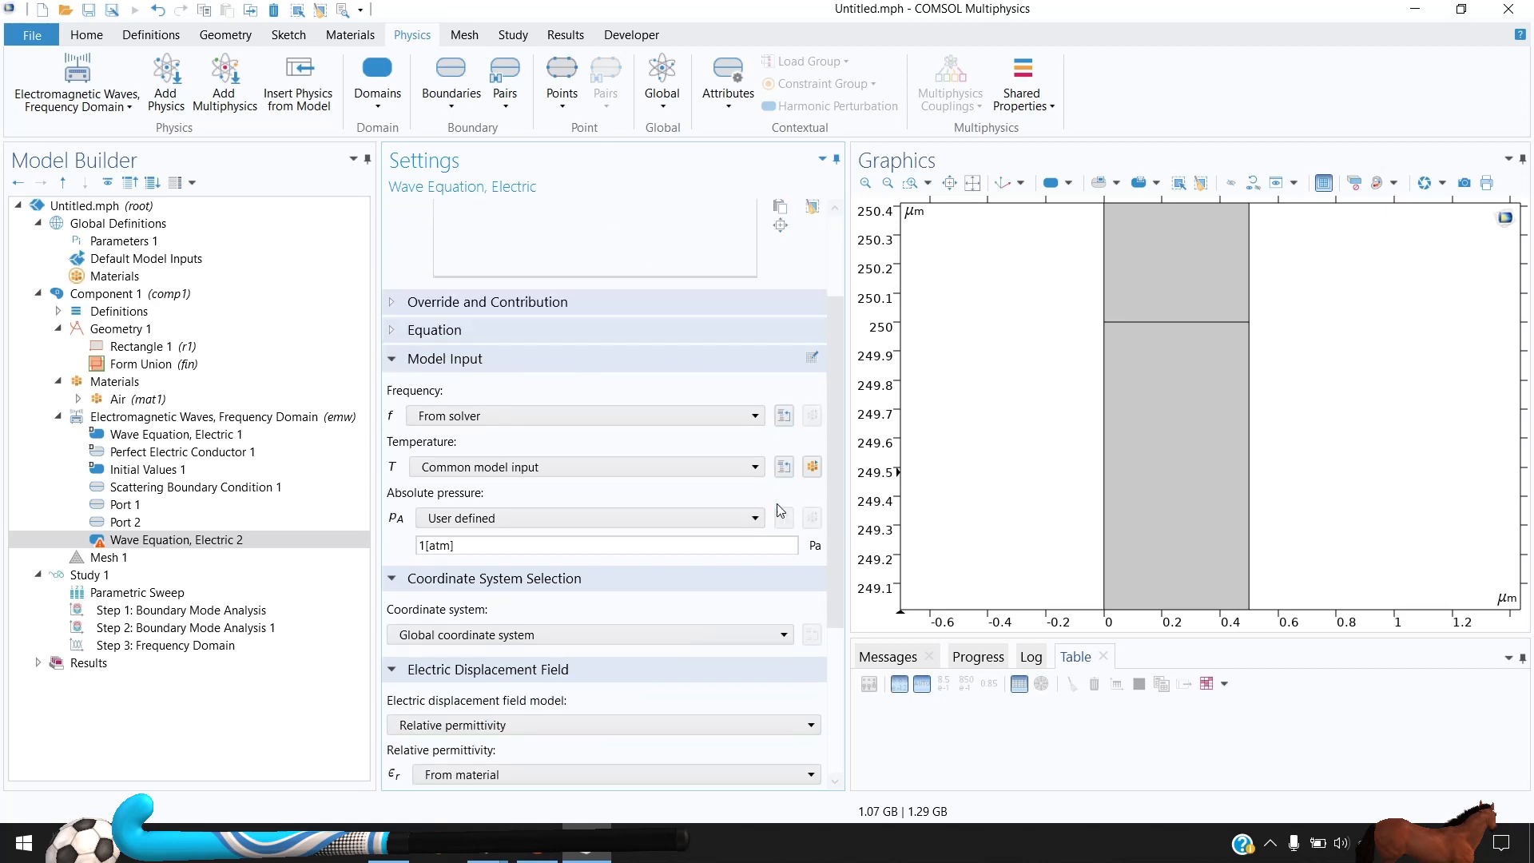
click(1164, 428)
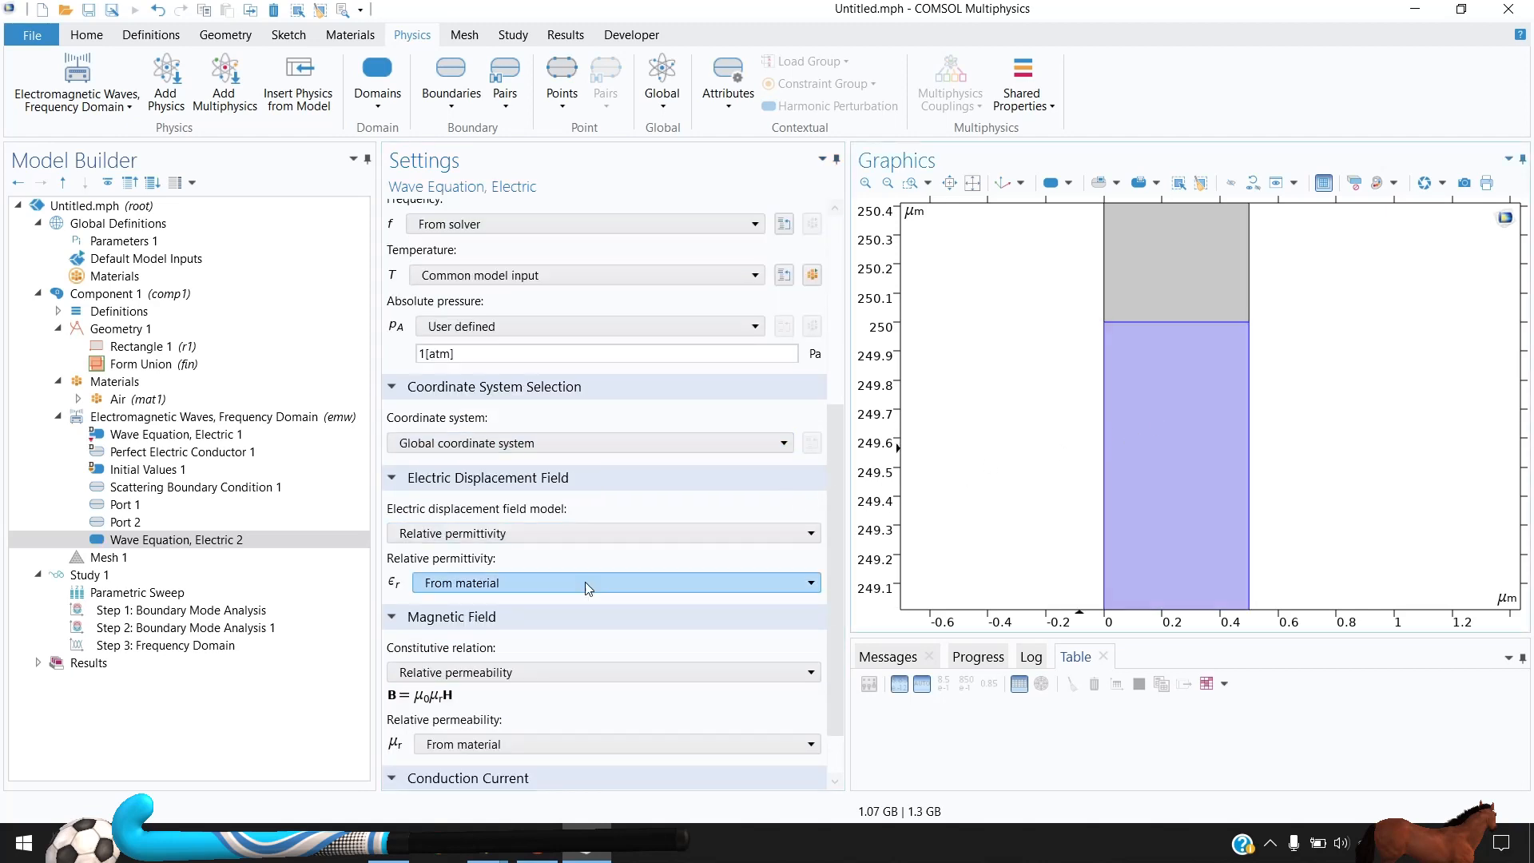
Set the new wave equation's electric displacement field model to Drude-Lorentz dispersion model
click(465, 535)
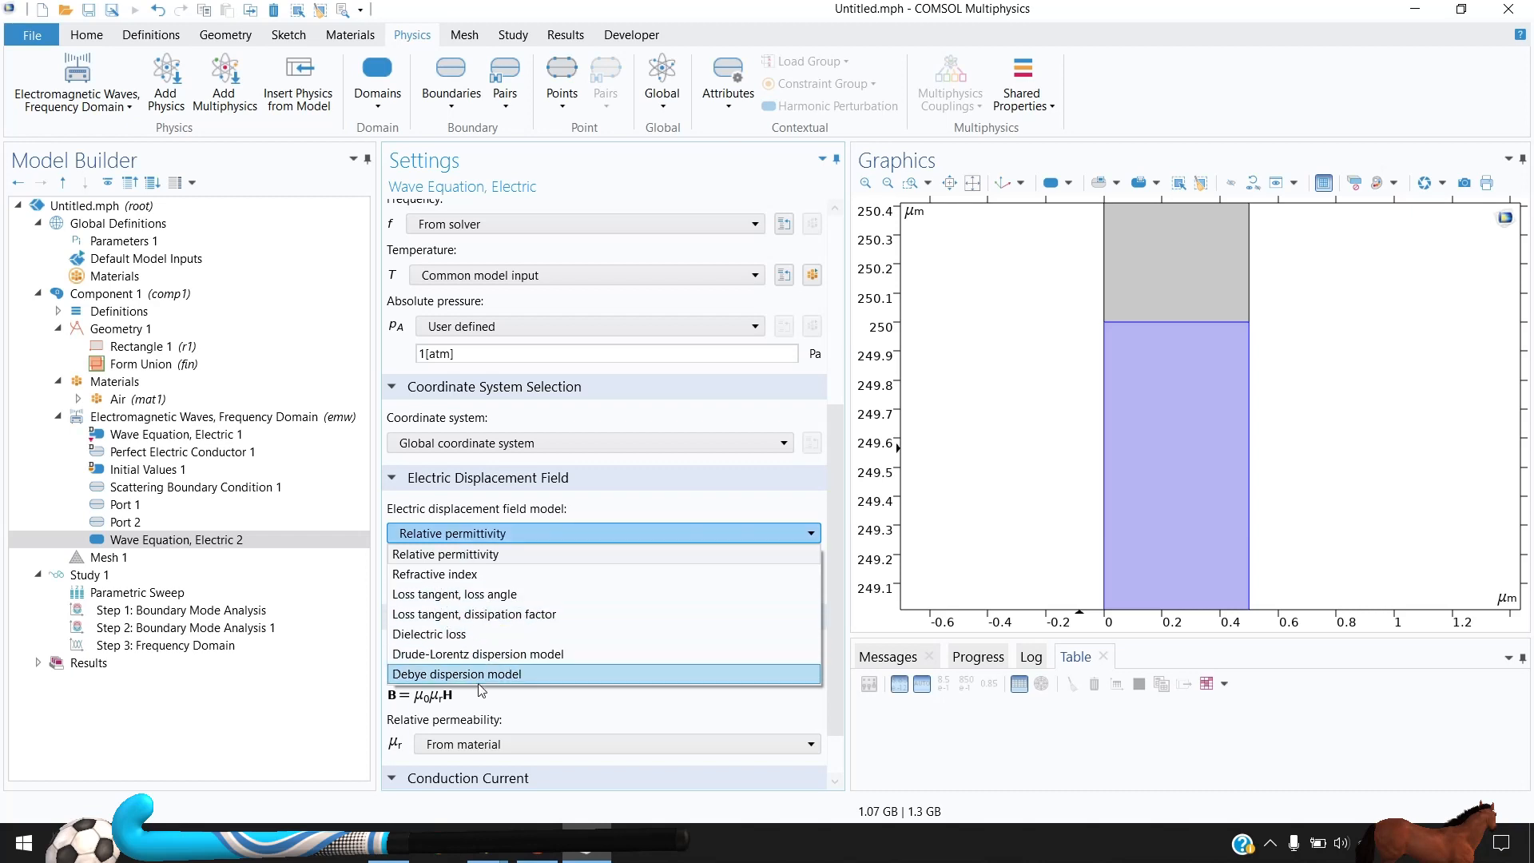
click(462, 653)
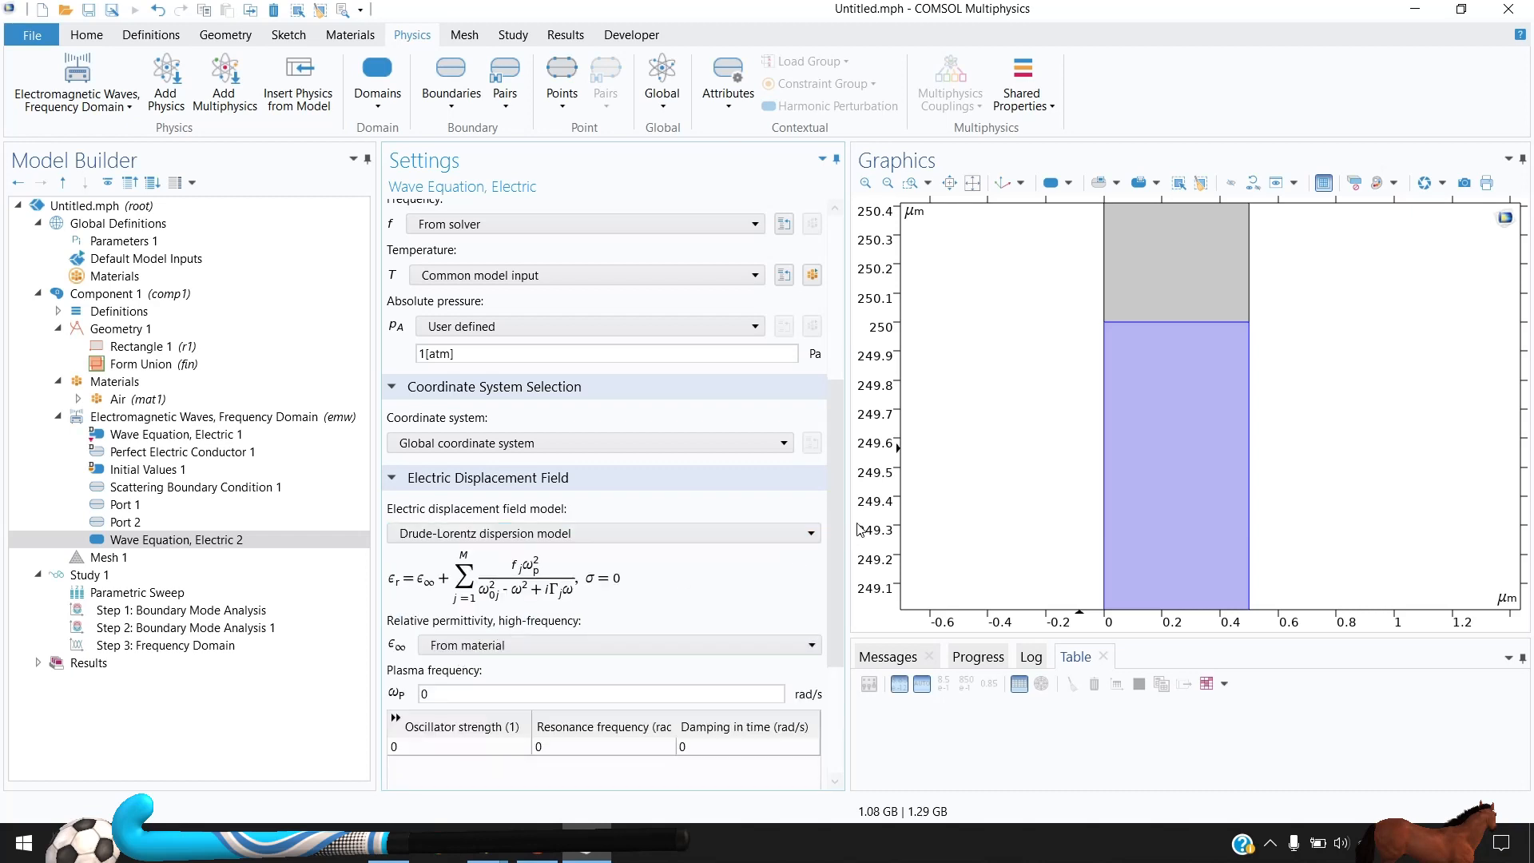
drag(848, 529, 858, 529)
scroll(527, 491, down, 2)
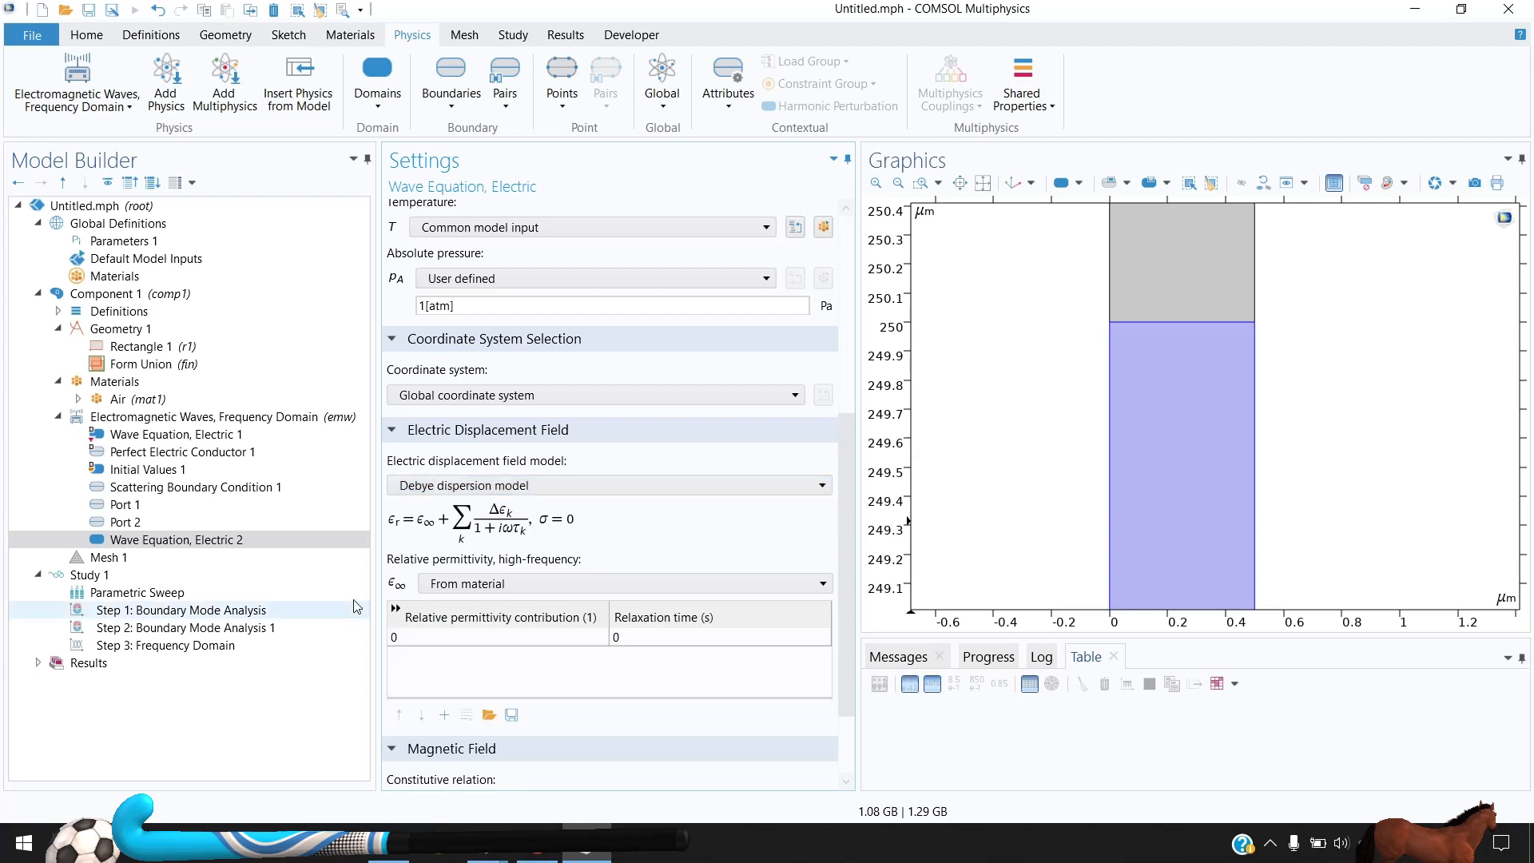
click(511, 487)
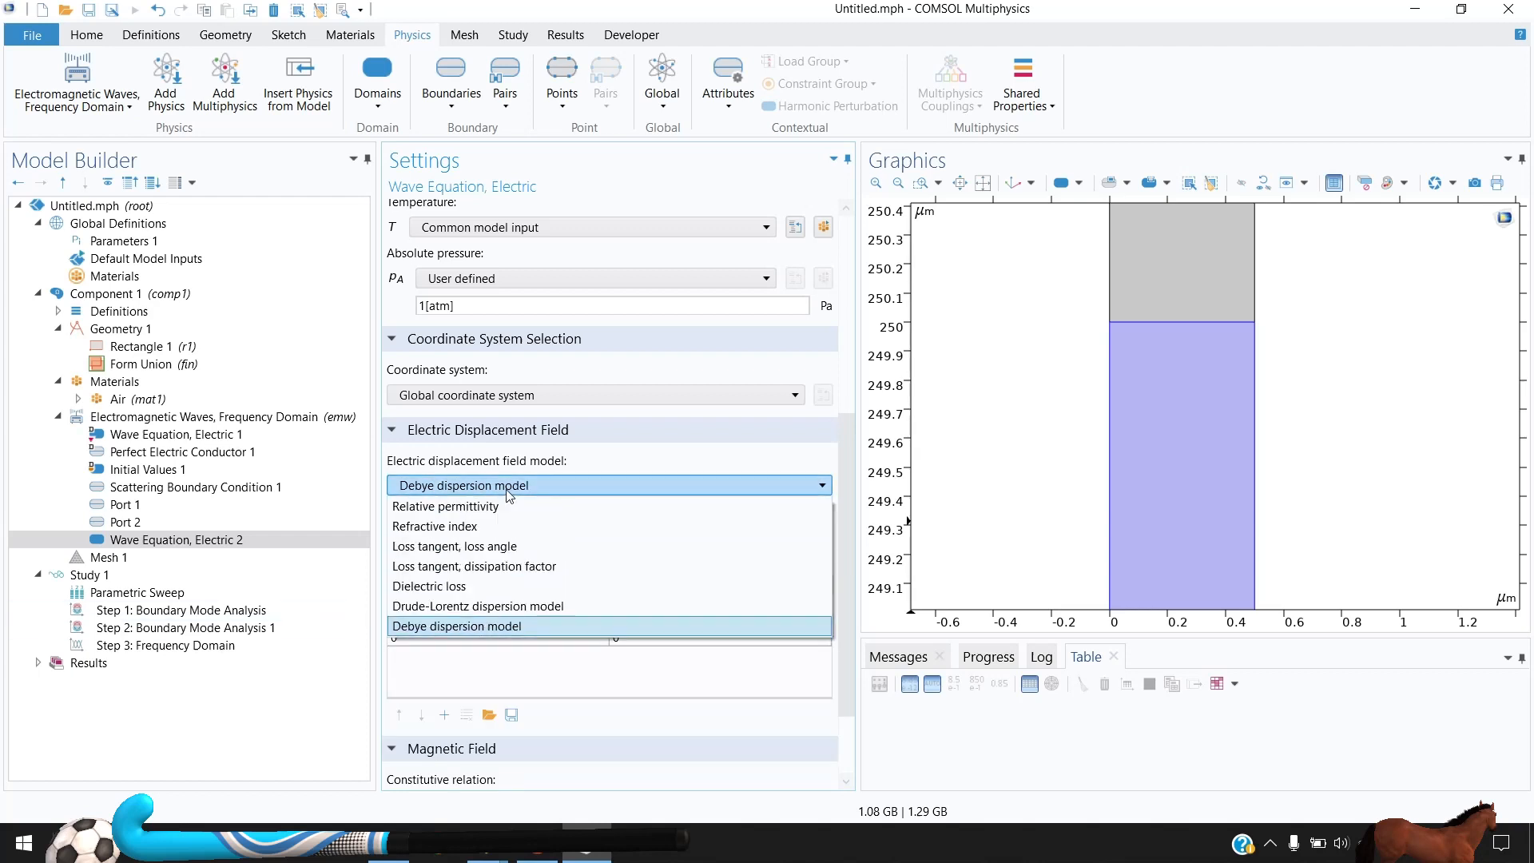
click(478, 609)
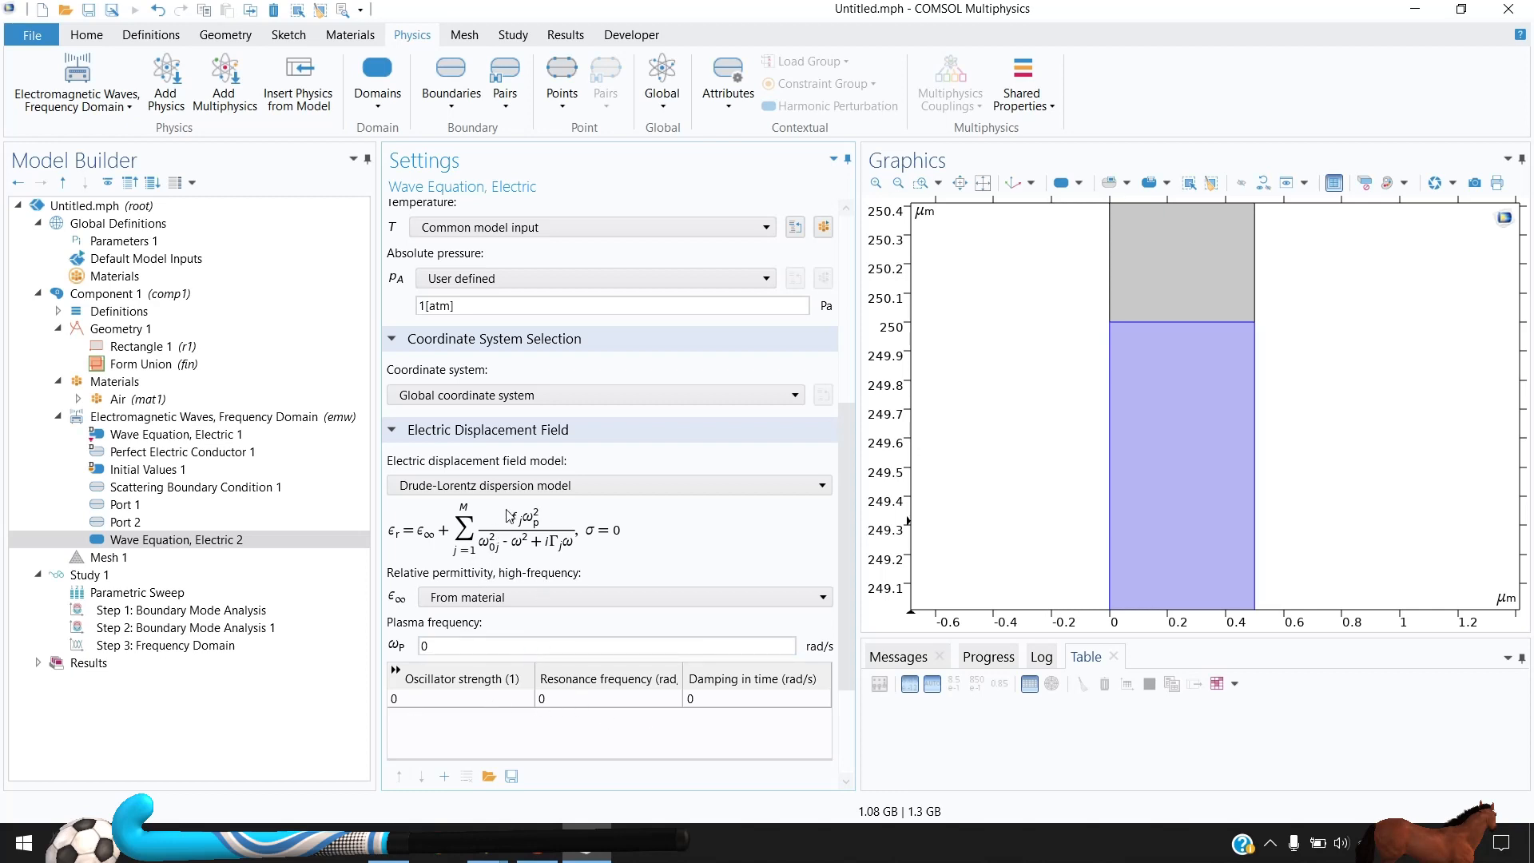
Set the Drude-Lorentz oscillator strength to 1, plasma frequency to wp and damping to gamma, and make the high-frequency relative permittivity user defined
click(470, 707)
text(1)
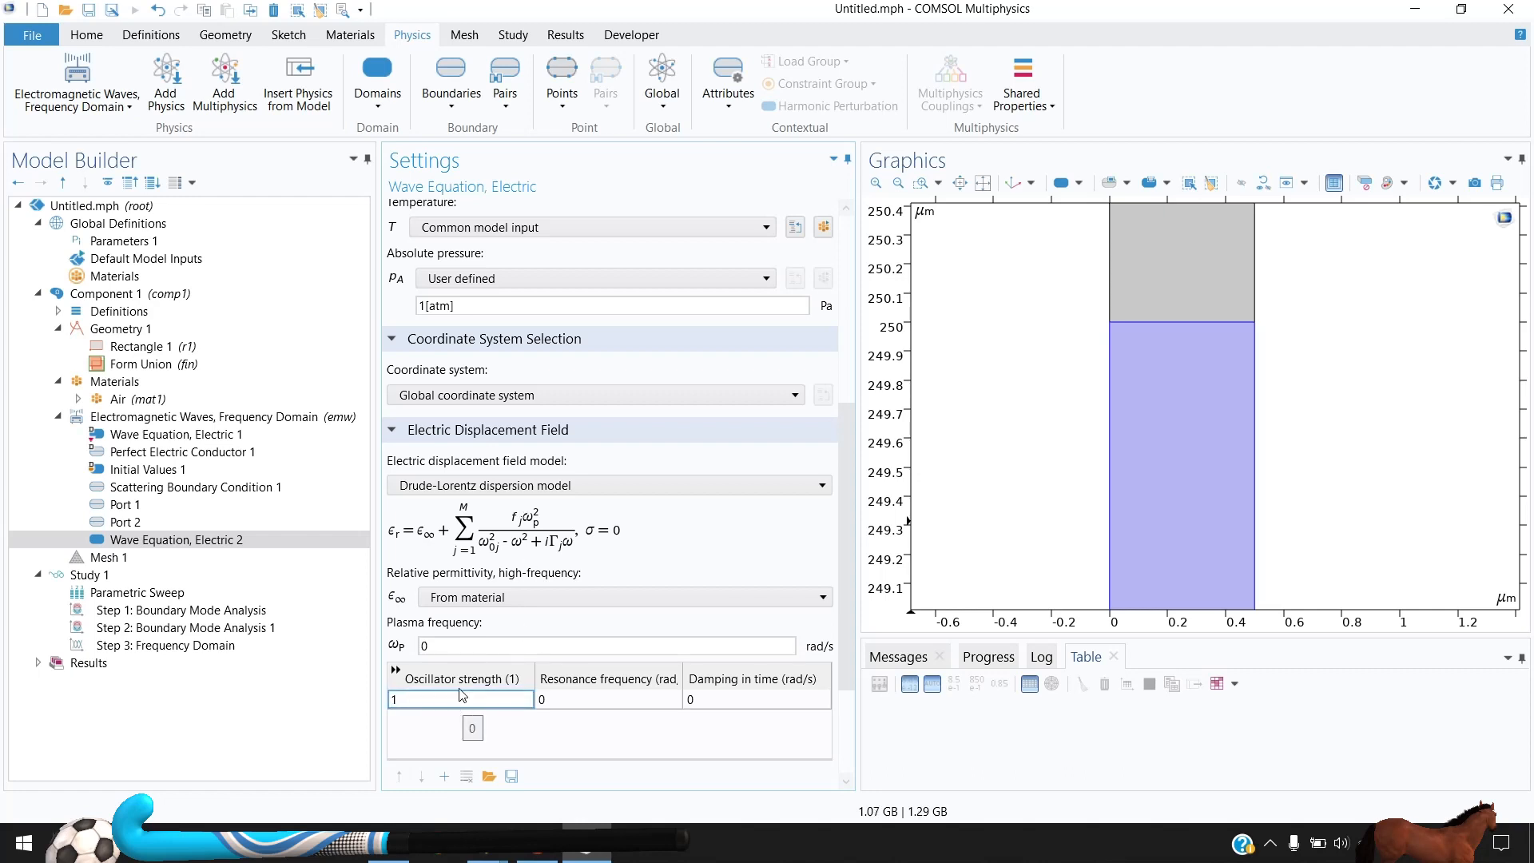
click(423, 645)
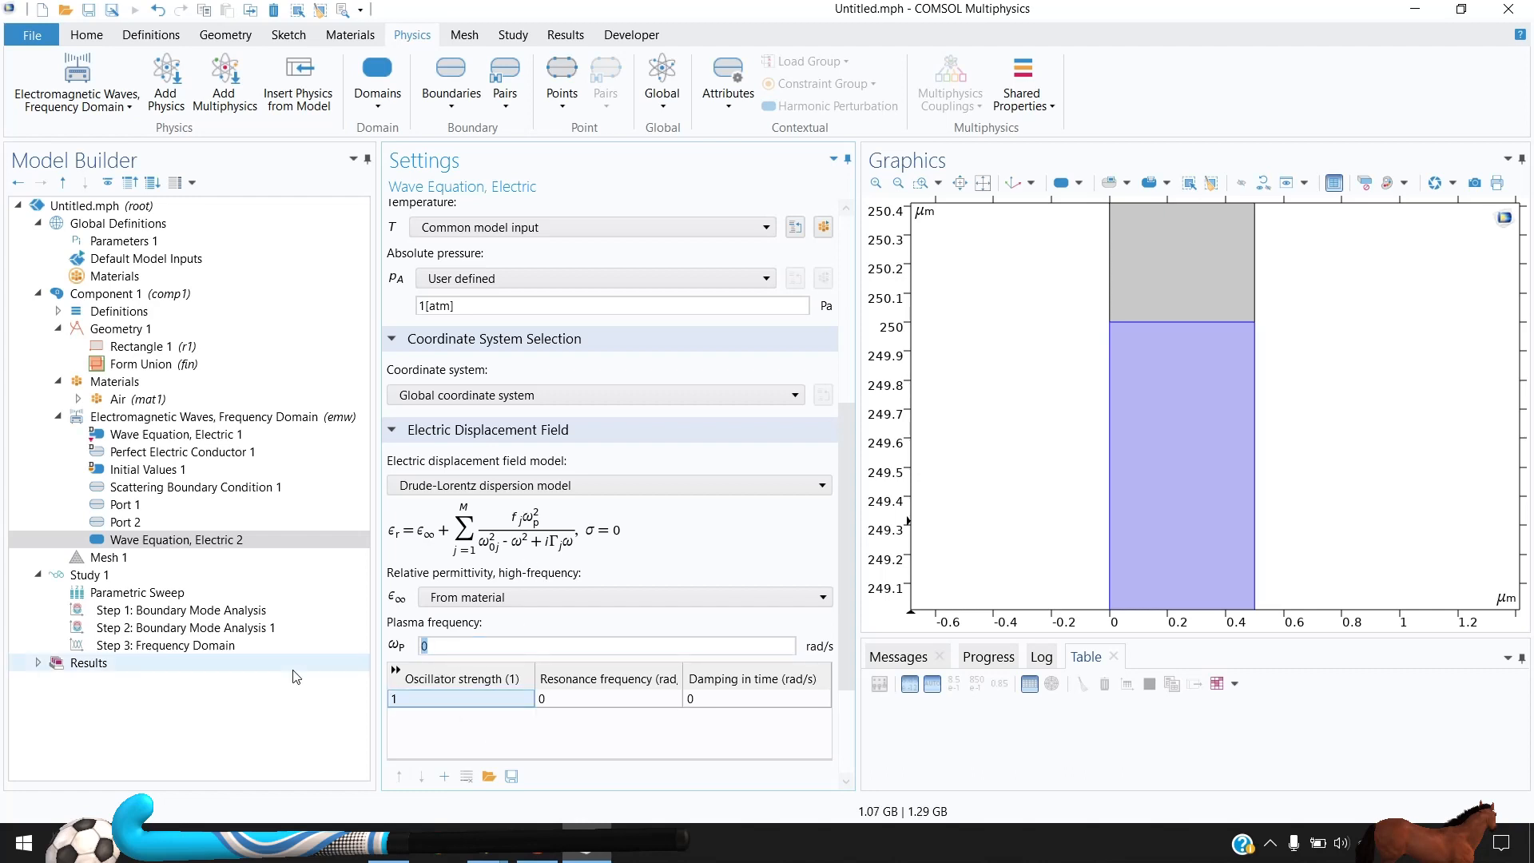
click(726, 707)
text(ga)
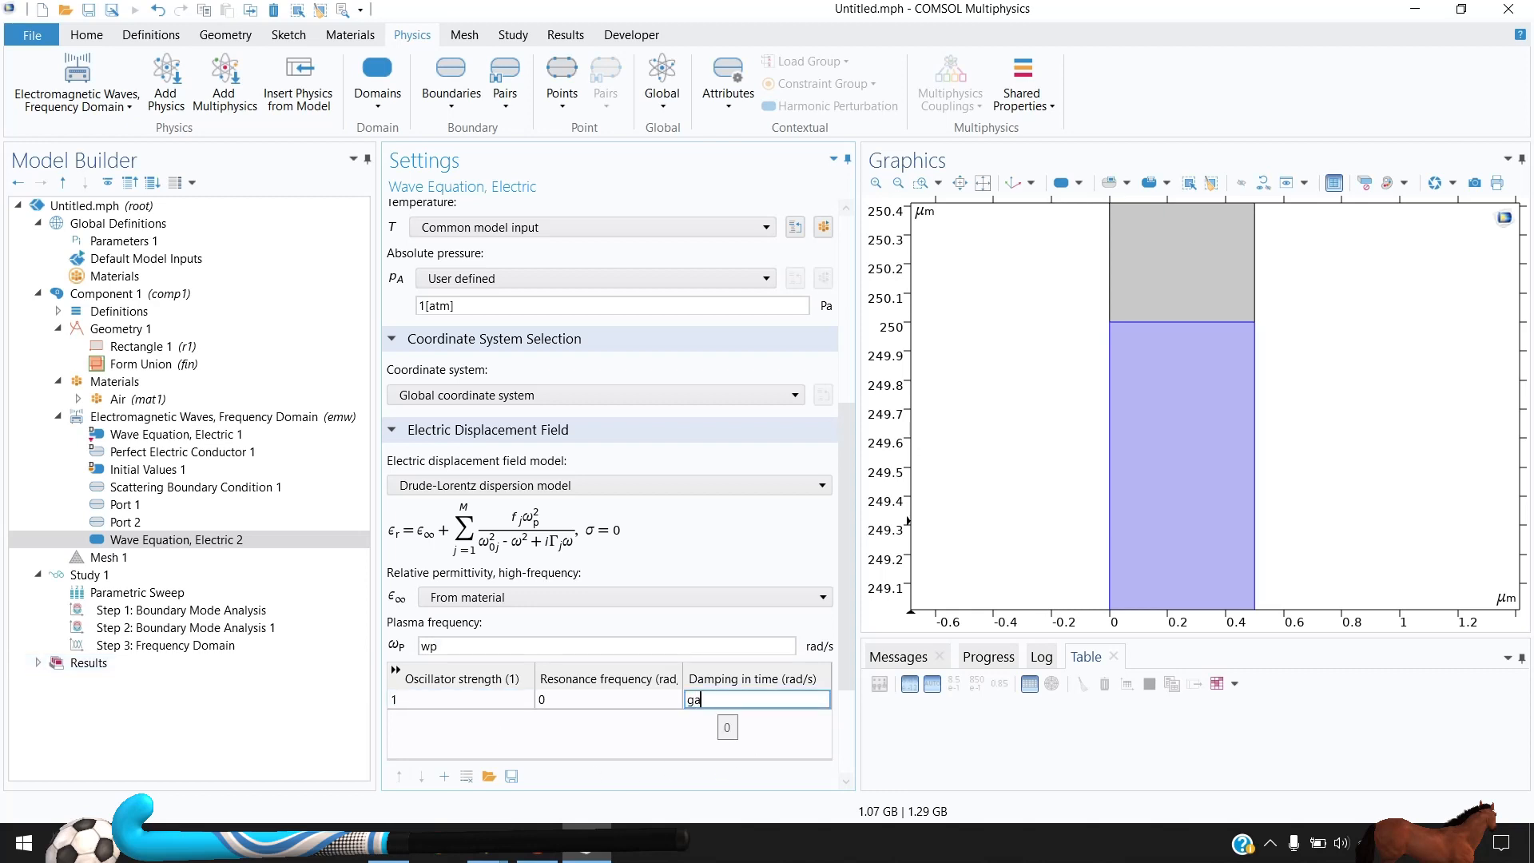
text(mma)
key(Return)
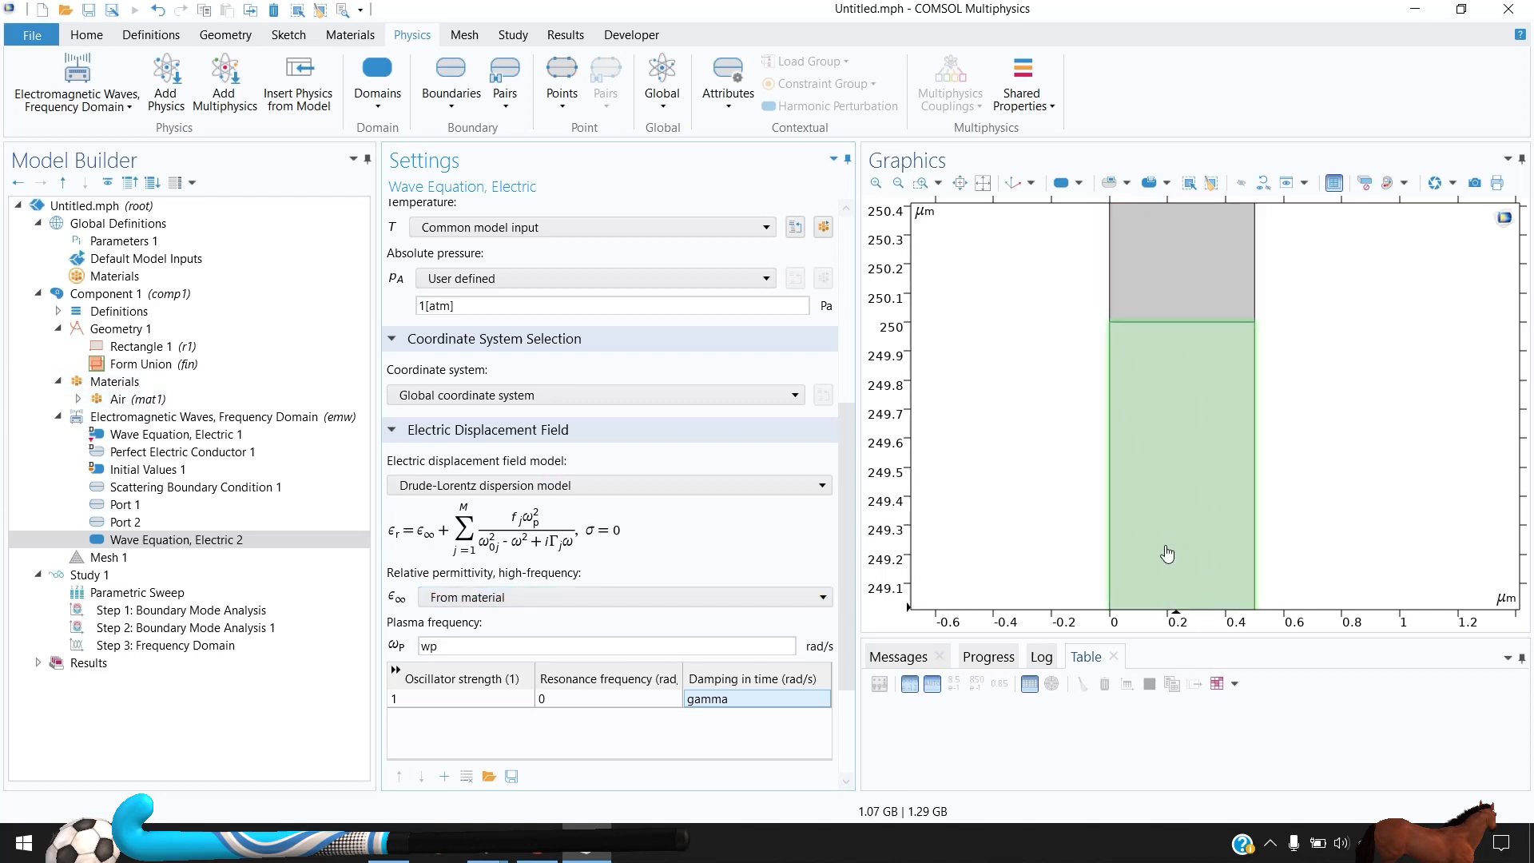
click(495, 597)
click(524, 639)
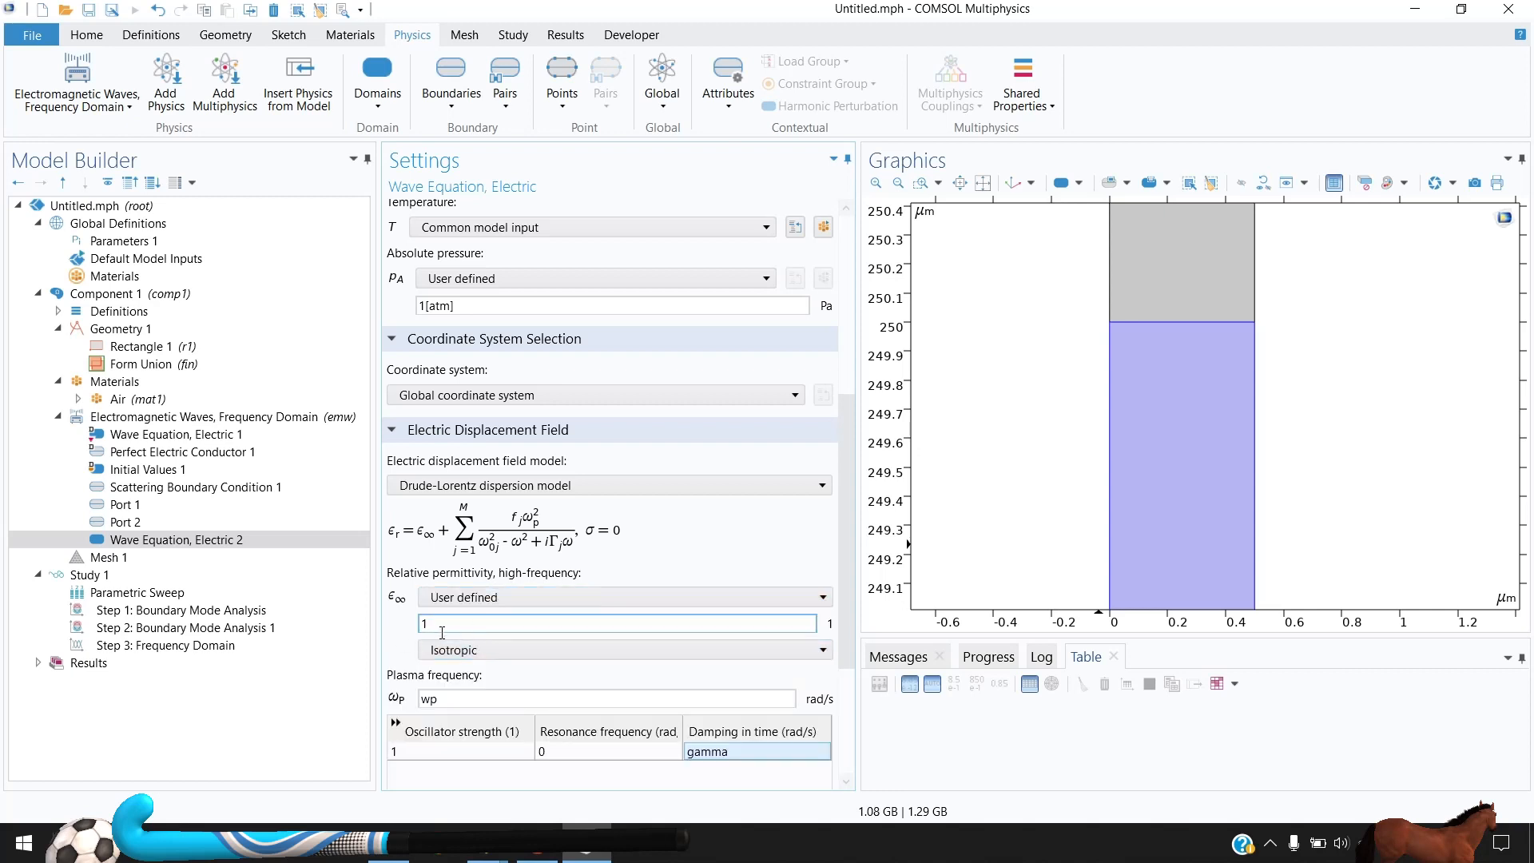
Build Mesh 1 and change its sequence type to User-controlled mesh
click(136, 562)
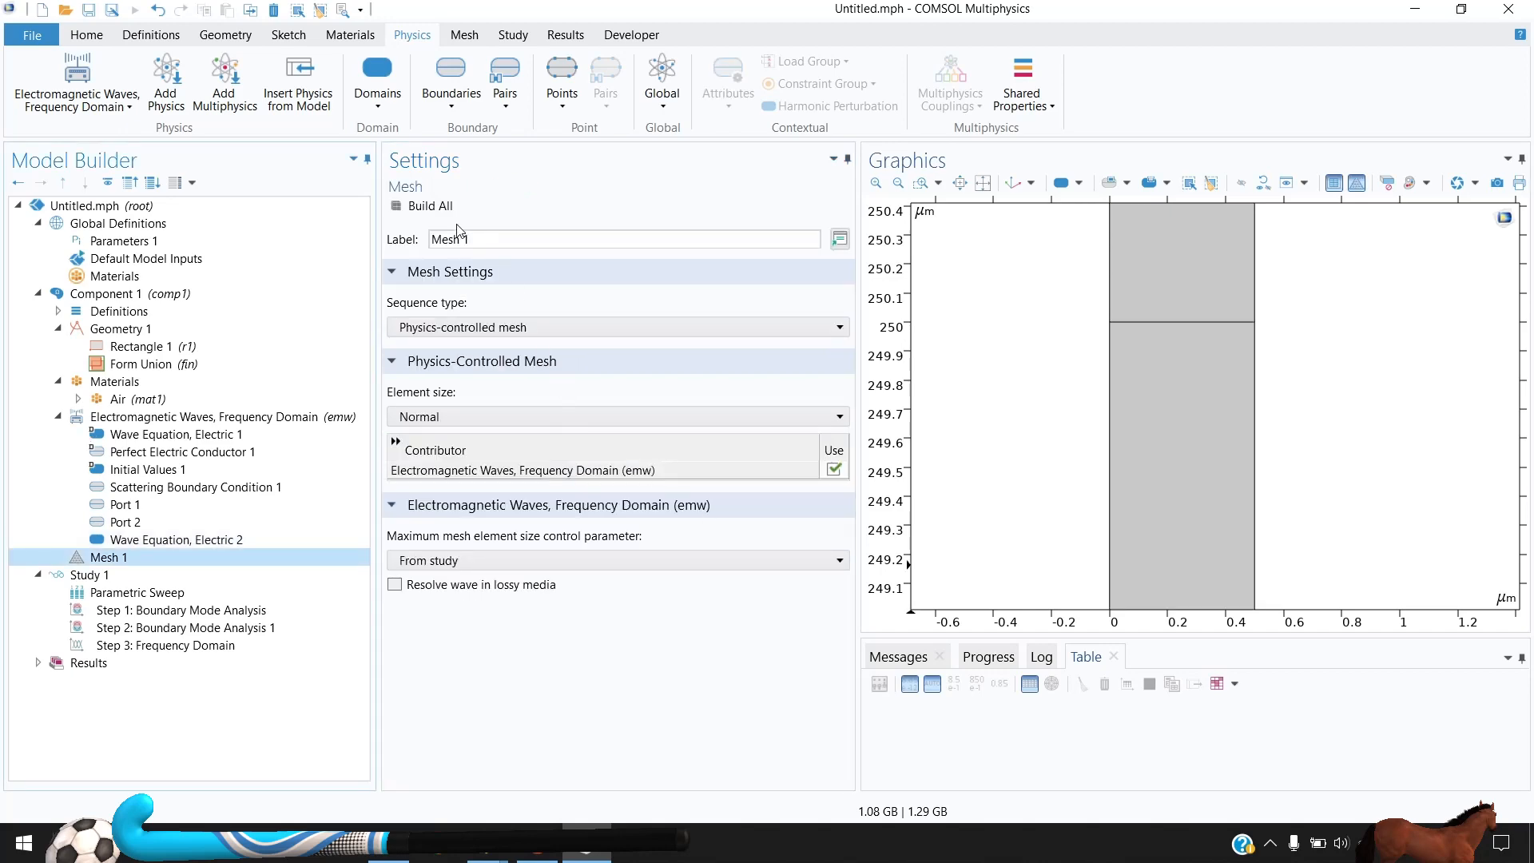
click(431, 207)
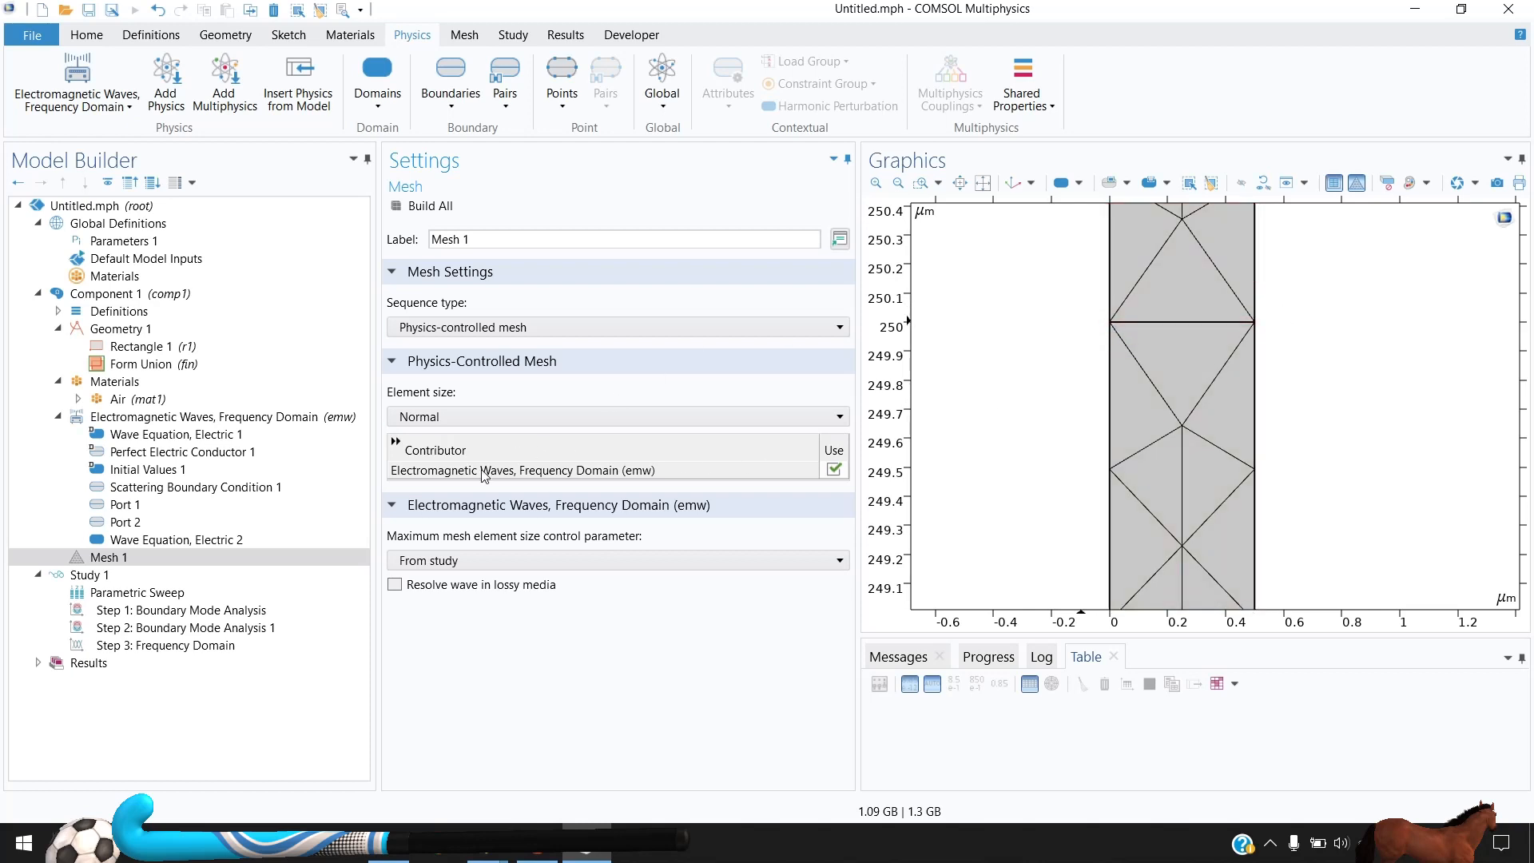
click(433, 328)
click(447, 350)
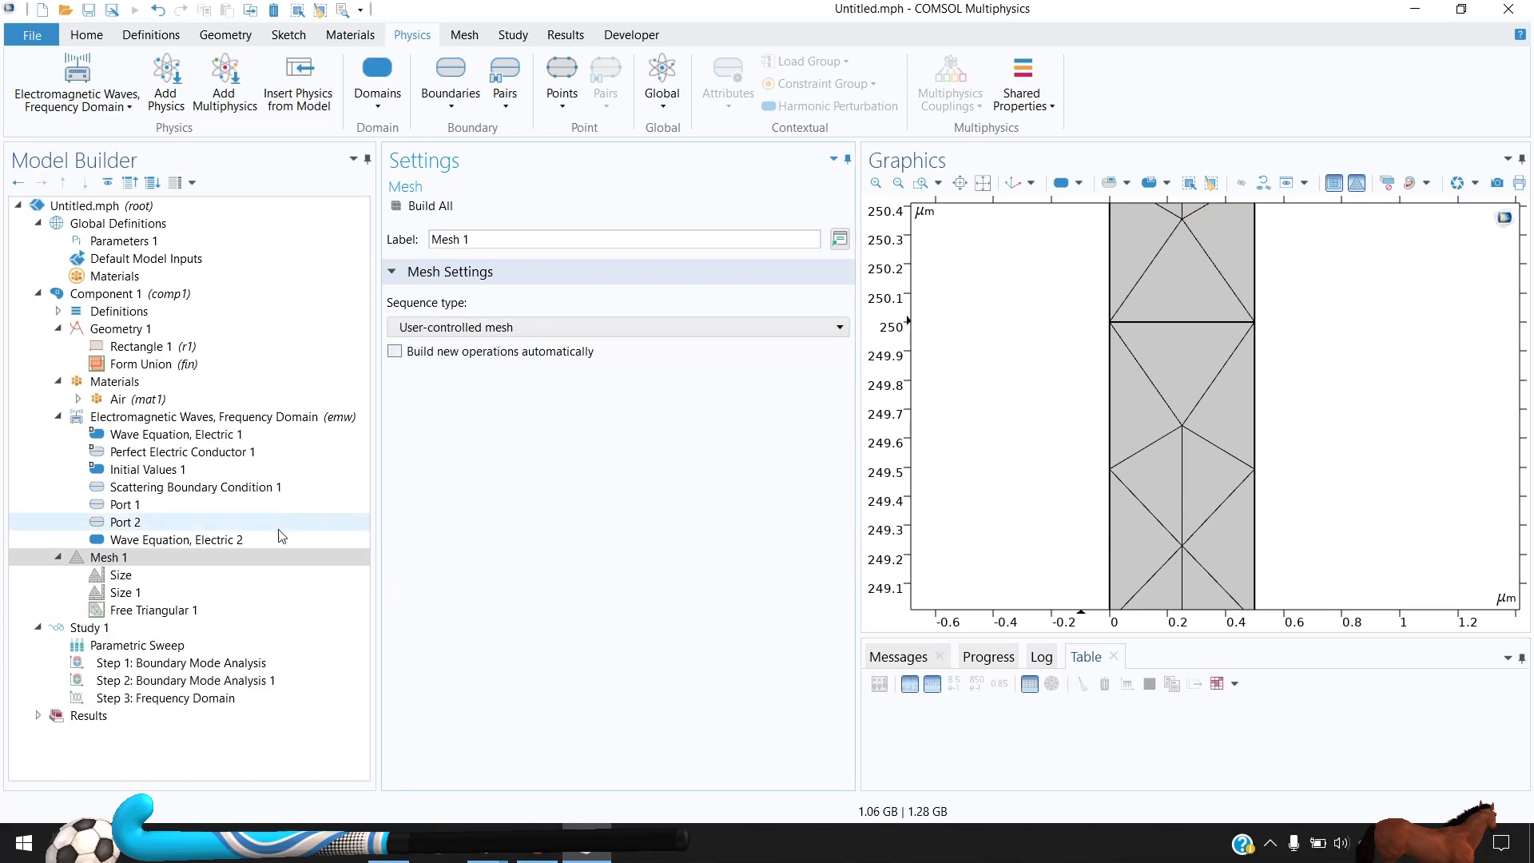
Duplicate the mesh Size node, keep the copy directly below the original, and apply it to the interface boundary at 250 µm
click(128, 577)
right_click(131, 584)
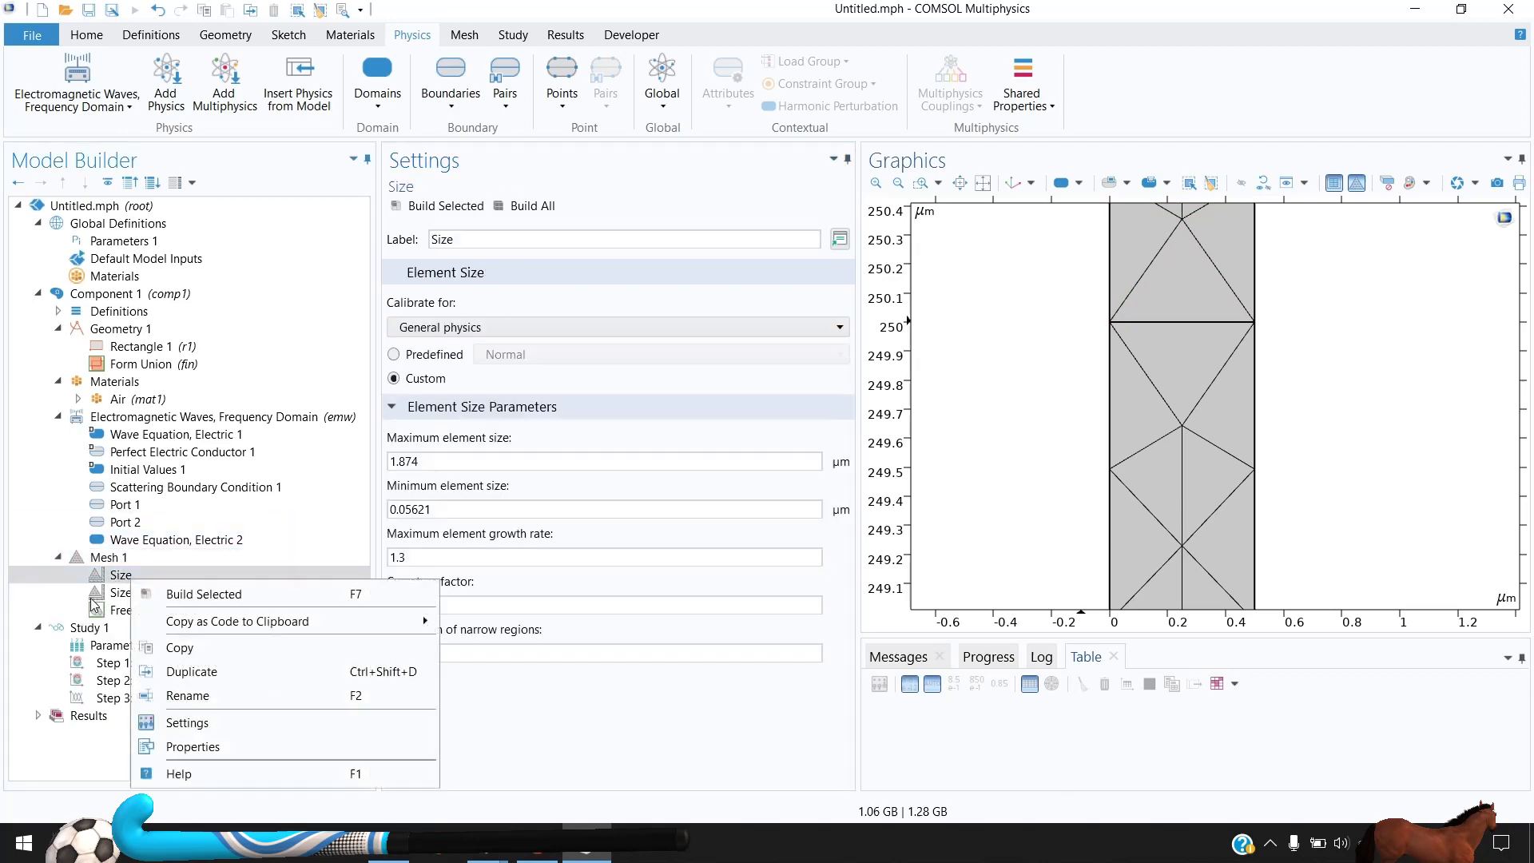
click(192, 672)
drag(116, 632, 119, 587)
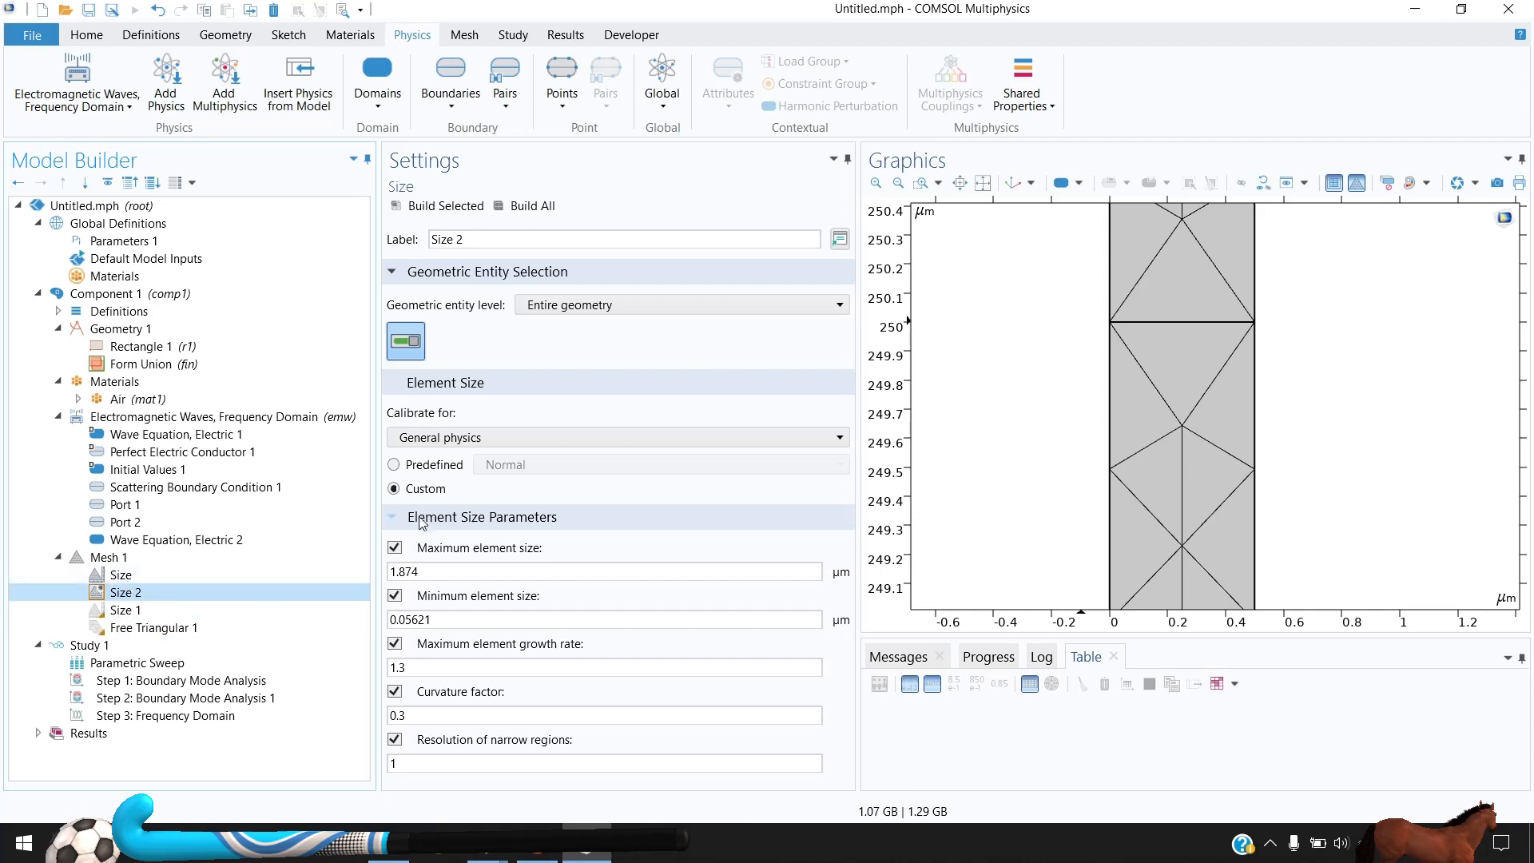
click(552, 310)
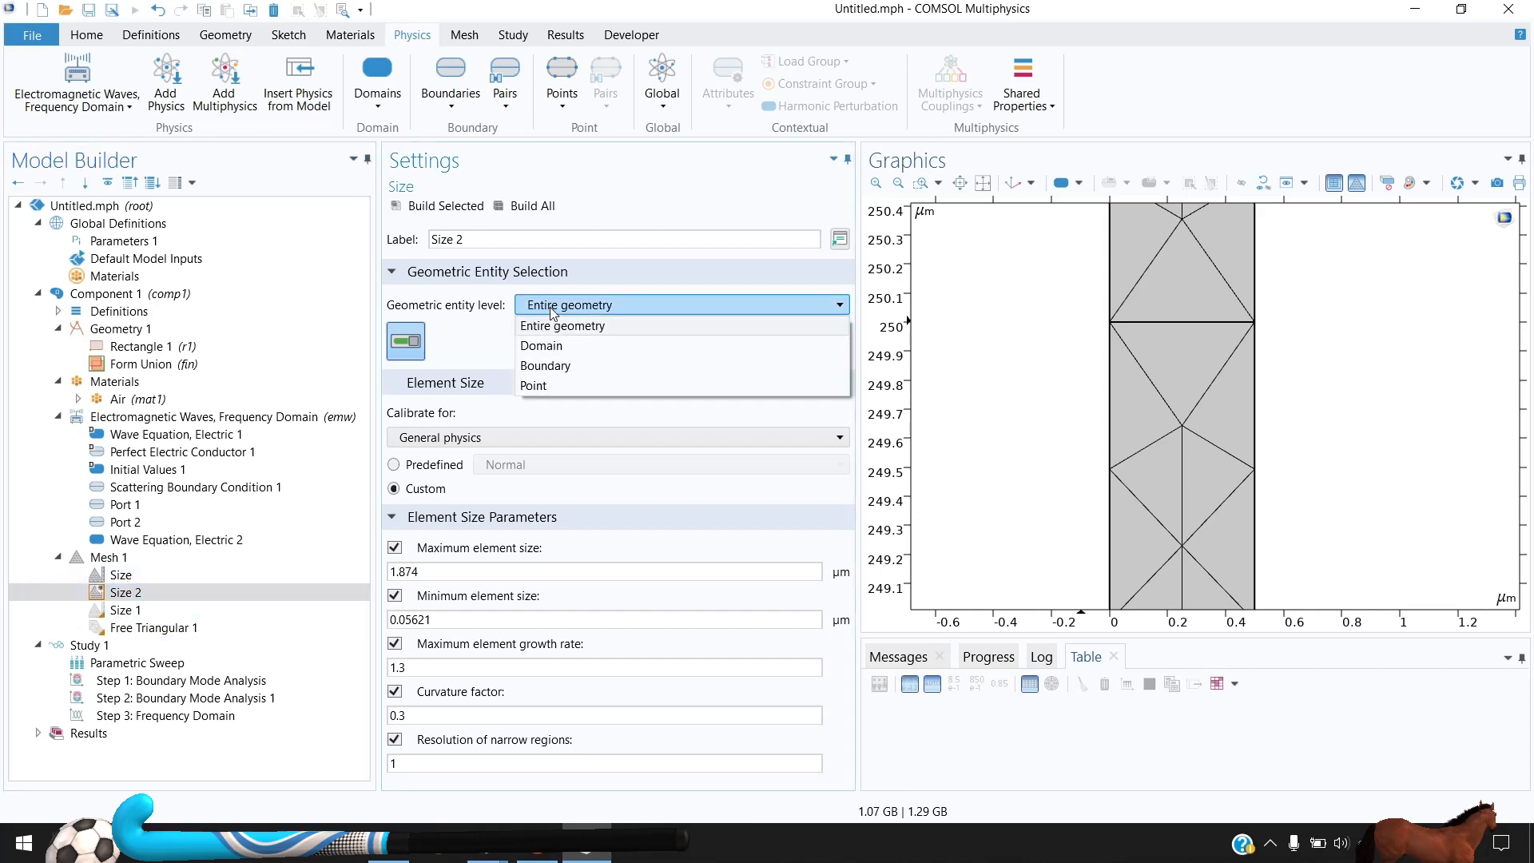
click(545, 365)
click(1170, 324)
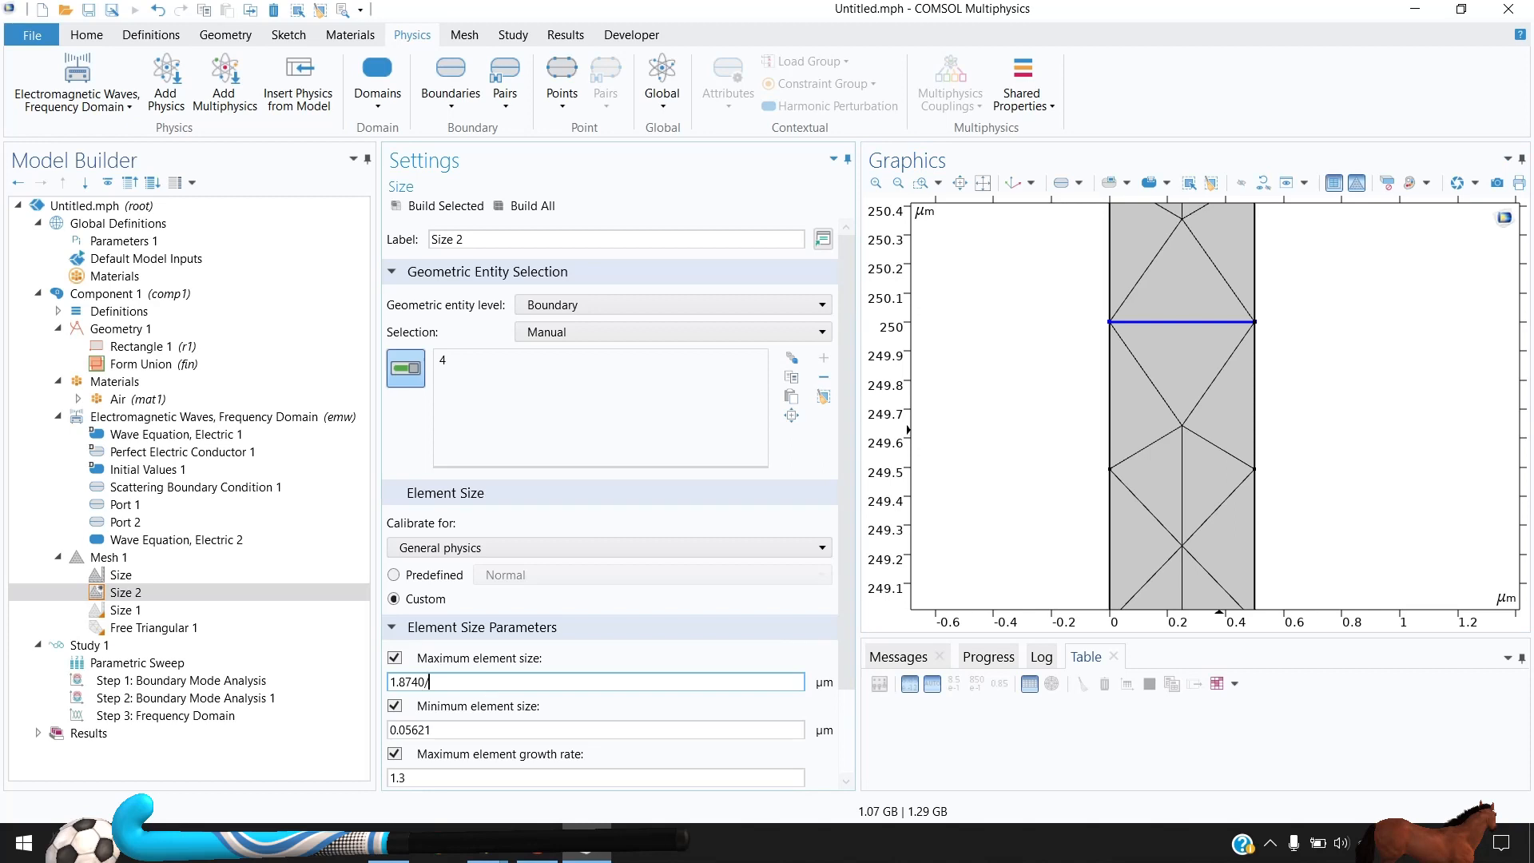
Set the interface boundary's maximum element size to 1.8740/1000 and minimum to 0.056210/1000 µm, and rebuild the whole mesh
key(Tab)
key(Right)
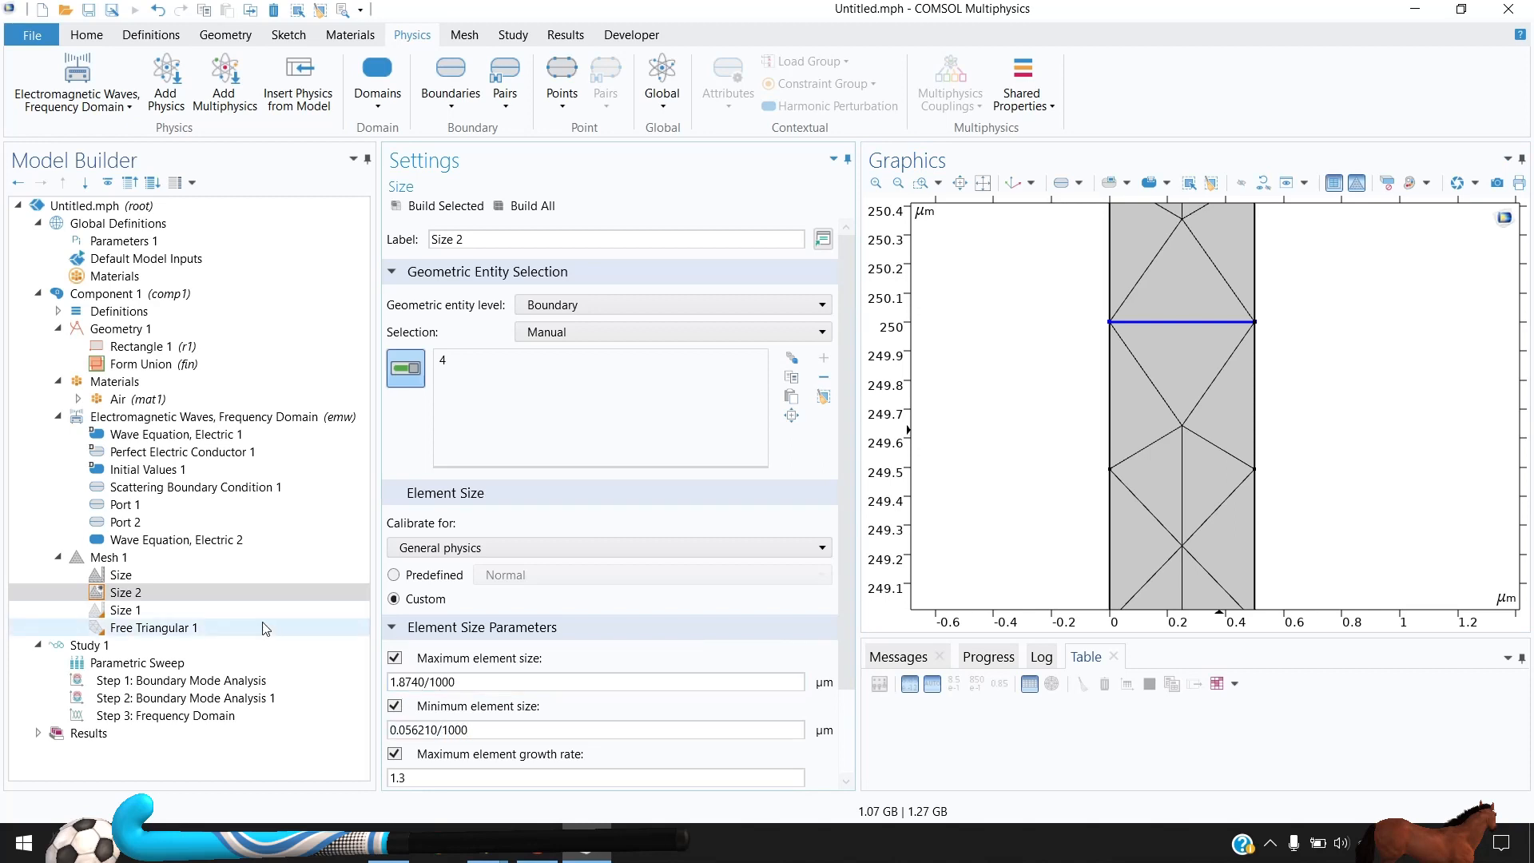
click(112, 557)
click(432, 206)
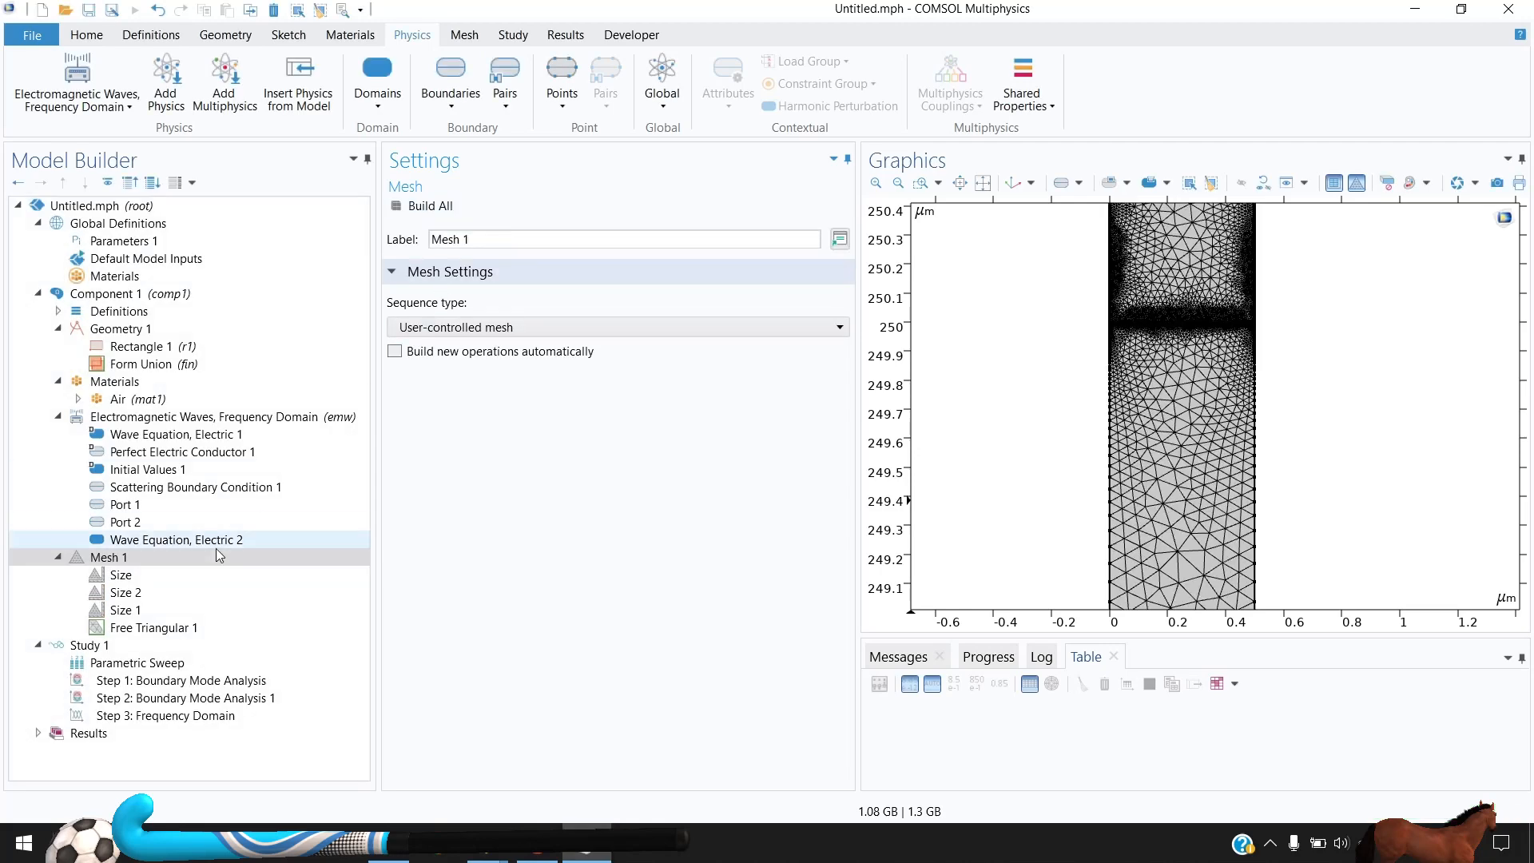
Compute Study 1 and check both convergence plots
click(299, 642)
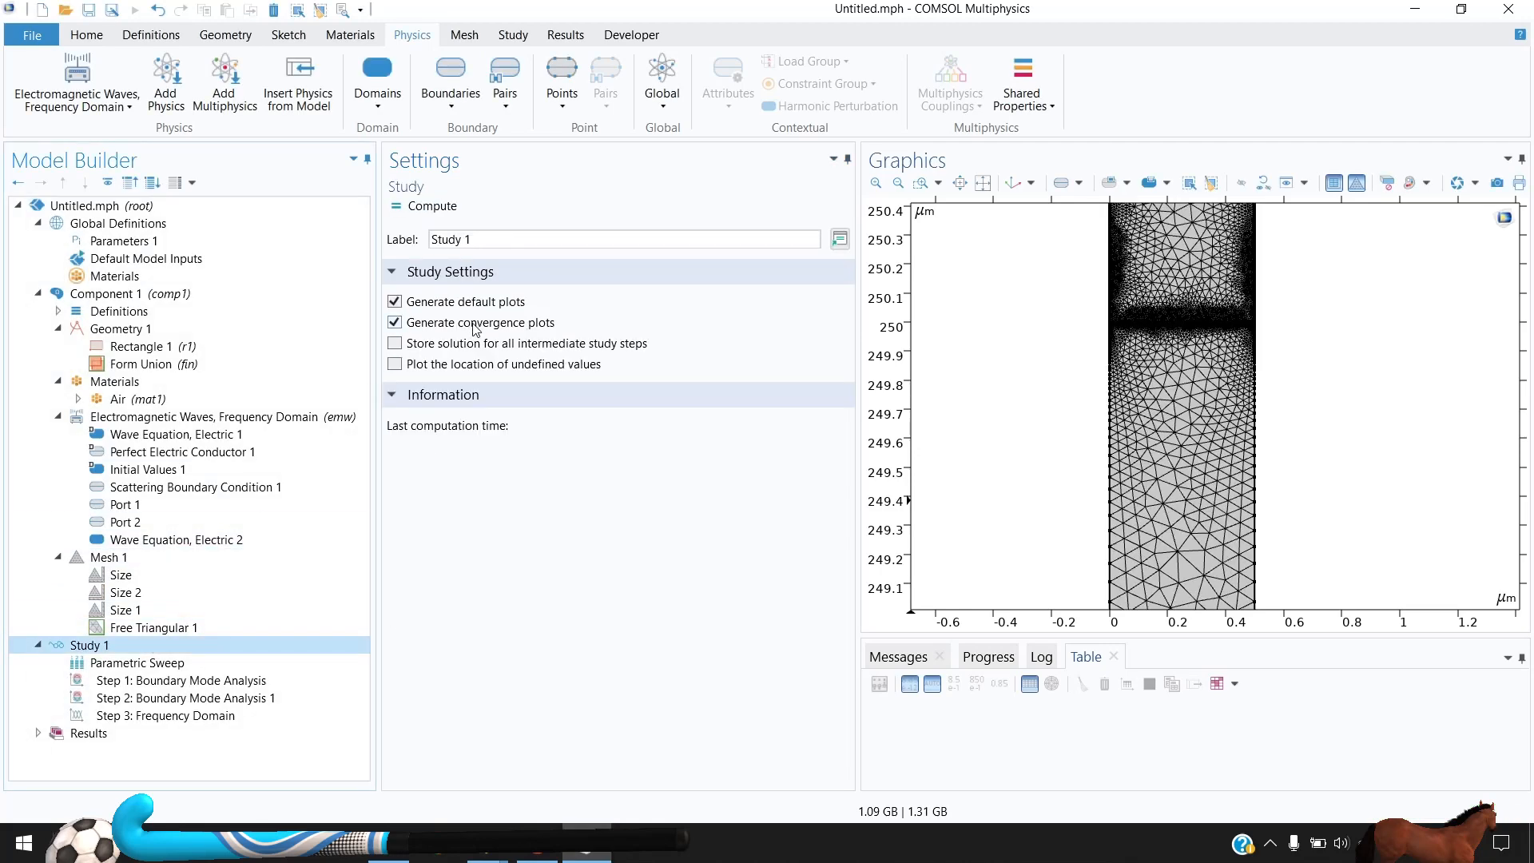
click(434, 209)
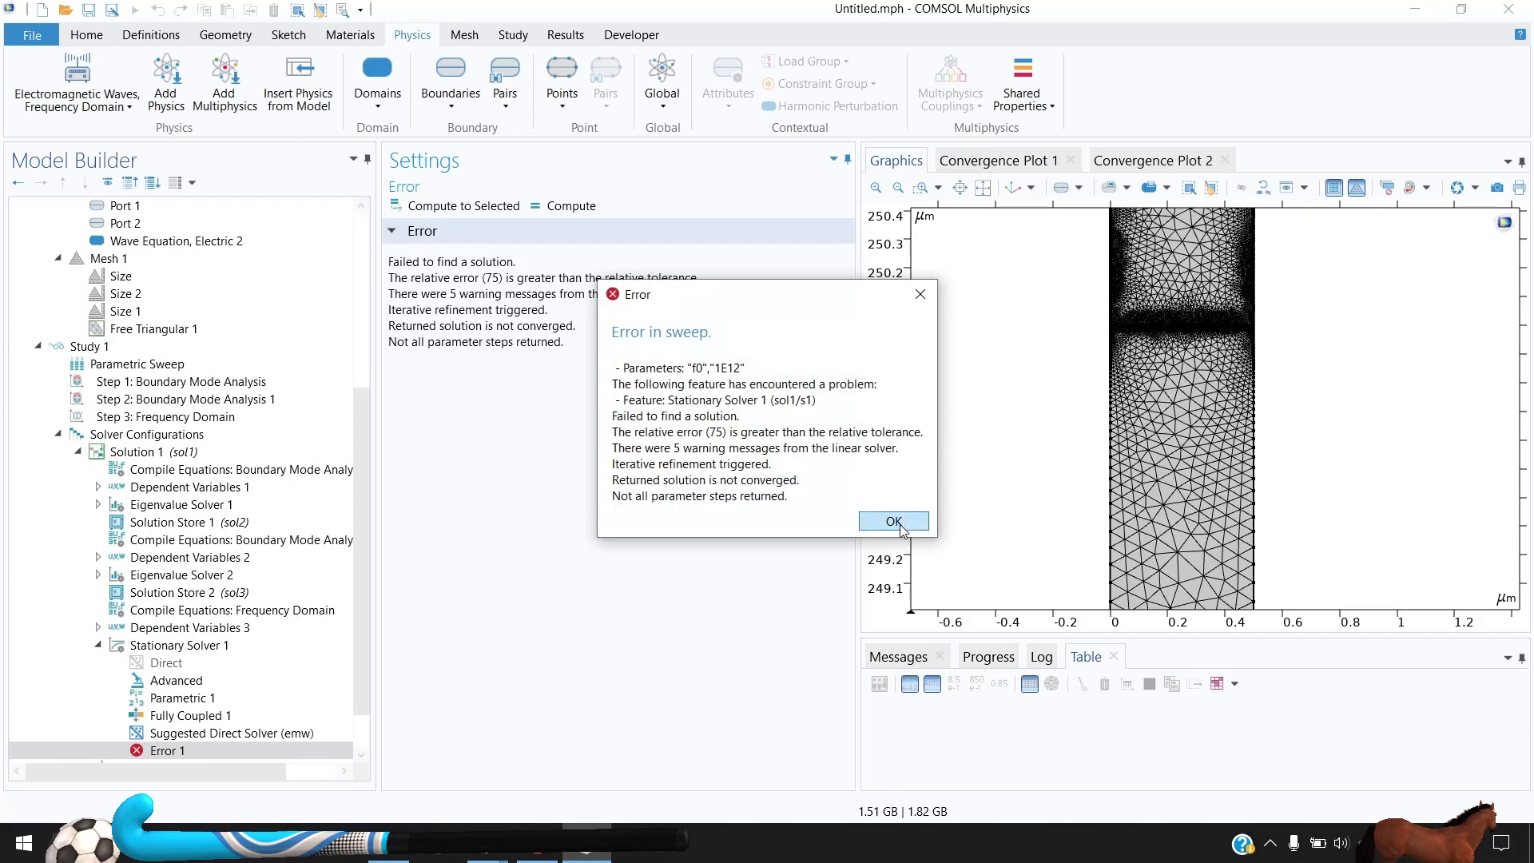
click(901, 519)
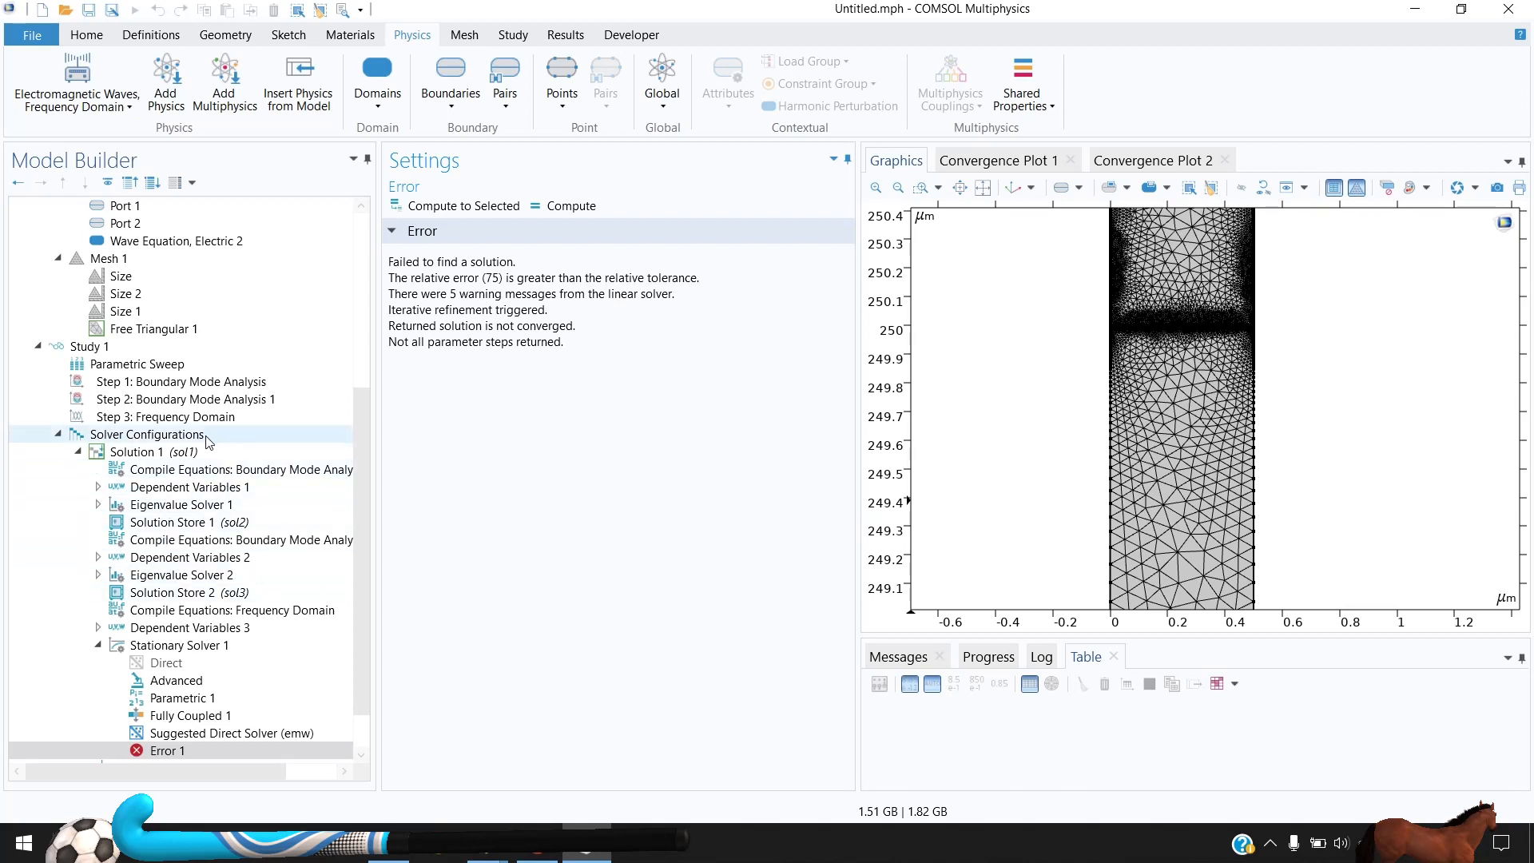
click(999, 162)
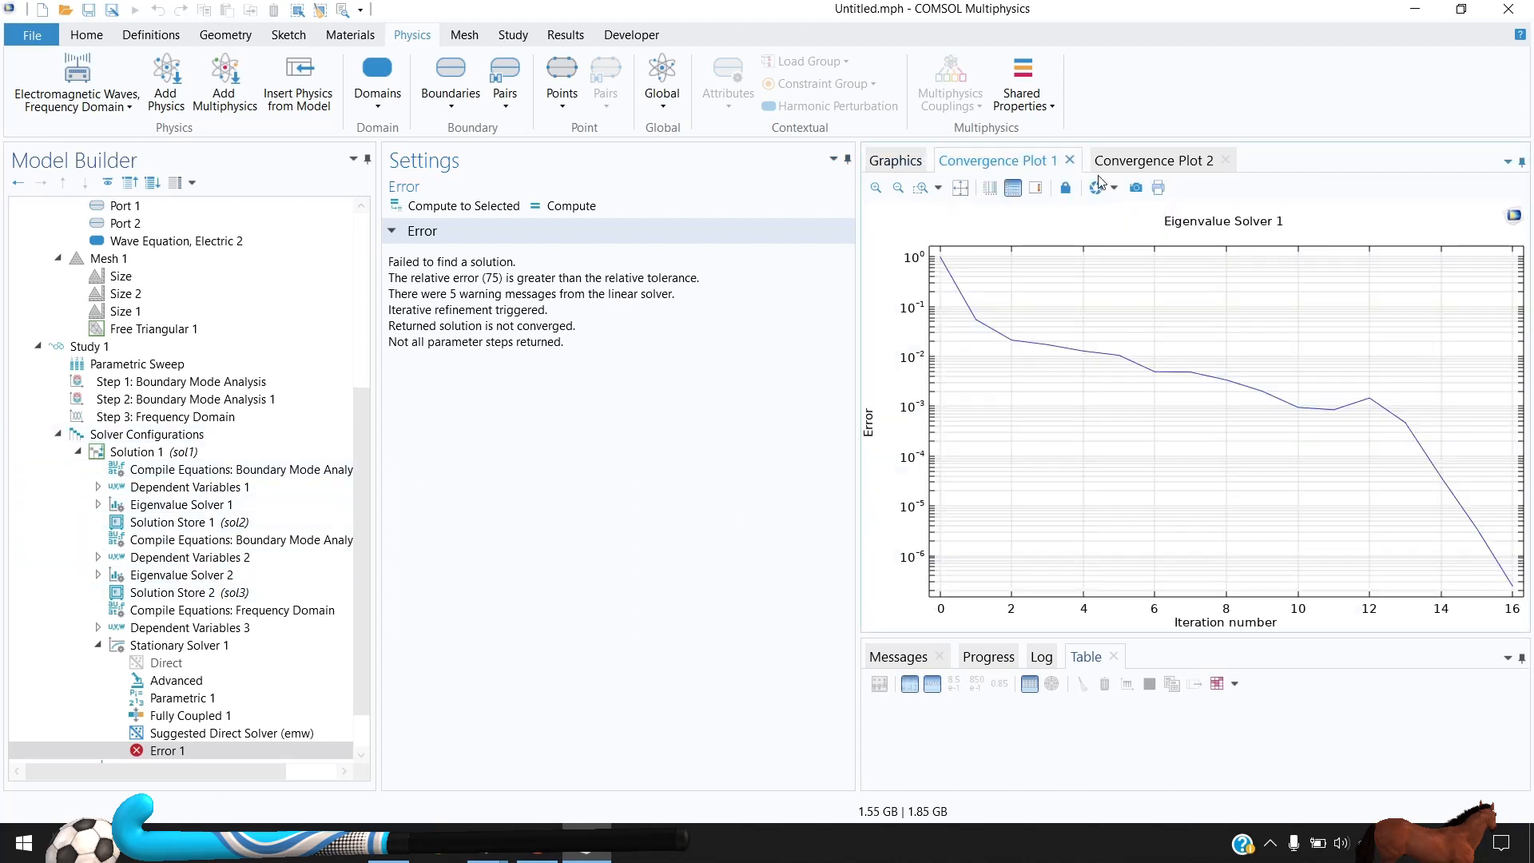
click(1153, 163)
click(896, 160)
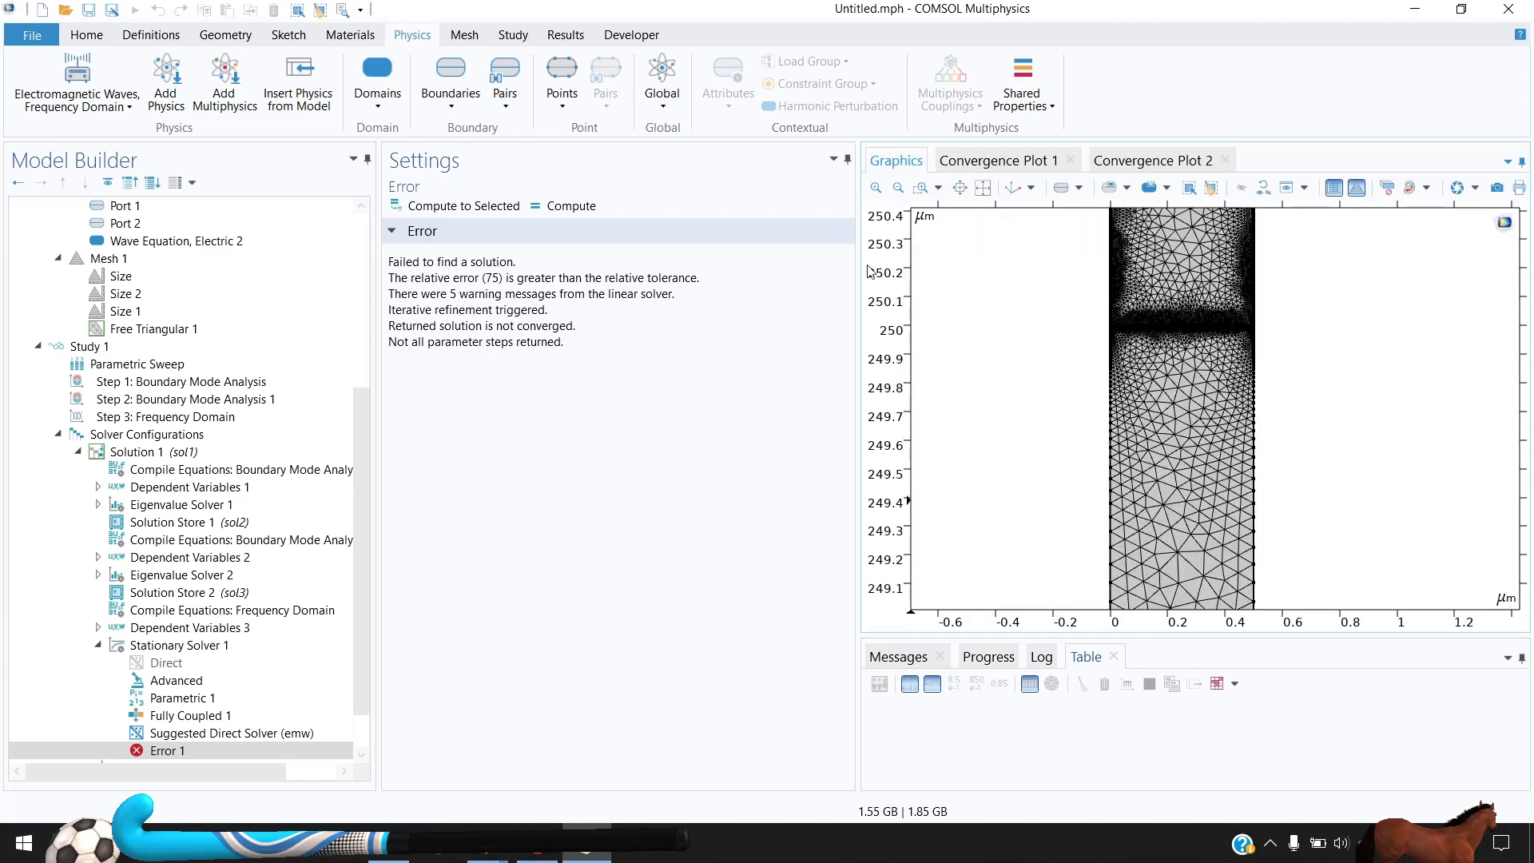
Redefine the f0 sweep range by number of values, from 5[THz] to 207[THz] with 50 values
click(169, 365)
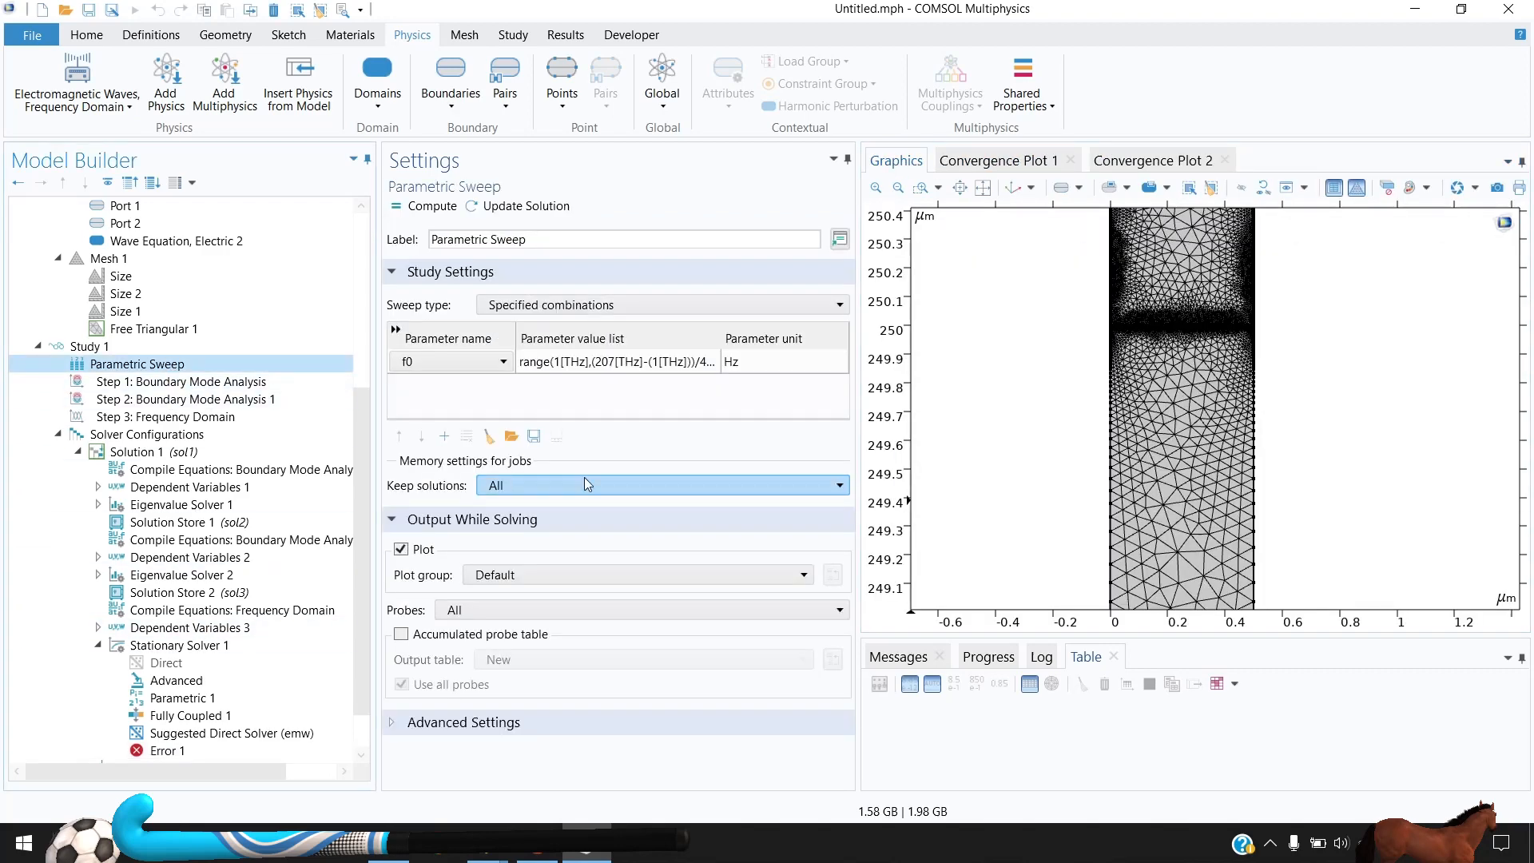
click(571, 366)
click(557, 437)
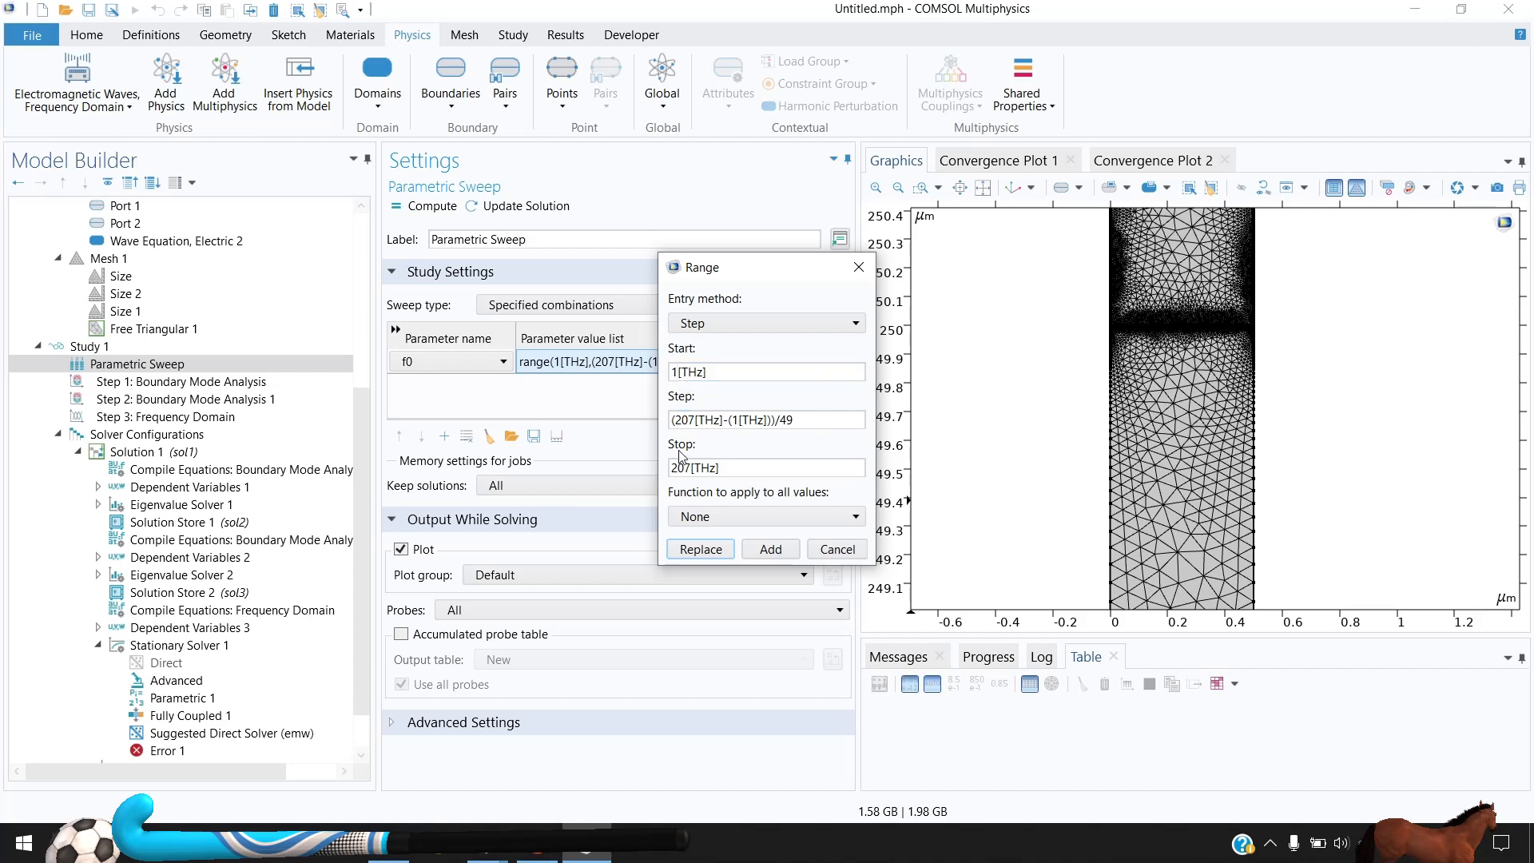
click(835, 323)
click(827, 353)
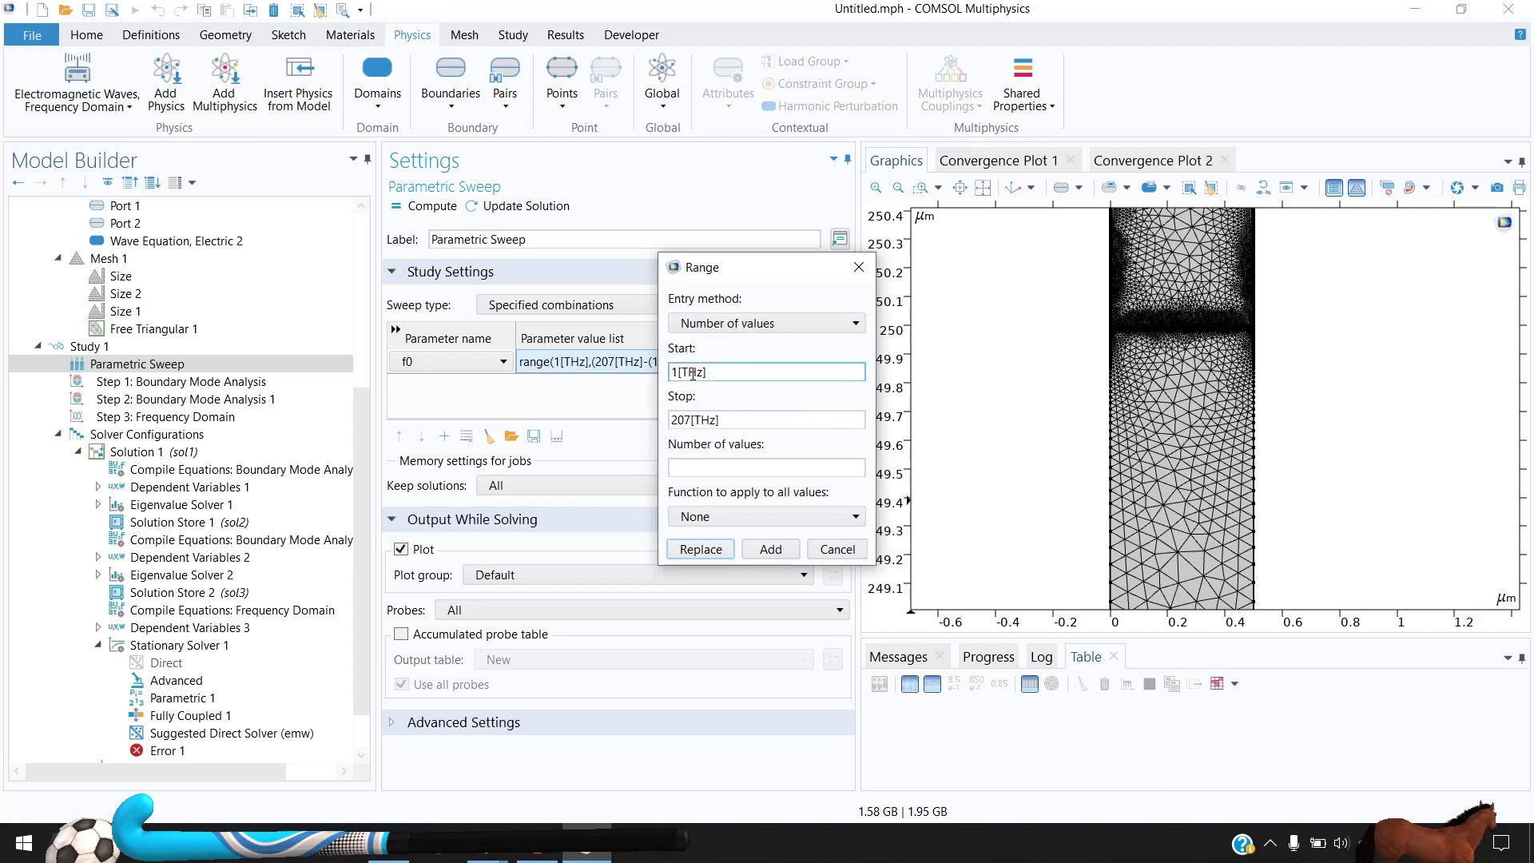
drag(681, 372, 668, 377)
text(5)
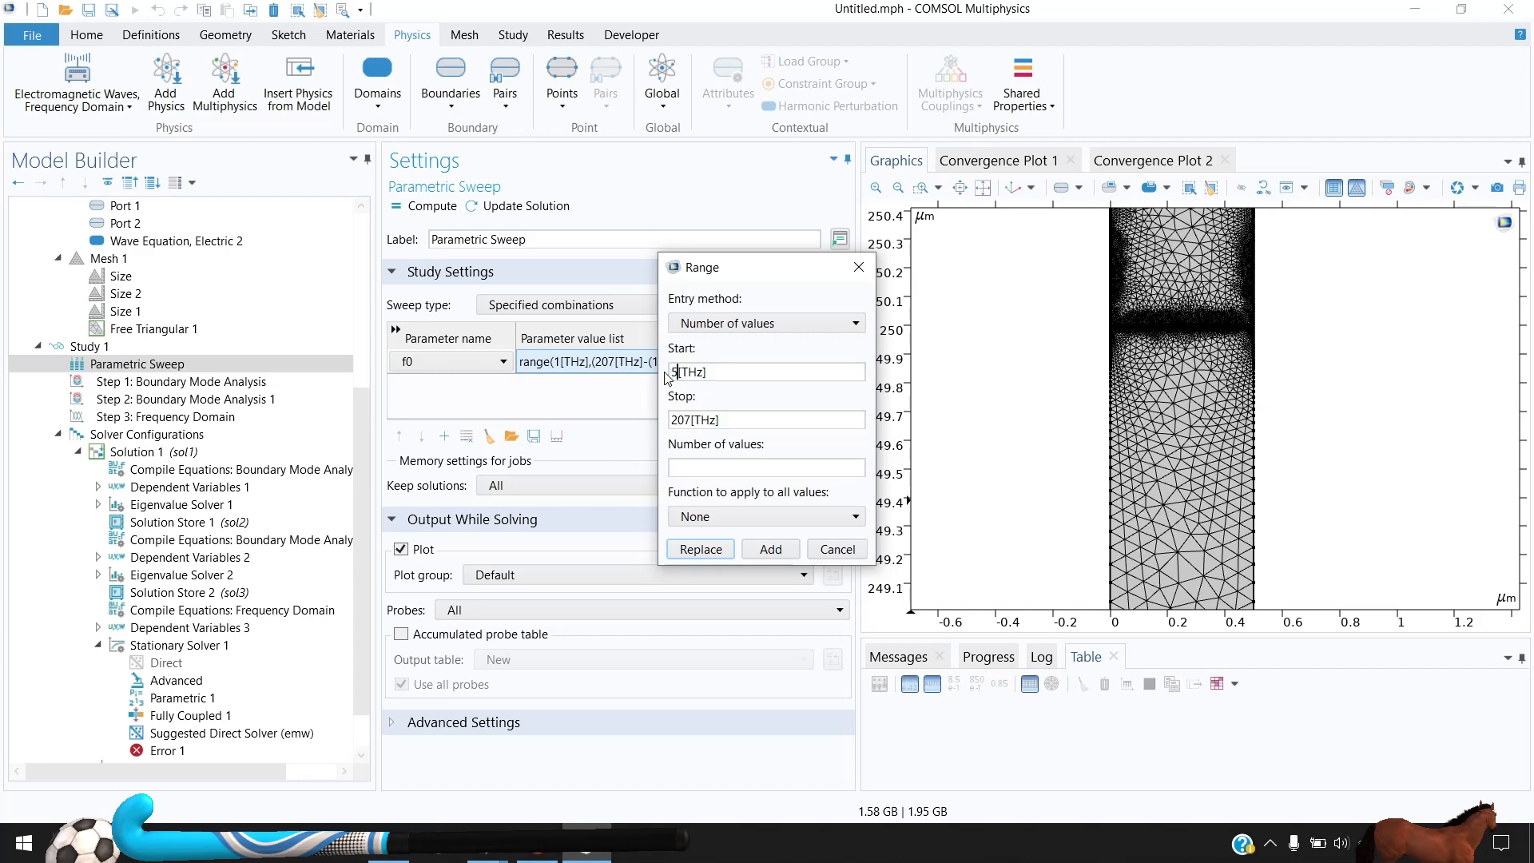
click(719, 468)
text(41)
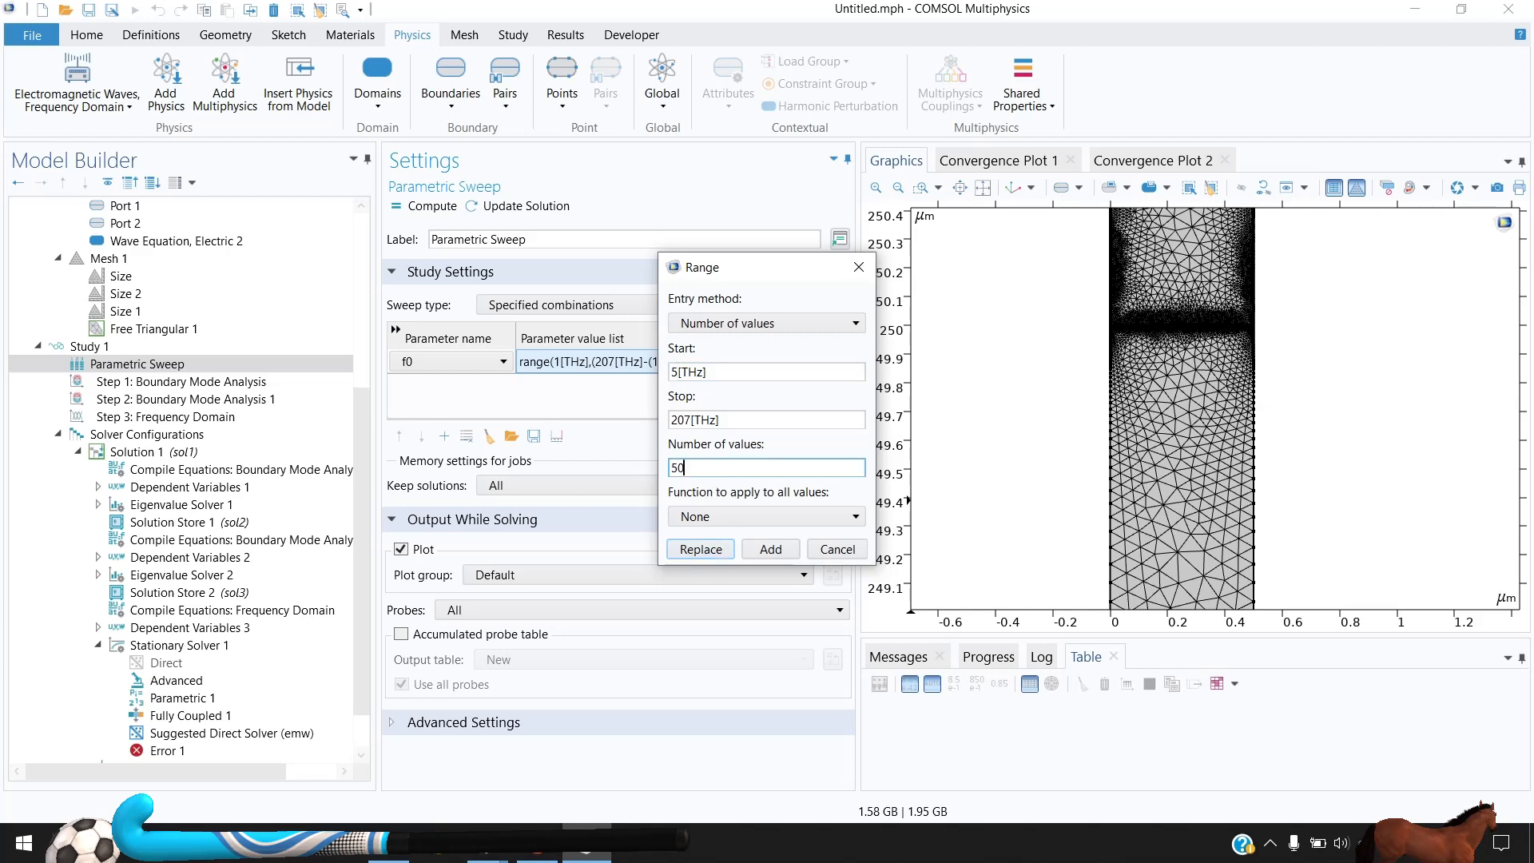
click(700, 549)
click(87, 35)
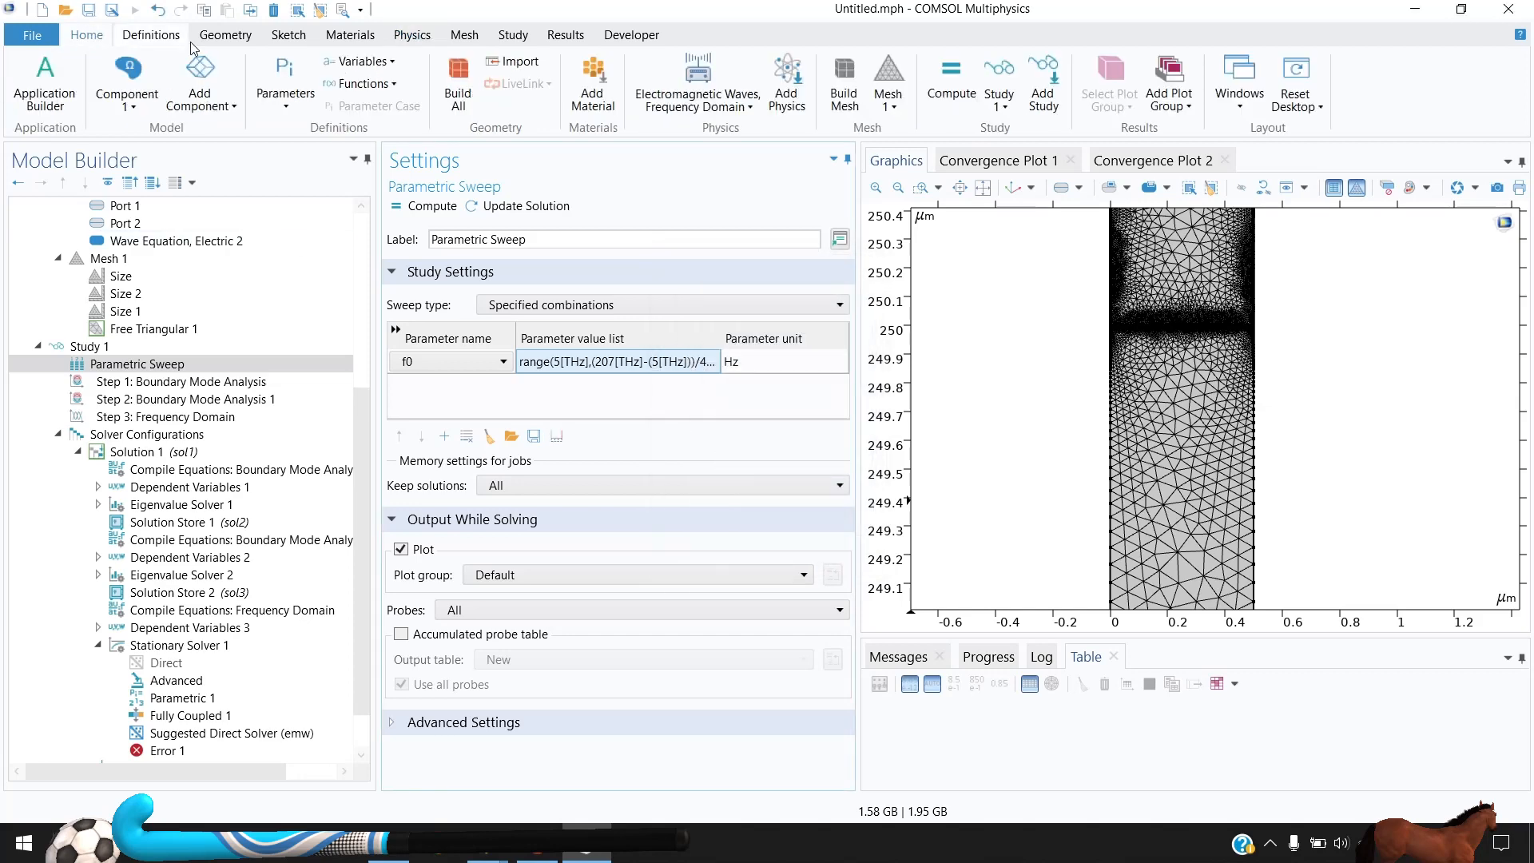
Compute Study 1 over the f0 sweep and check the convergence plots of both eigenvalue solvers
click(951, 84)
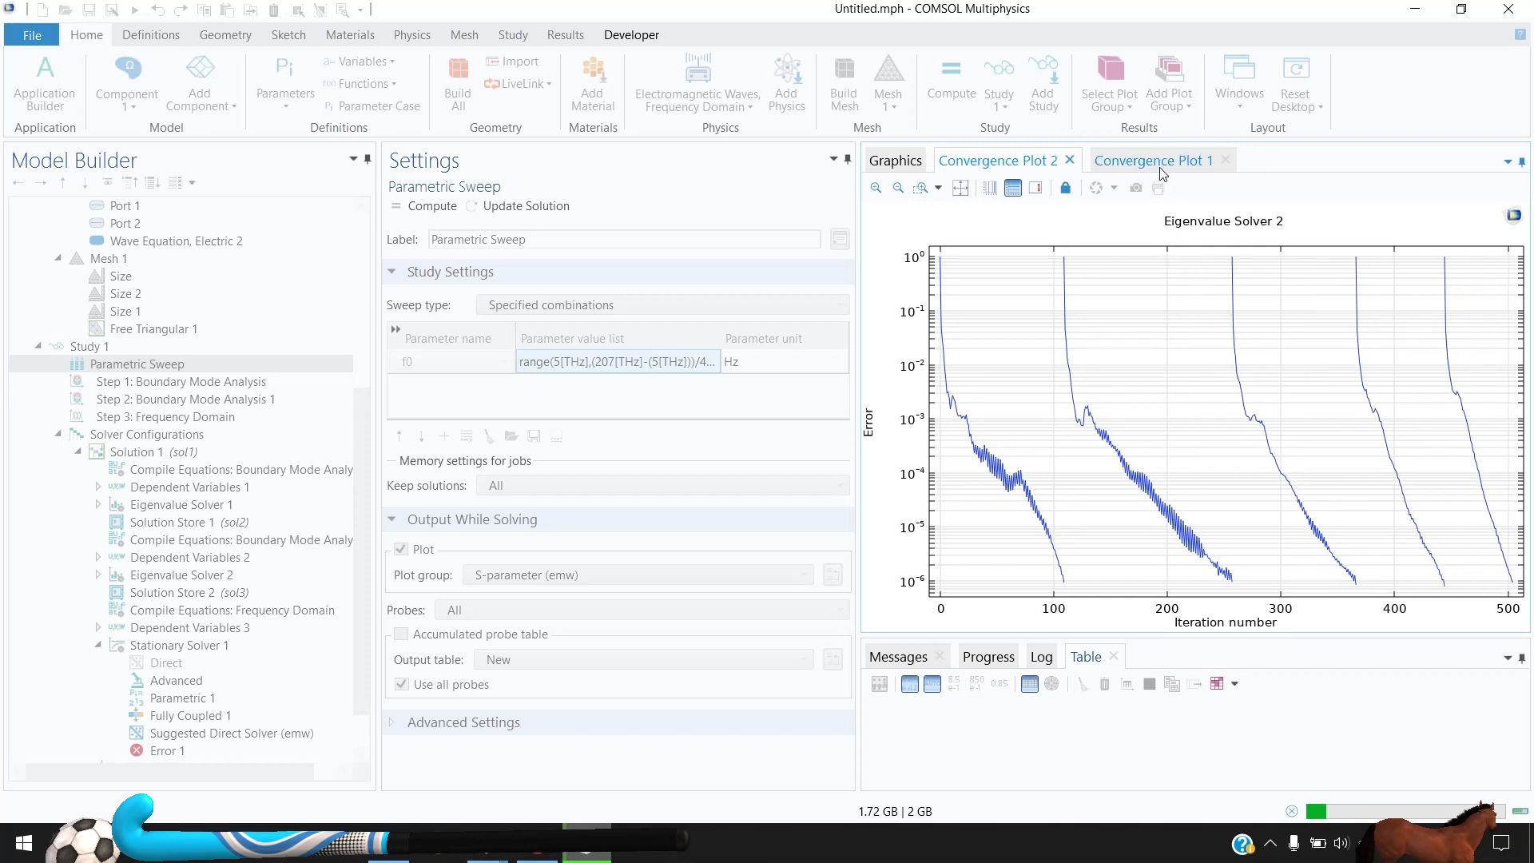
click(1159, 166)
click(999, 156)
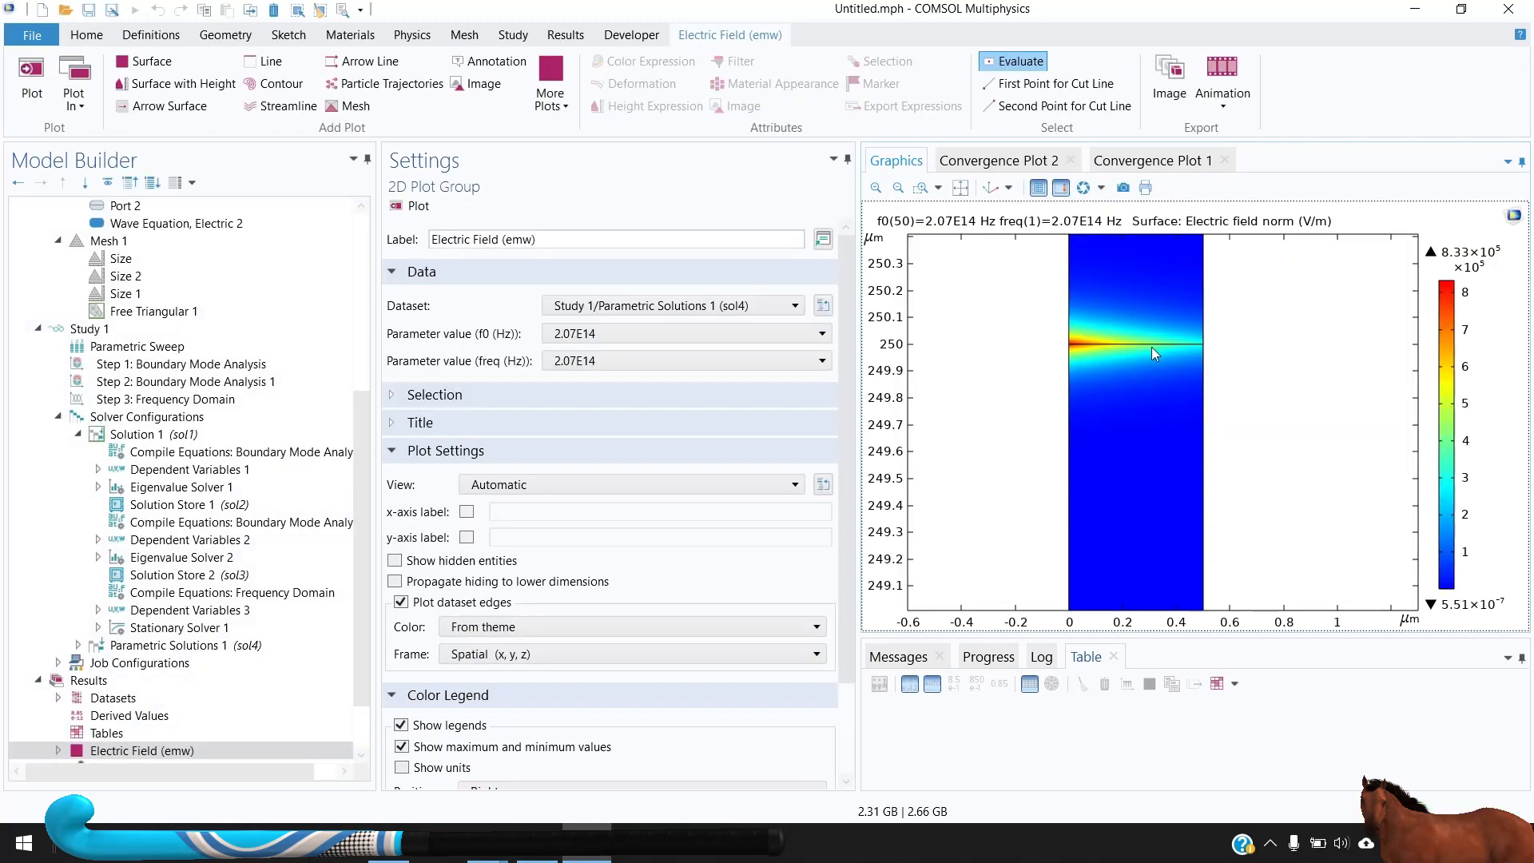
click(1135, 163)
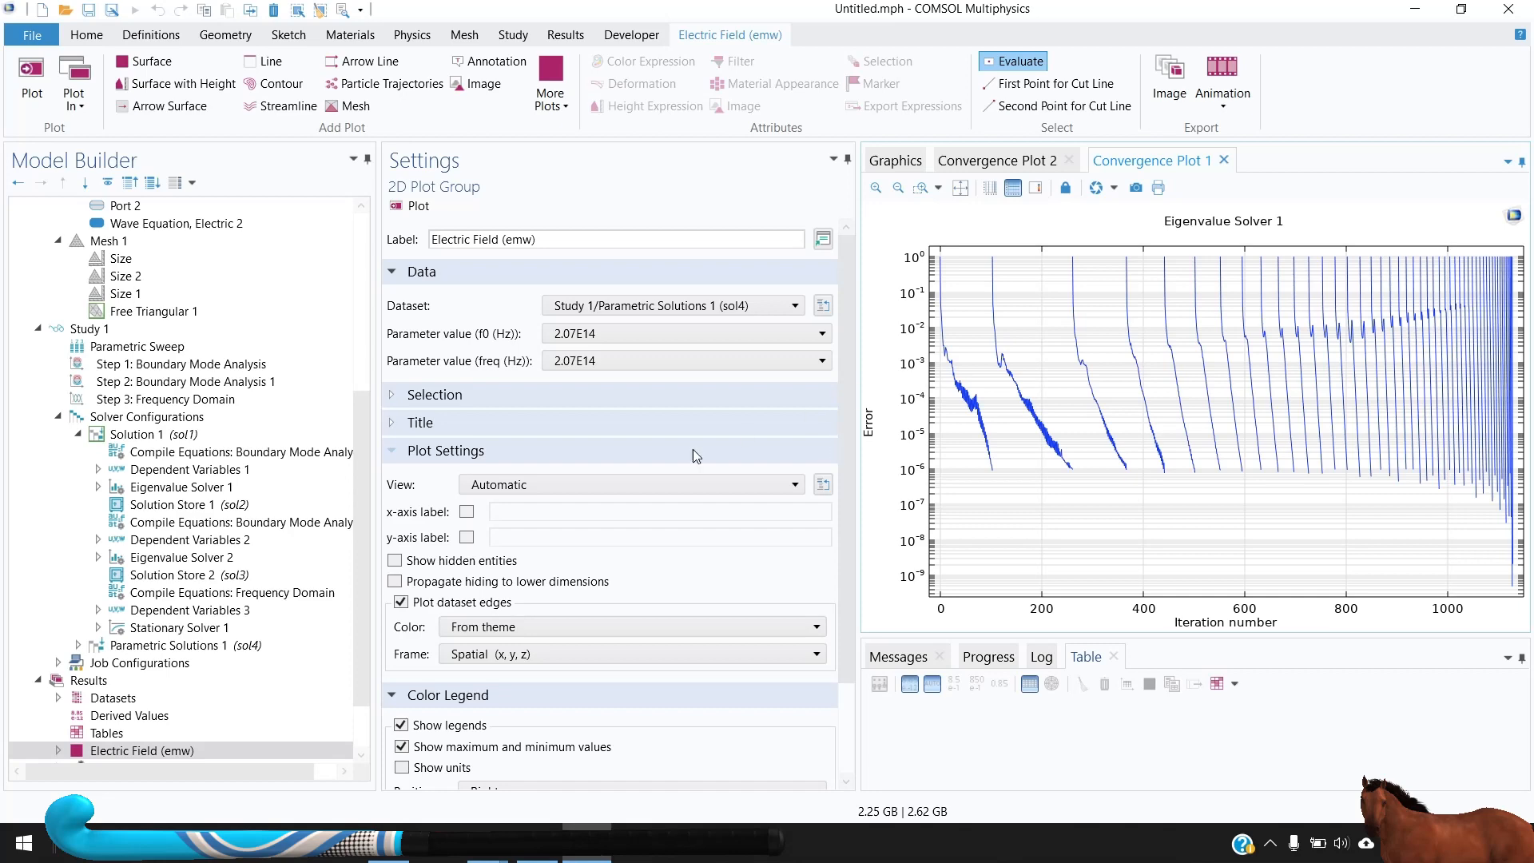
Show the Electric Field (emw) surface plot and inspect the field around the 250 µm interface
scroll(290, 487, down, 2)
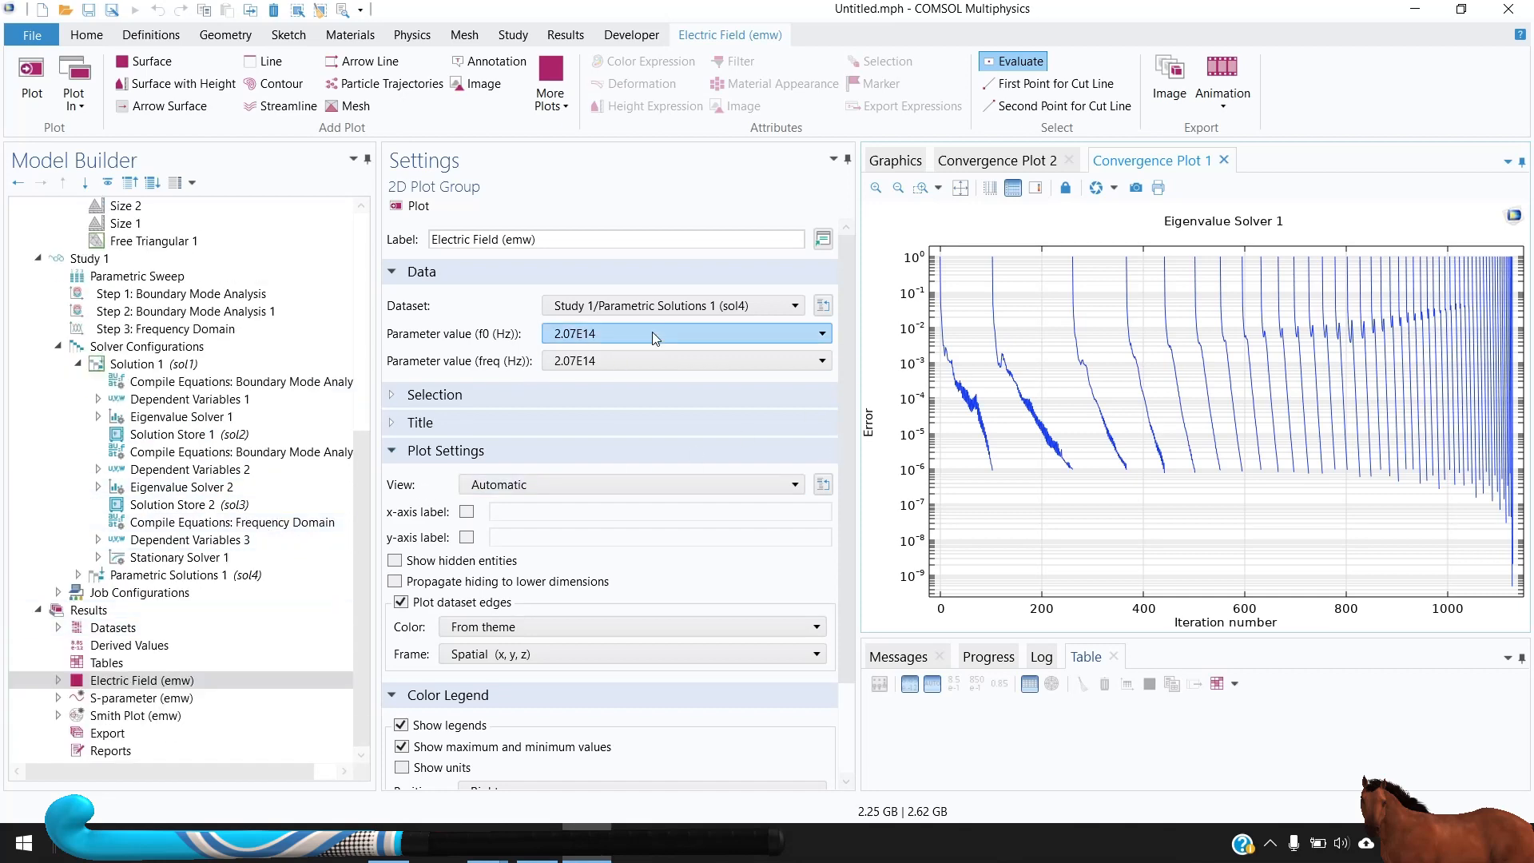
click(58, 679)
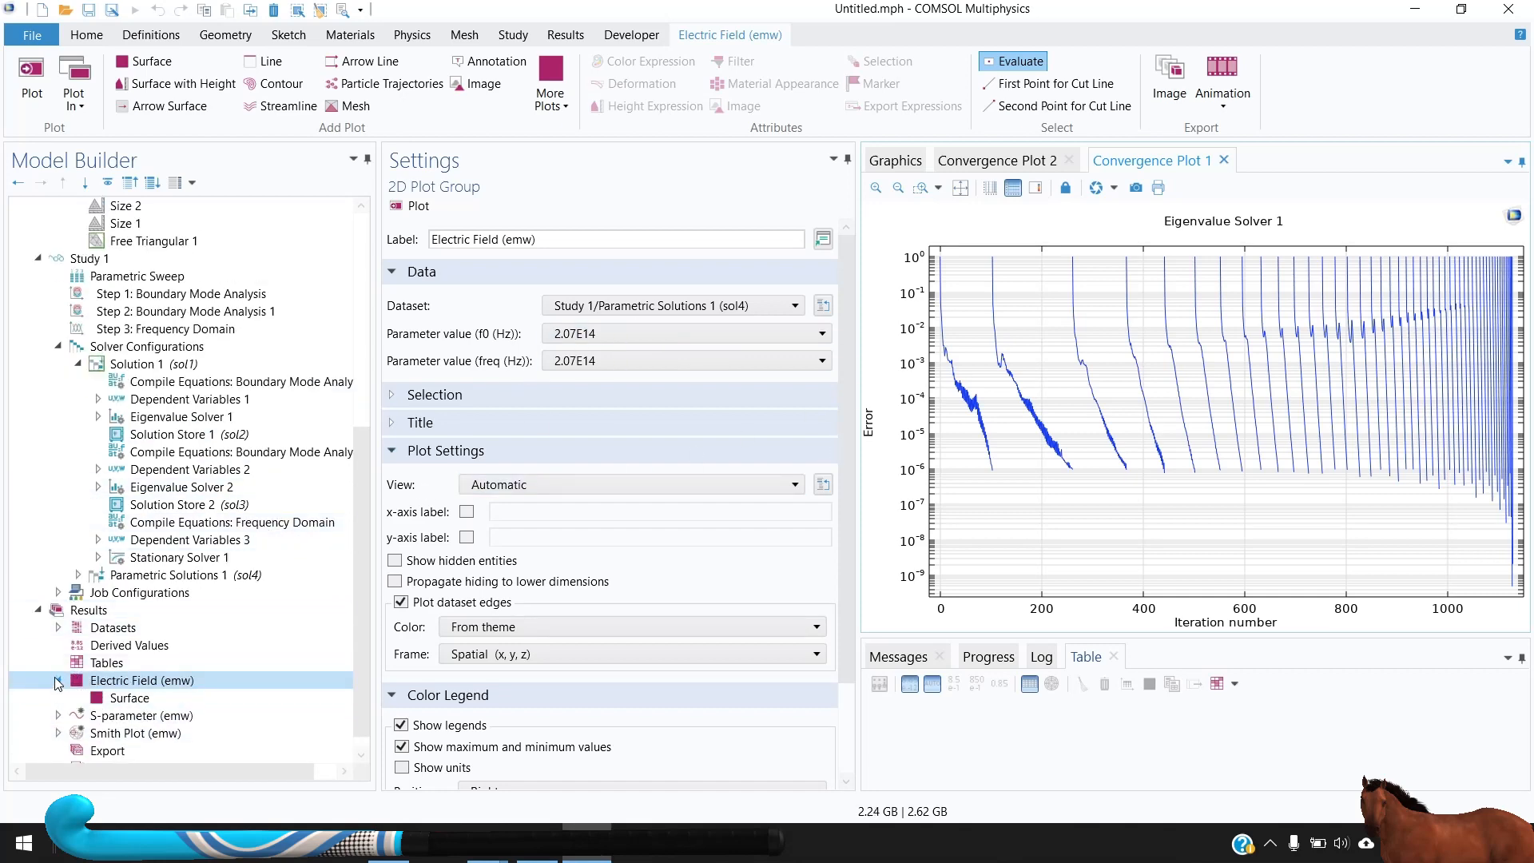
click(142, 698)
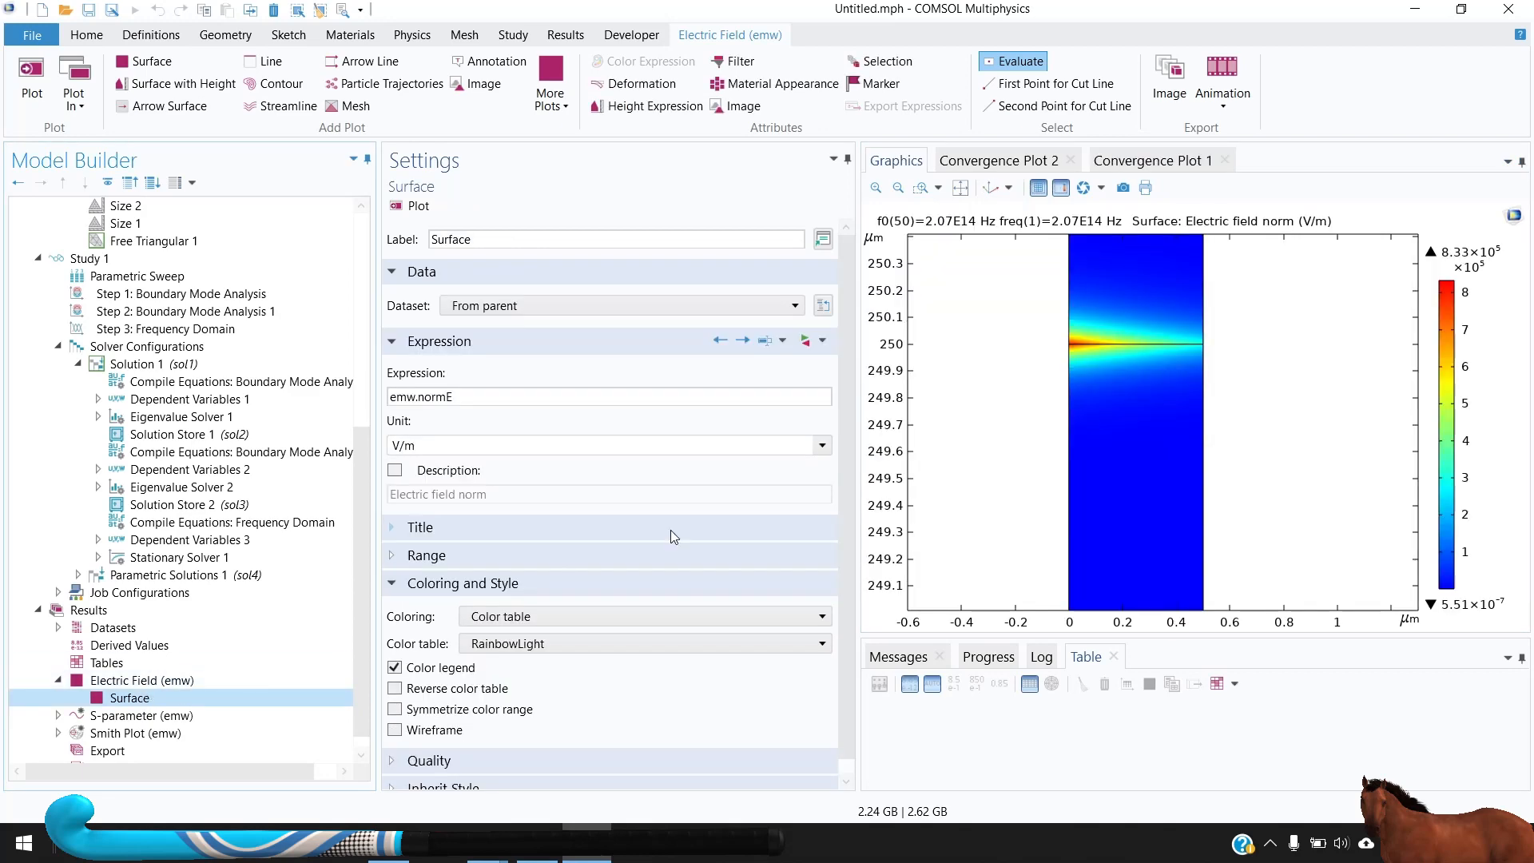
drag(1002, 360, 991, 463)
scroll(1044, 487, up, 1)
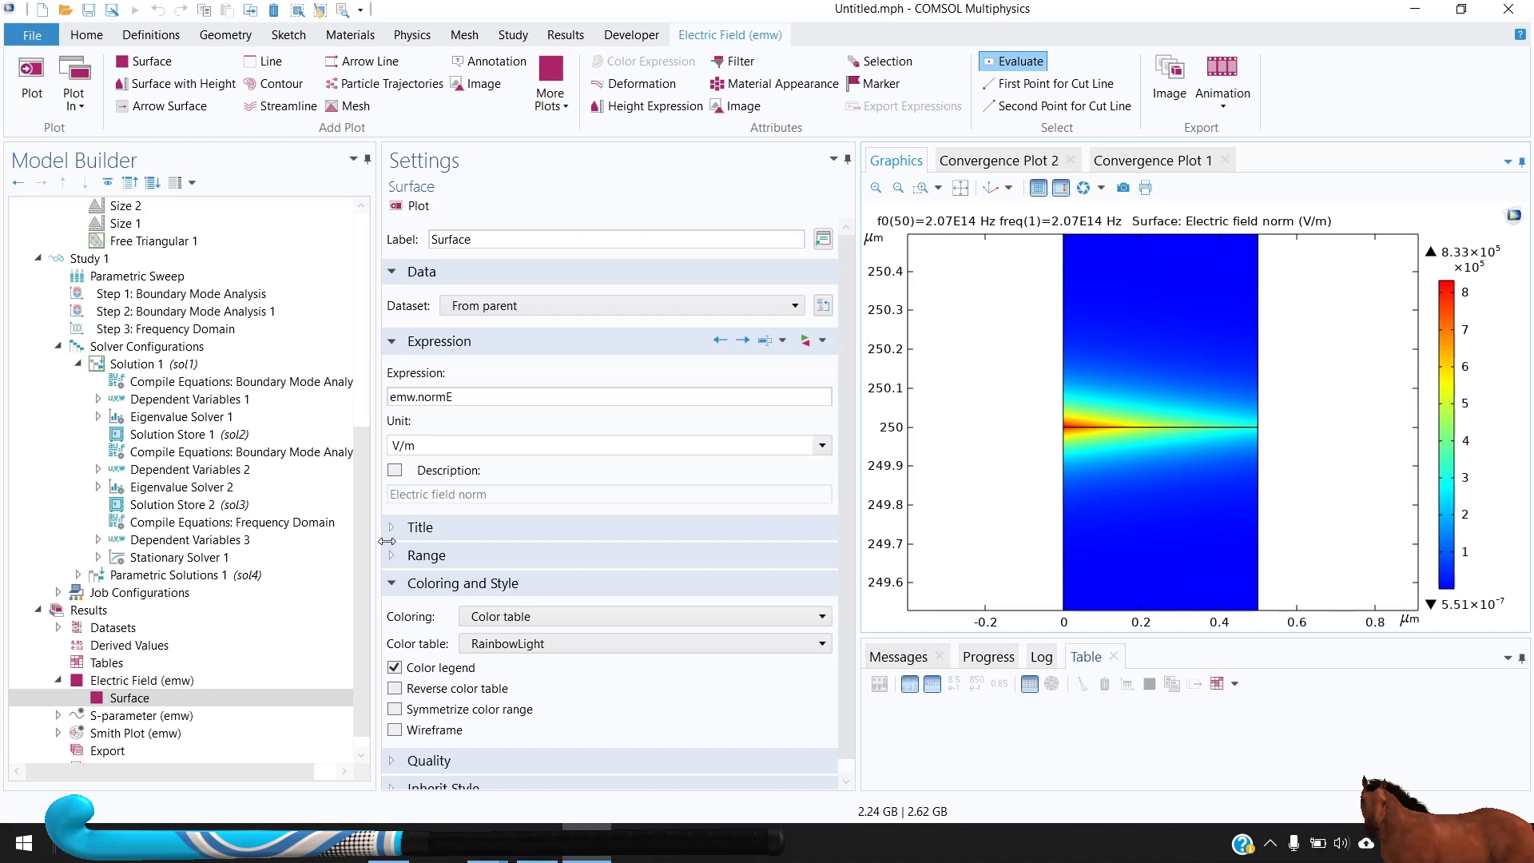
Plot the electric field norm at f0 = 1.0806E14 Hz and inspect it around the 250 µm interface
click(166, 681)
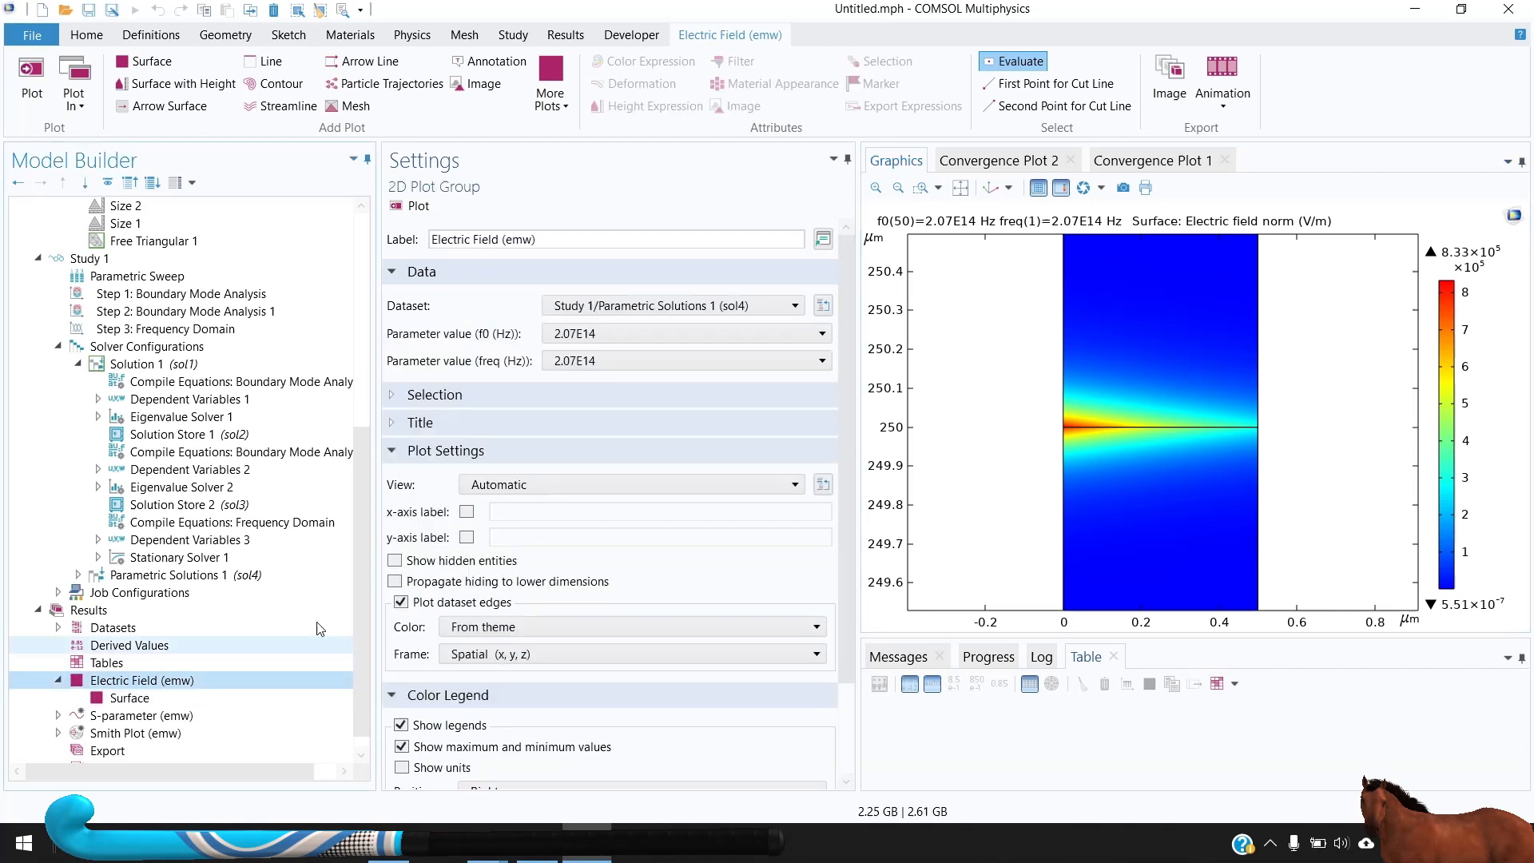
click(605, 361)
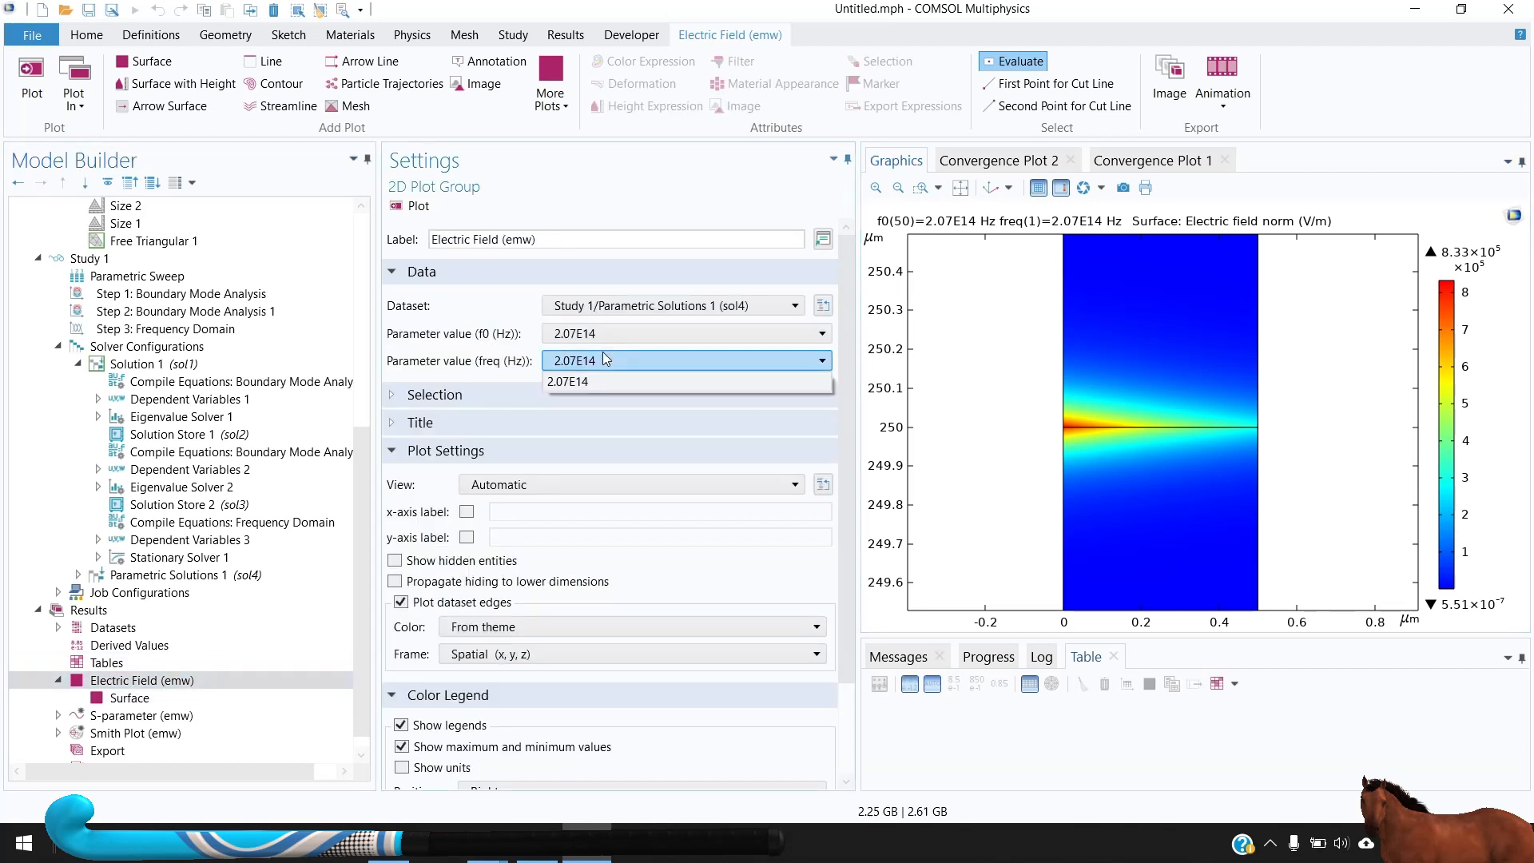
click(601, 334)
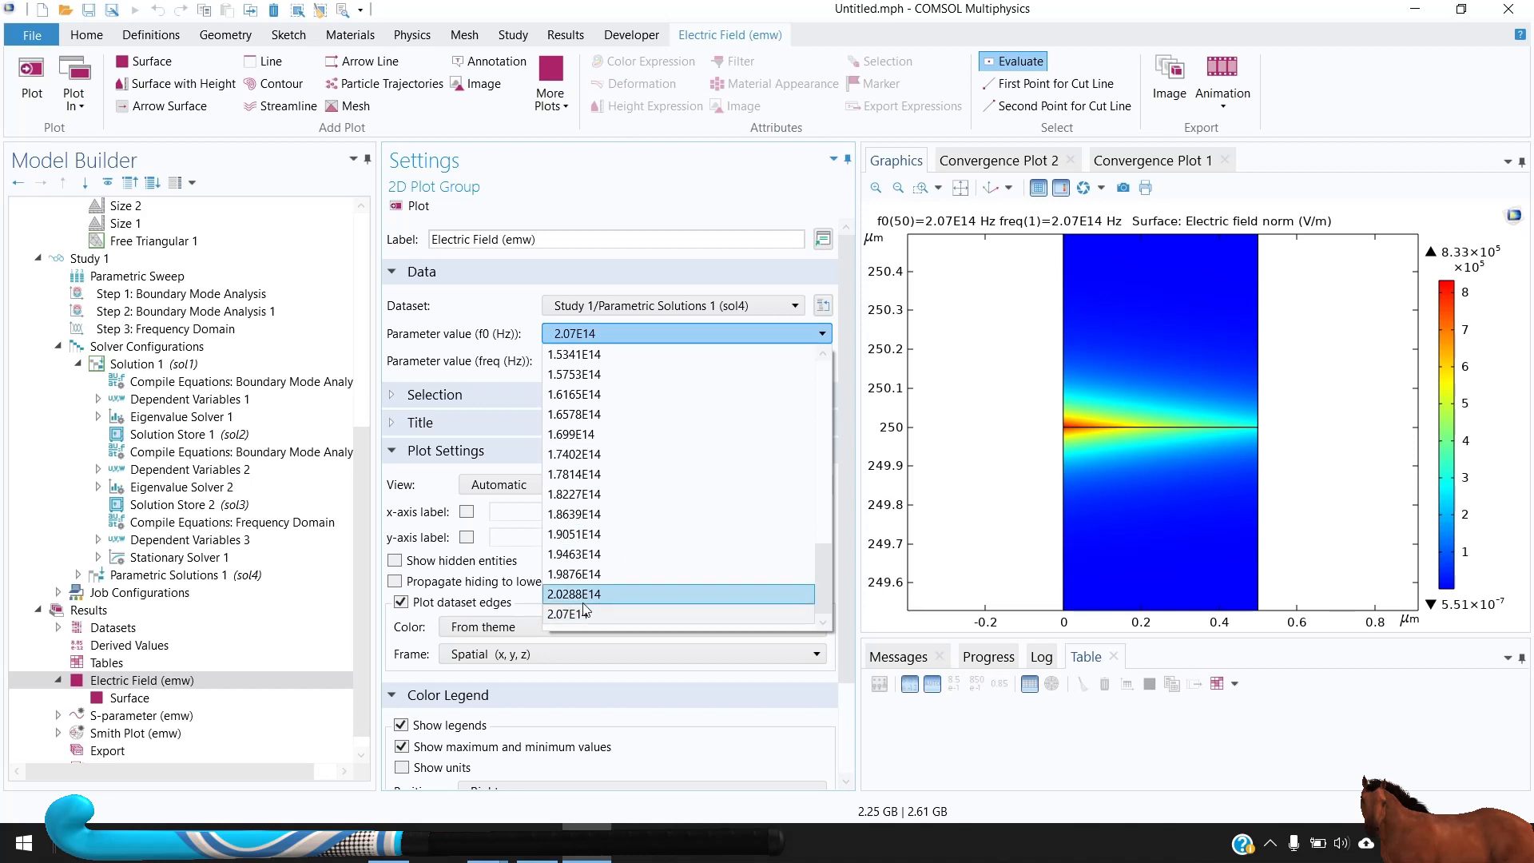
scroll(616, 574, up, 1)
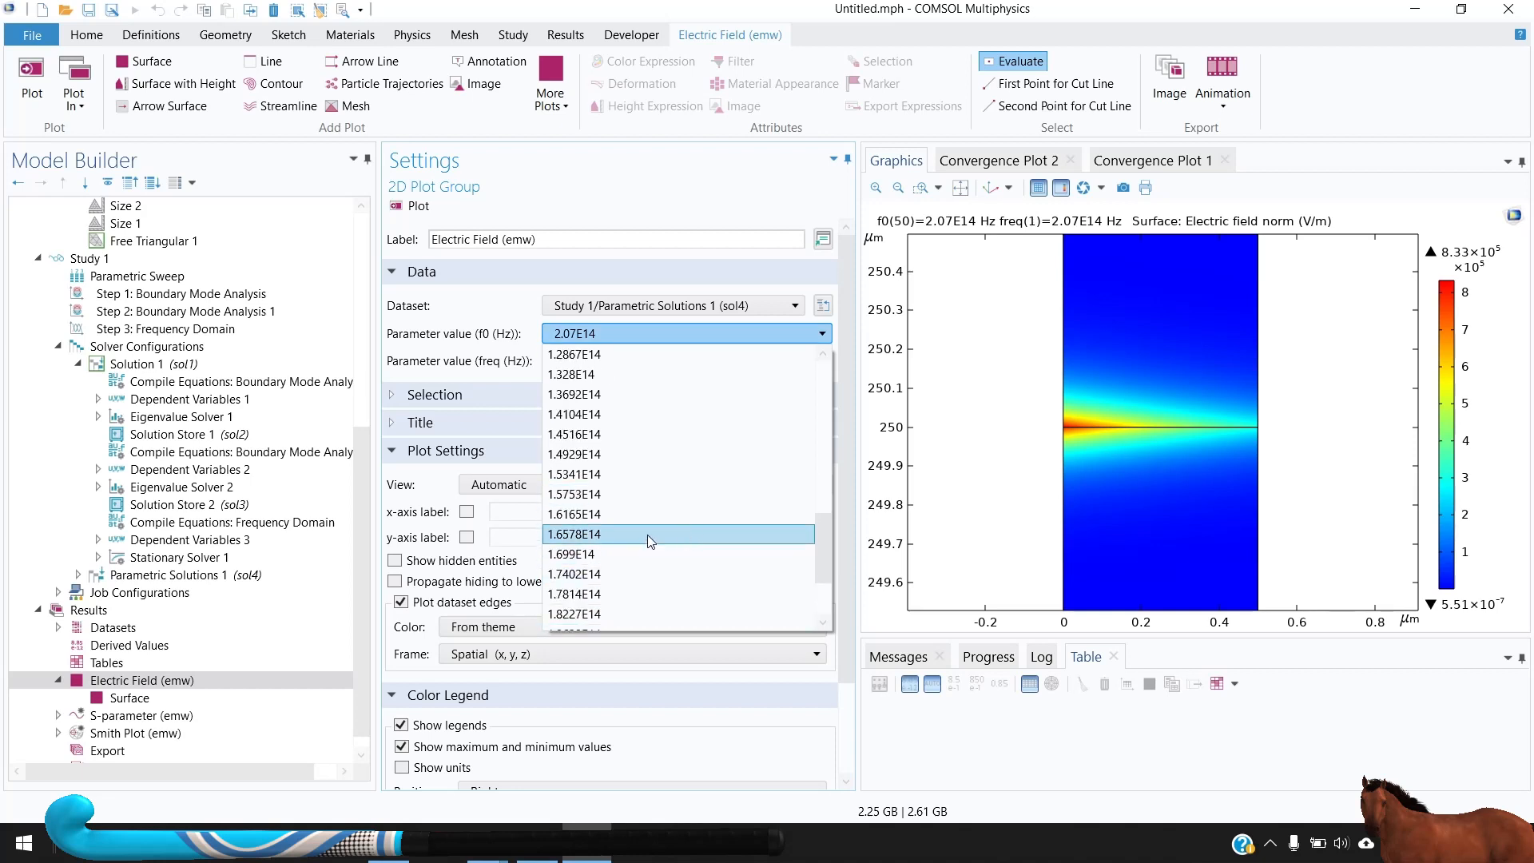
scroll(601, 505, up, 1)
scroll(599, 501, up, 4)
click(599, 500)
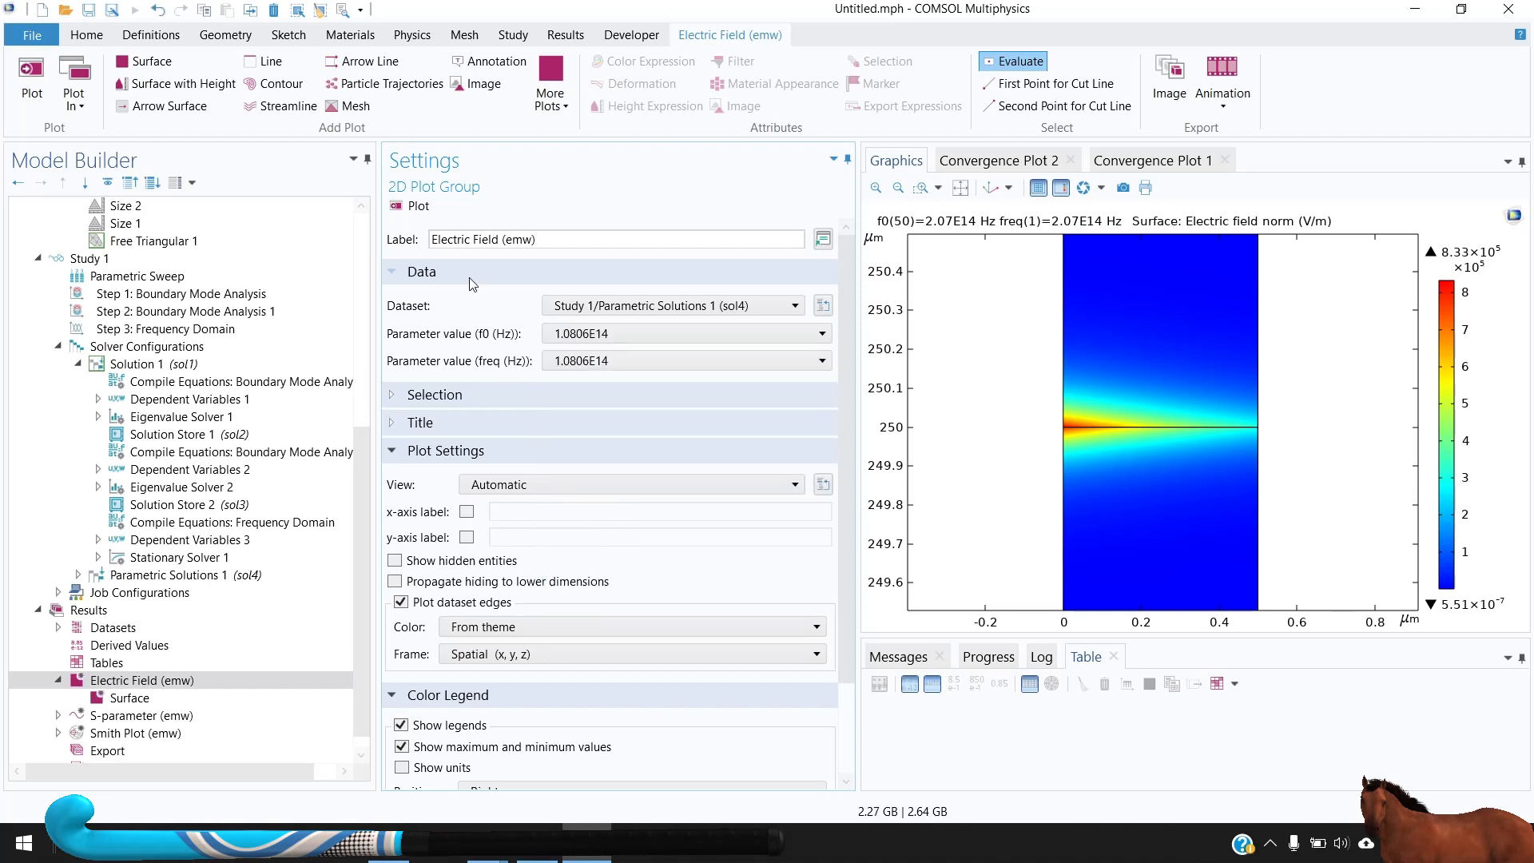
click(408, 205)
scroll(1119, 511, down, 5)
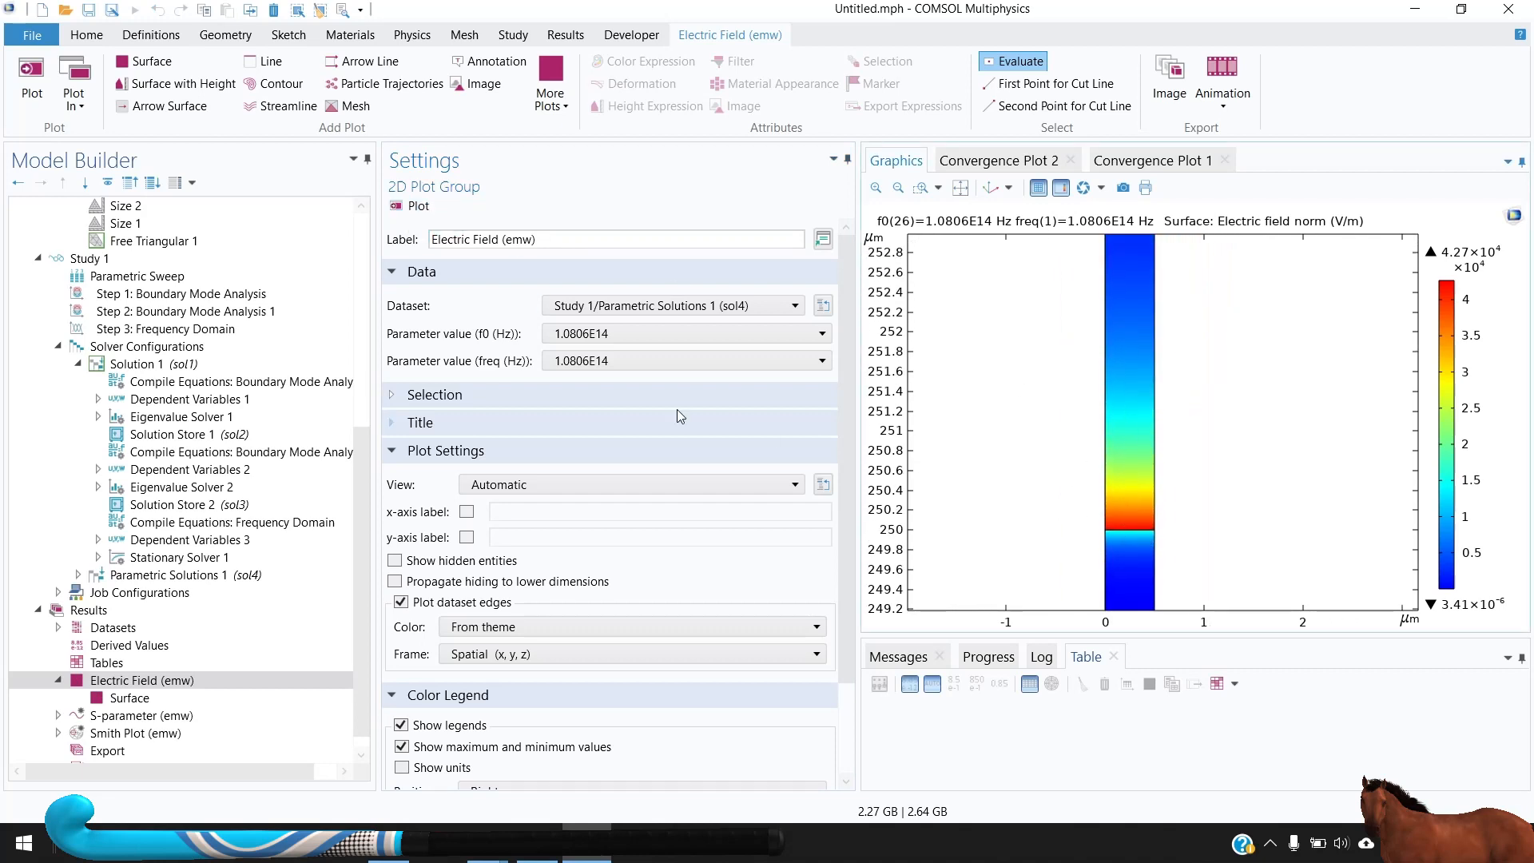
drag(1106, 368, 1128, 293)
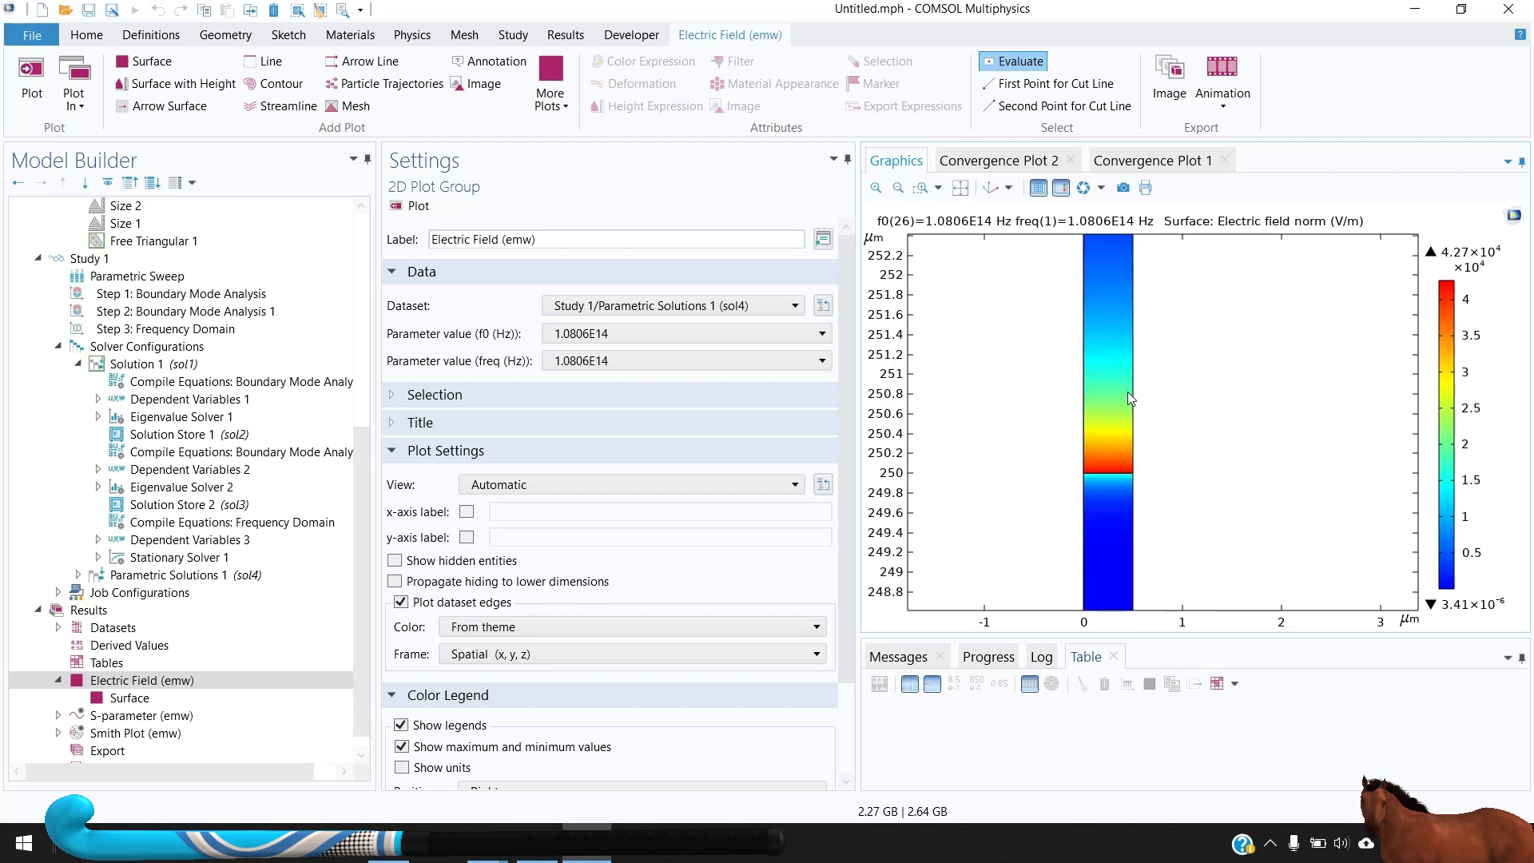
Plot the electric field norm at f0 = 4.6224E13 Hz
click(631, 334)
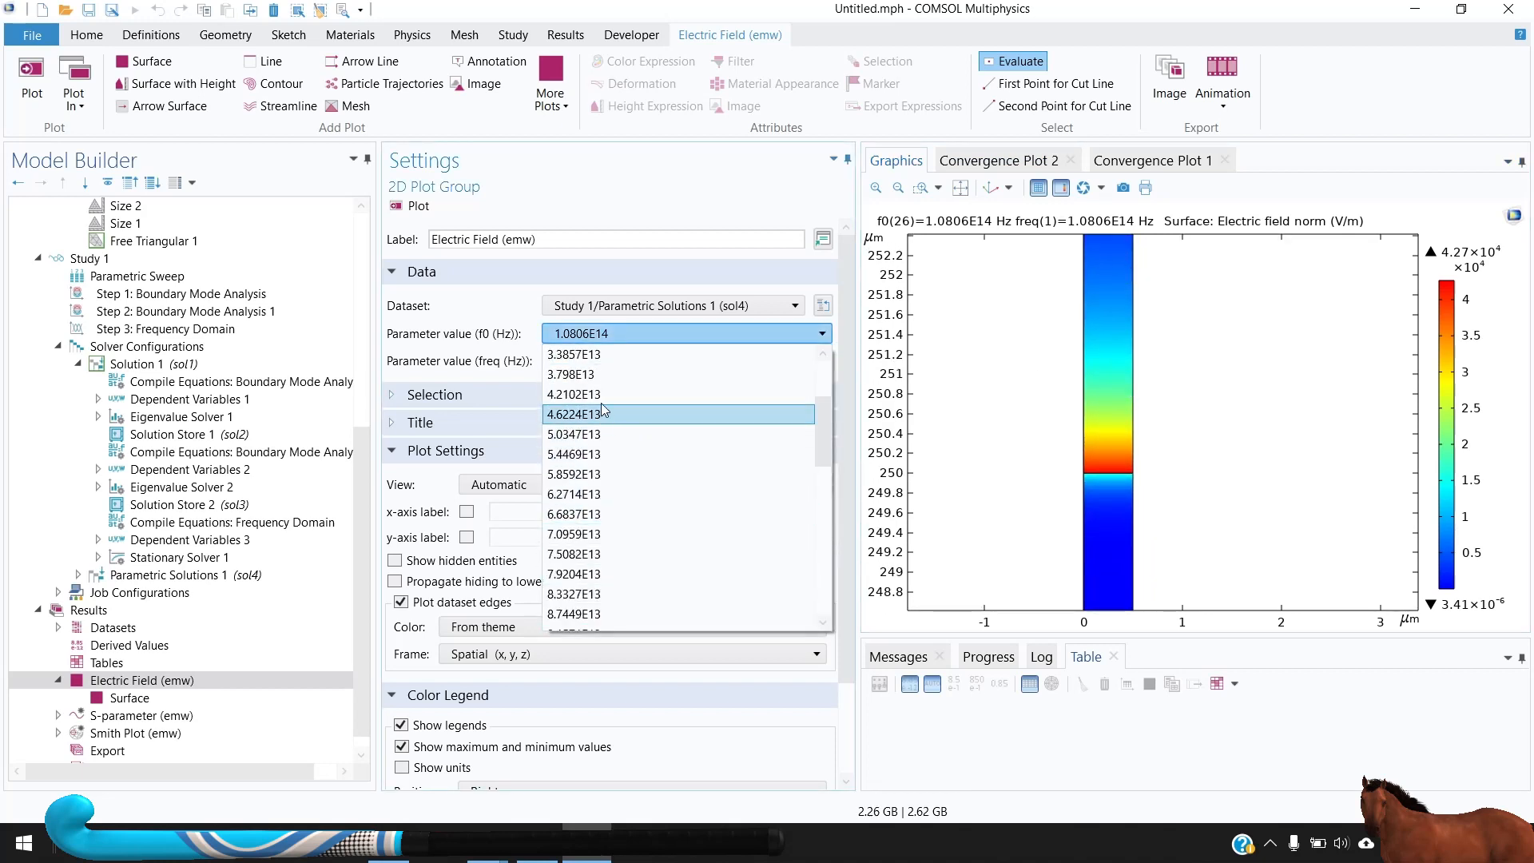
scroll(644, 413, up, 2)
click(644, 413)
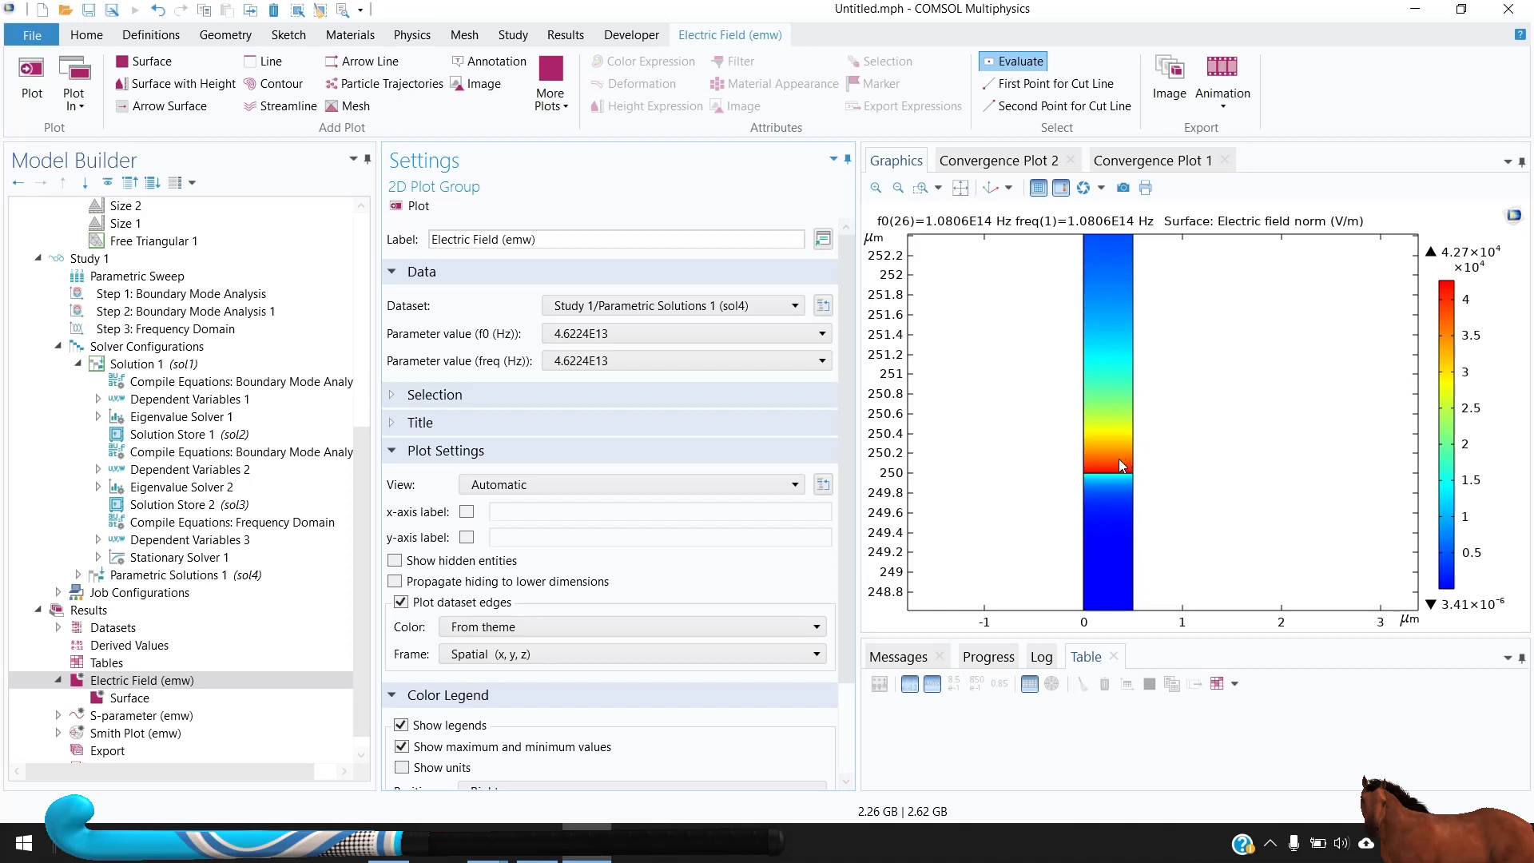
scroll(1119, 459, up, 3)
drag(1090, 248, 1080, 433)
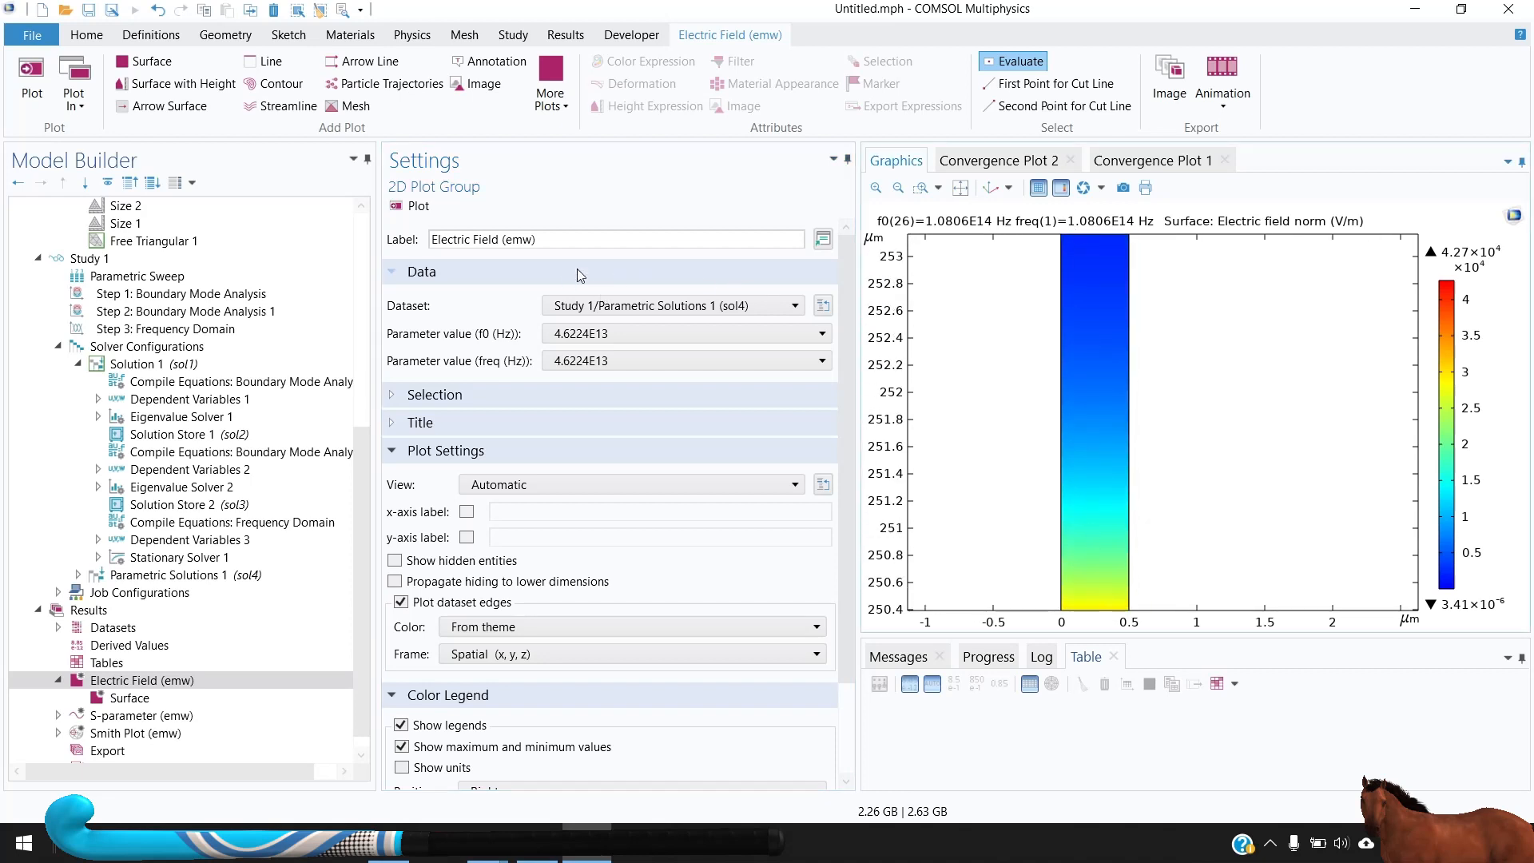
click(399, 207)
scroll(1048, 410, down, 4)
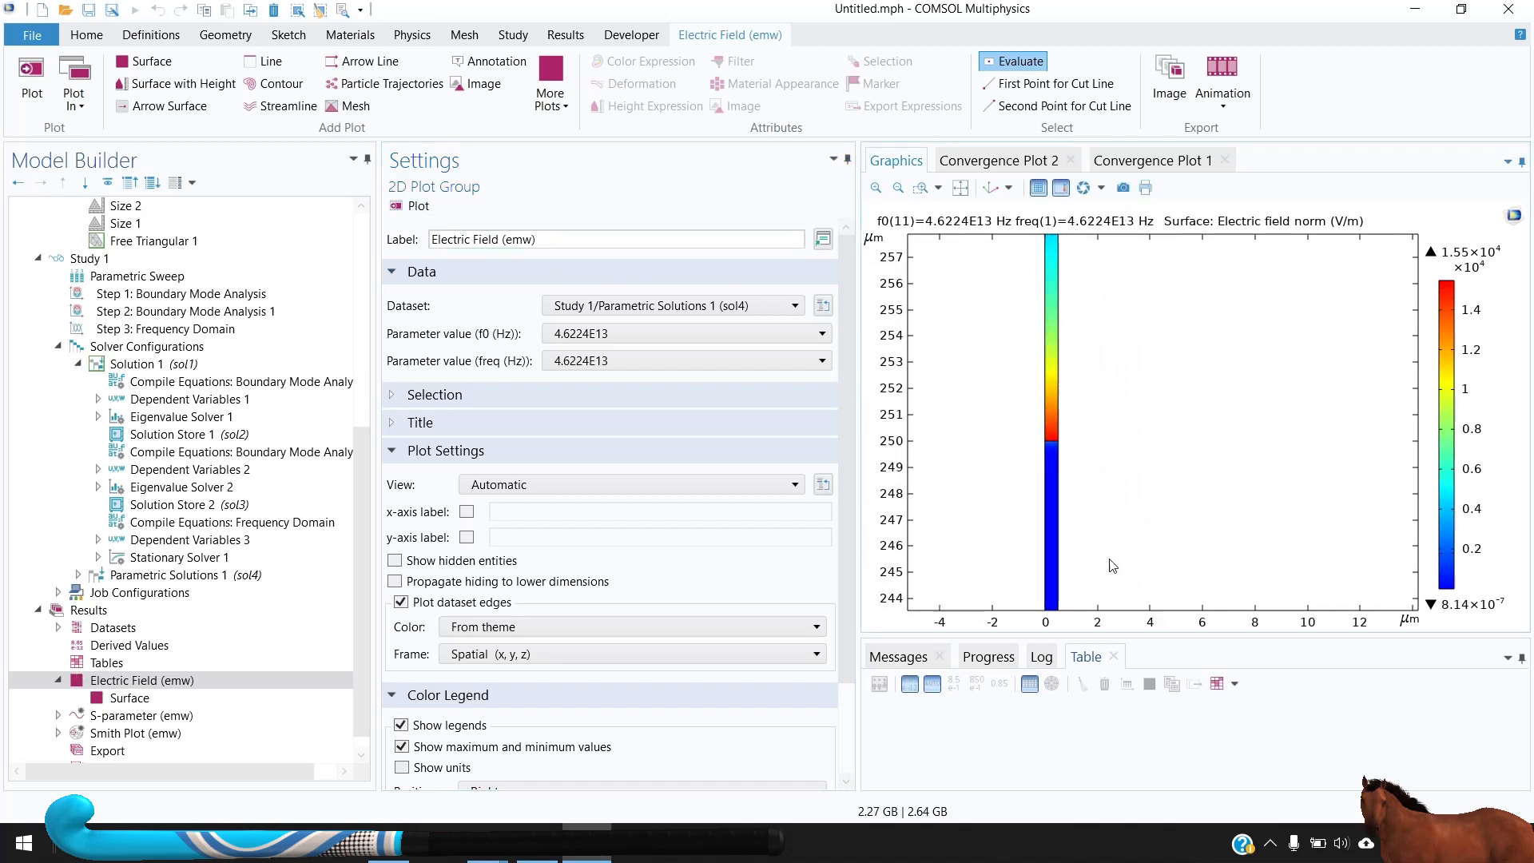
Examine how far the field extends into the air and metal layers, from the whole strip down to the 250 µm interface
drag(1083, 378, 1125, 539)
drag(1109, 390, 1123, 592)
drag(1114, 365, 1062, 236)
click(960, 189)
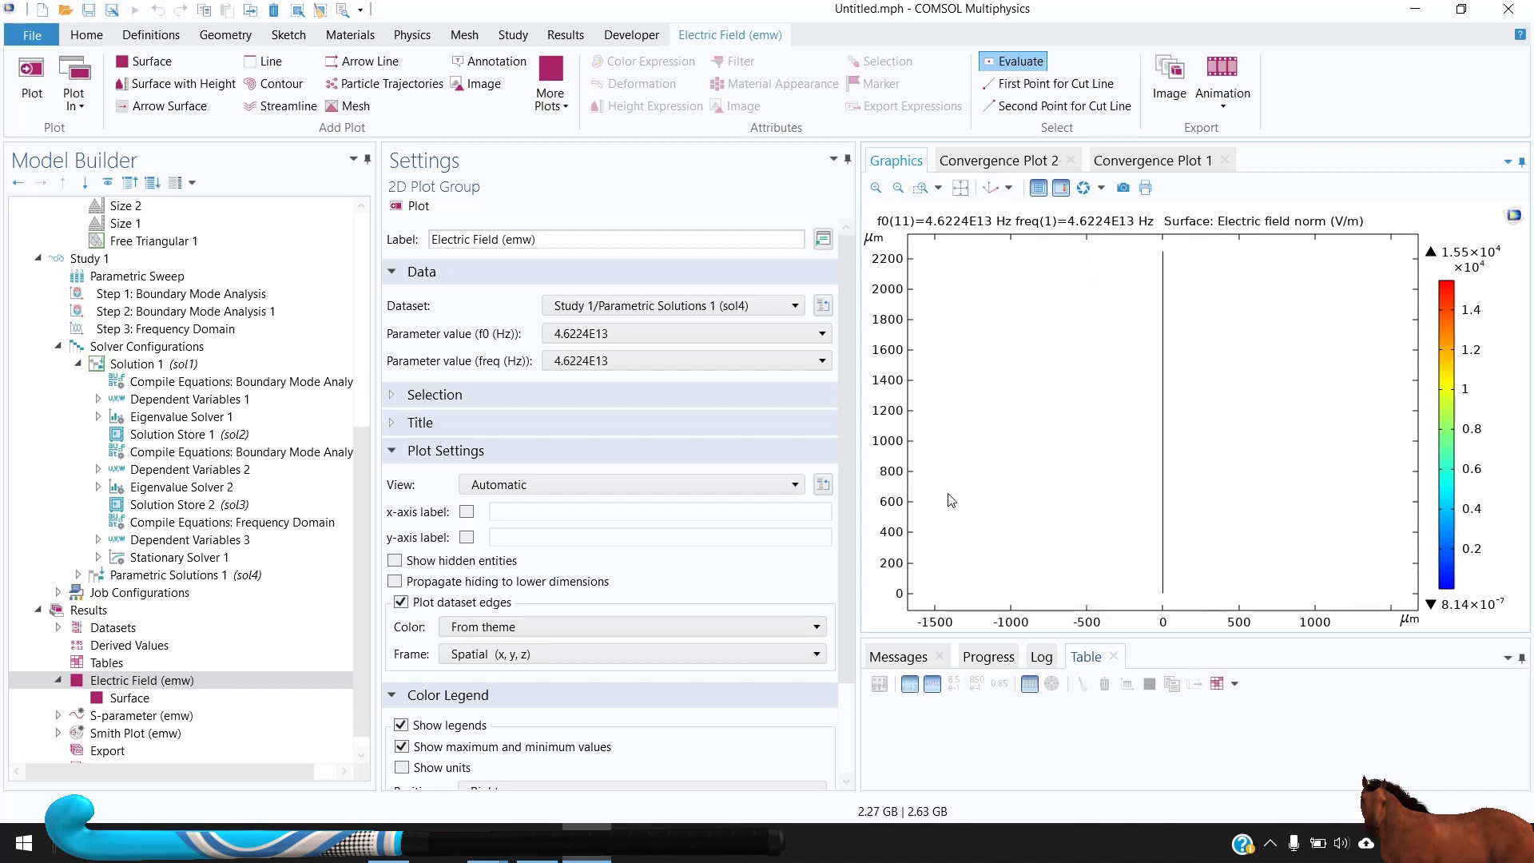
click(920, 187)
drag(1166, 556, 1173, 559)
right_drag(1183, 577, 1172, 519)
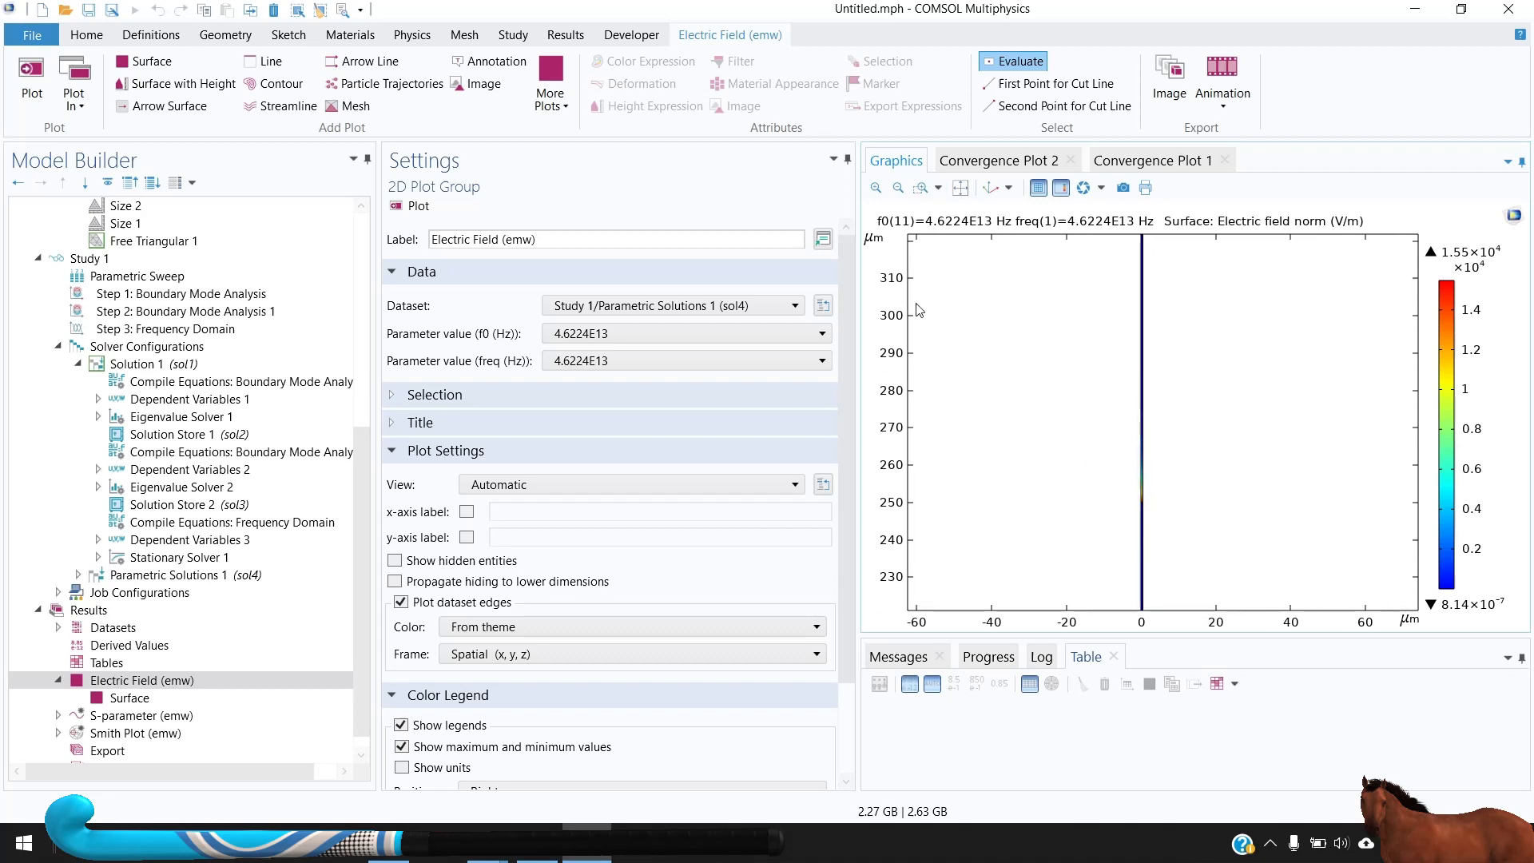
click(915, 188)
drag(1155, 510, 1115, 475)
right_drag(1182, 548, 1129, 481)
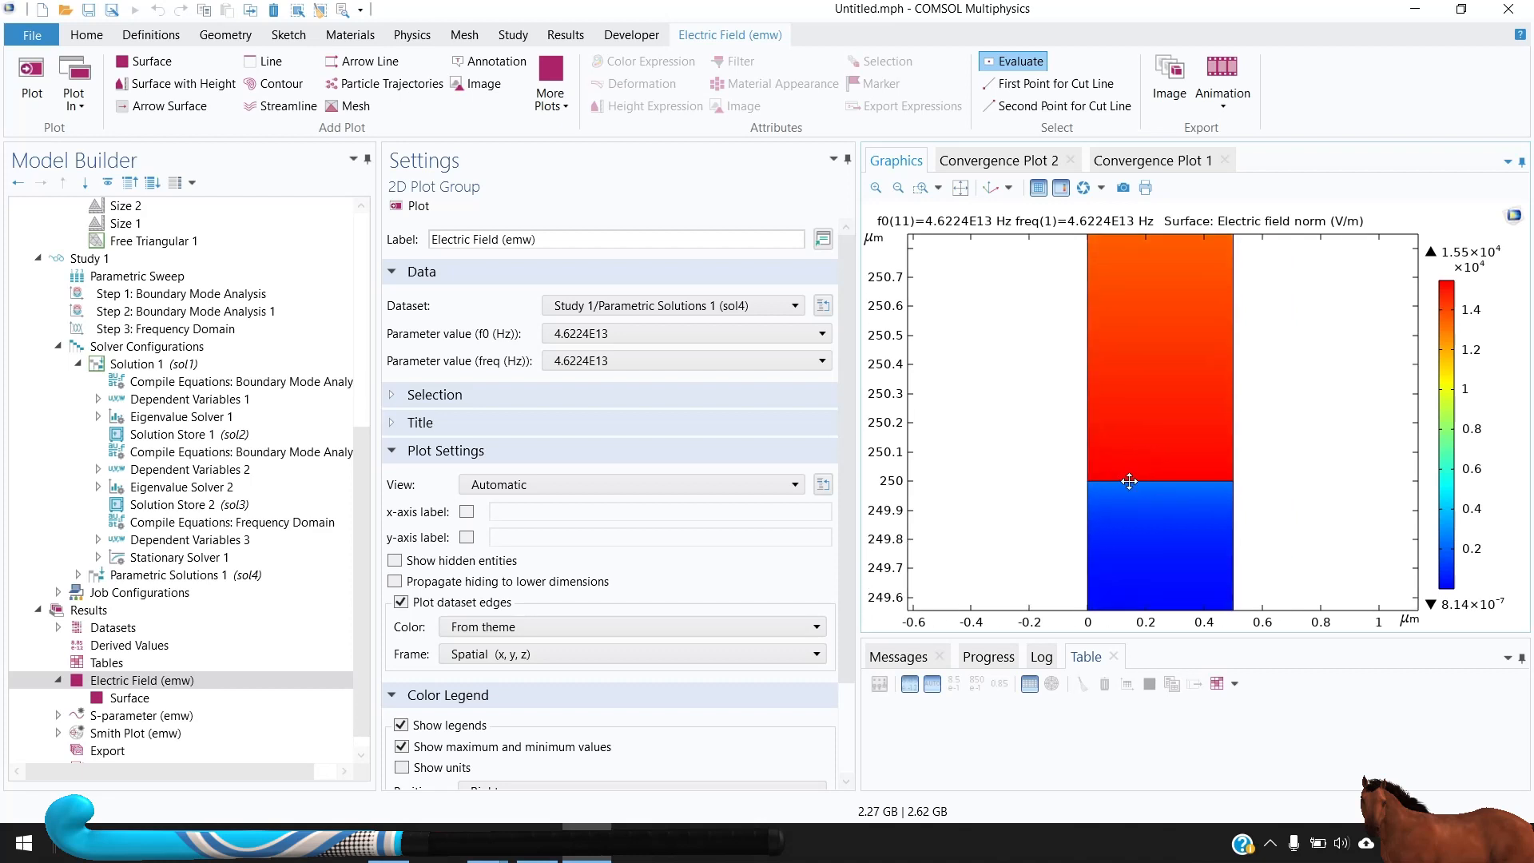
Change the Electric Field surface plot's expression to emw.Ey and replot it
click(130, 697)
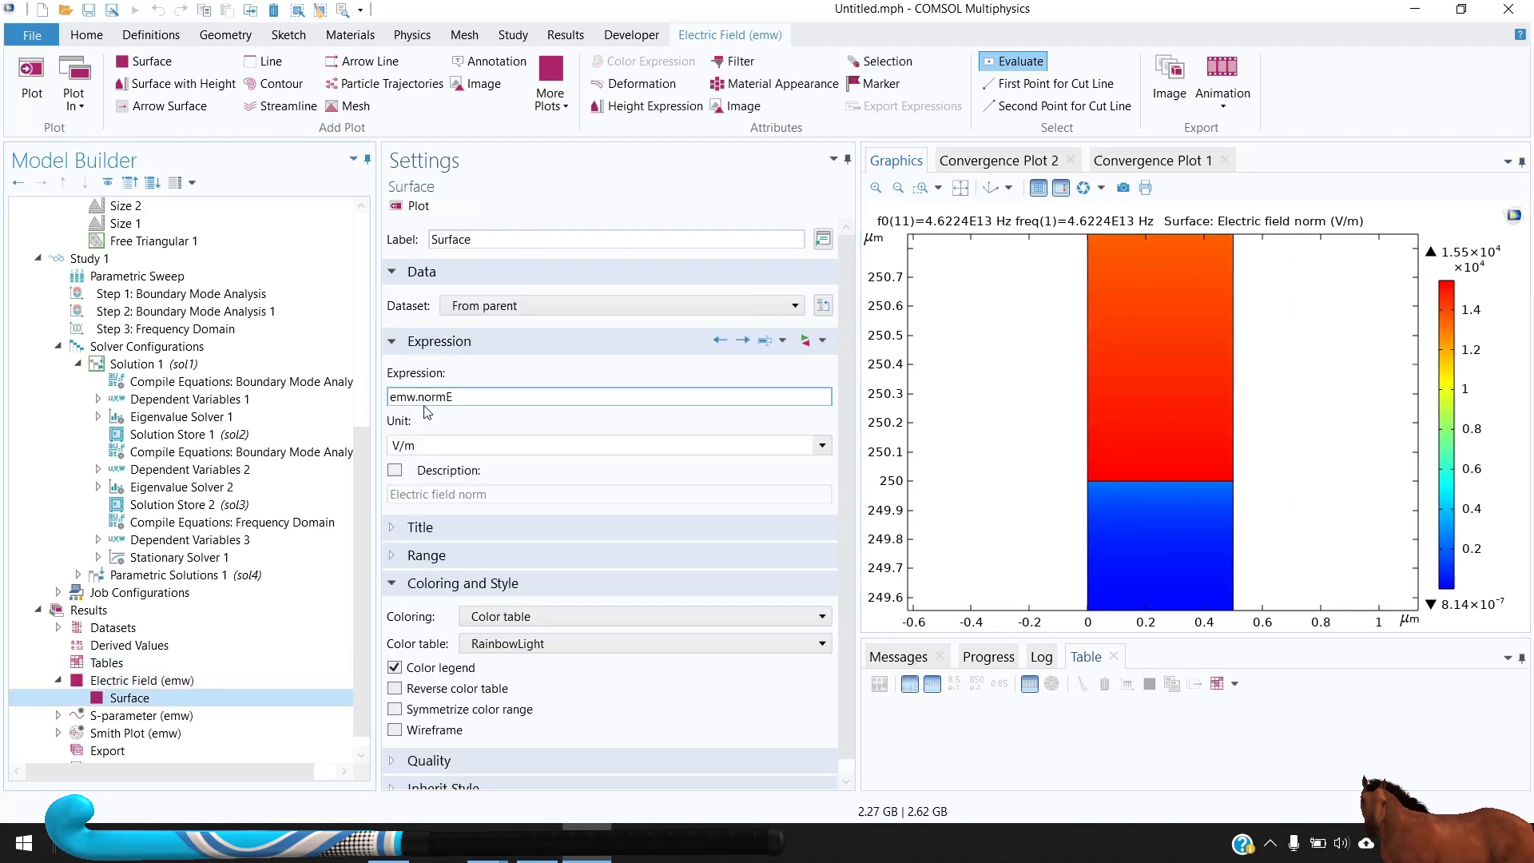
double_click(497, 399)
text(Ey)
key(Tab)
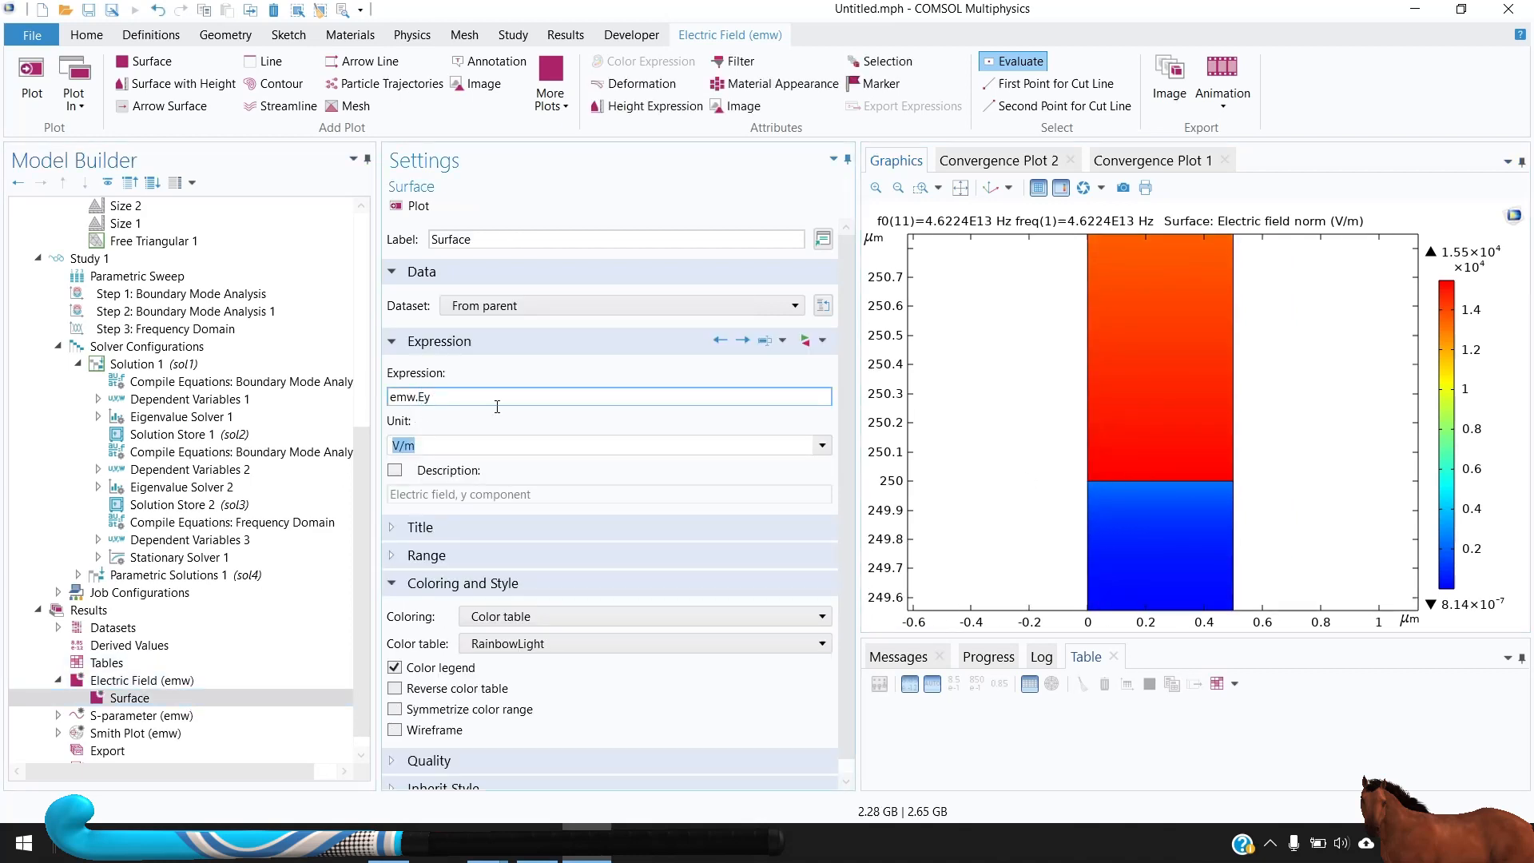
click(415, 207)
scroll(1168, 388, down, 1)
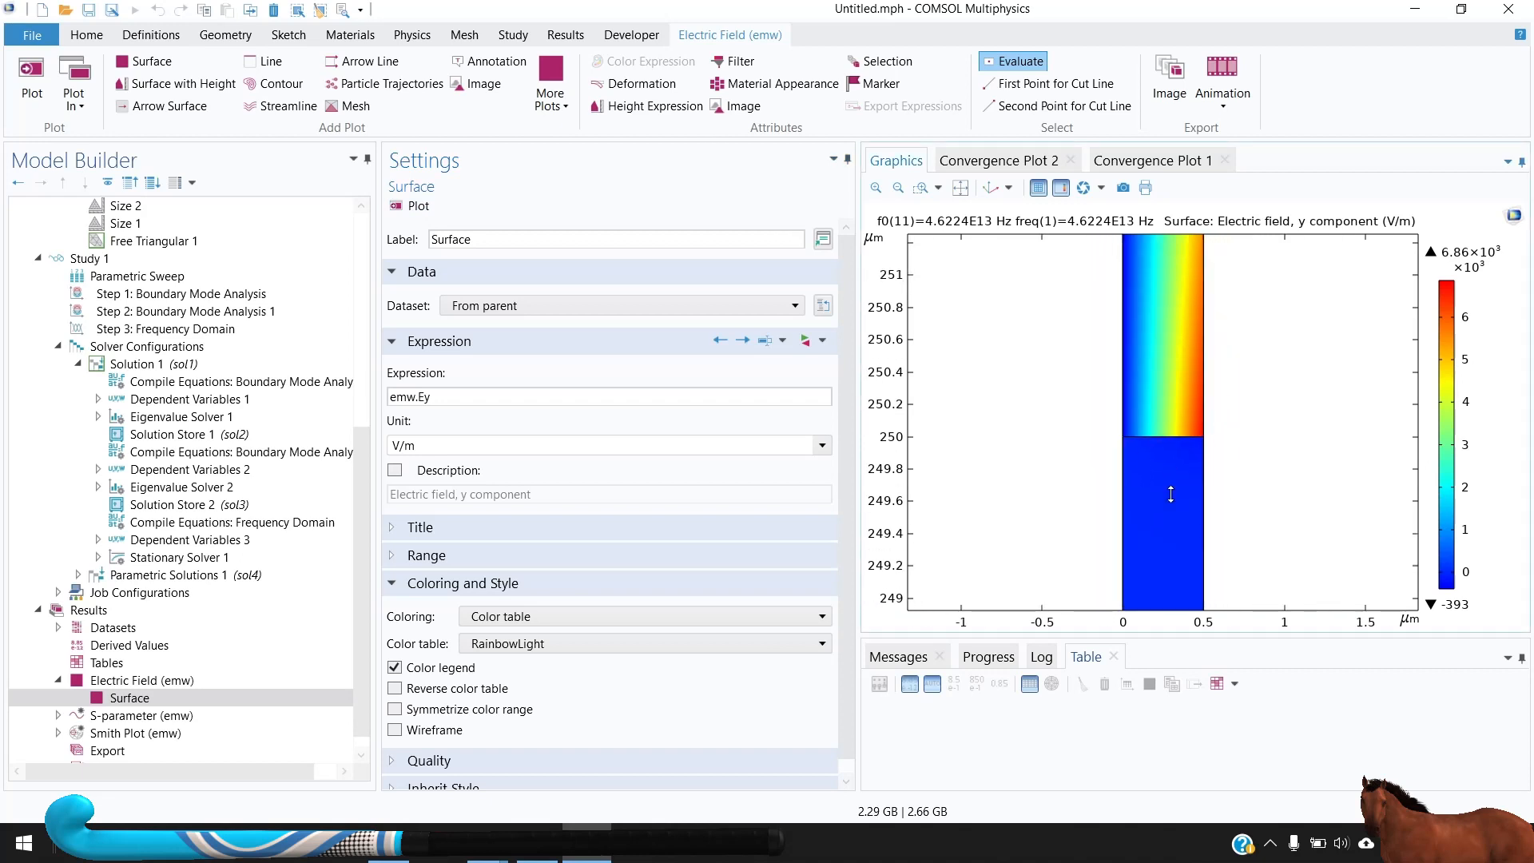
scroll(1171, 490, down, 2)
Plot the electric field's y component at f0 = 1.5341E14 Hz
click(160, 679)
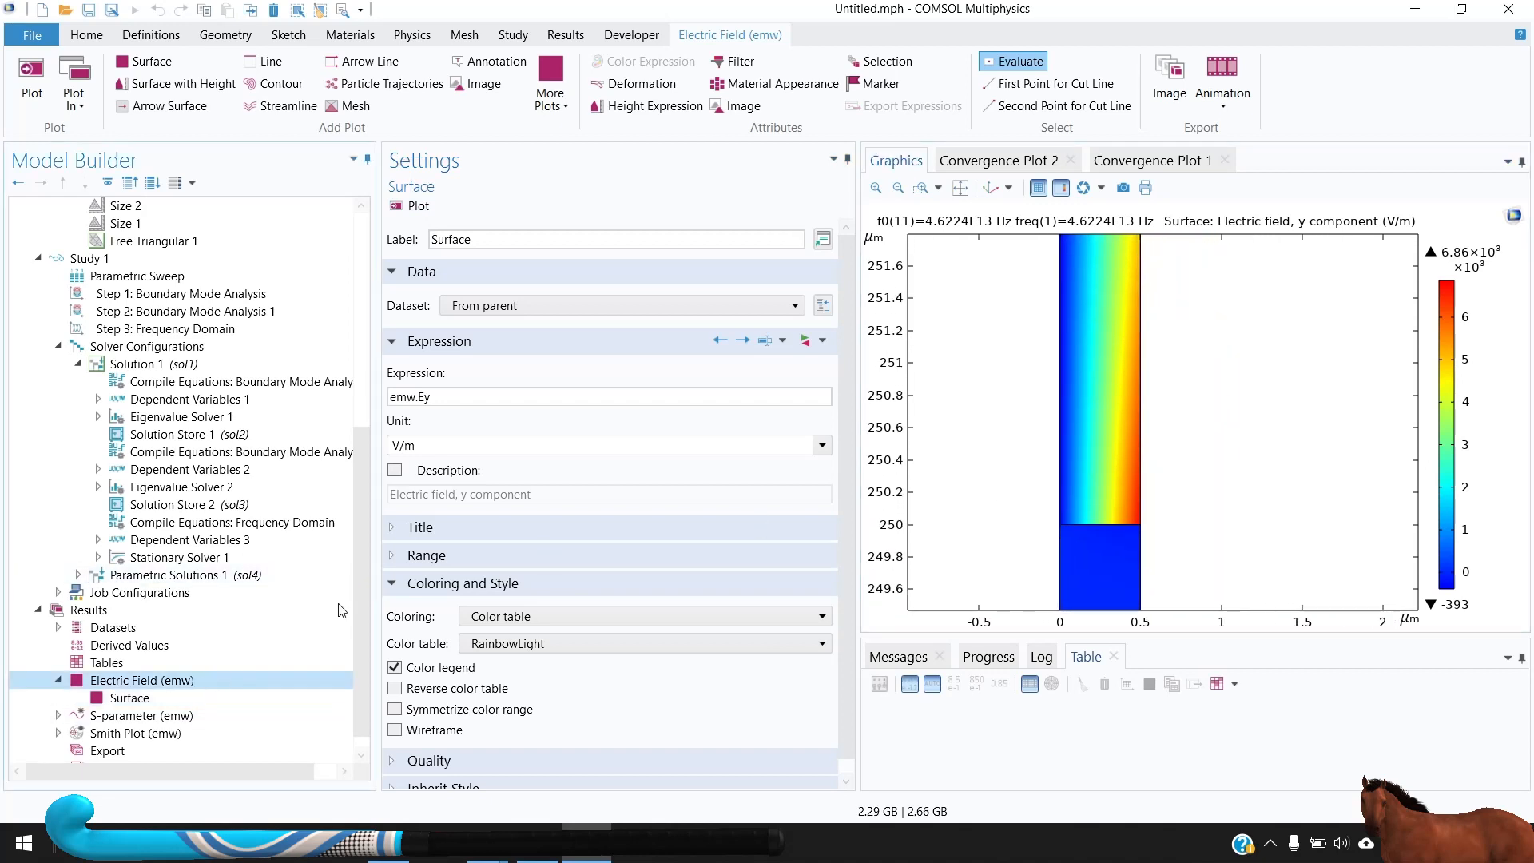
click(611, 334)
scroll(626, 513, down, 6)
click(626, 513)
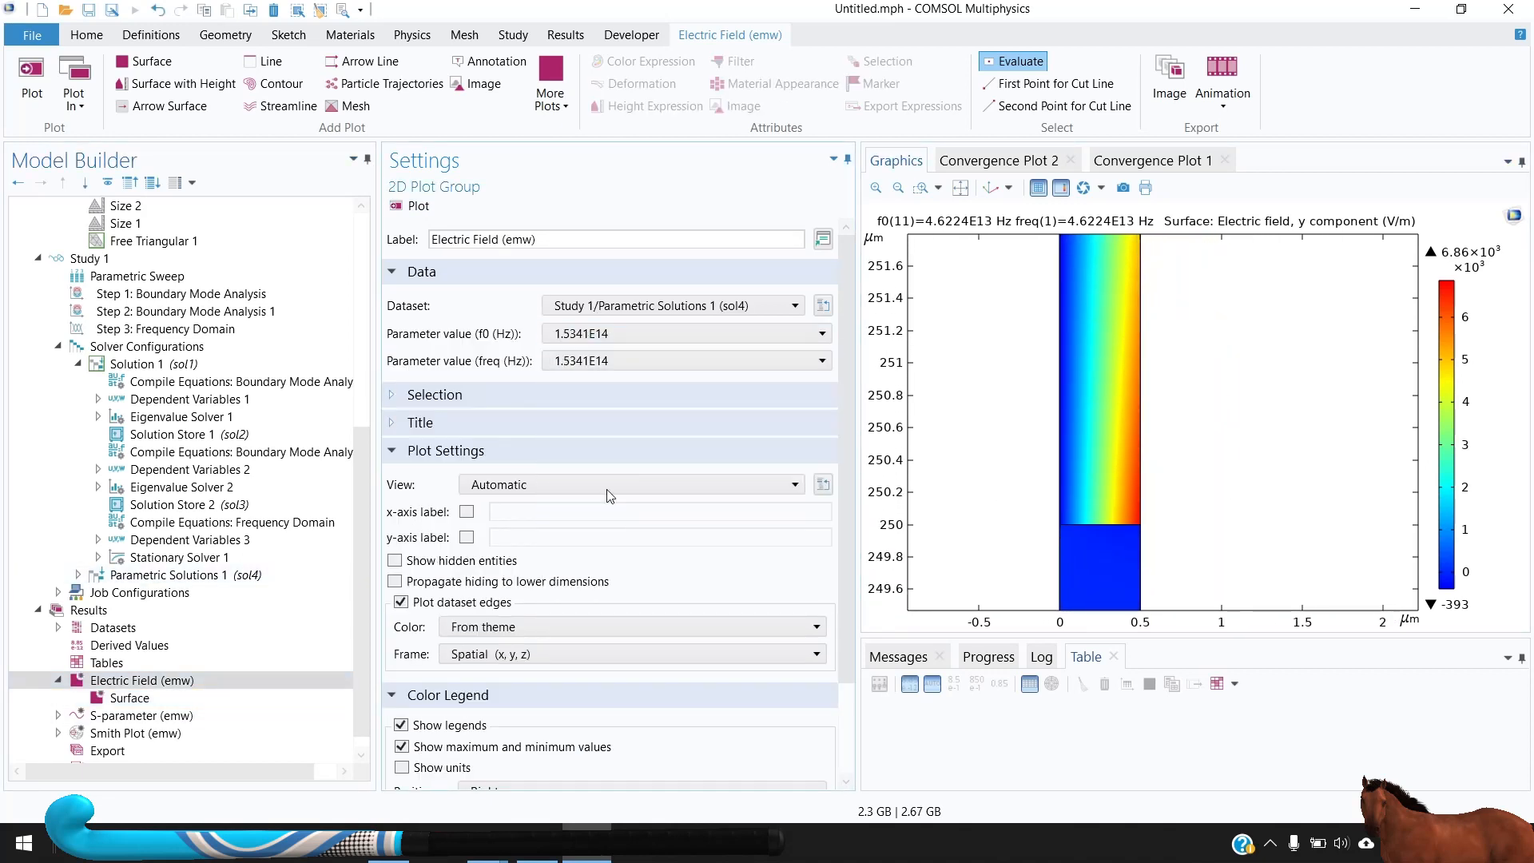
click(411, 205)
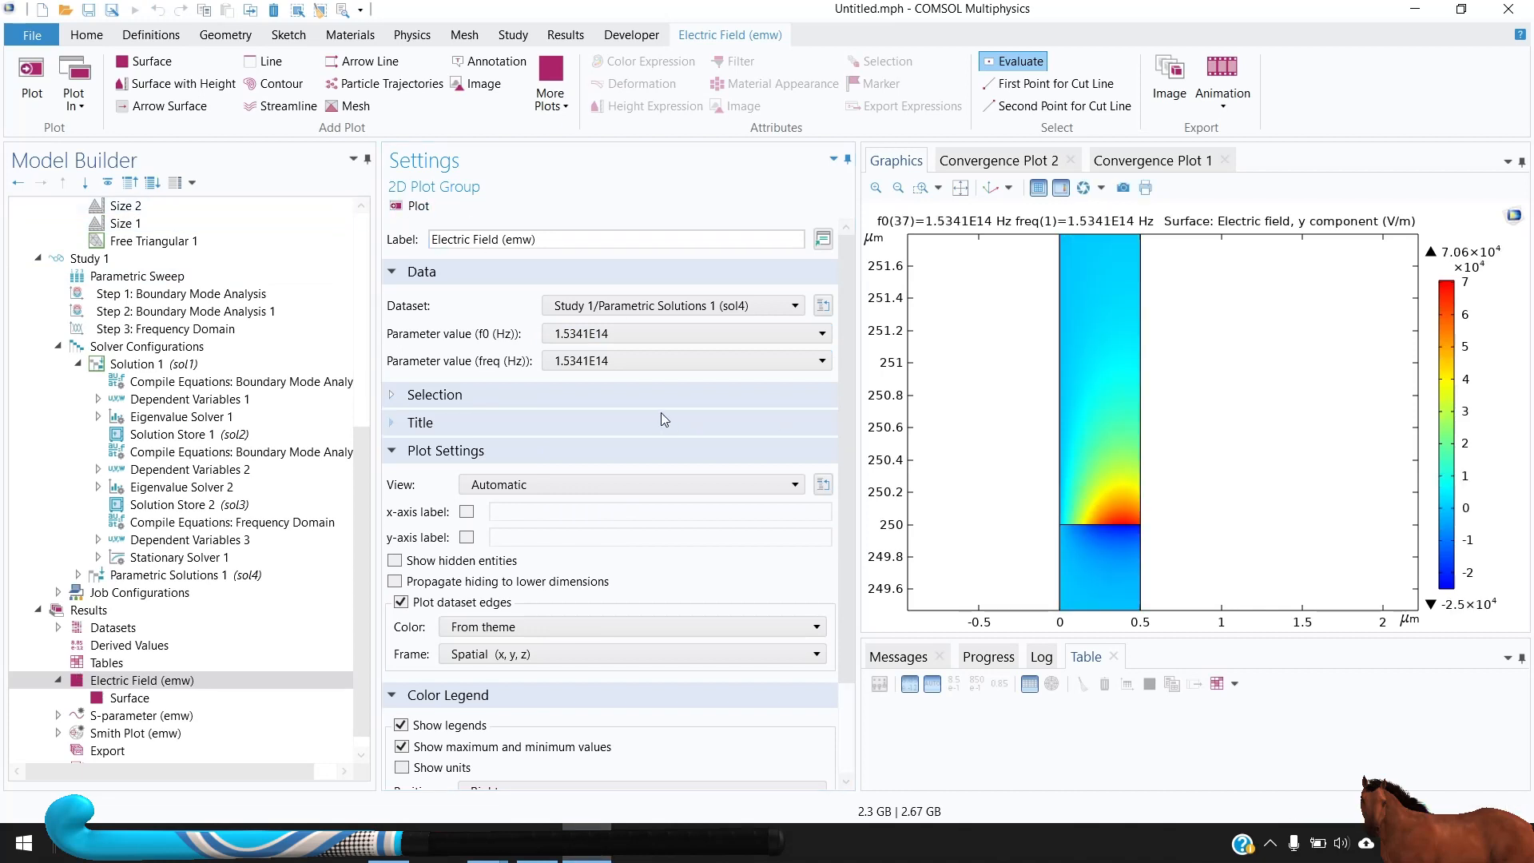
Set the electric field plot's f0 to 1.7814E14 Hz, replot it, and inspect the interface closely
click(617, 334)
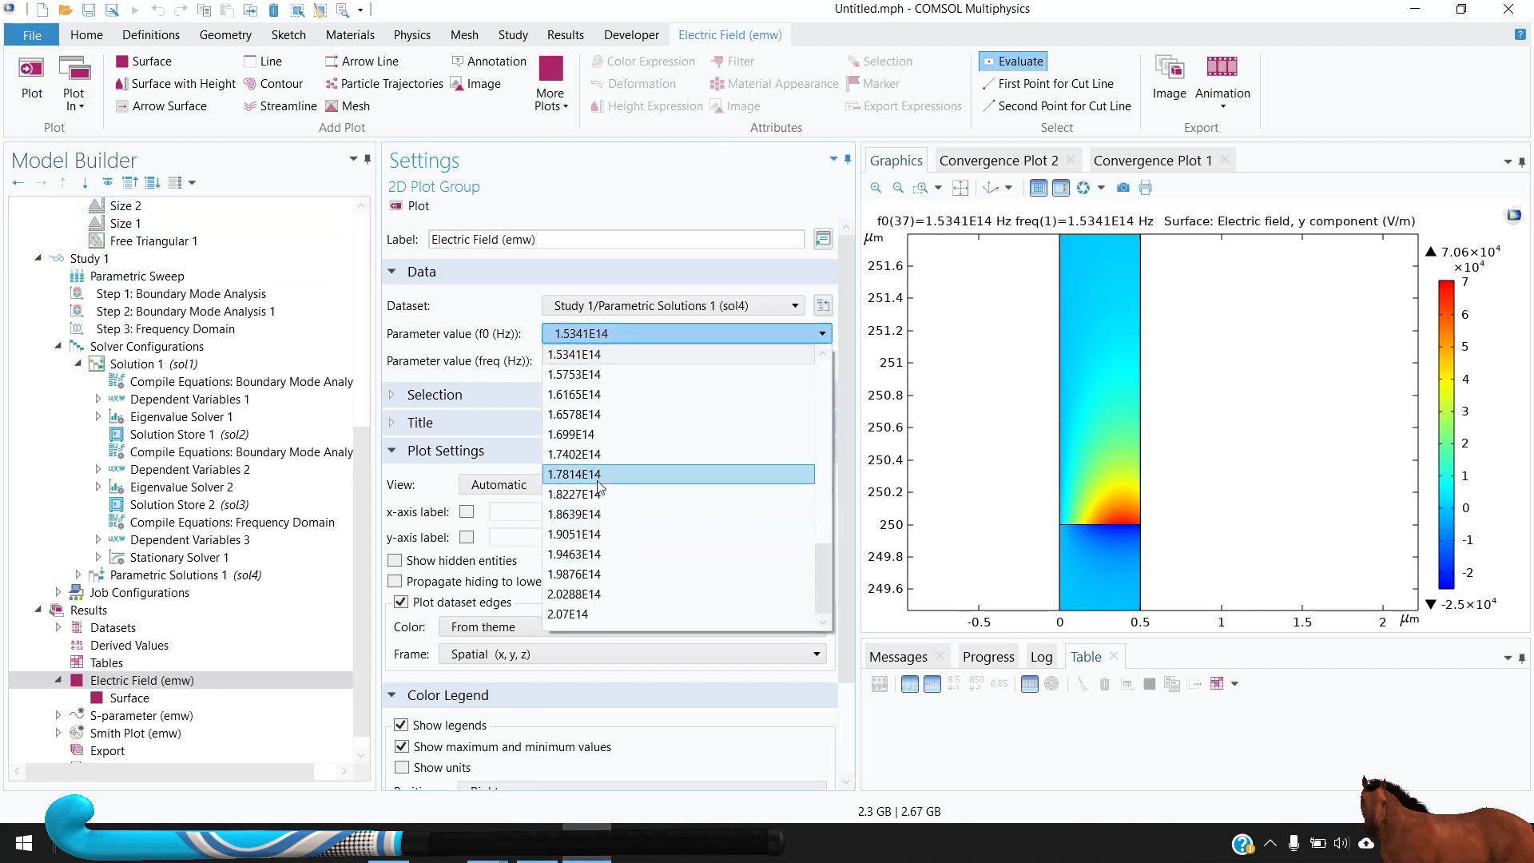
click(599, 475)
click(419, 206)
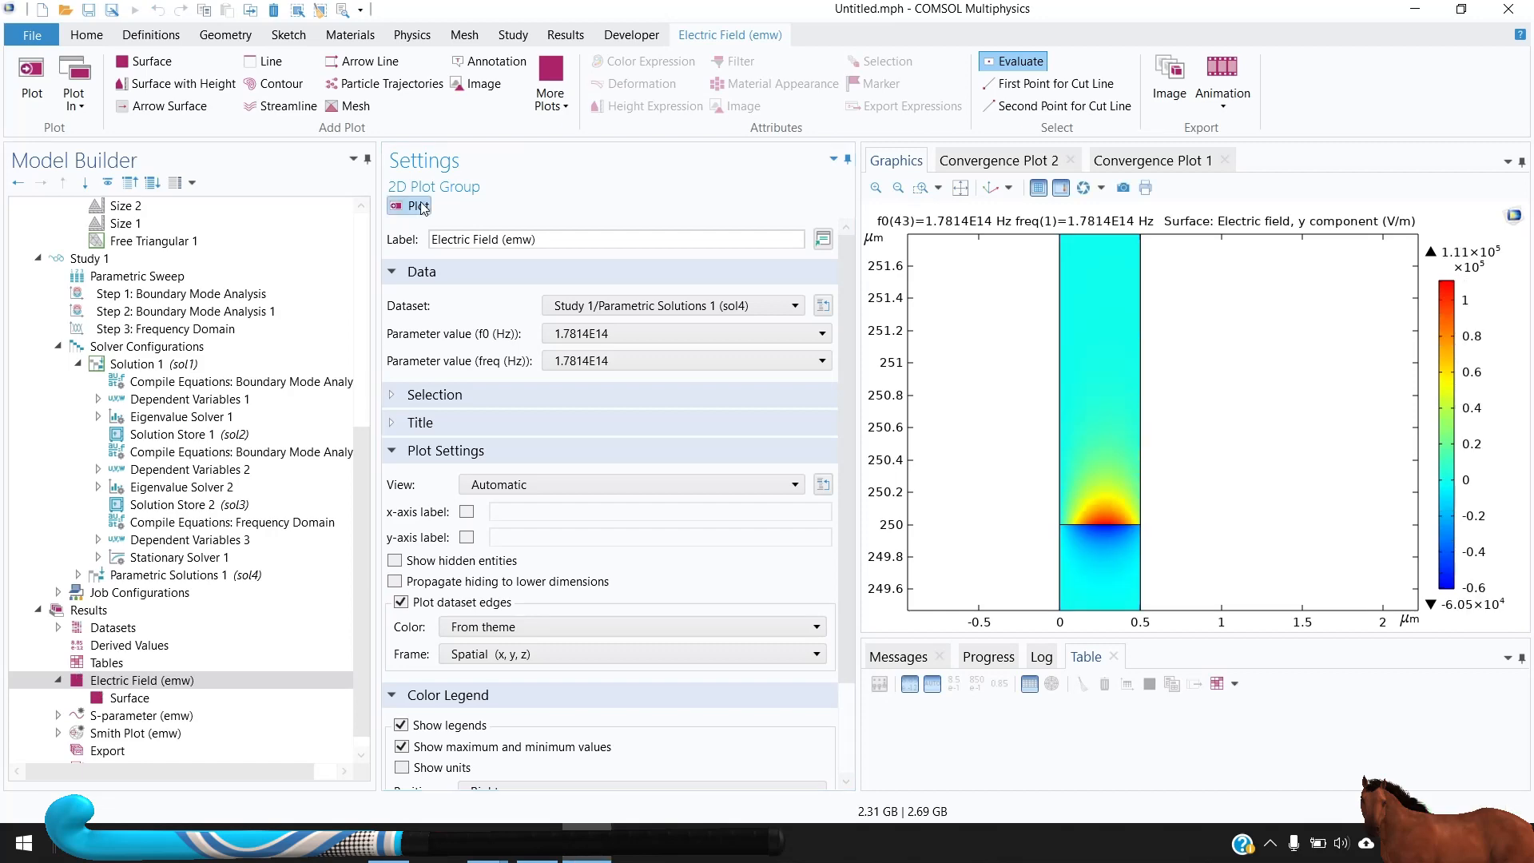
scroll(1126, 535, up, 4)
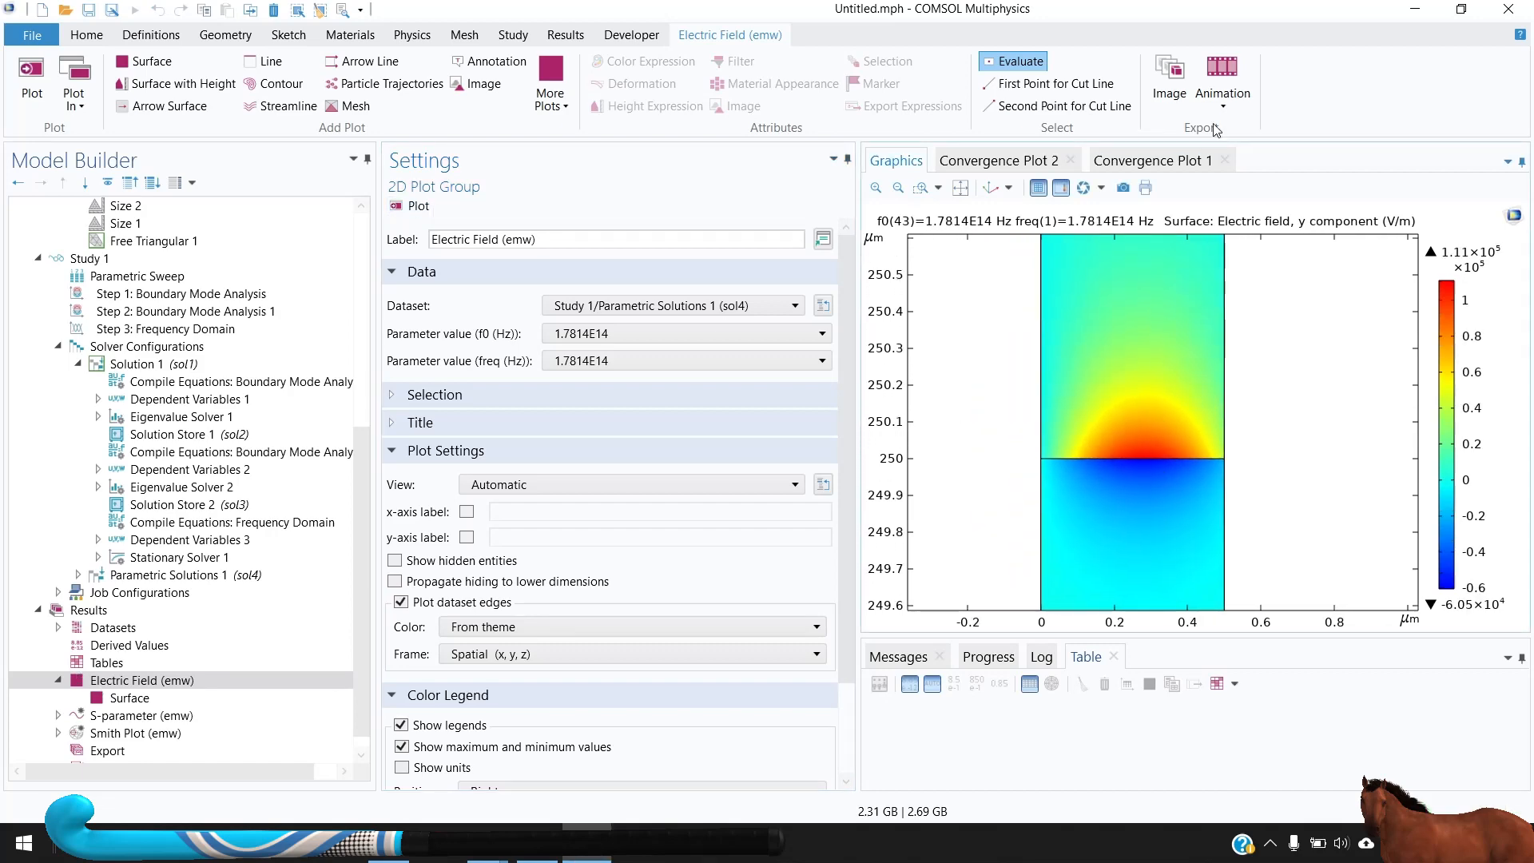
Create a player animation of the Electric Field (emw) plot with the Dynamic data extension sequence type
click(1222, 100)
click(1239, 126)
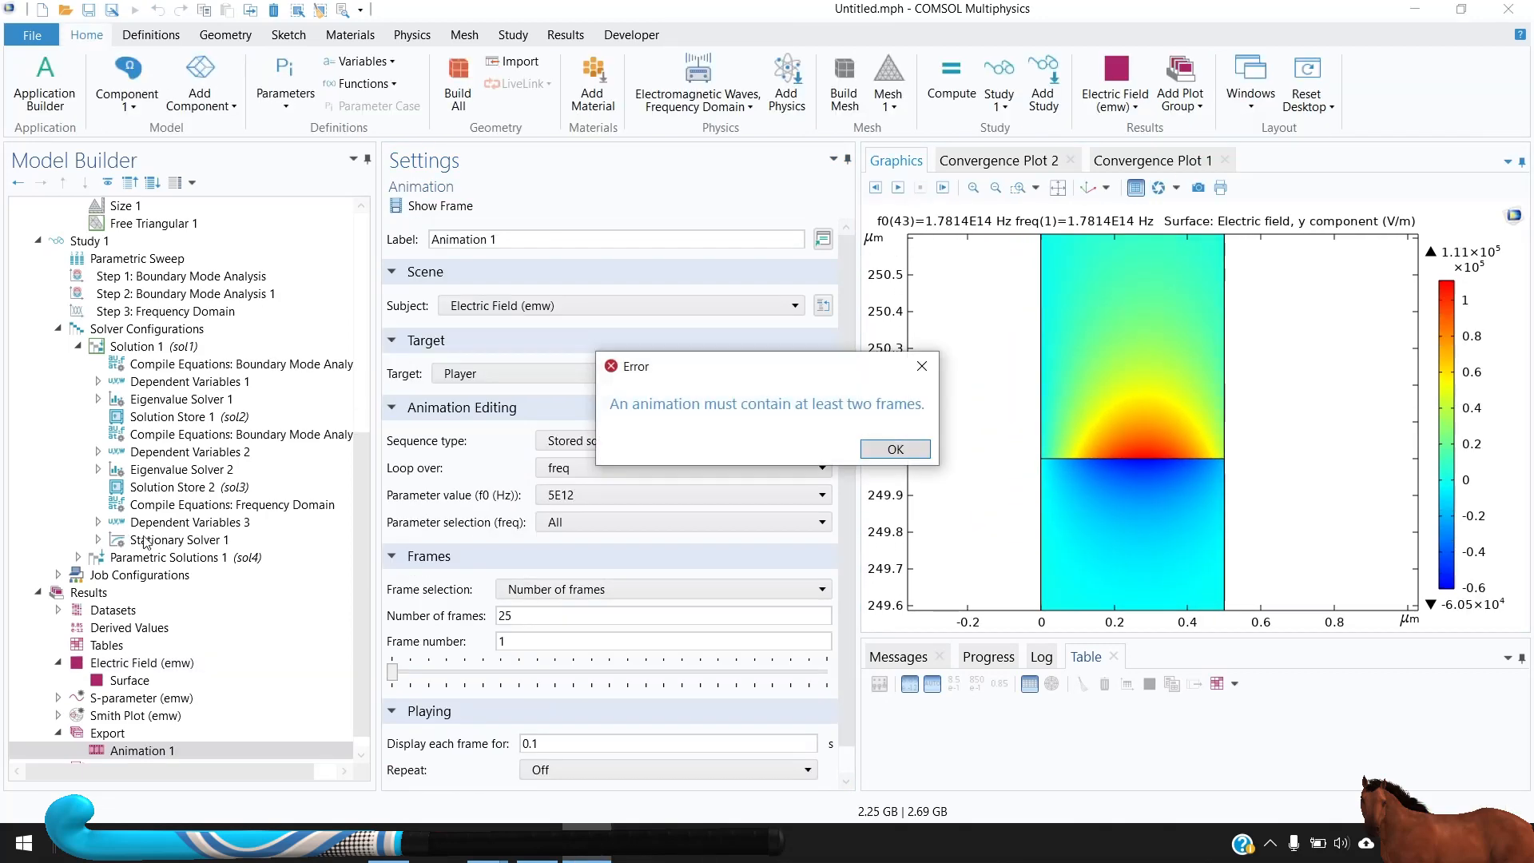
click(894, 449)
click(607, 440)
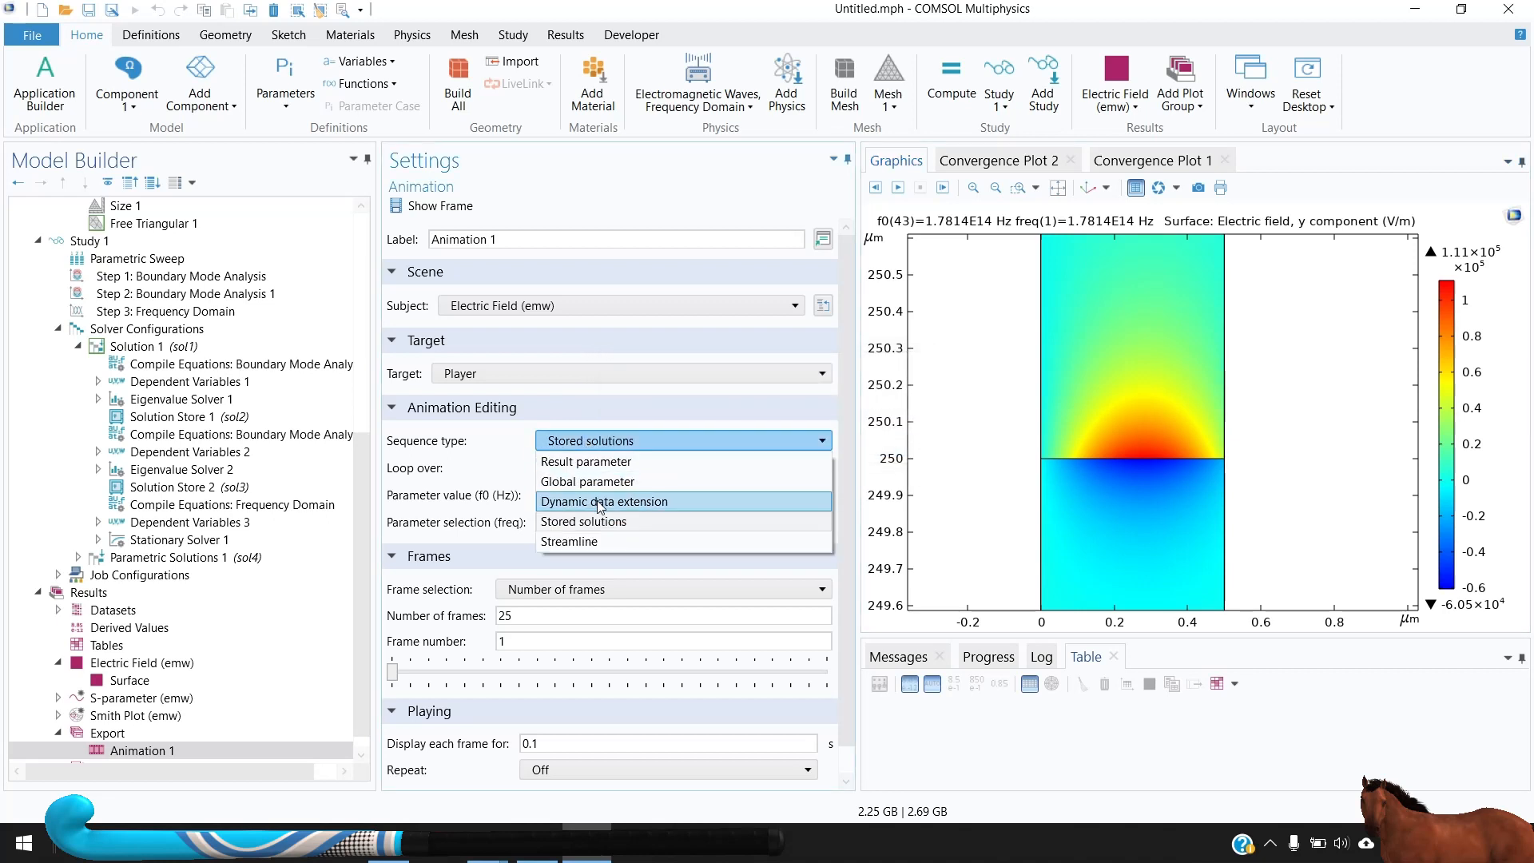
click(599, 502)
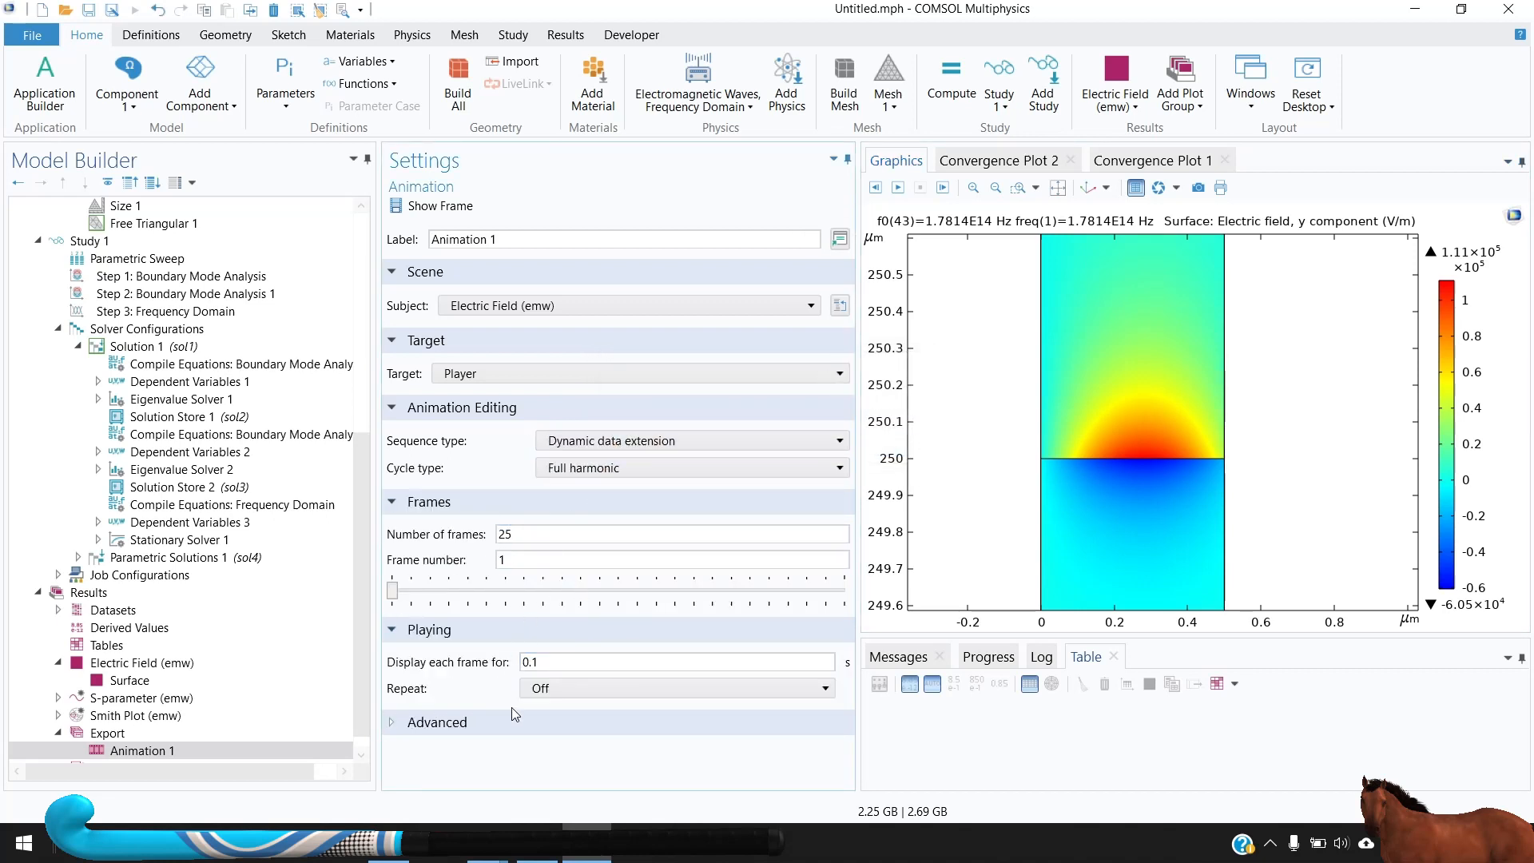
Set the animation to repeat forever, play it to view the wave at the interface, and stop it
click(551, 688)
click(559, 722)
click(898, 187)
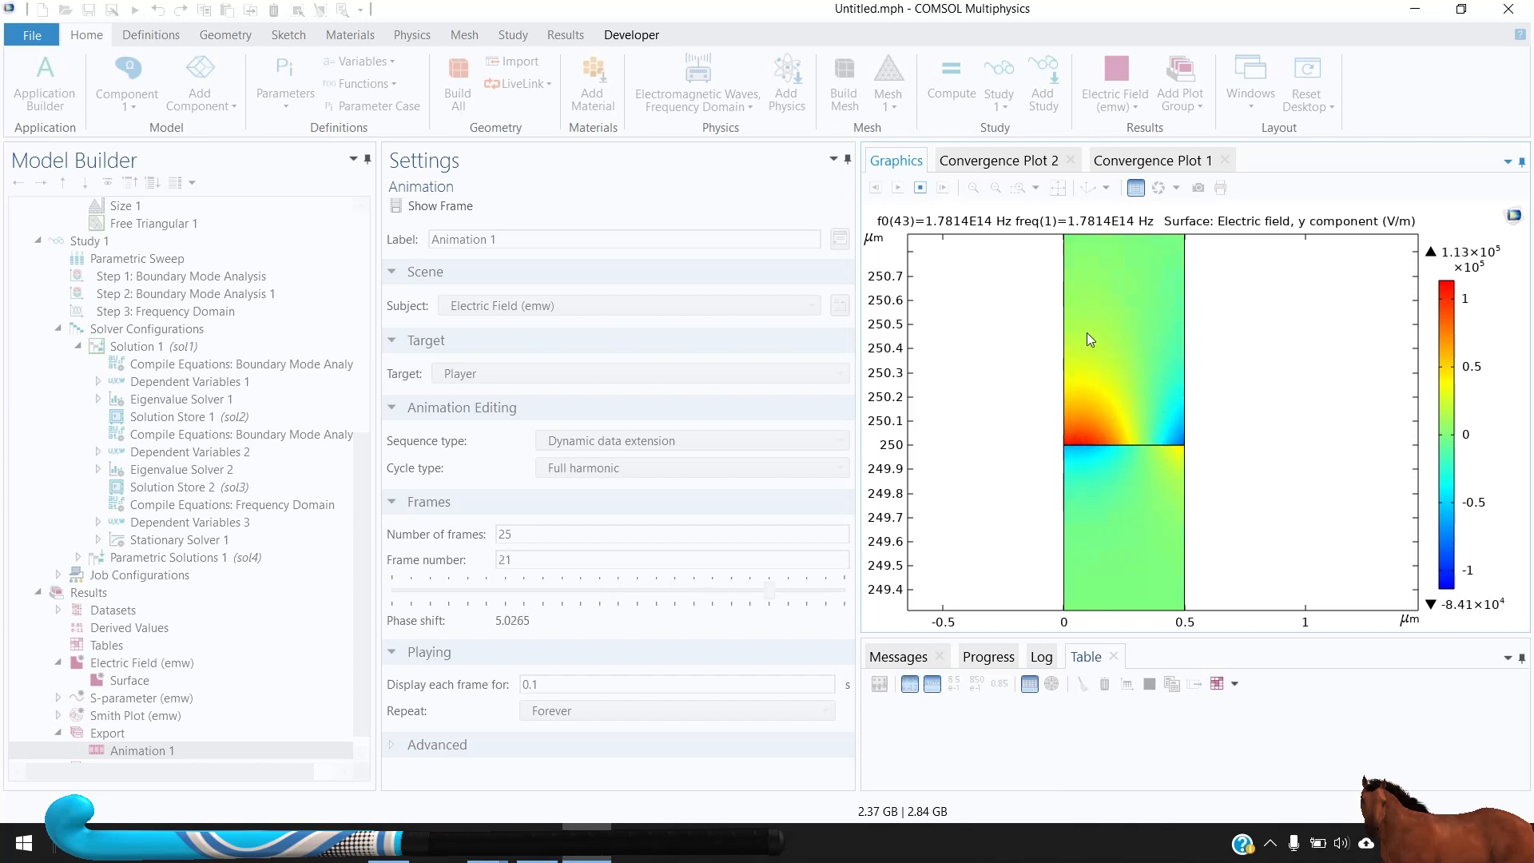
click(921, 188)
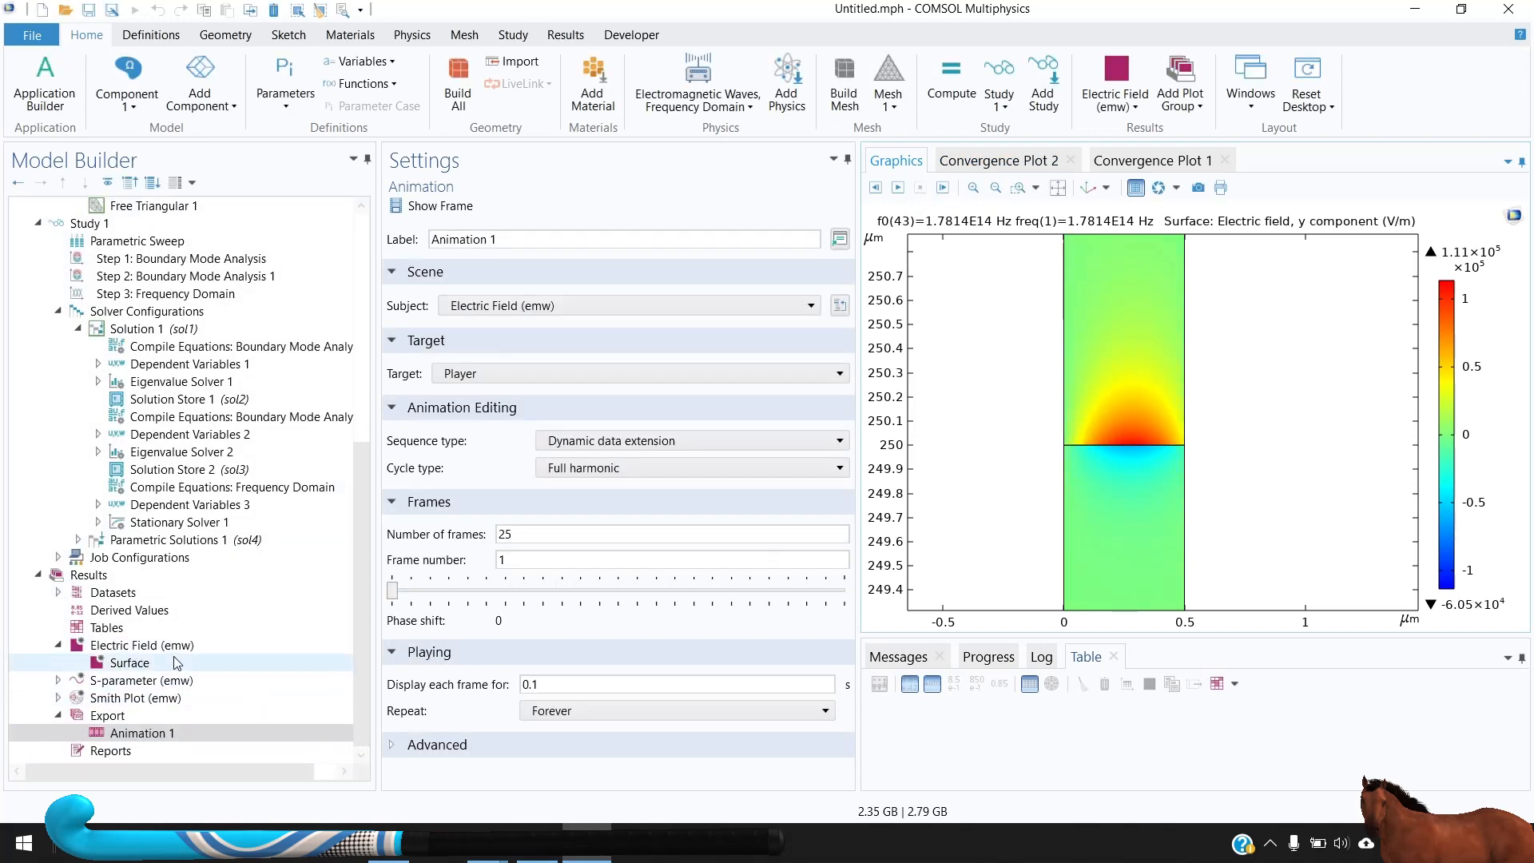
Add a Global Evaluation under Derived Values with the first port's propagation constant, emw.beta_1, as its expression
click(158, 611)
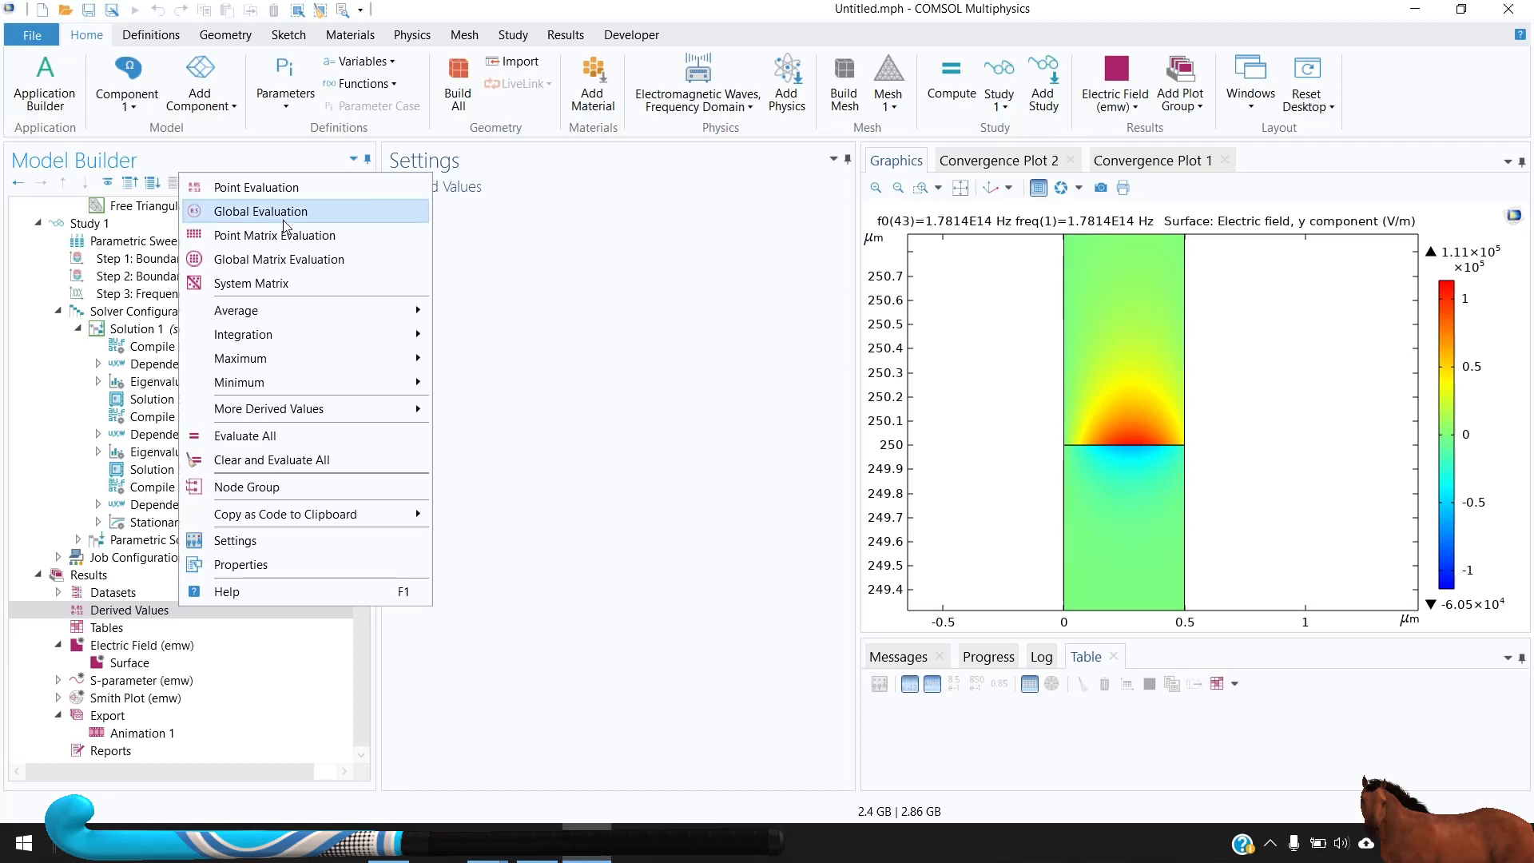
click(285, 215)
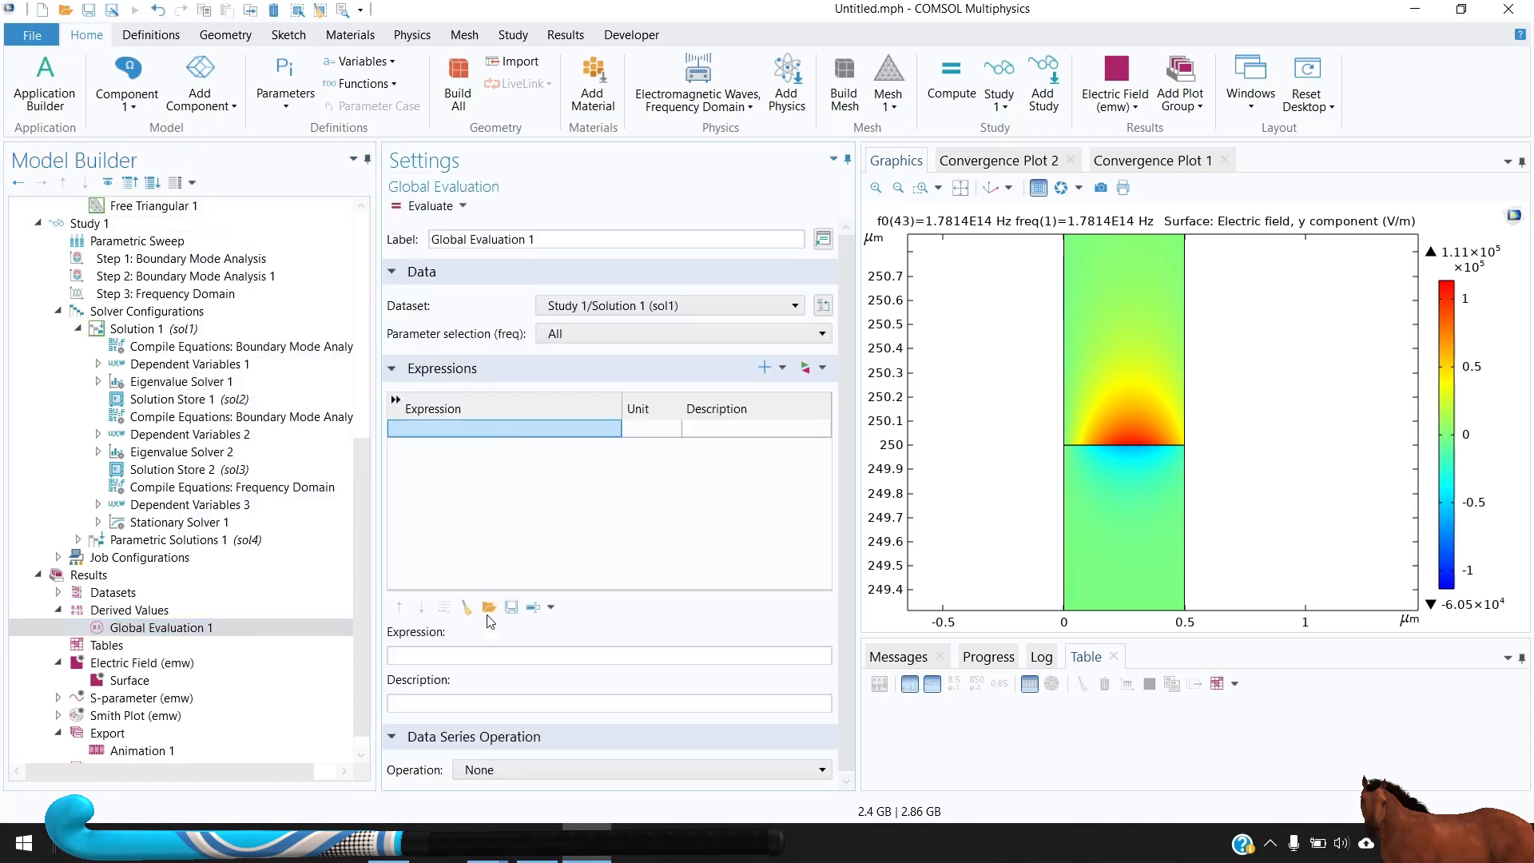
click(807, 367)
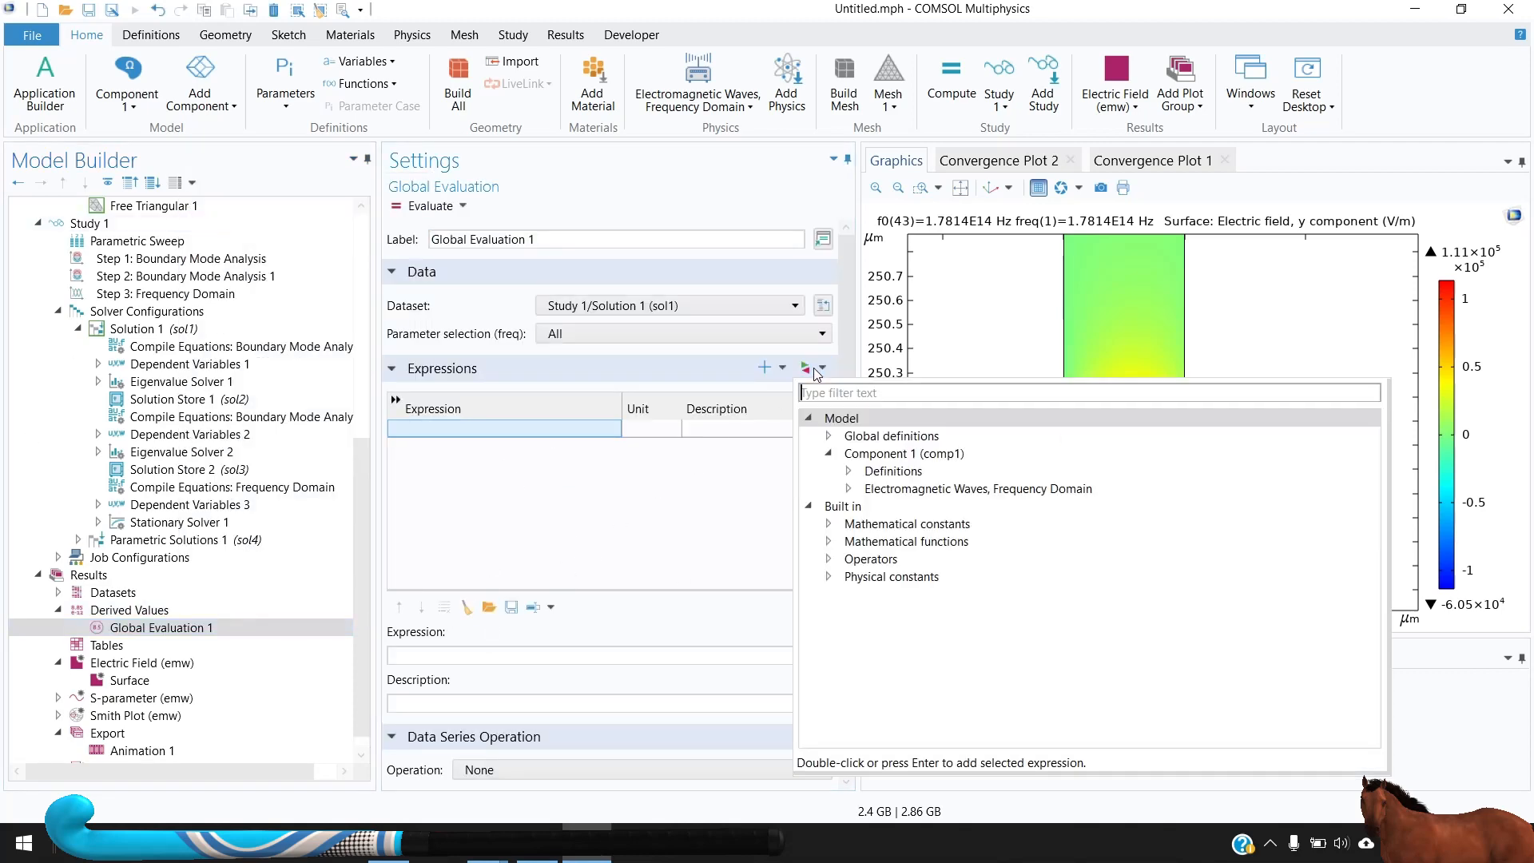
click(849, 489)
click(868, 540)
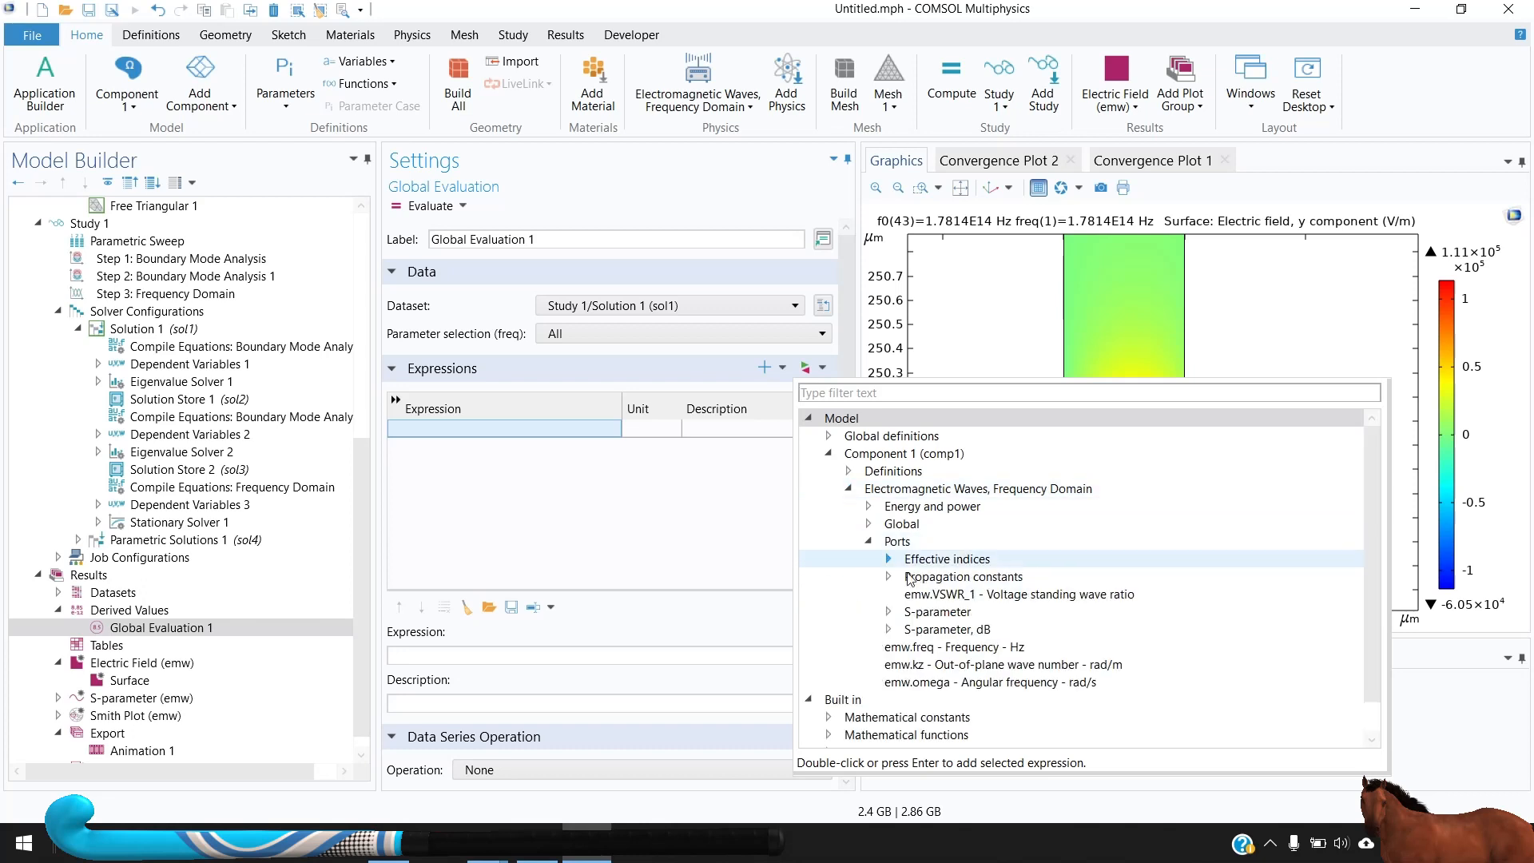
click(888, 576)
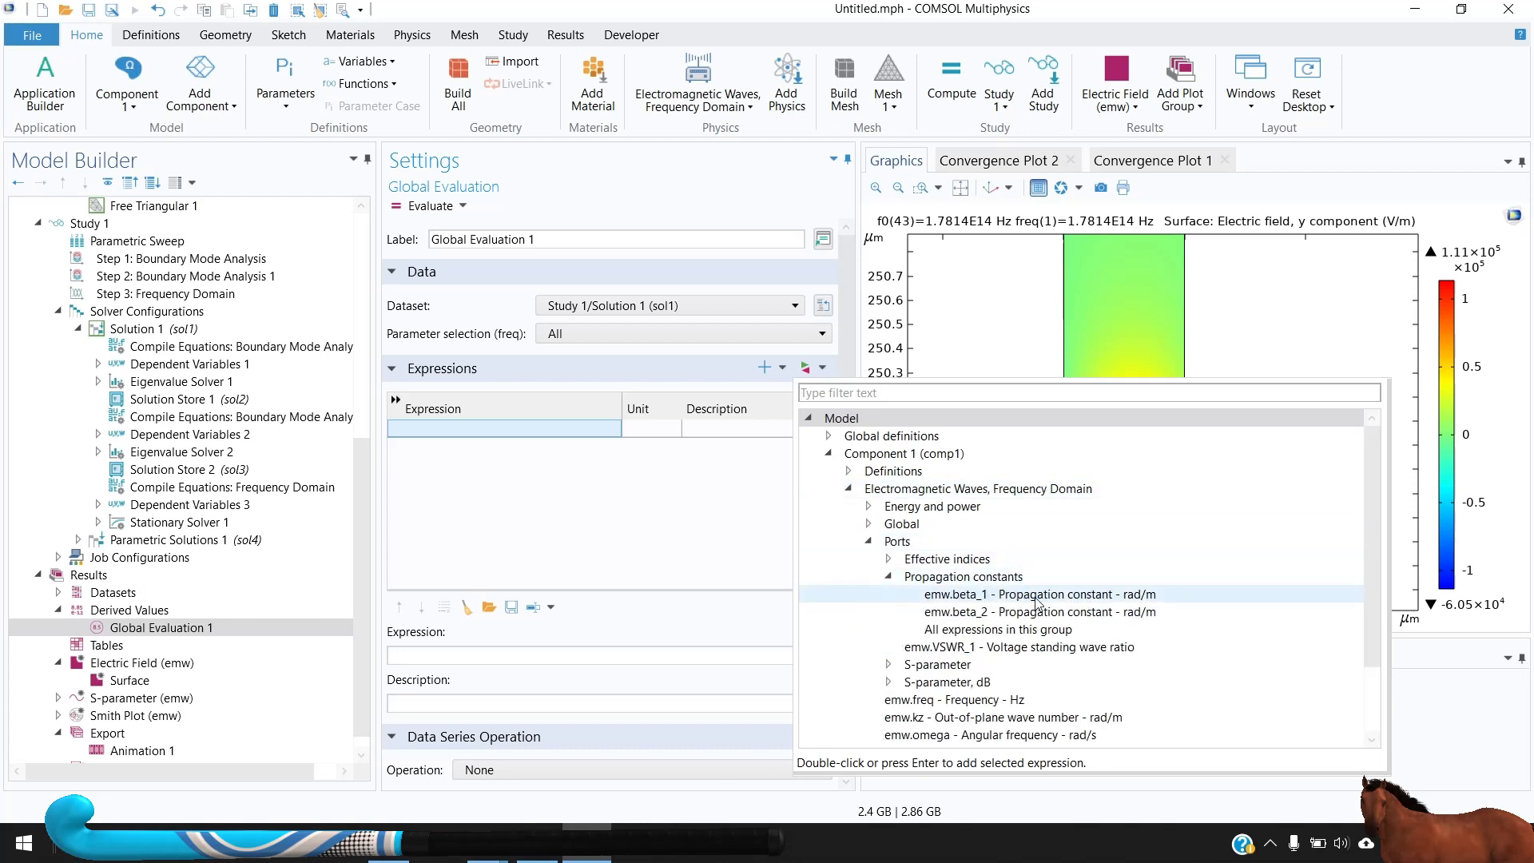
double_click(1004, 595)
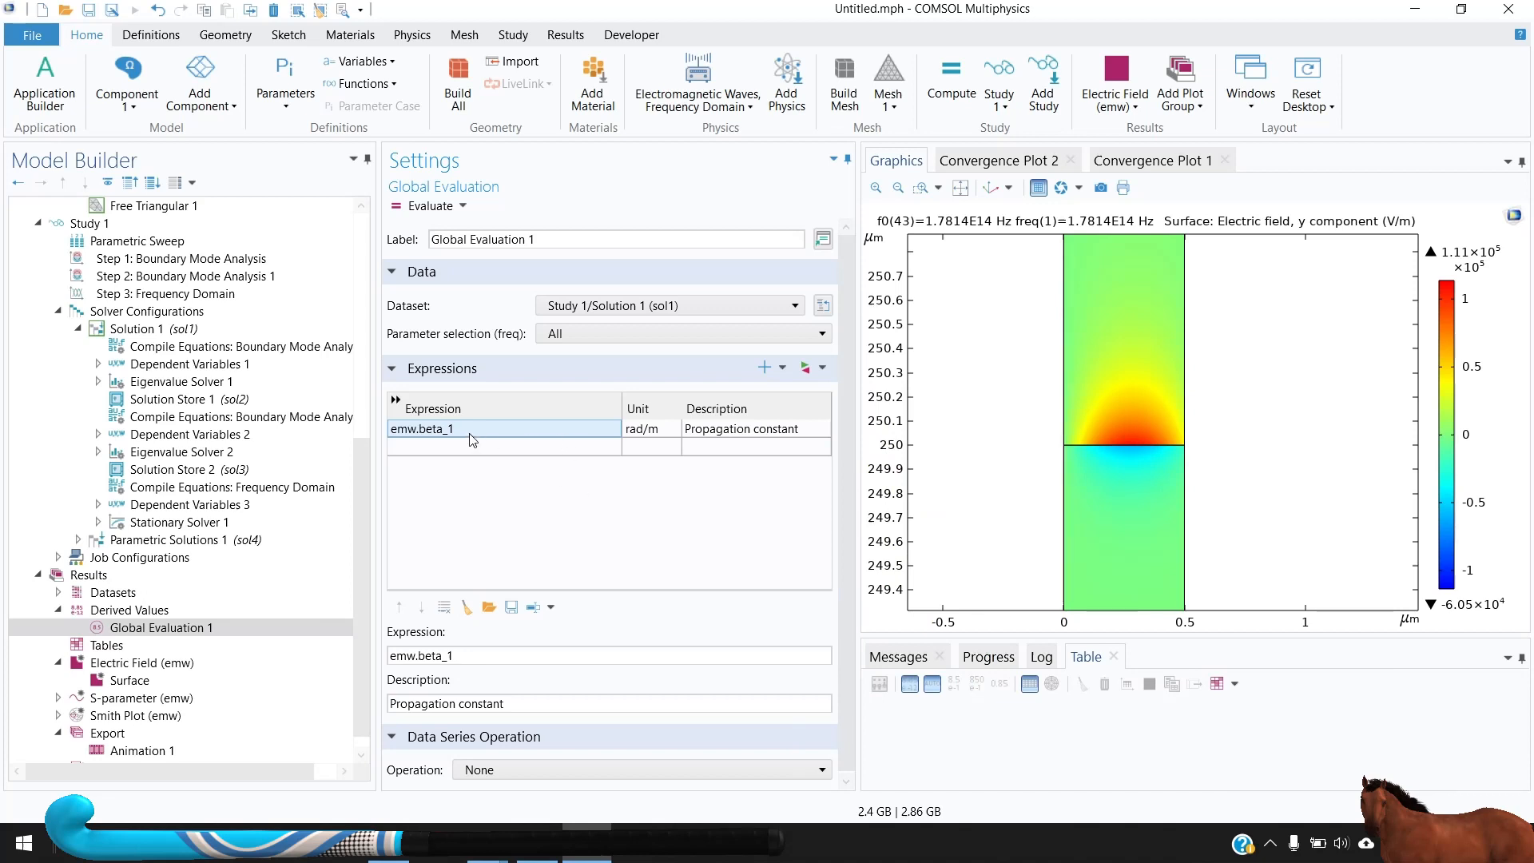
Describe the emw.beta_1 expression as k_{spp} and evaluate it on the Study 1/Parametric Solutions 1 (sol4) dataset
click(796, 430)
text(k_{spp})
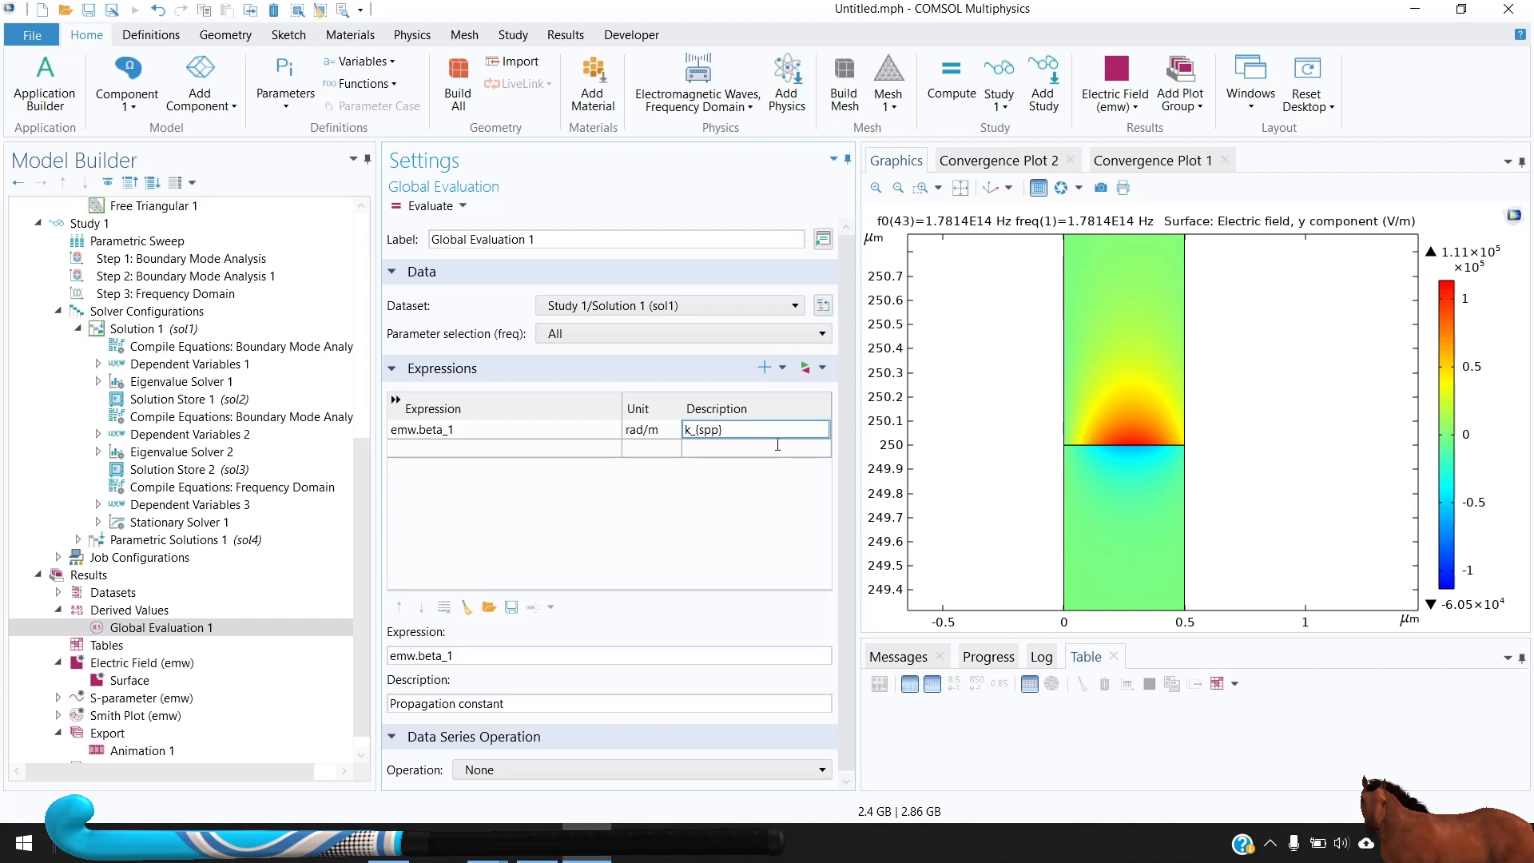
click(757, 520)
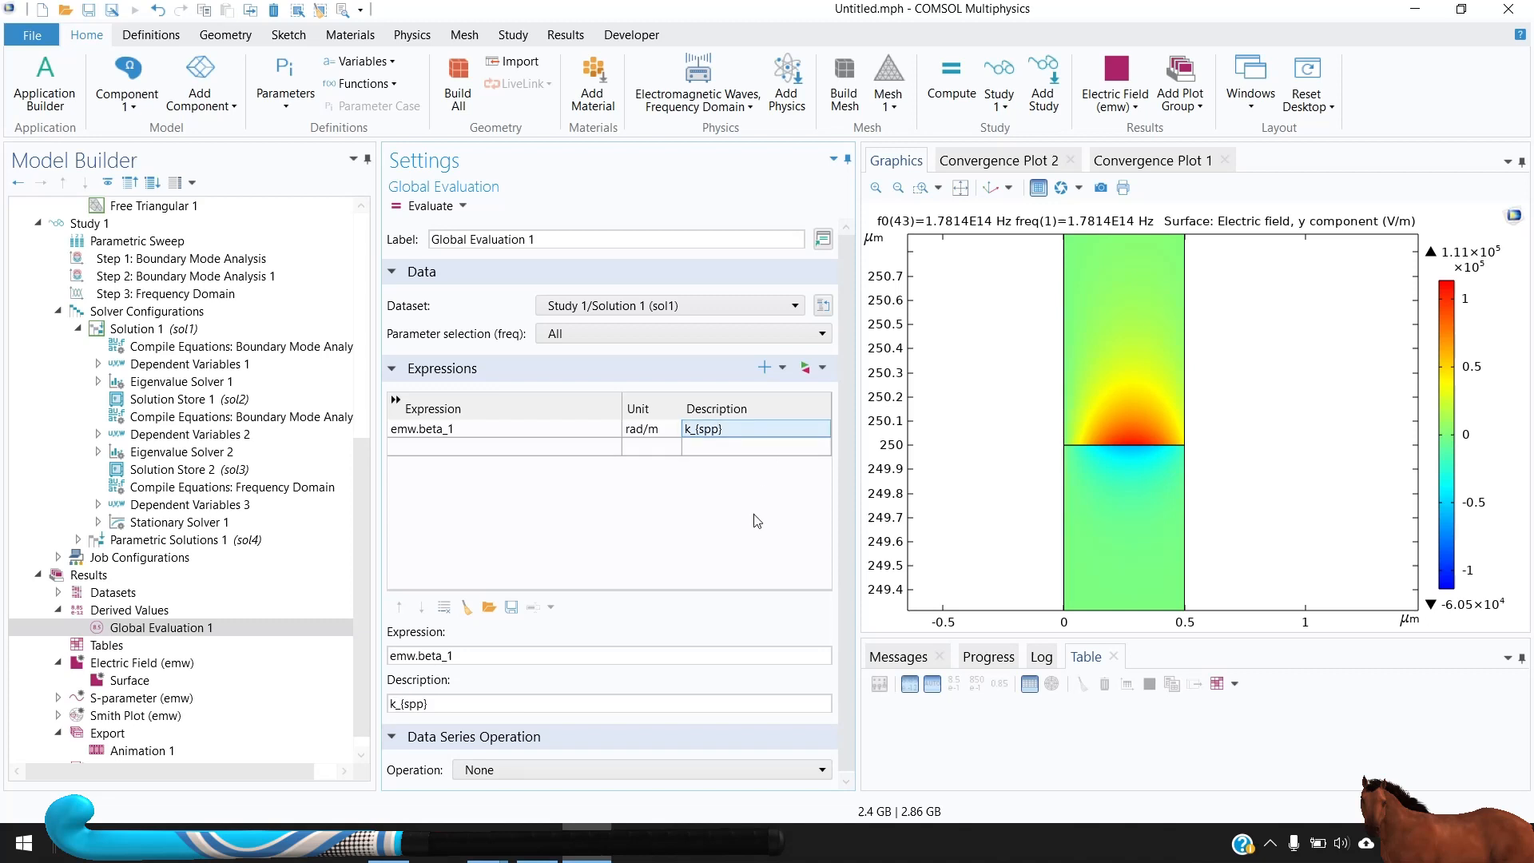
click(589, 307)
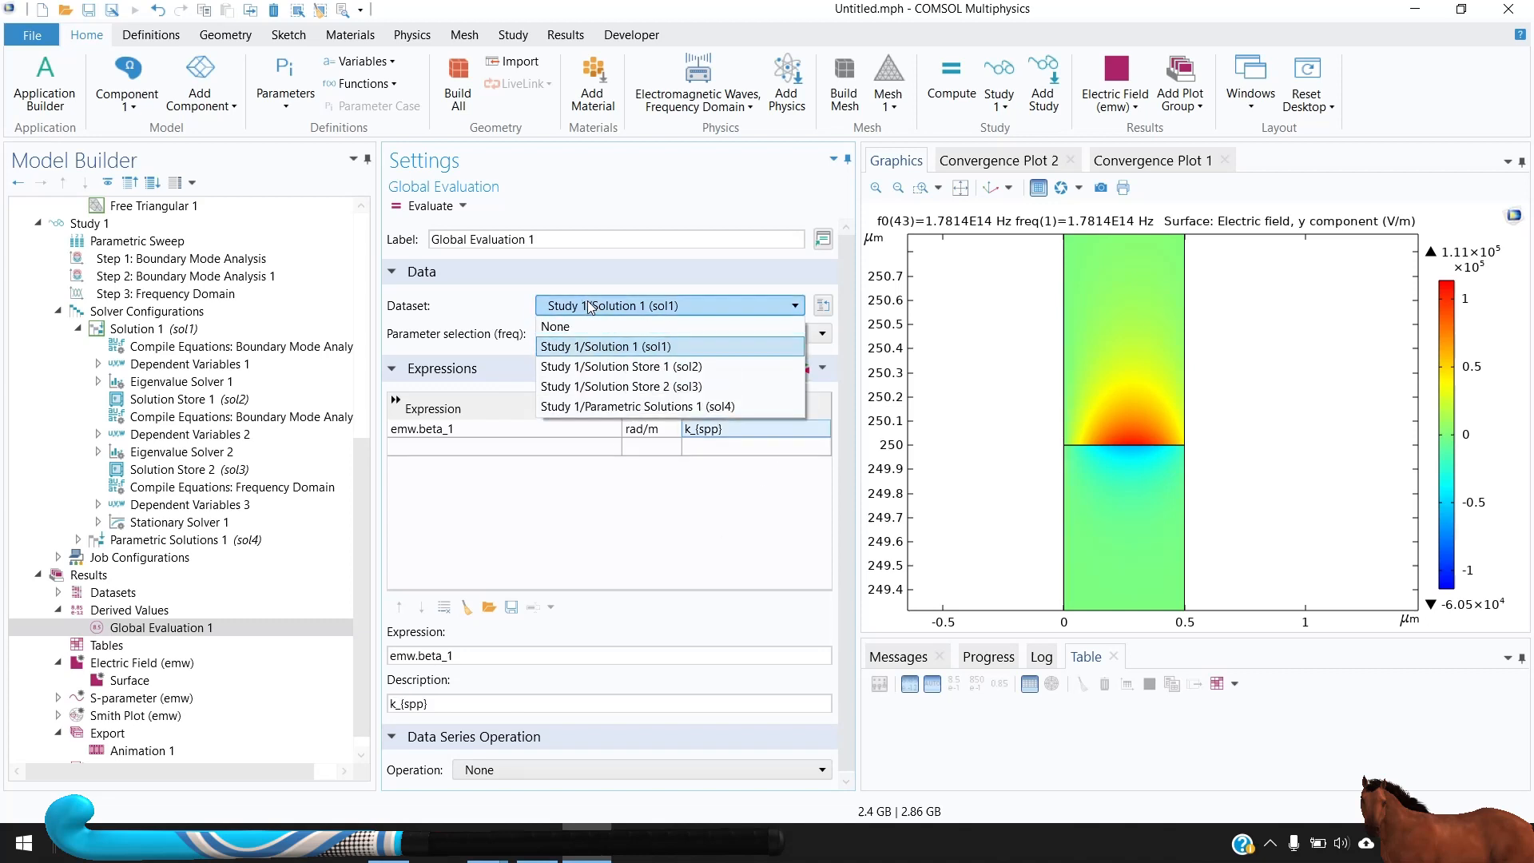
click(639, 409)
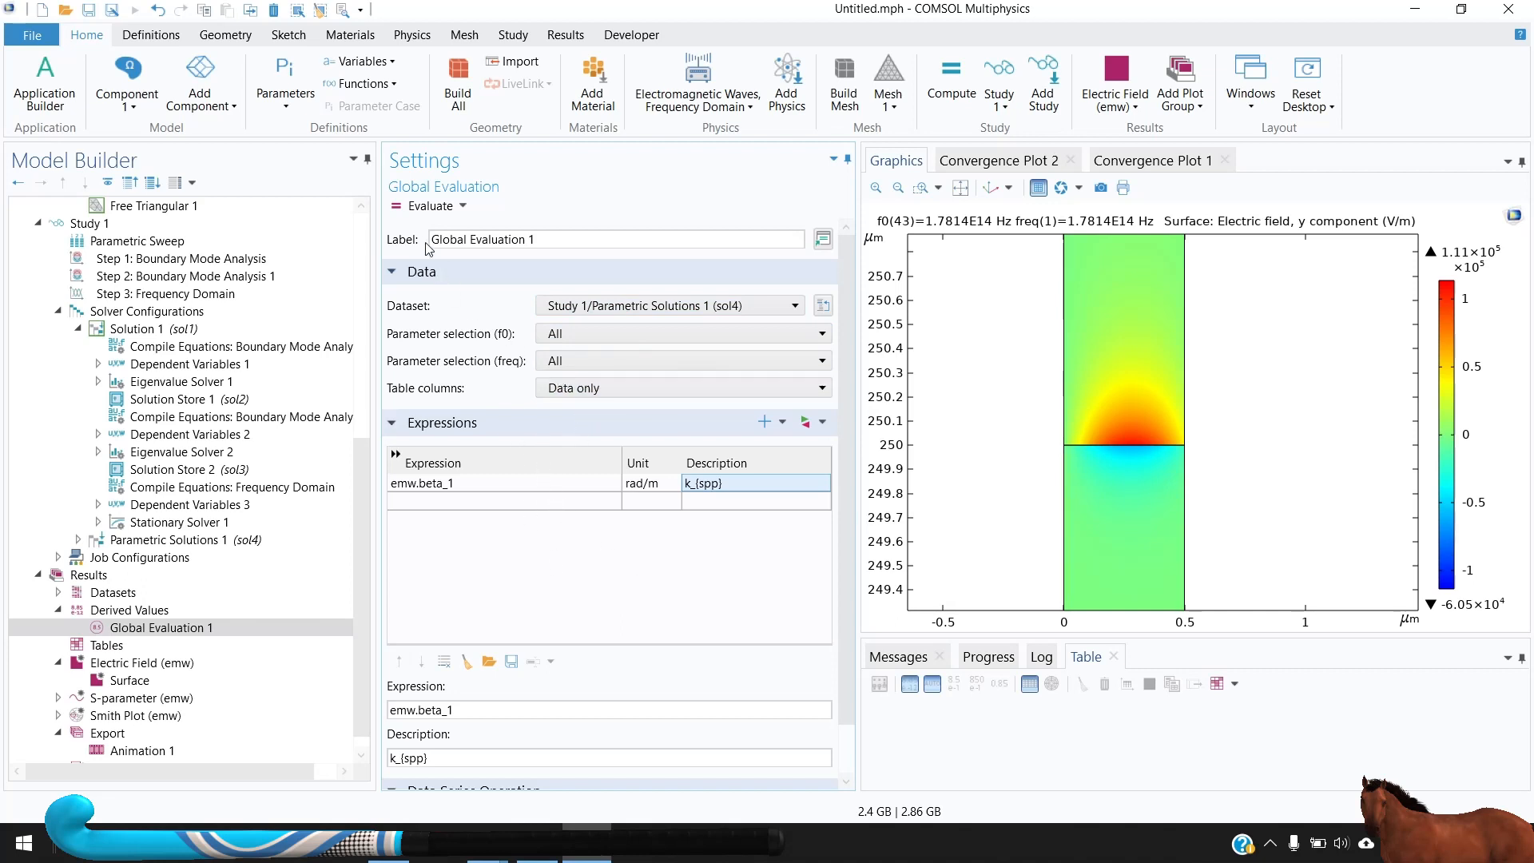
click(418, 209)
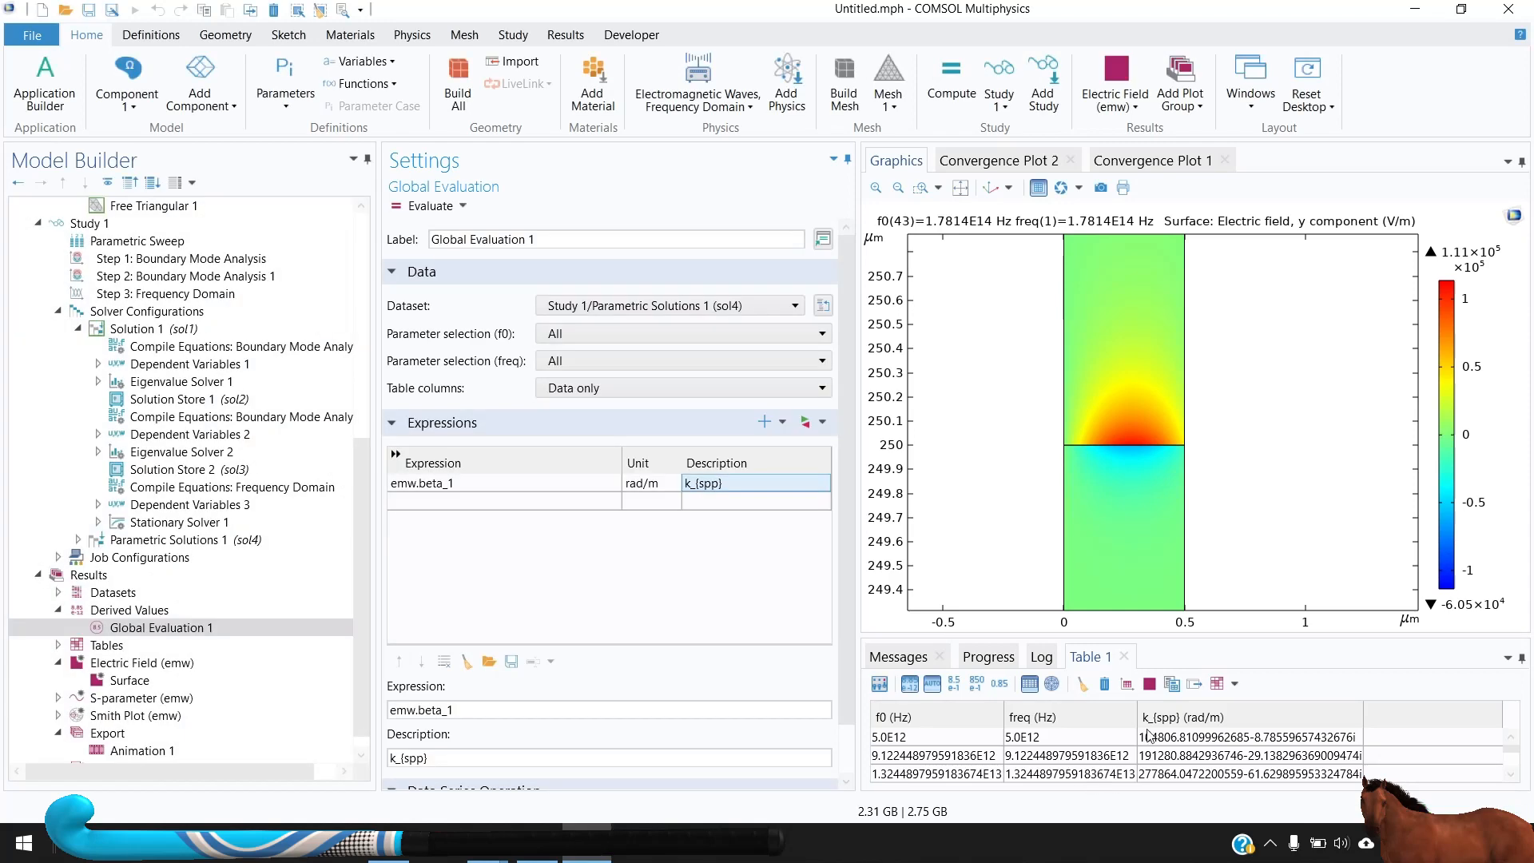
Create a table graph from Table 1 with k_{spp} as x-axis data and only the freq (Hz) column plotted
click(1127, 684)
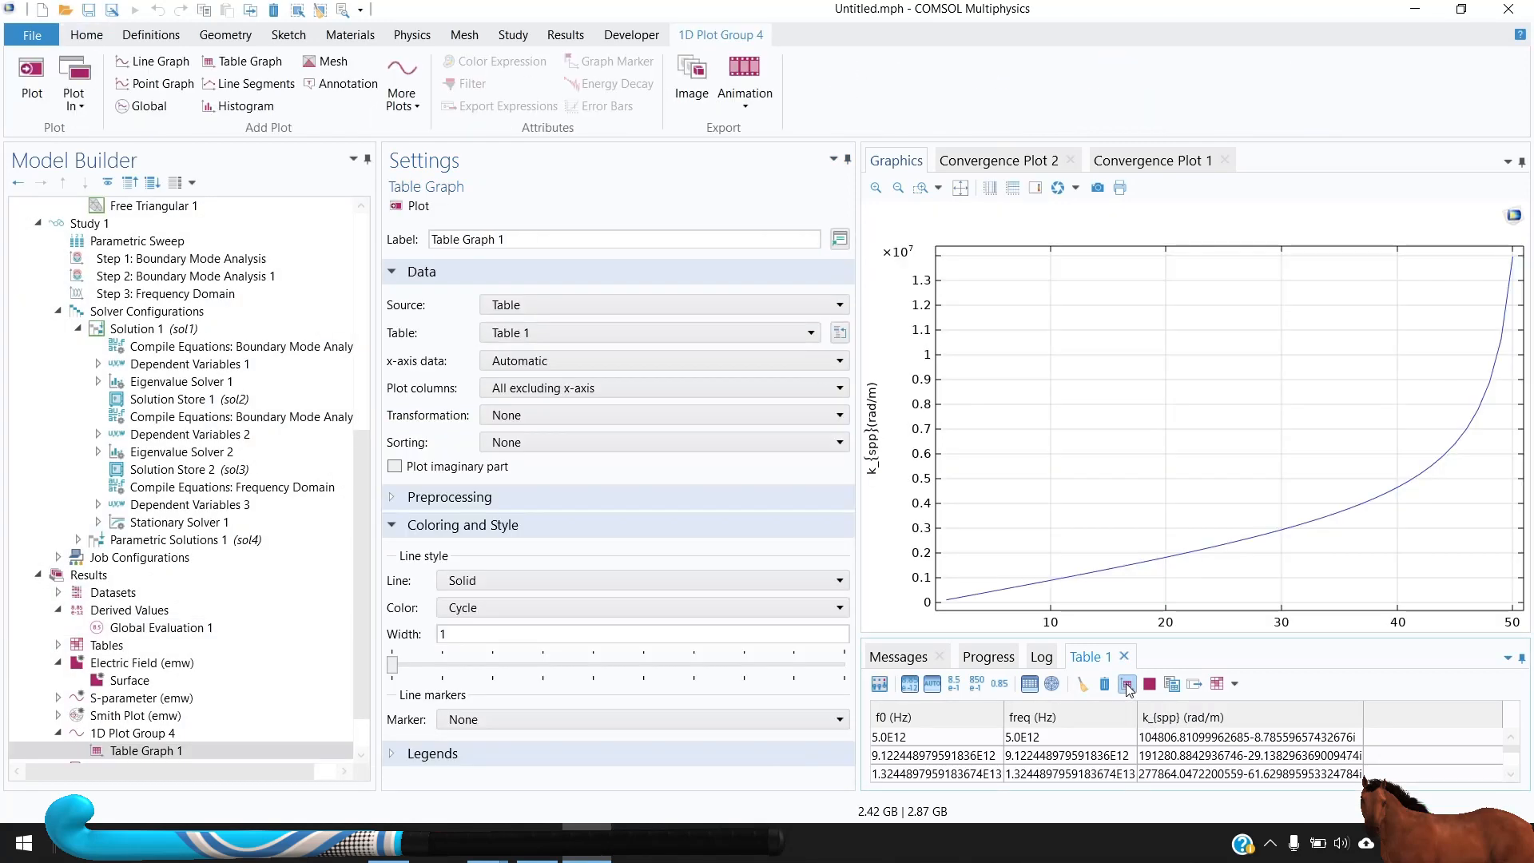
click(519, 364)
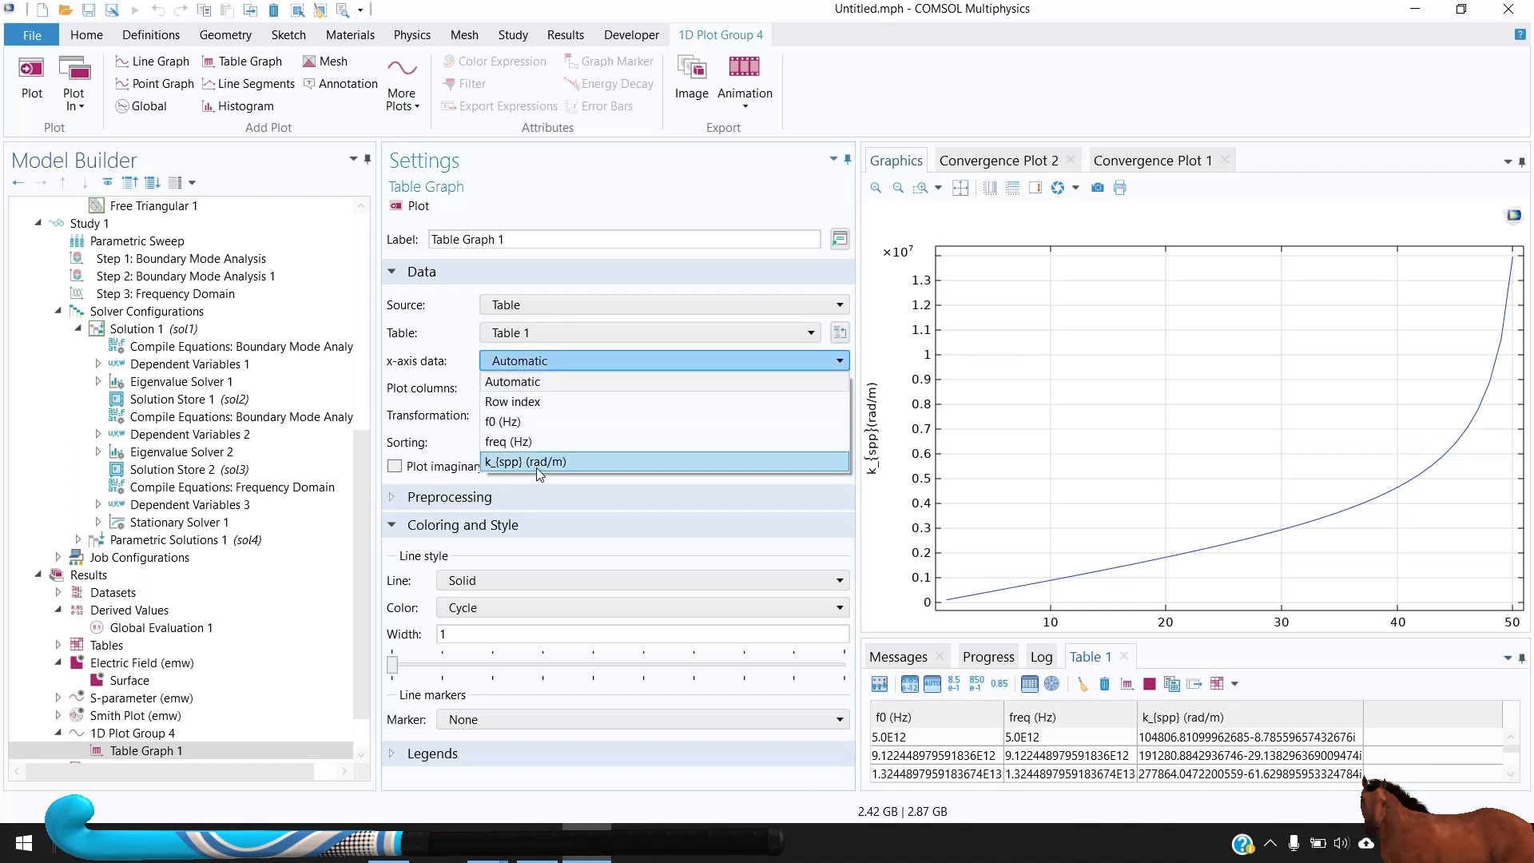
click(537, 461)
click(521, 390)
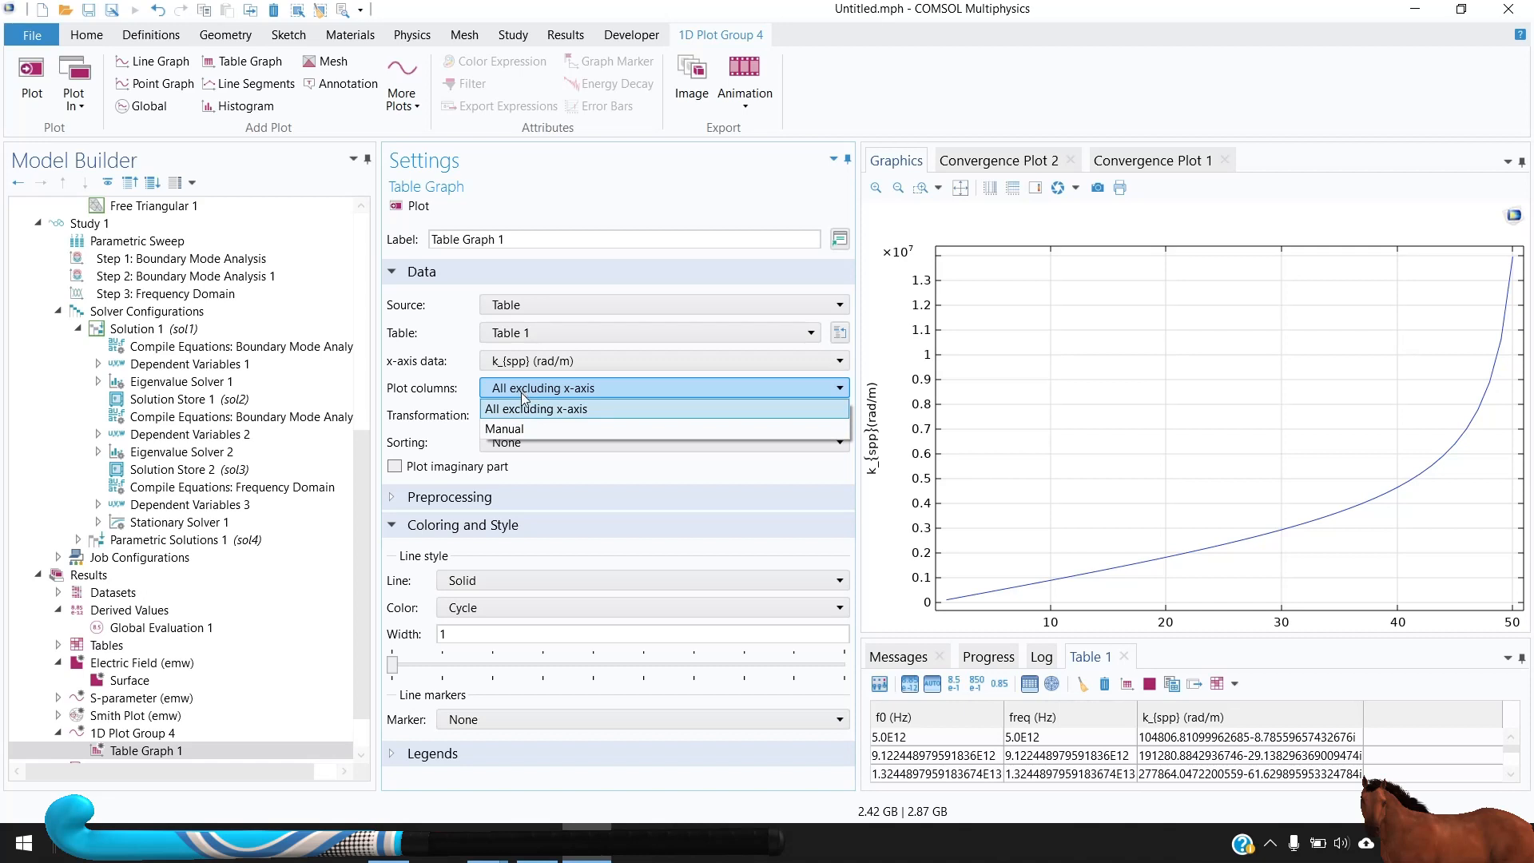
click(525, 427)
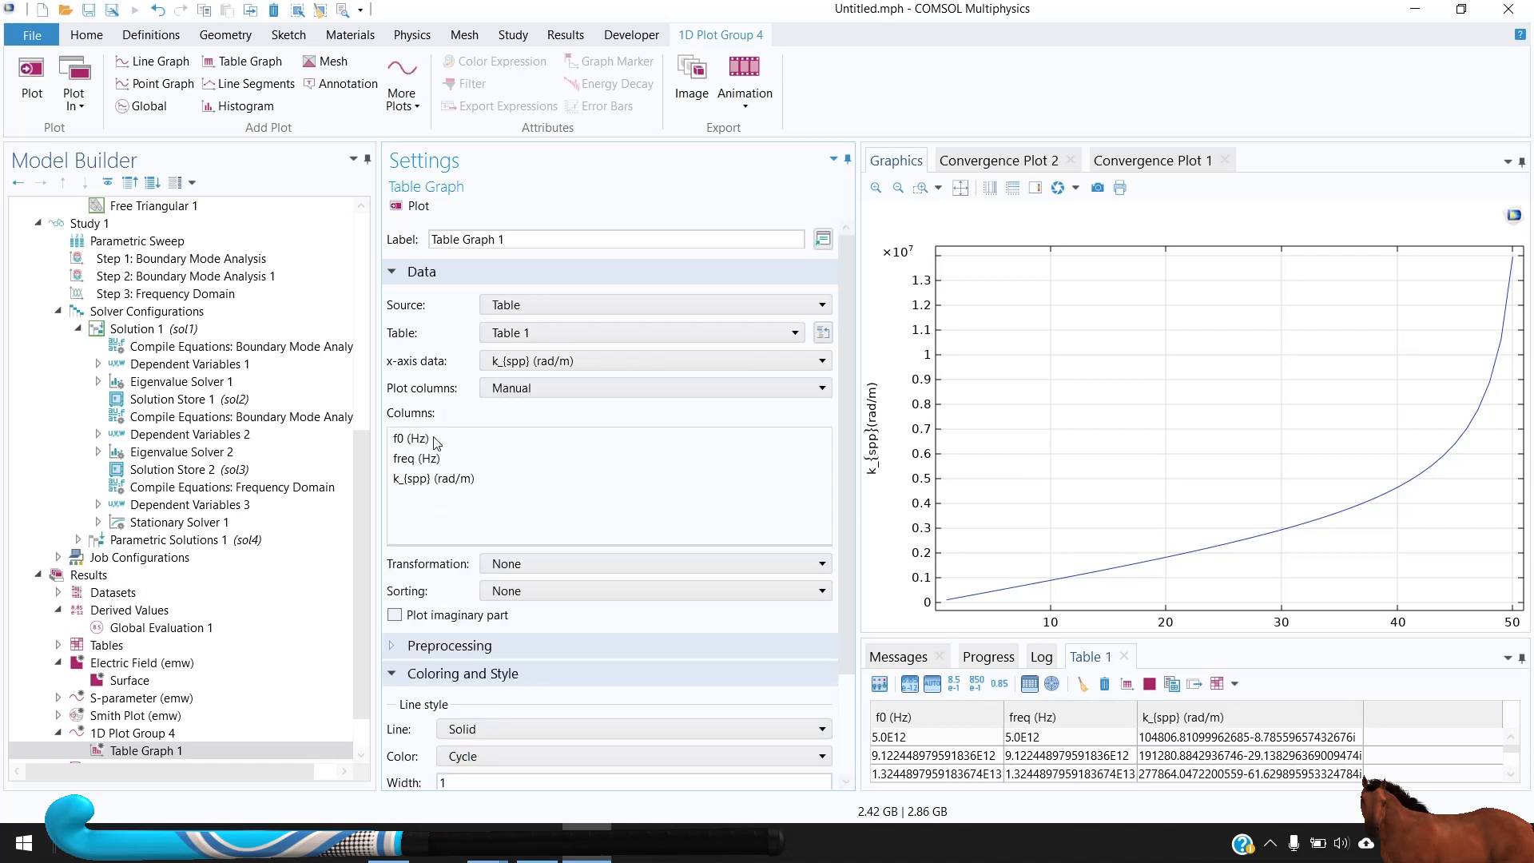
click(448, 463)
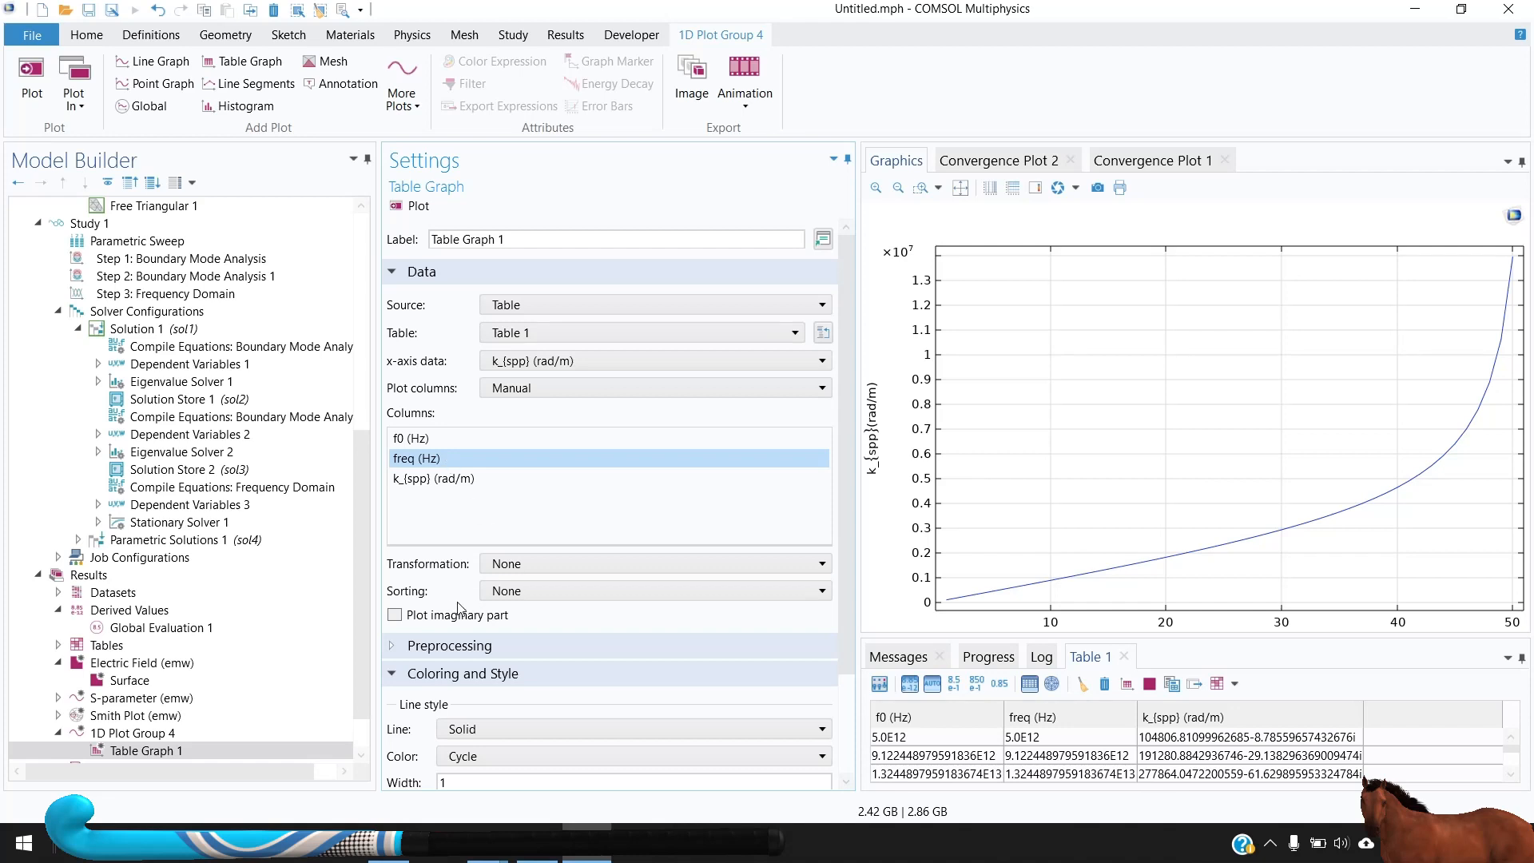
Apply linear preprocessing to the table graph's y-axis column with a scaling of 1/1e12, and replot it
scroll(459, 608, down, 4)
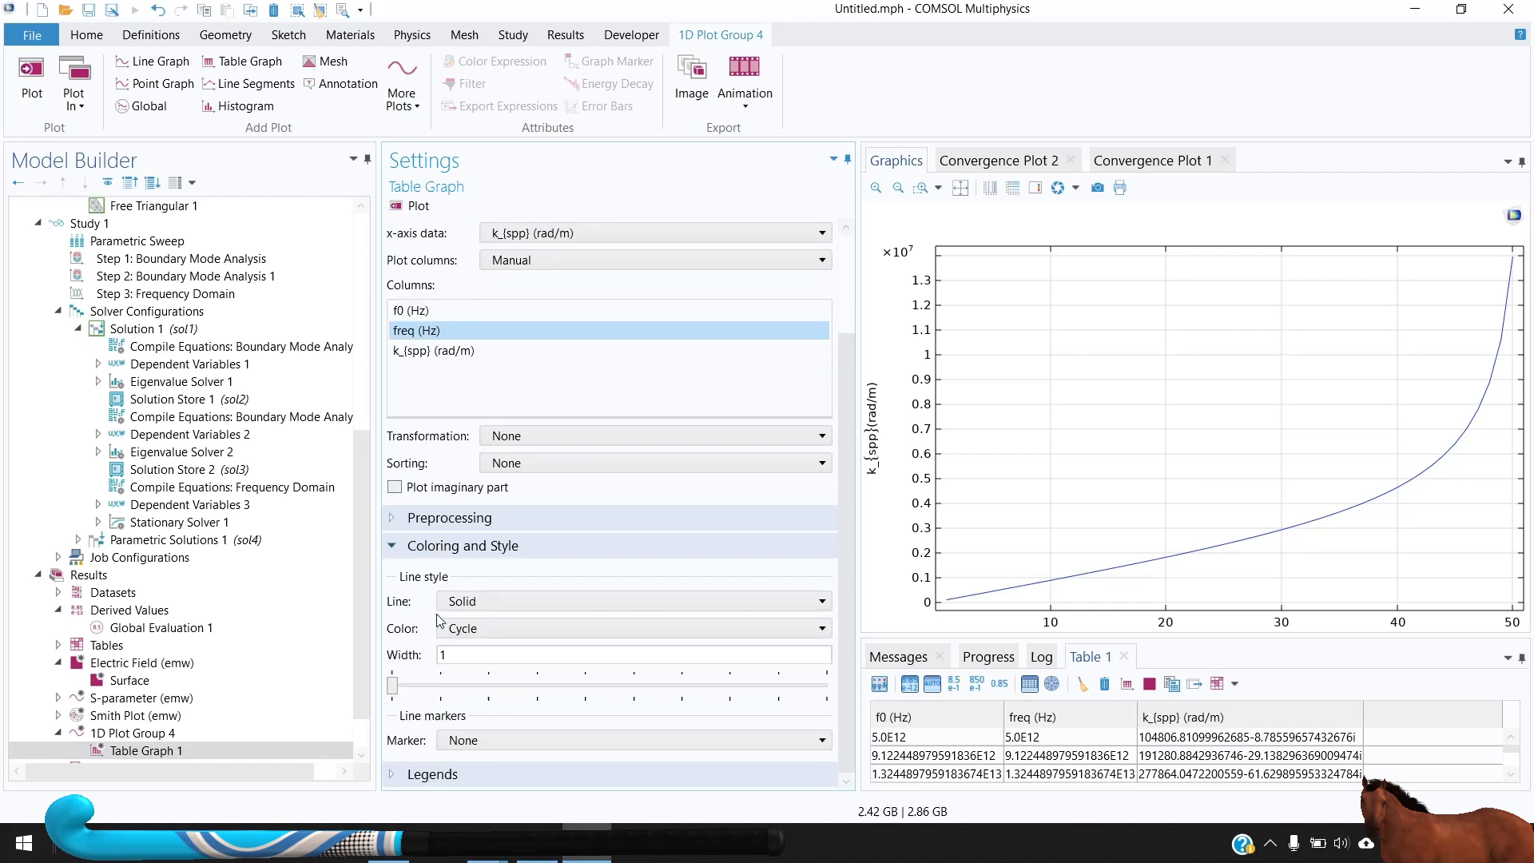
click(445, 518)
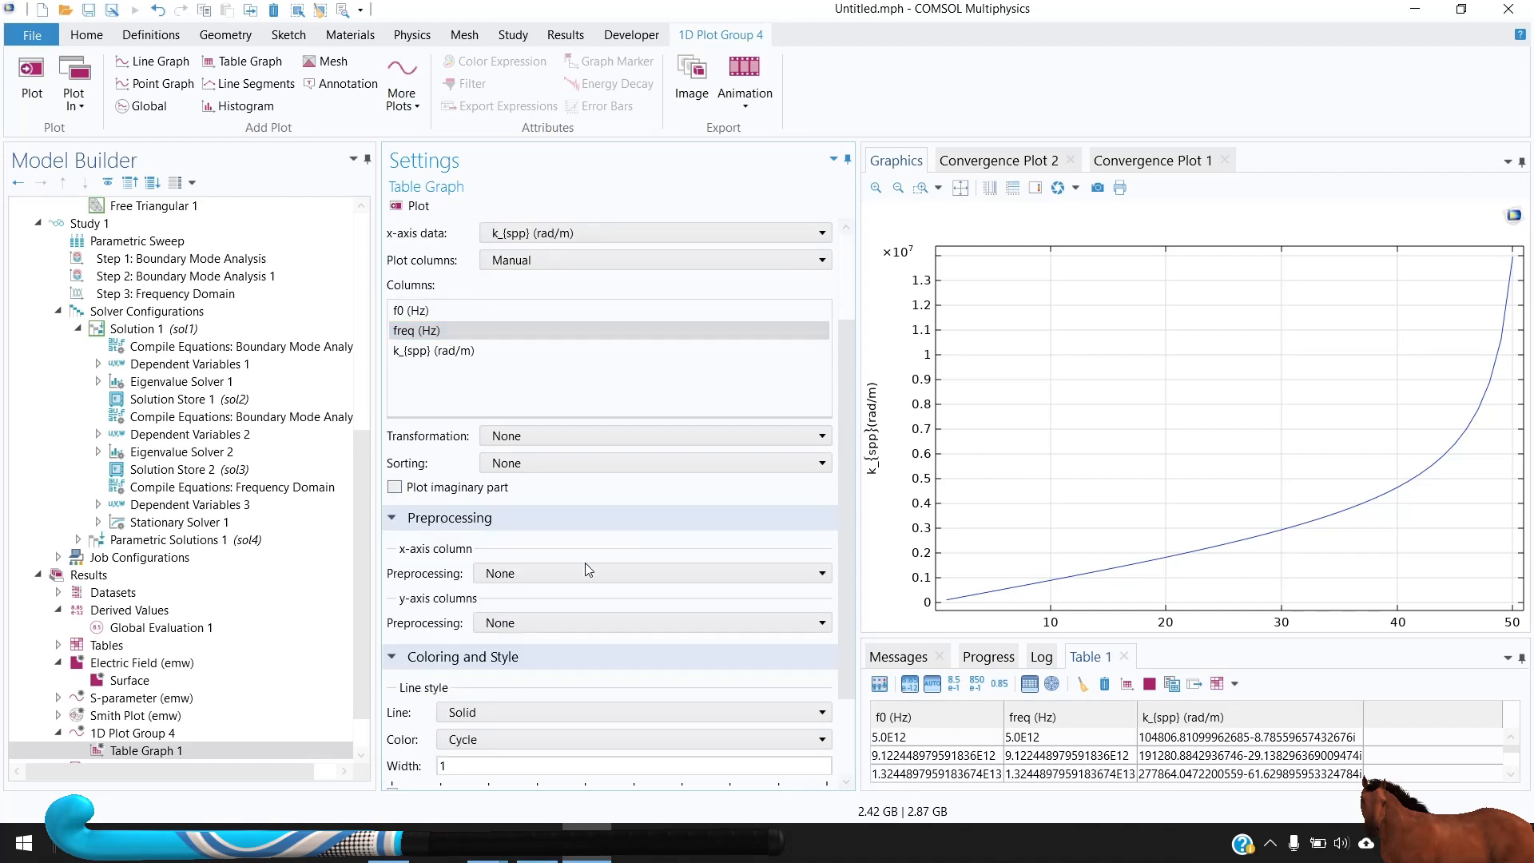
click(504, 623)
click(513, 661)
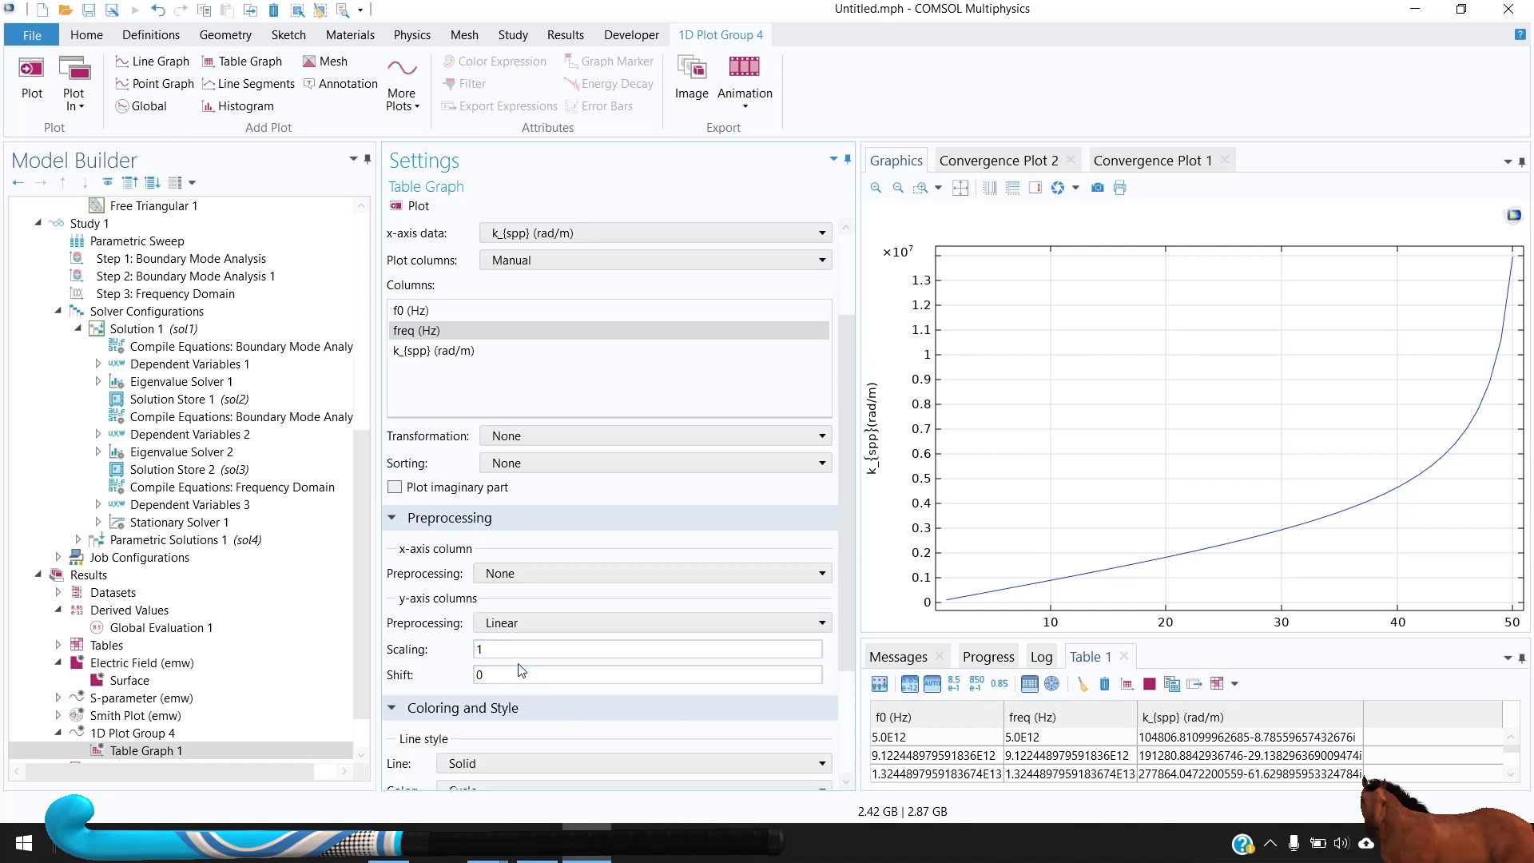
click(536, 655)
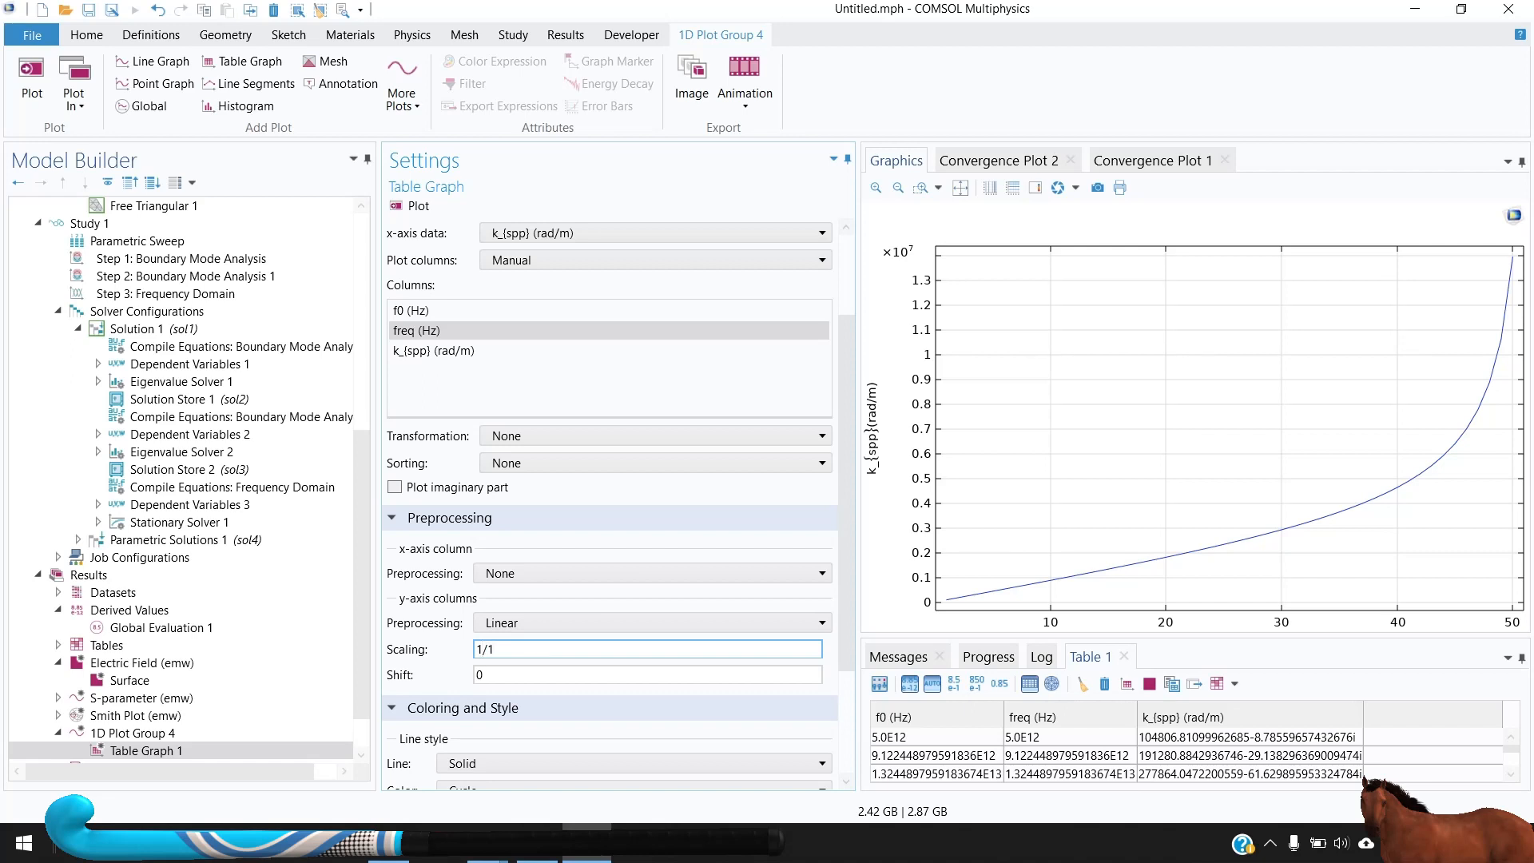
click(542, 675)
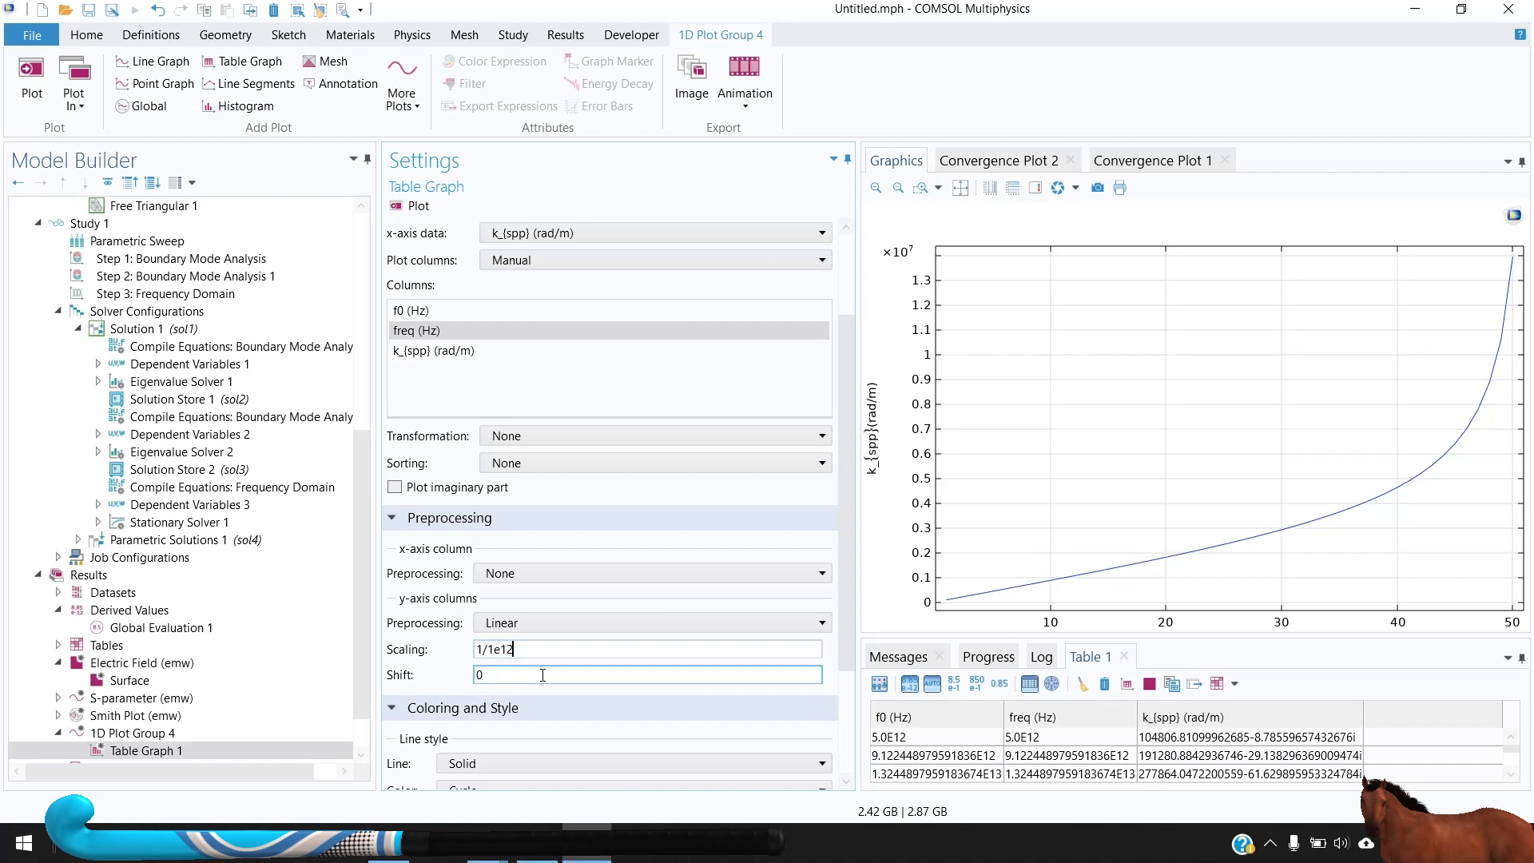
click(419, 206)
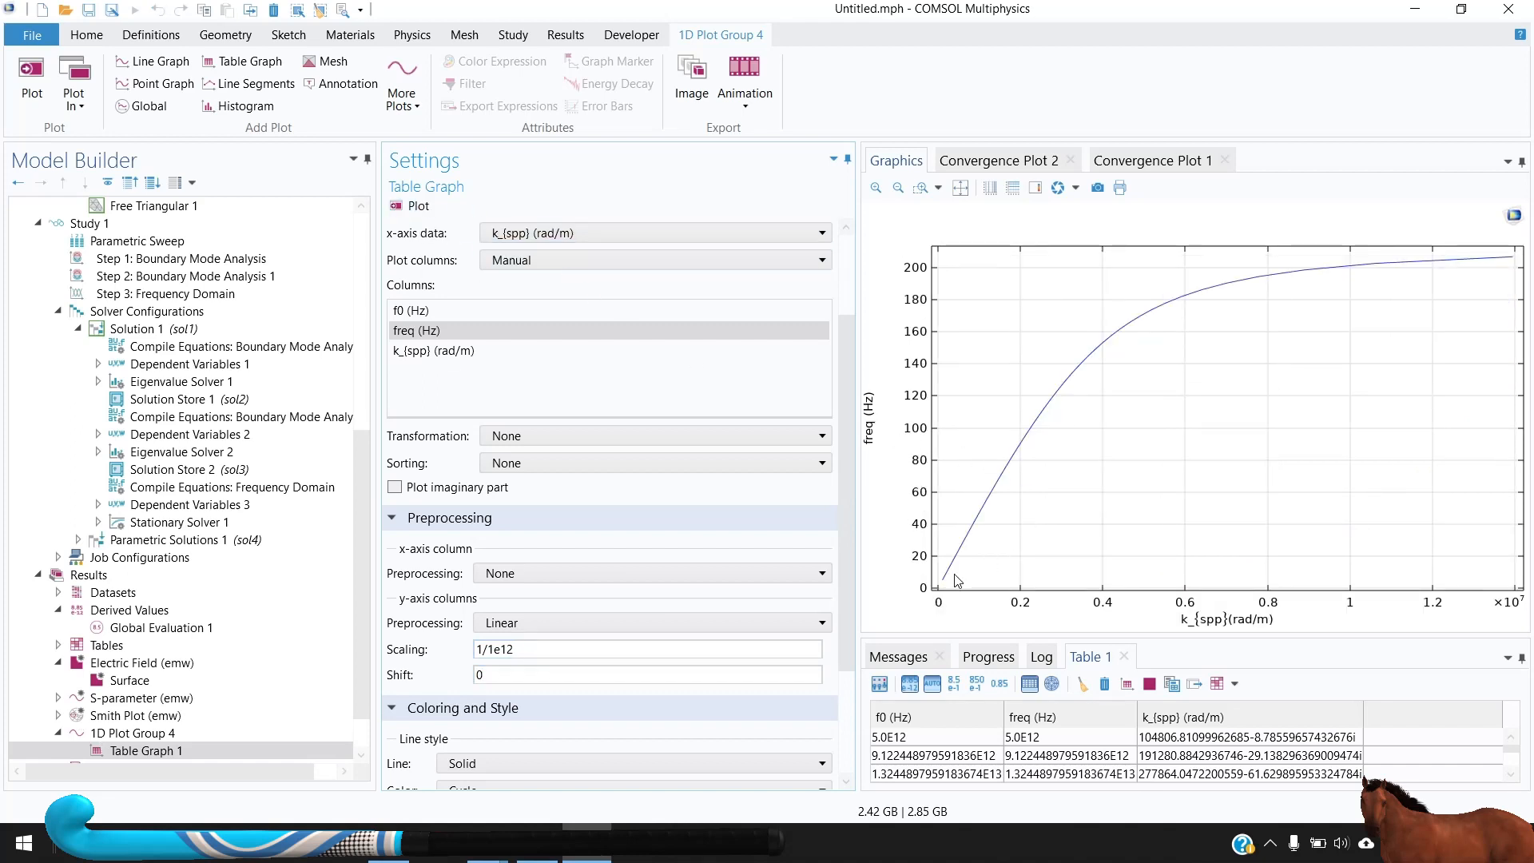
Set the table graph's line width to 5, inspect the curve's high-wavenumber end closely, and restore the full view
scroll(593, 700, down, 3)
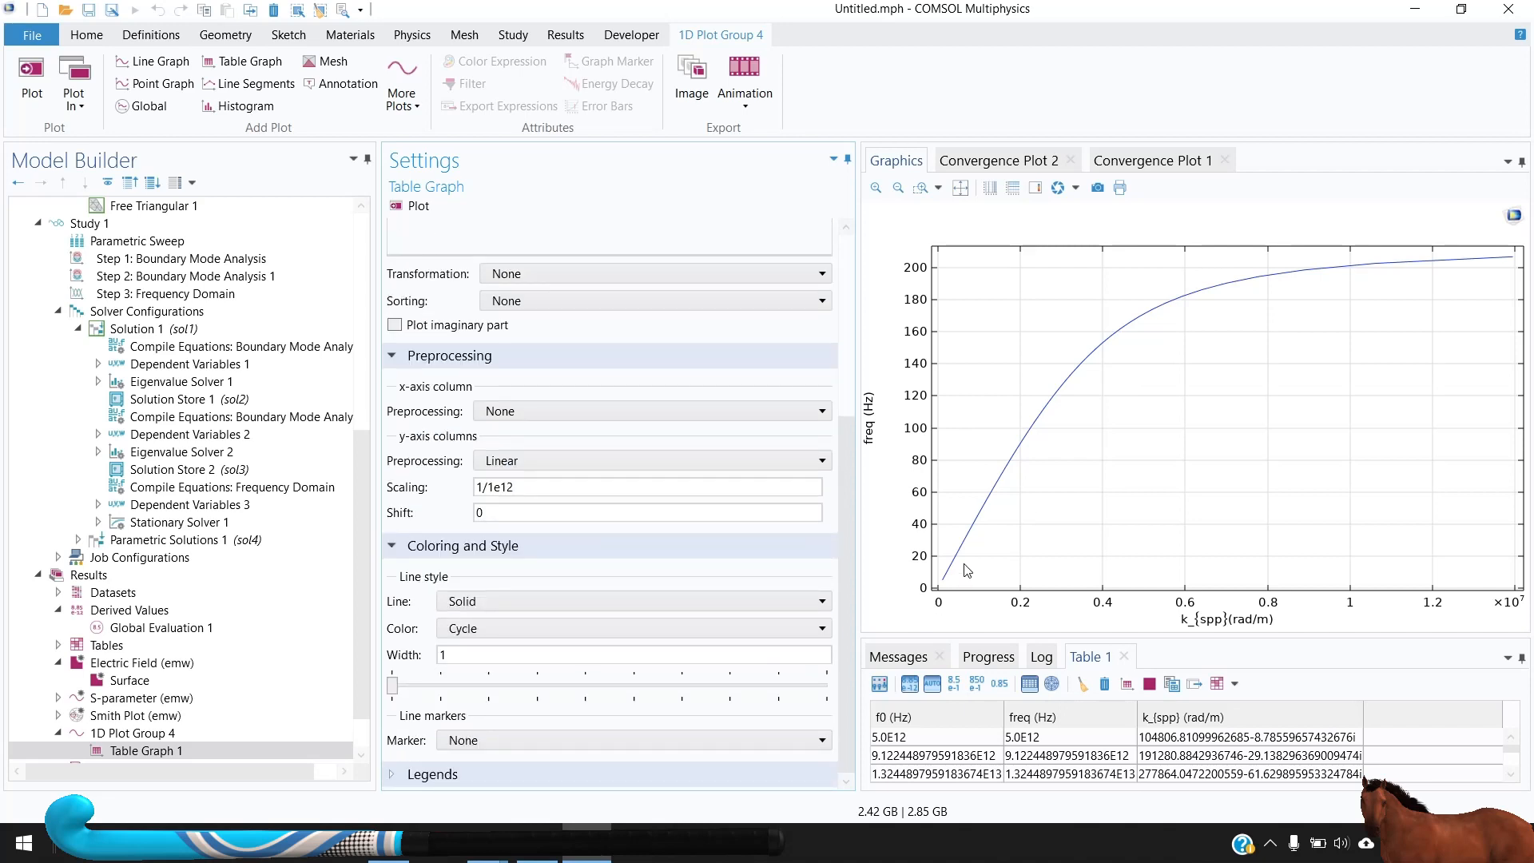
drag(391, 685, 586, 687)
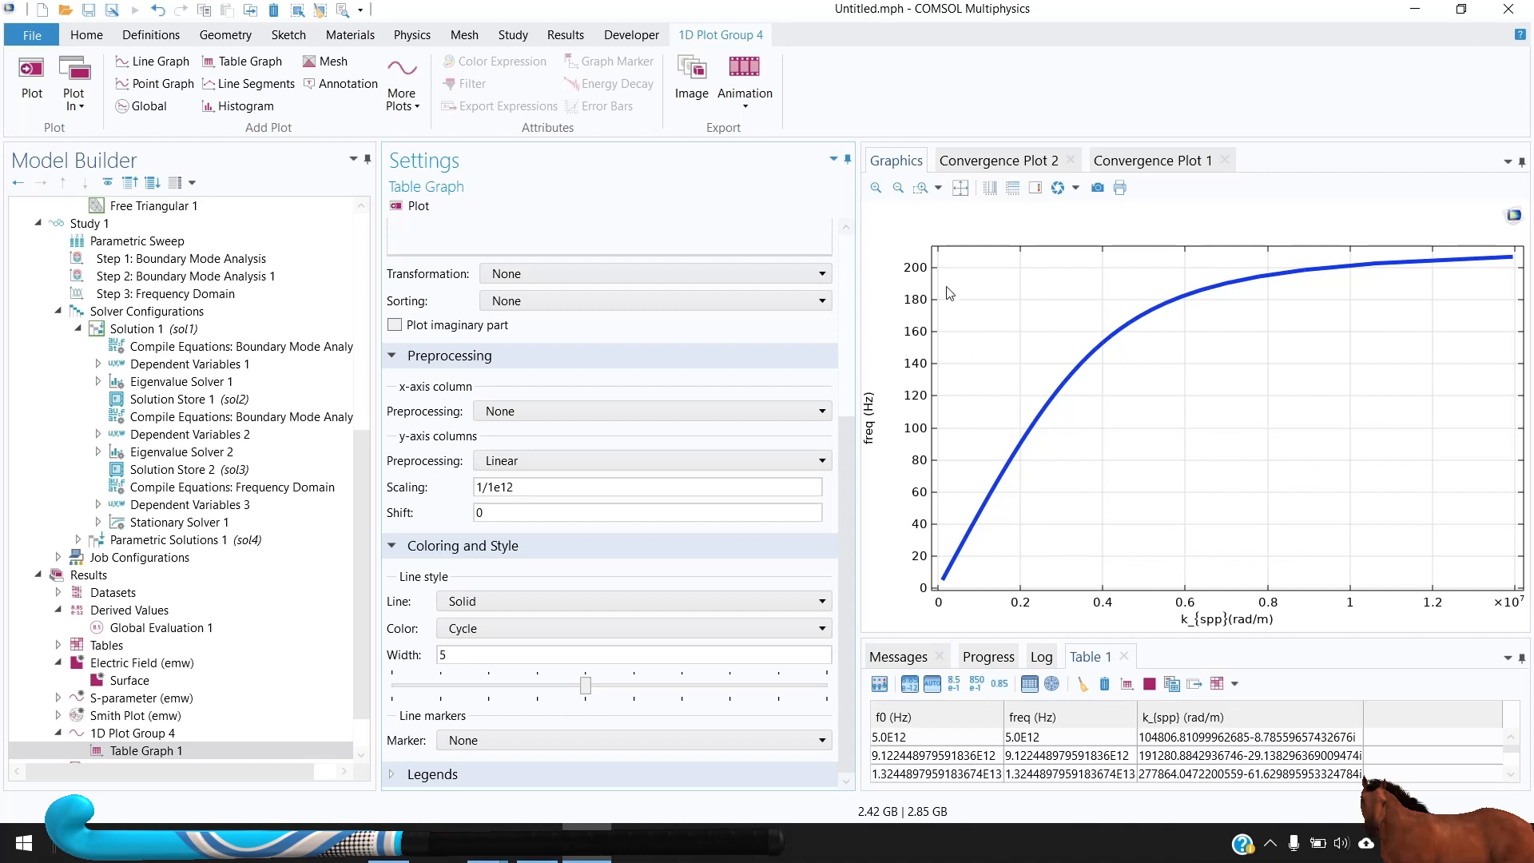
scroll(1452, 273, up, 5)
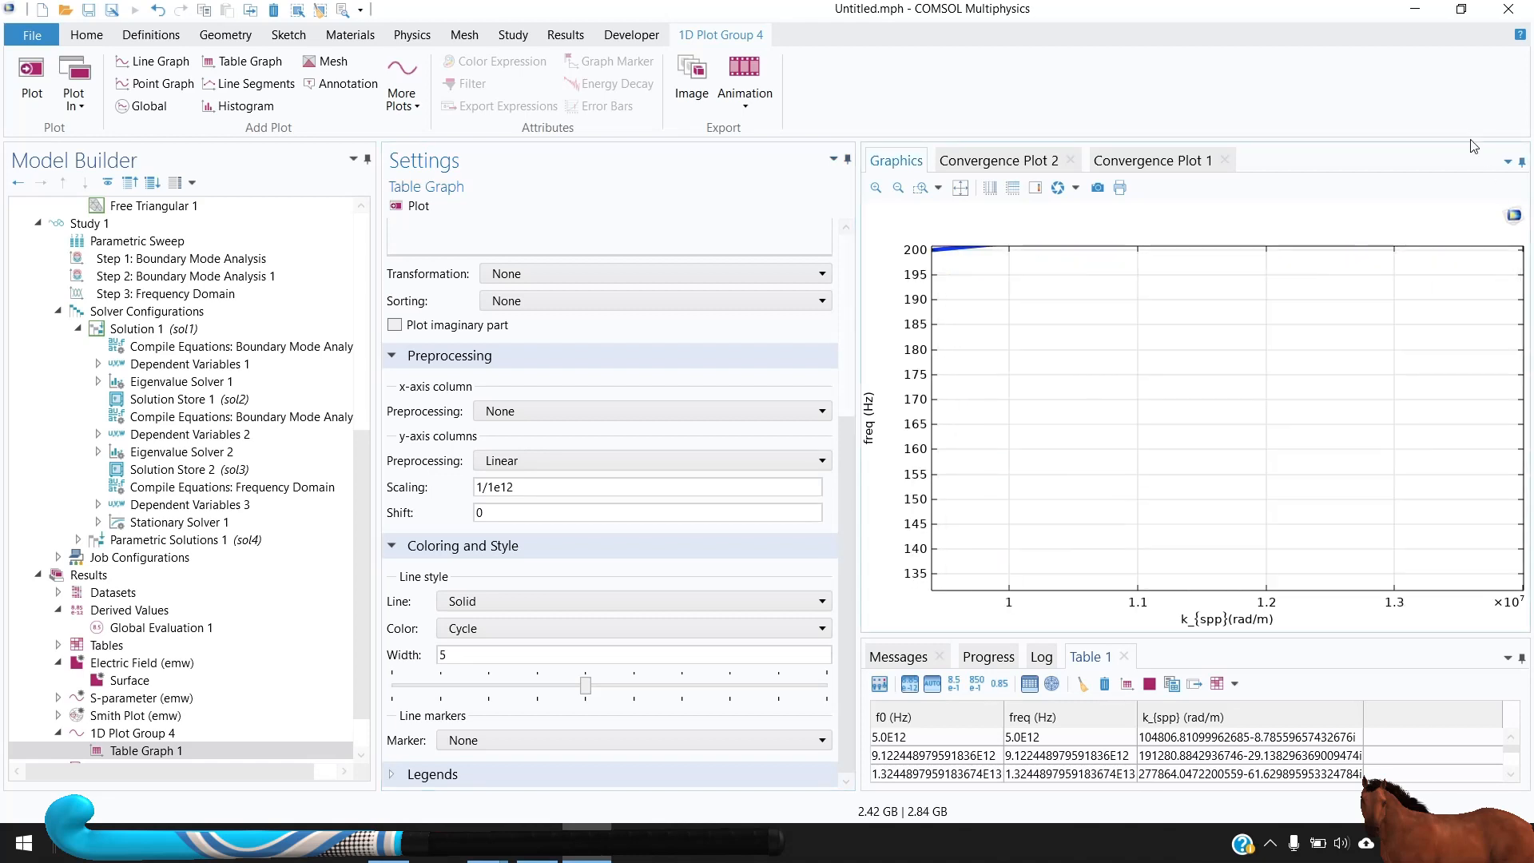
drag(1370, 404, 1281, 419)
middle_drag(1323, 420, 1327, 359)
drag(1361, 420, 1330, 408)
drag(1340, 342, 1325, 387)
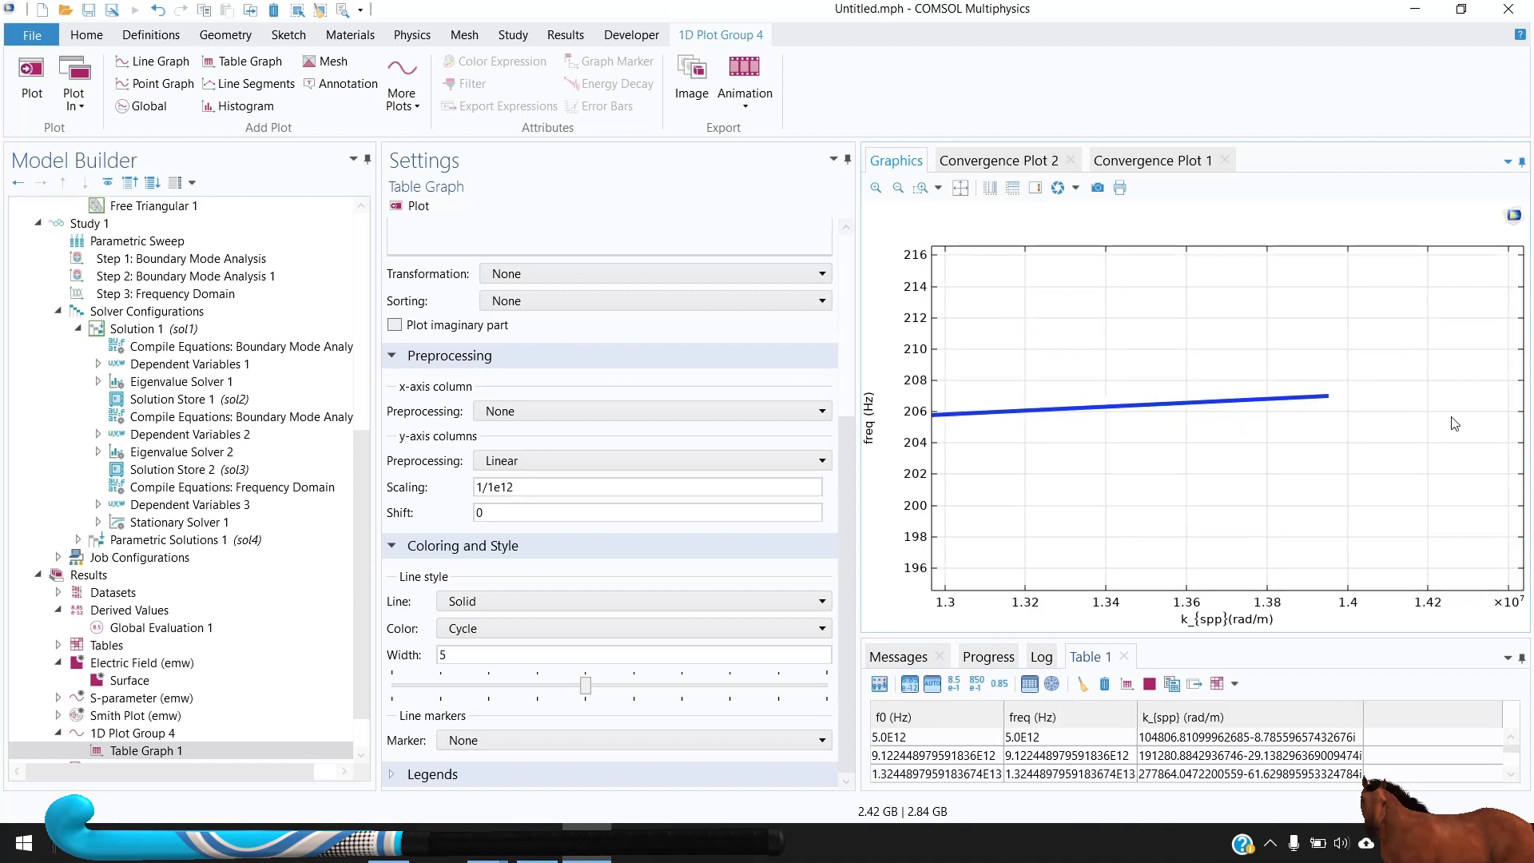
click(960, 187)
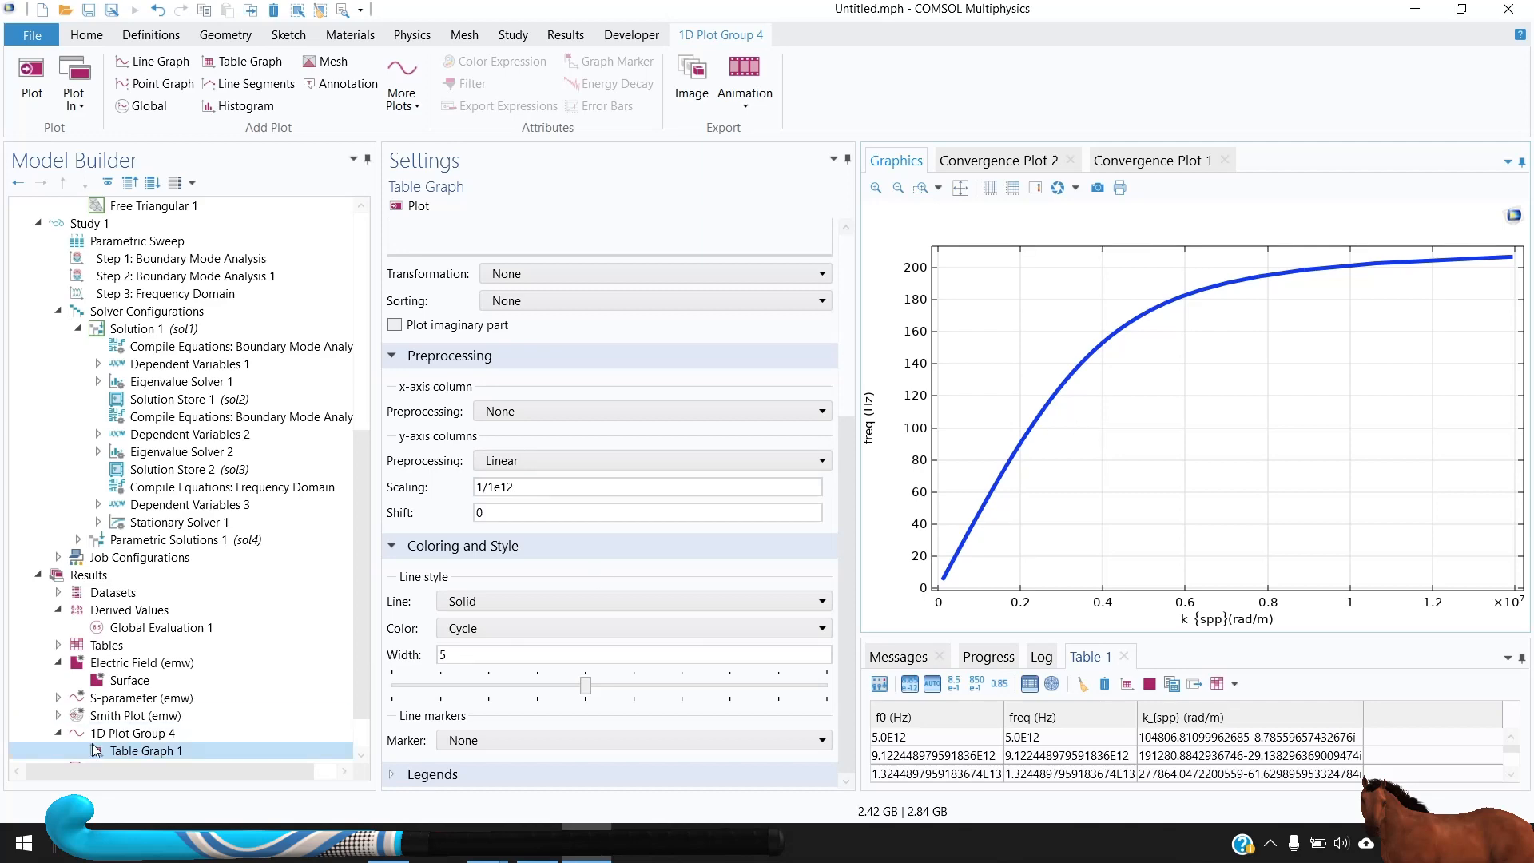
Add another 1D plot group to the results and insert a Global plot in it
scroll(96, 751, down, 1)
click(566, 34)
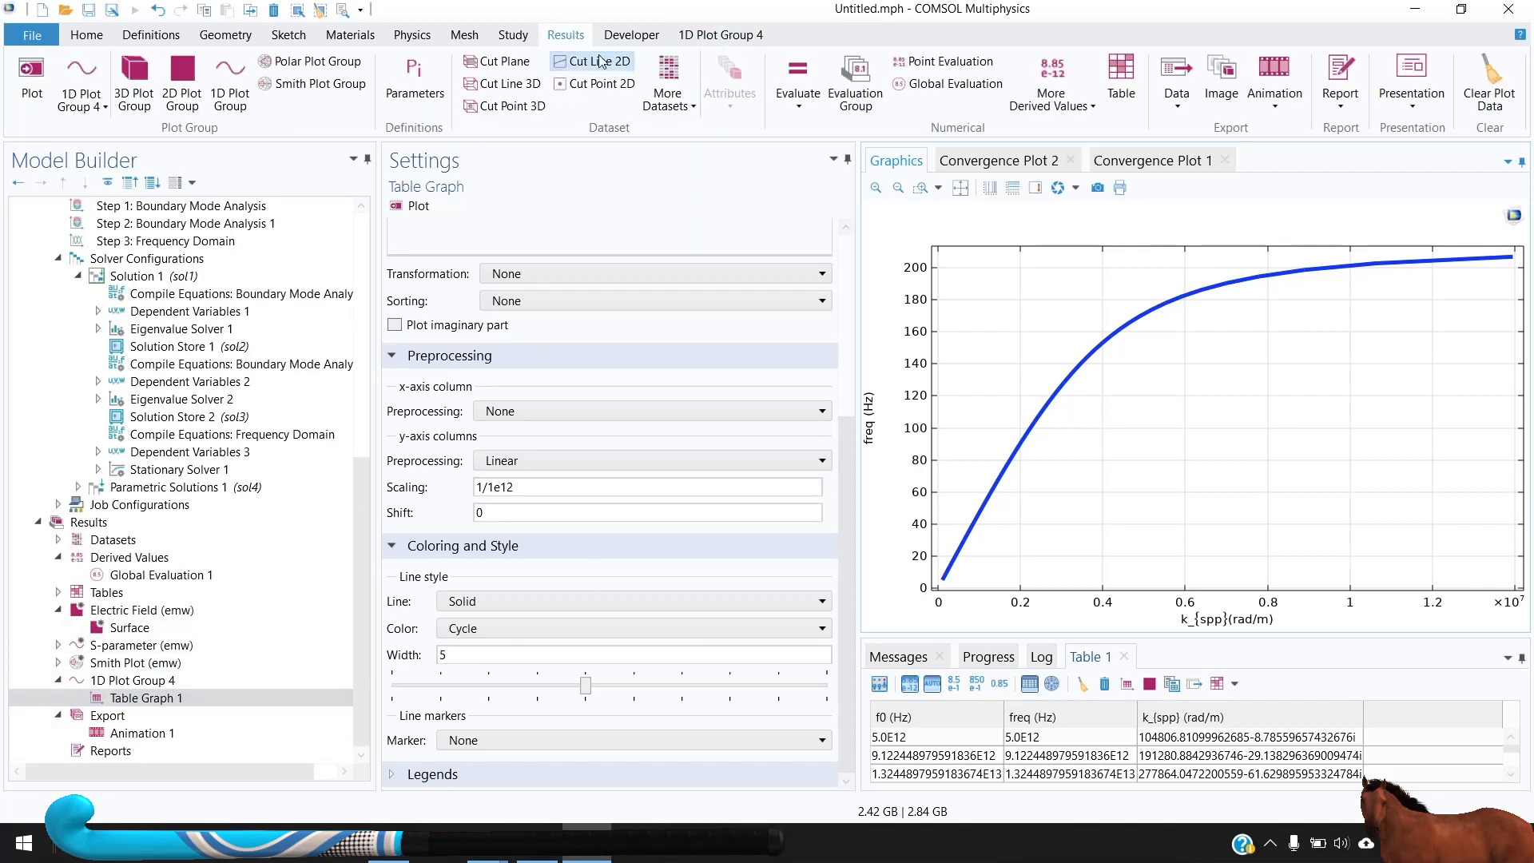
click(237, 102)
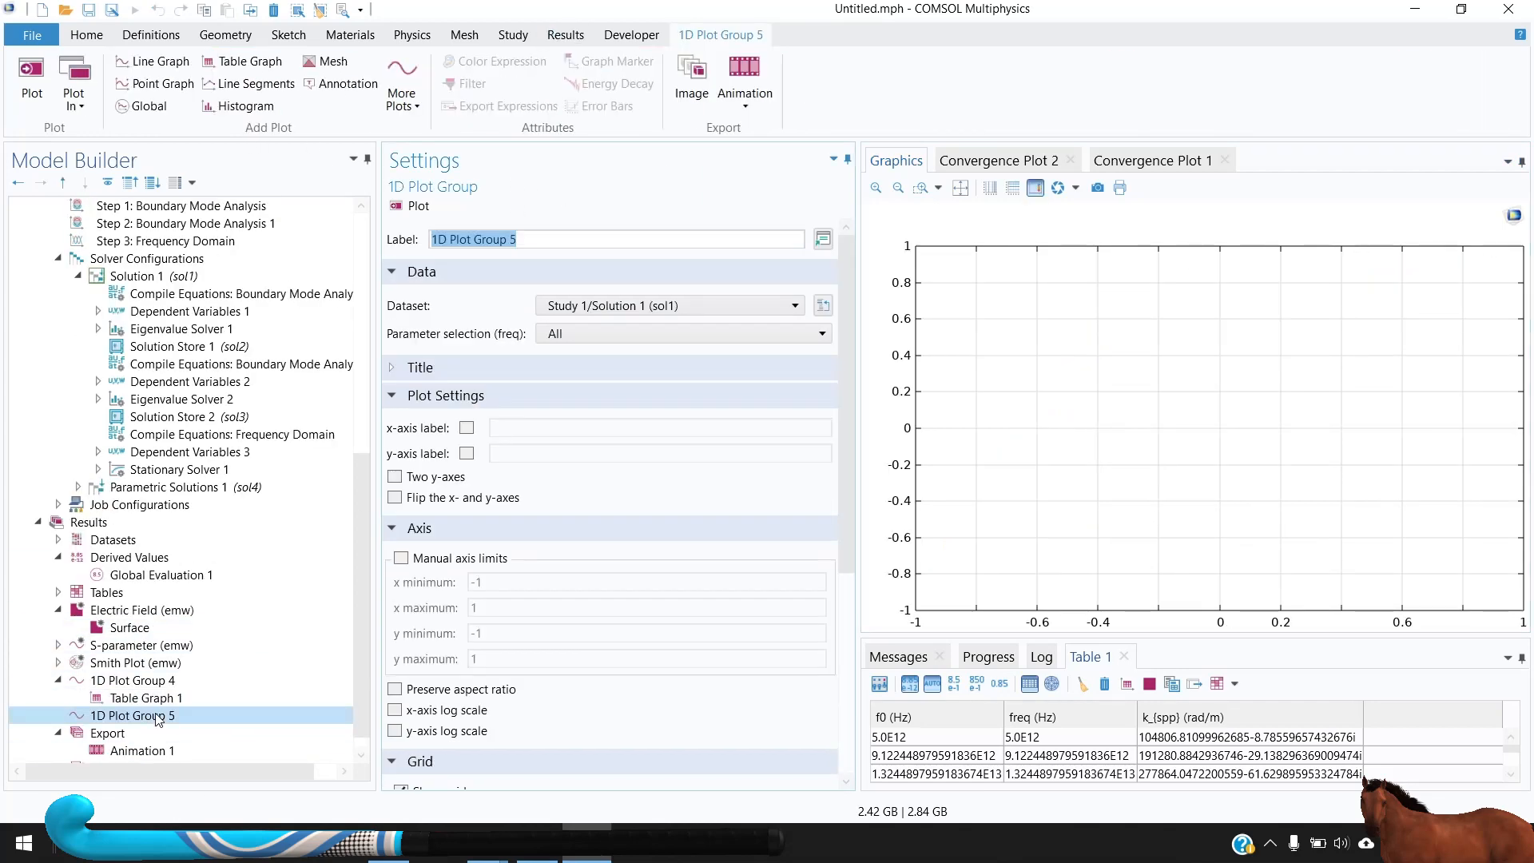
right_click(159, 718)
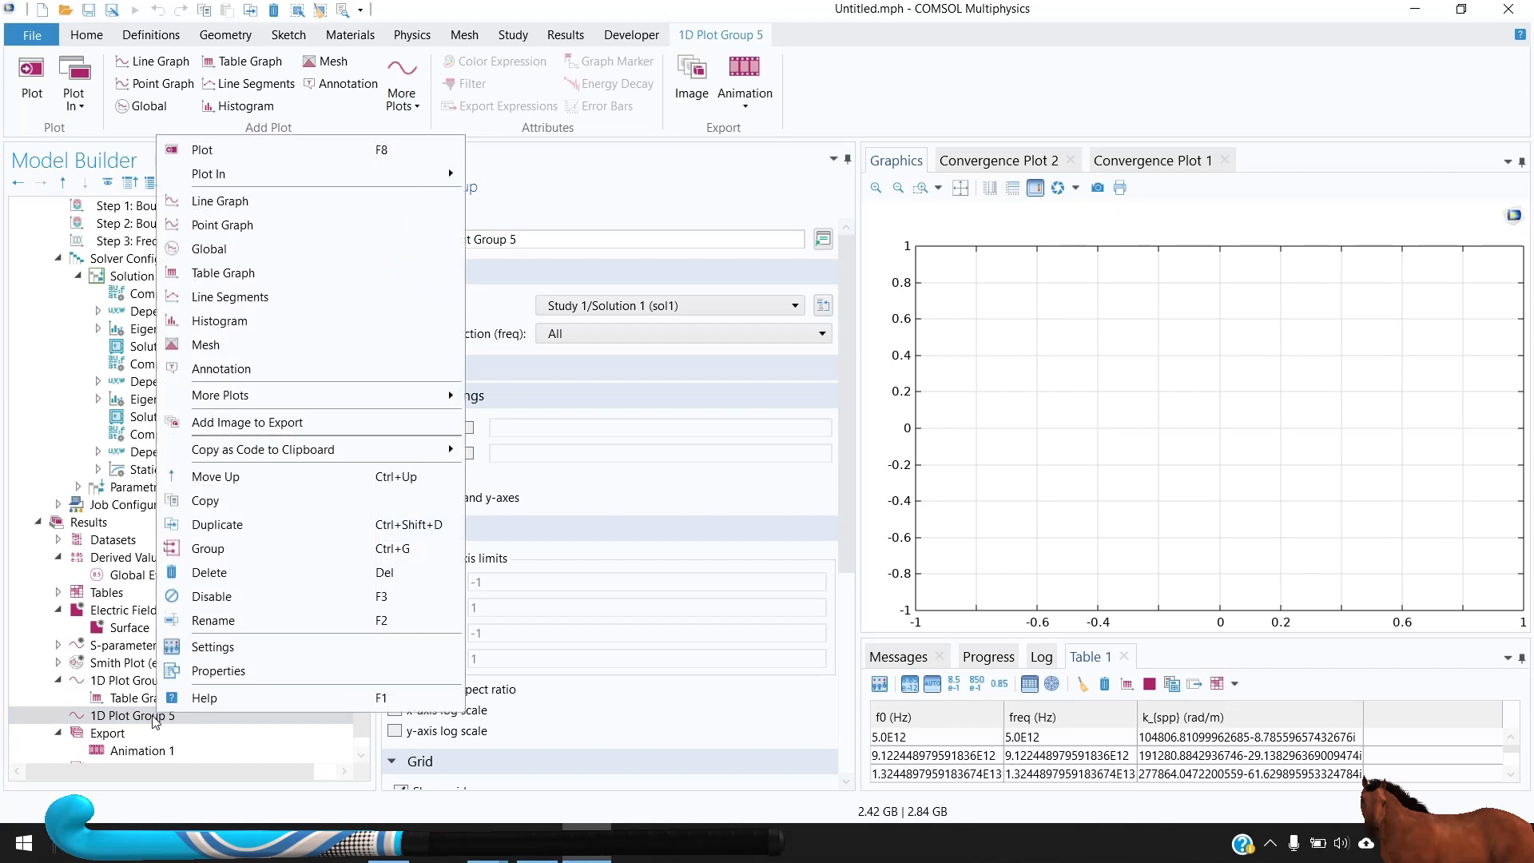
click(226, 247)
Set the Global plot's y-axis expression to the first port's propagation constant, emw.beta_1
click(819, 340)
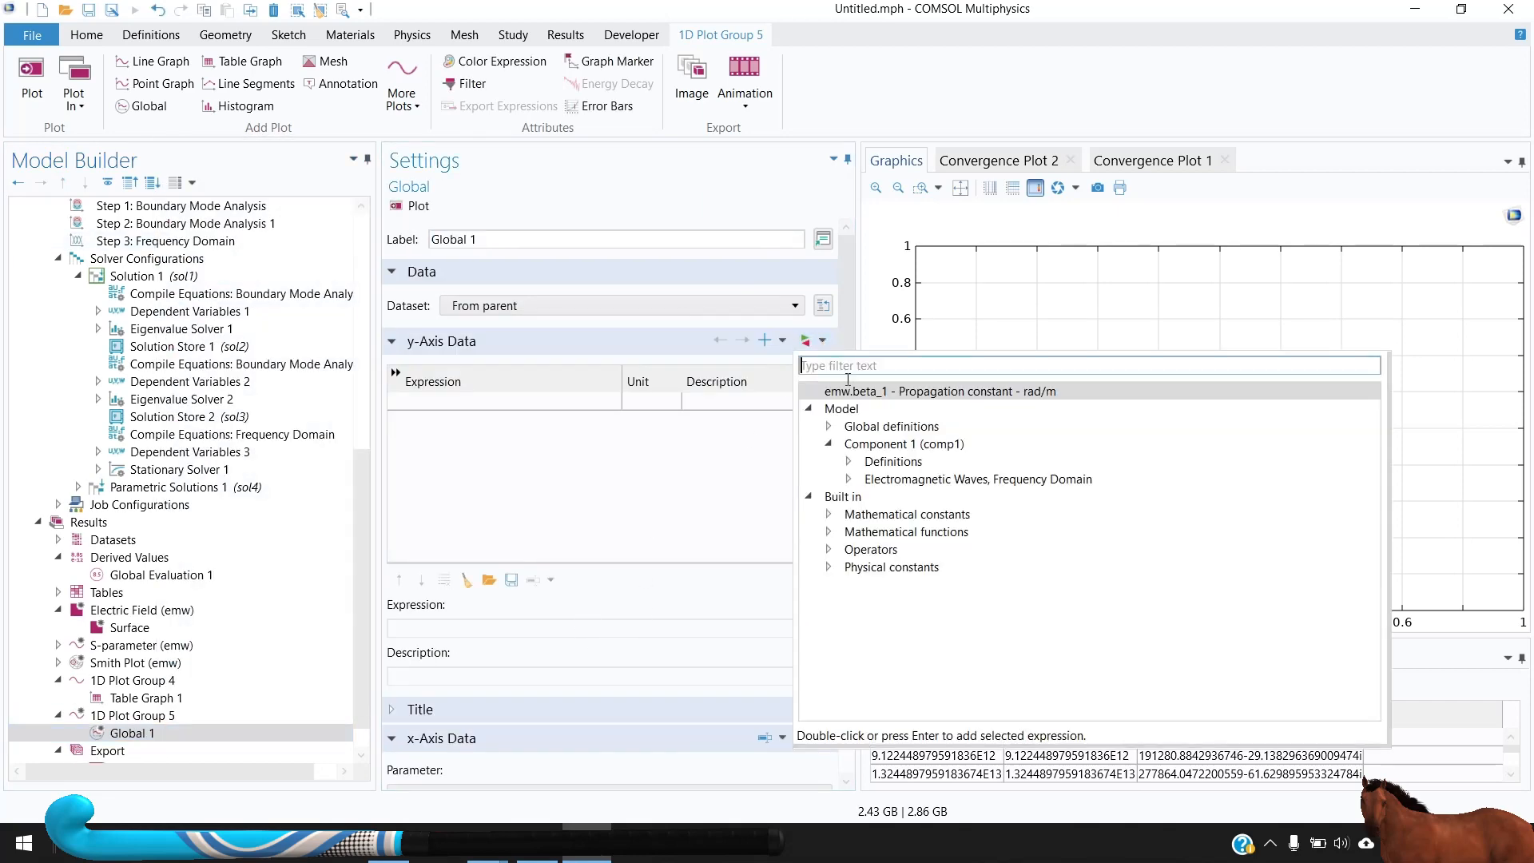
click(848, 479)
click(869, 531)
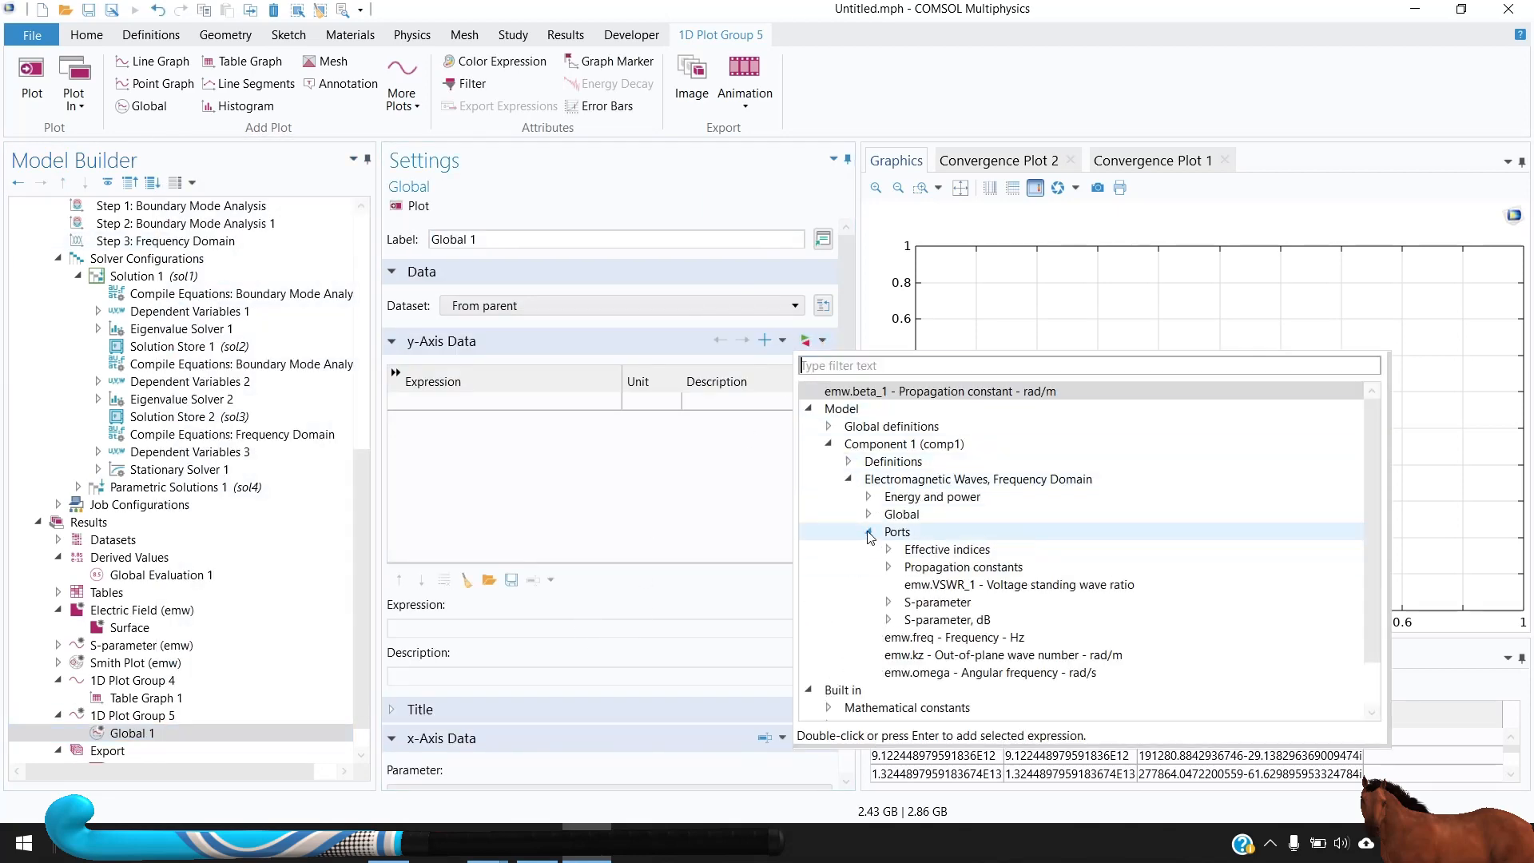
click(887, 567)
double_click(942, 584)
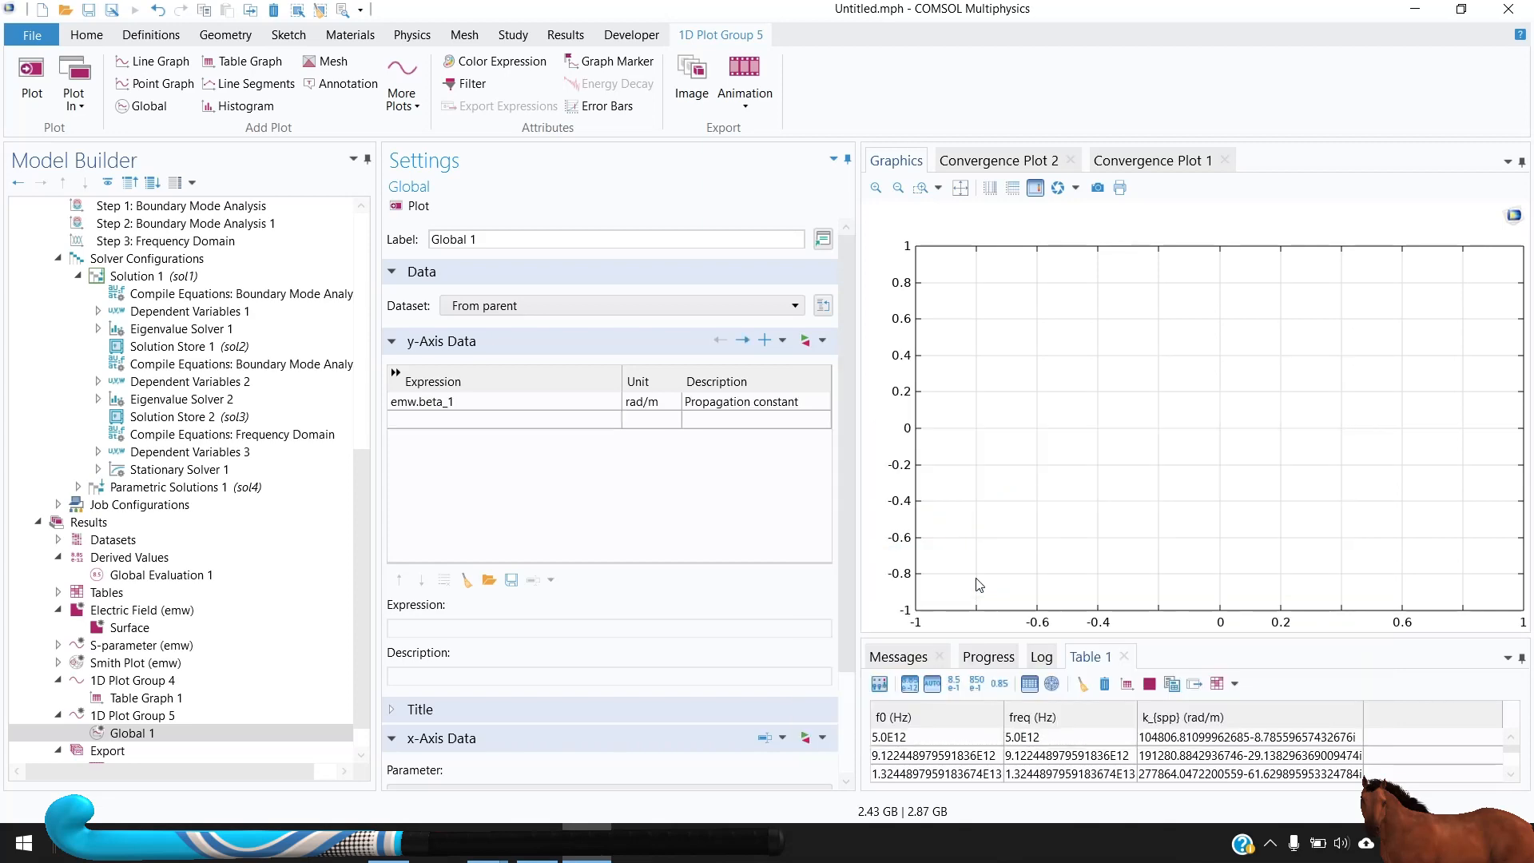
Set the dataset of 1D Plot Group 5 to Study 1/Parametric Solutions 1 (sol4)
click(132, 715)
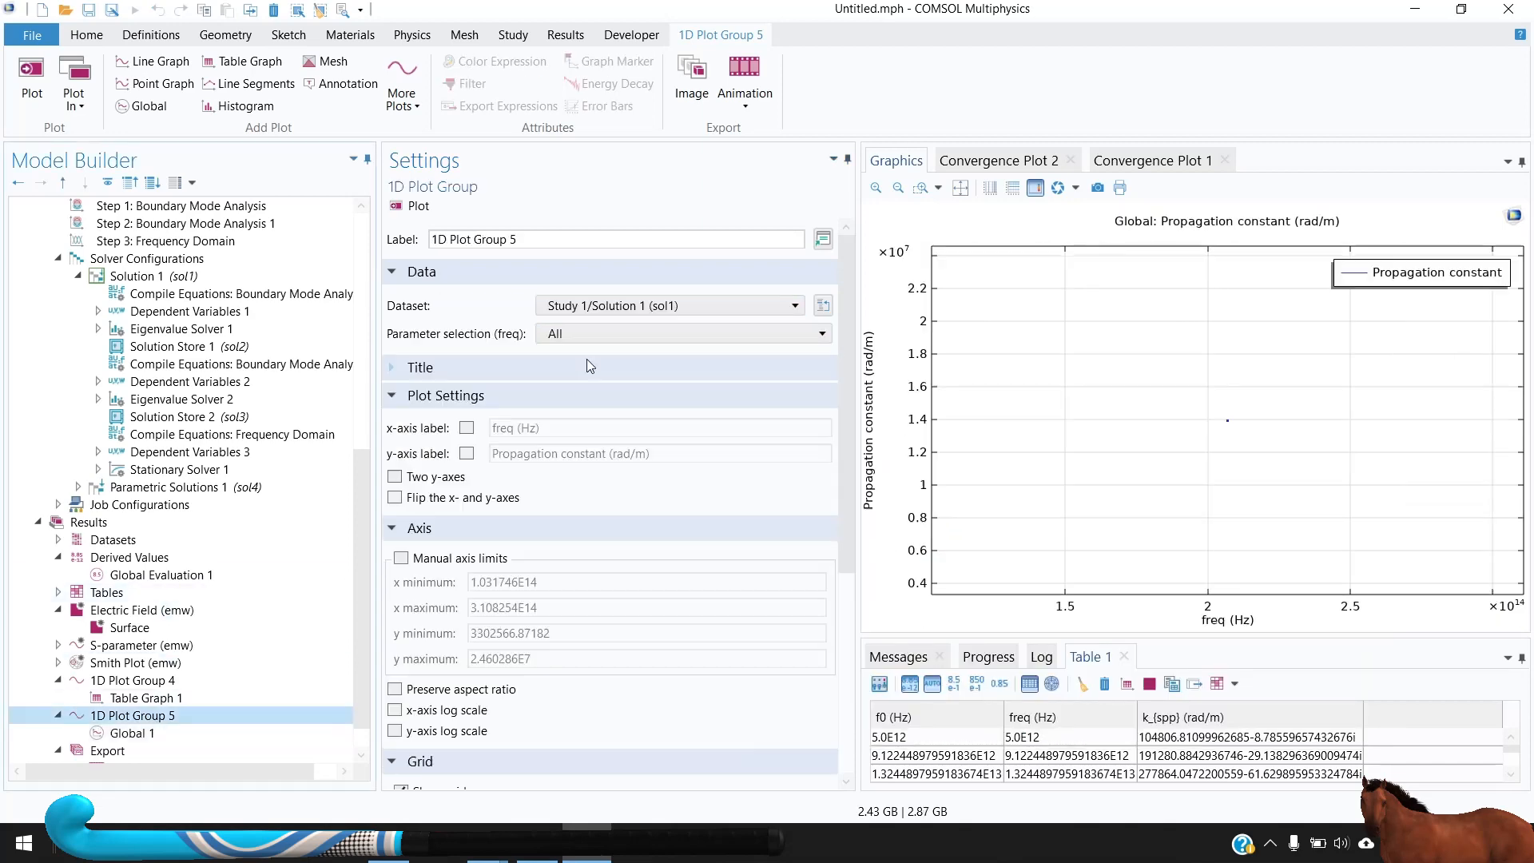
click(595, 311)
click(591, 409)
scroll(634, 597, down, 5)
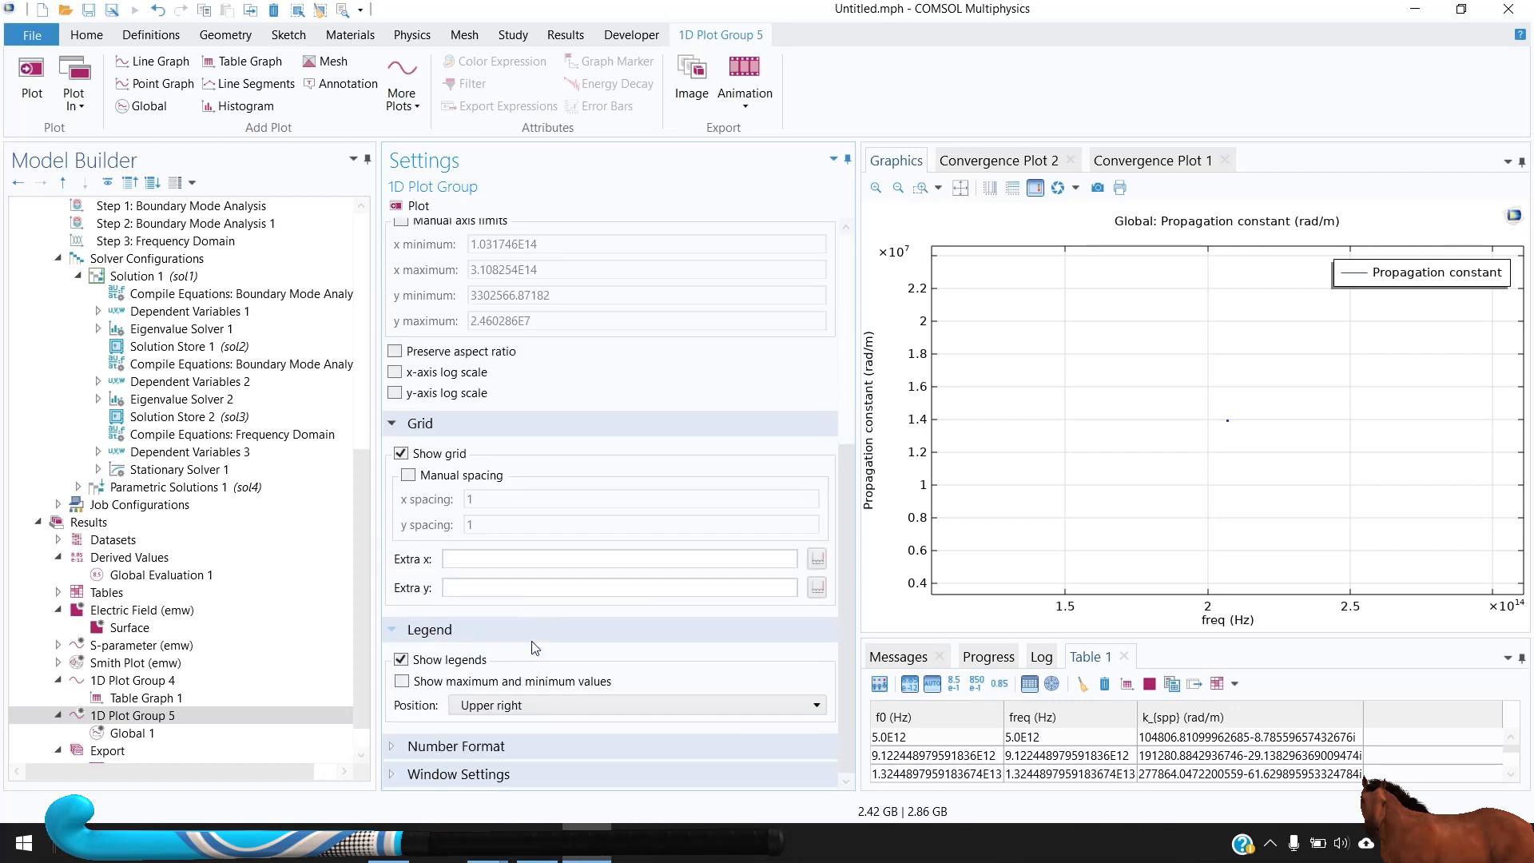
Set the x-axis source data of Global 1 in 1D Plot Group 5 to Outer solutions and plot it
click(195, 732)
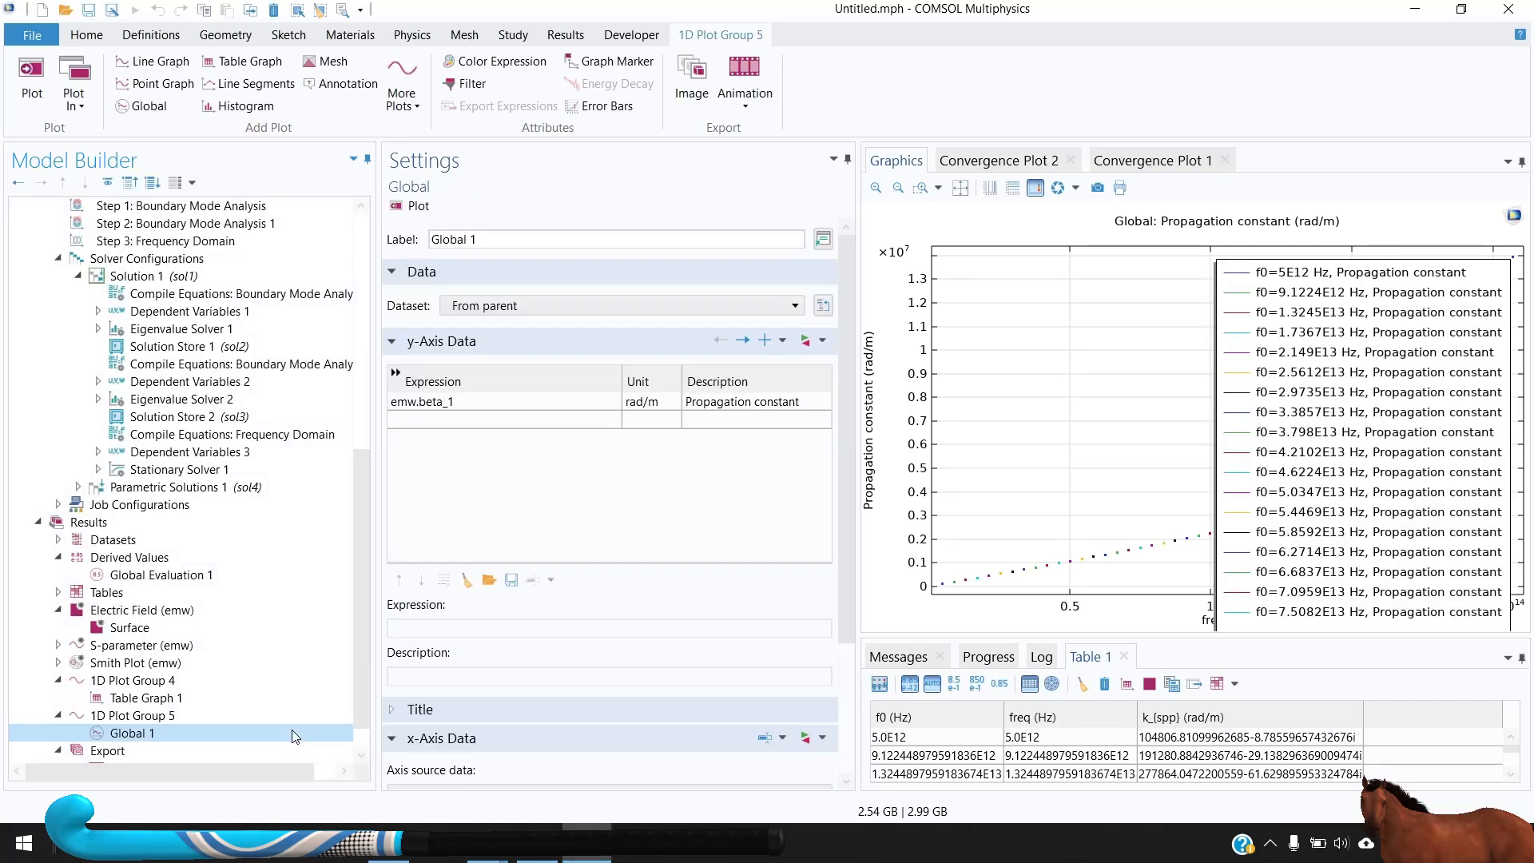
scroll(405, 619, down, 3)
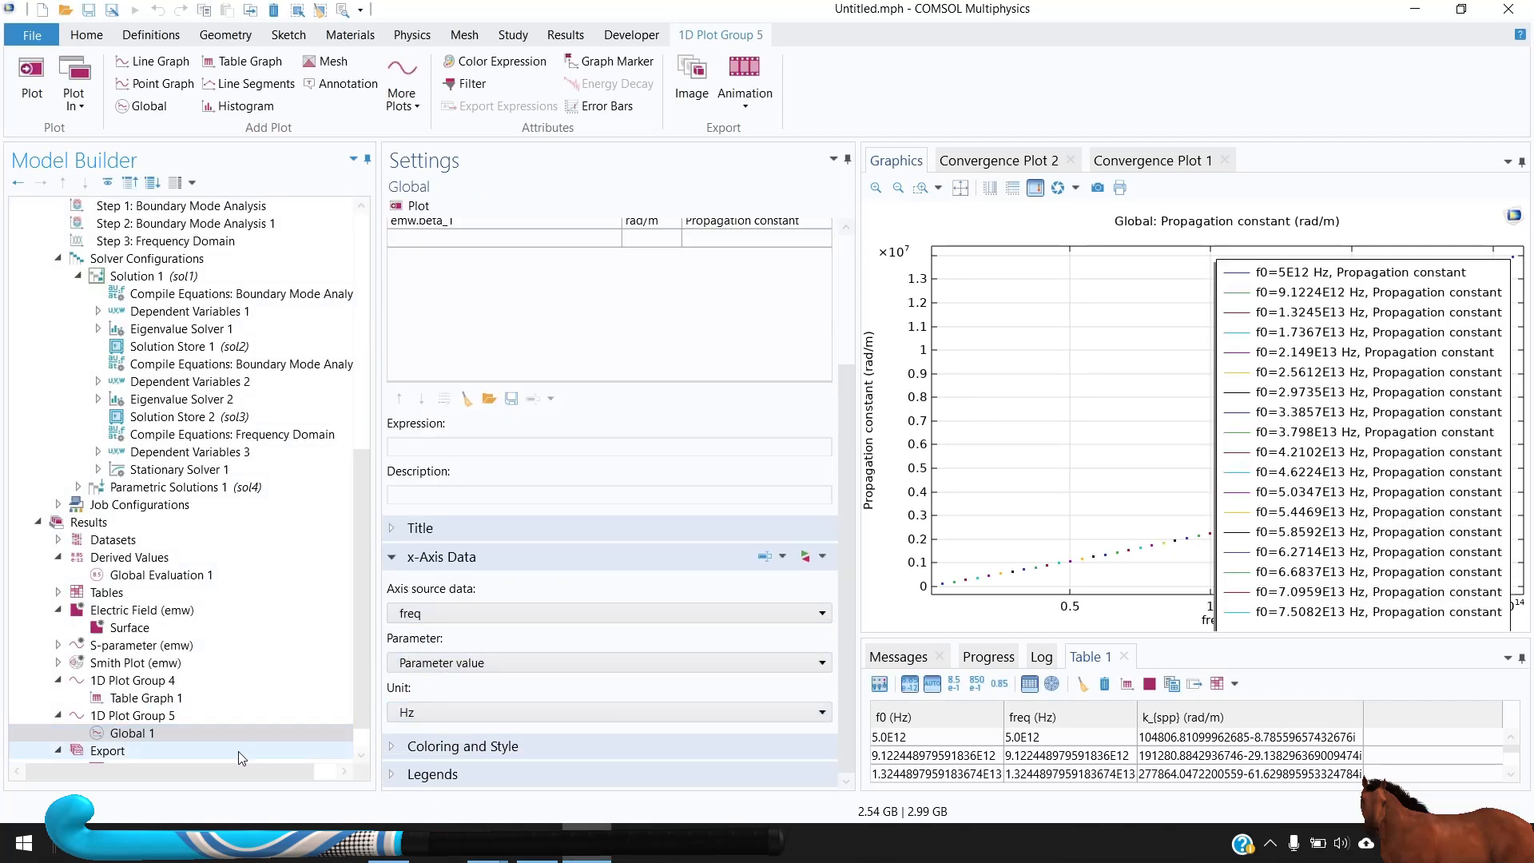
click(468, 664)
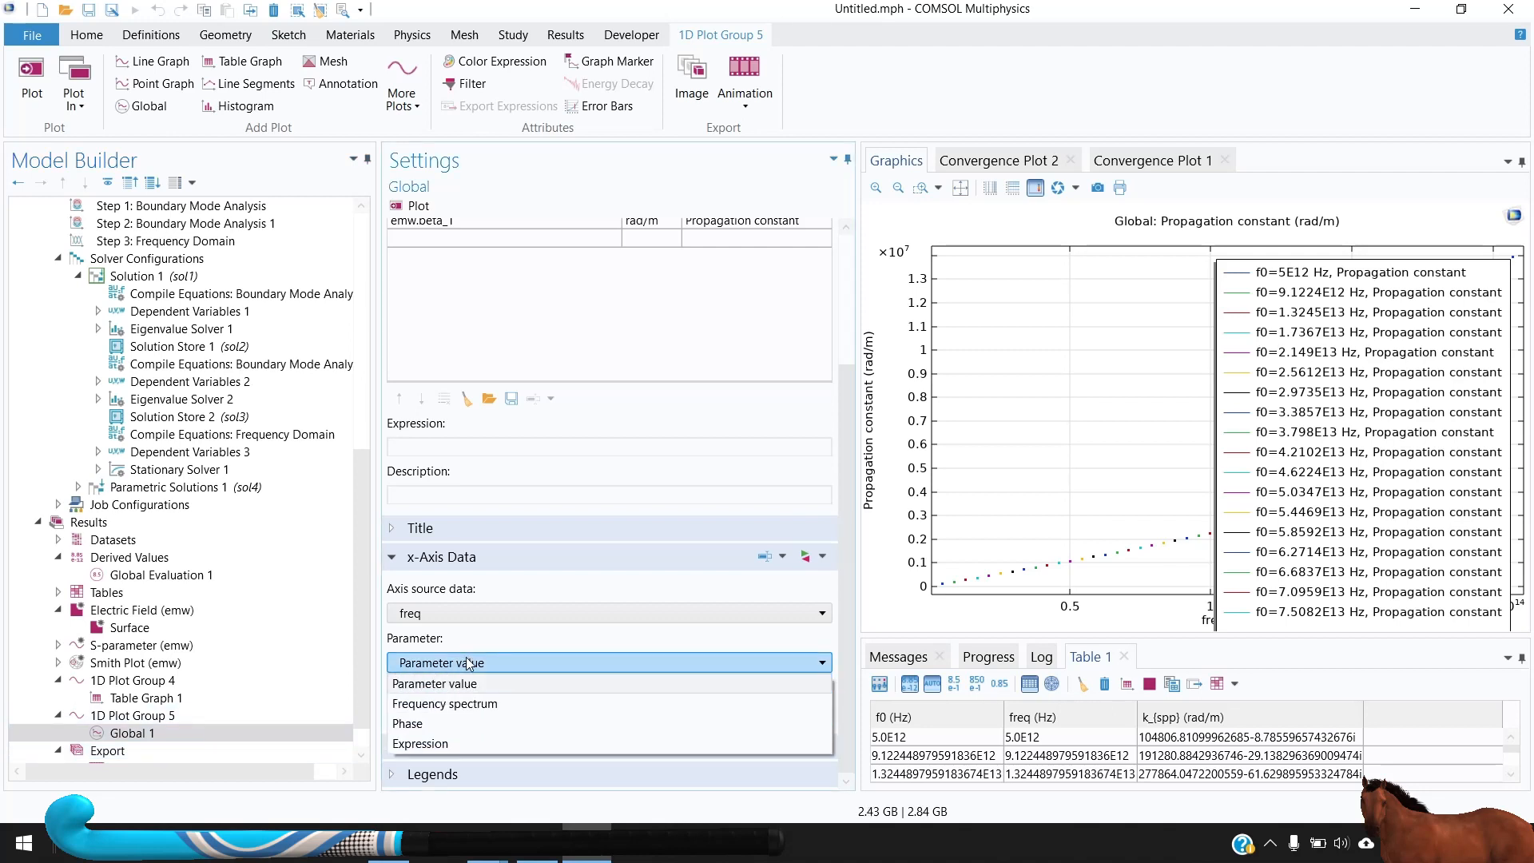
click(465, 614)
click(465, 614)
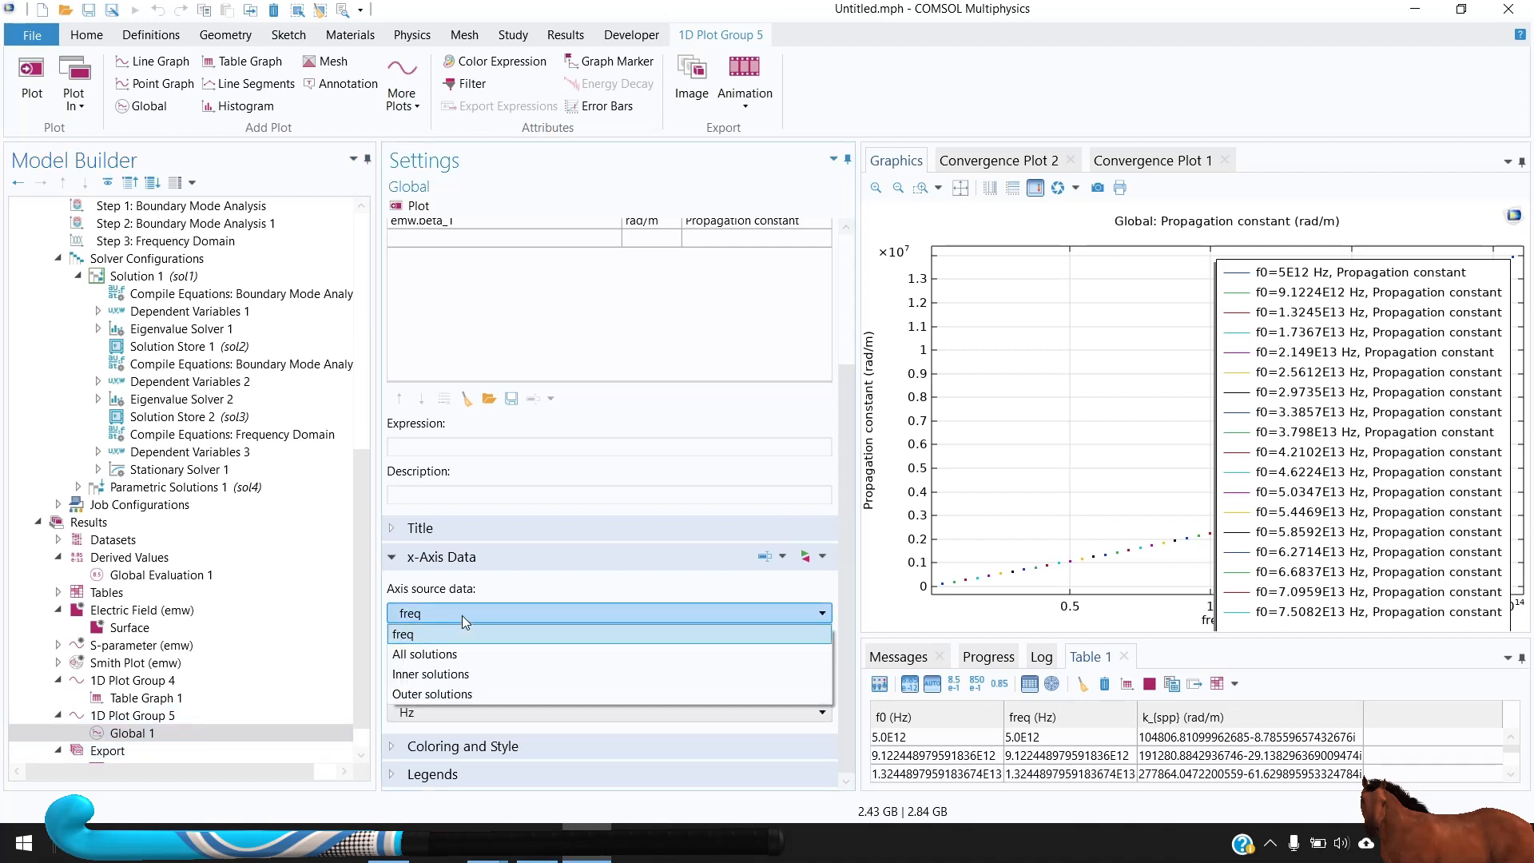
click(472, 693)
click(402, 210)
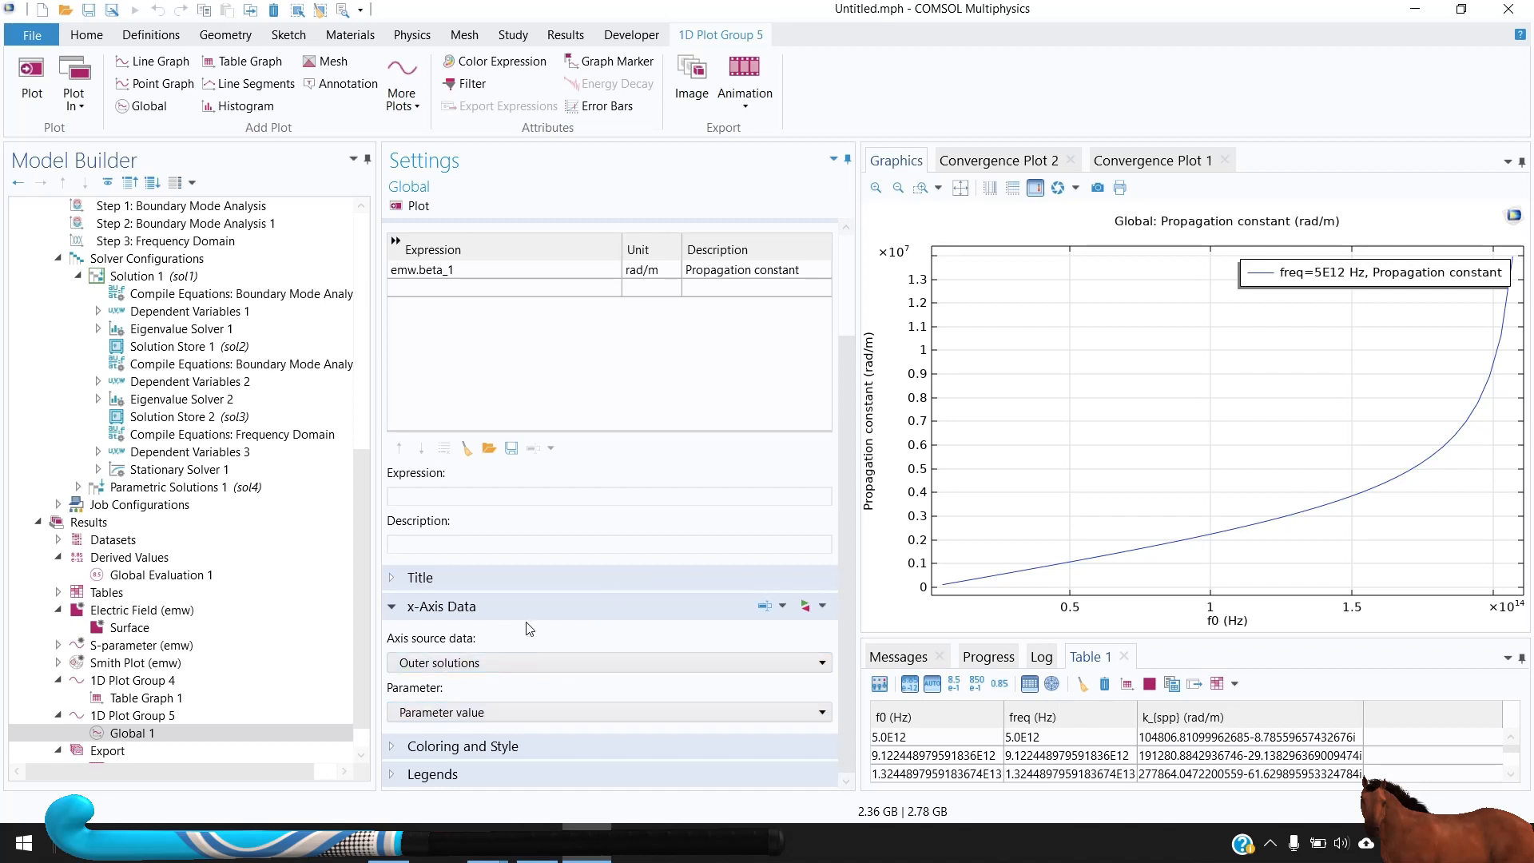
Change the Global plot's x-axis source data to Inner solutions and replot the propagation constant
click(511, 663)
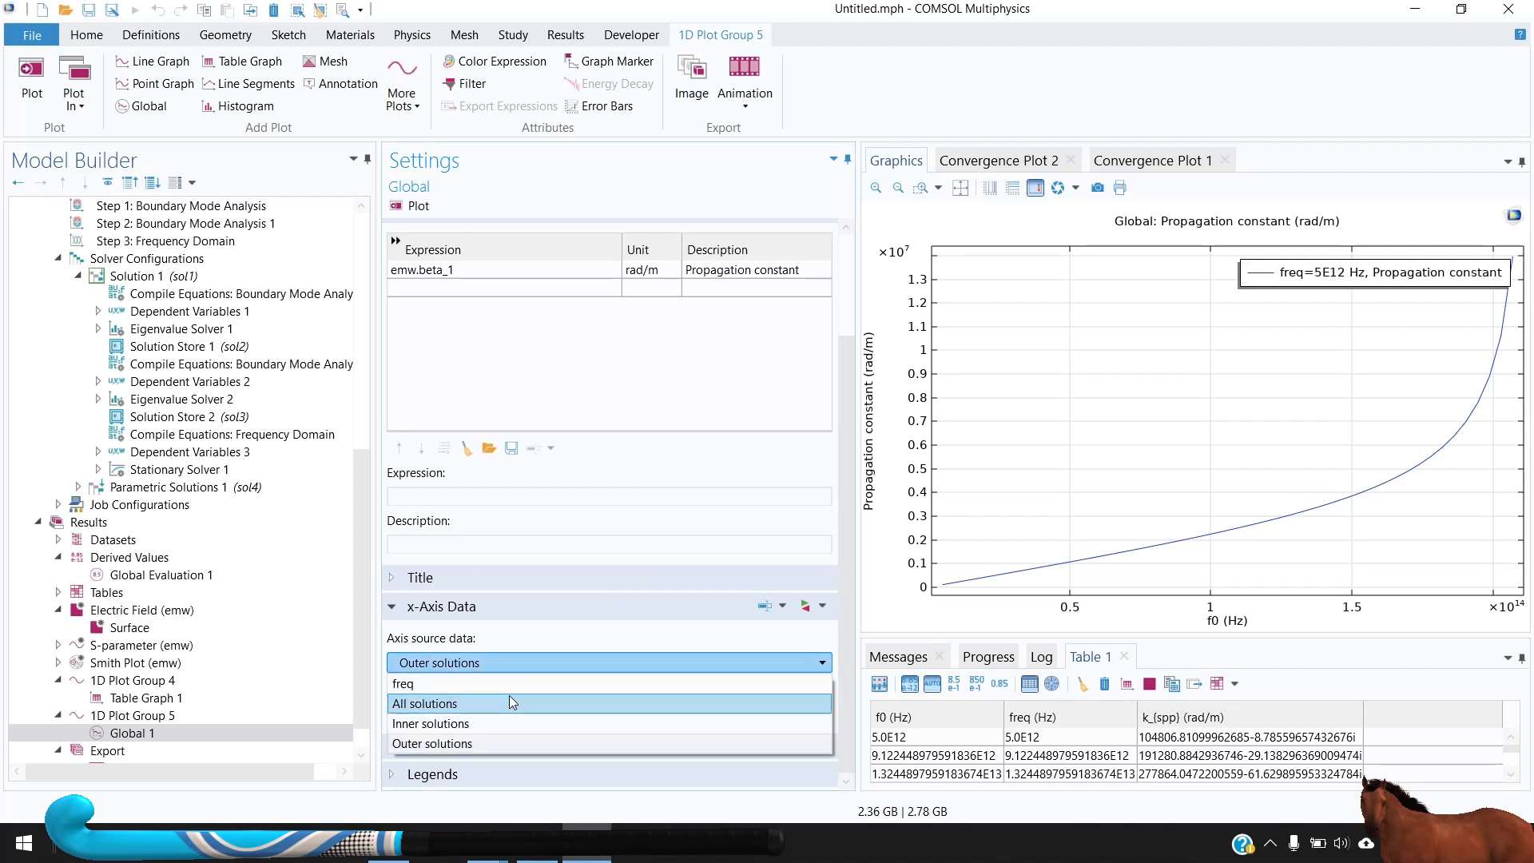
click(491, 721)
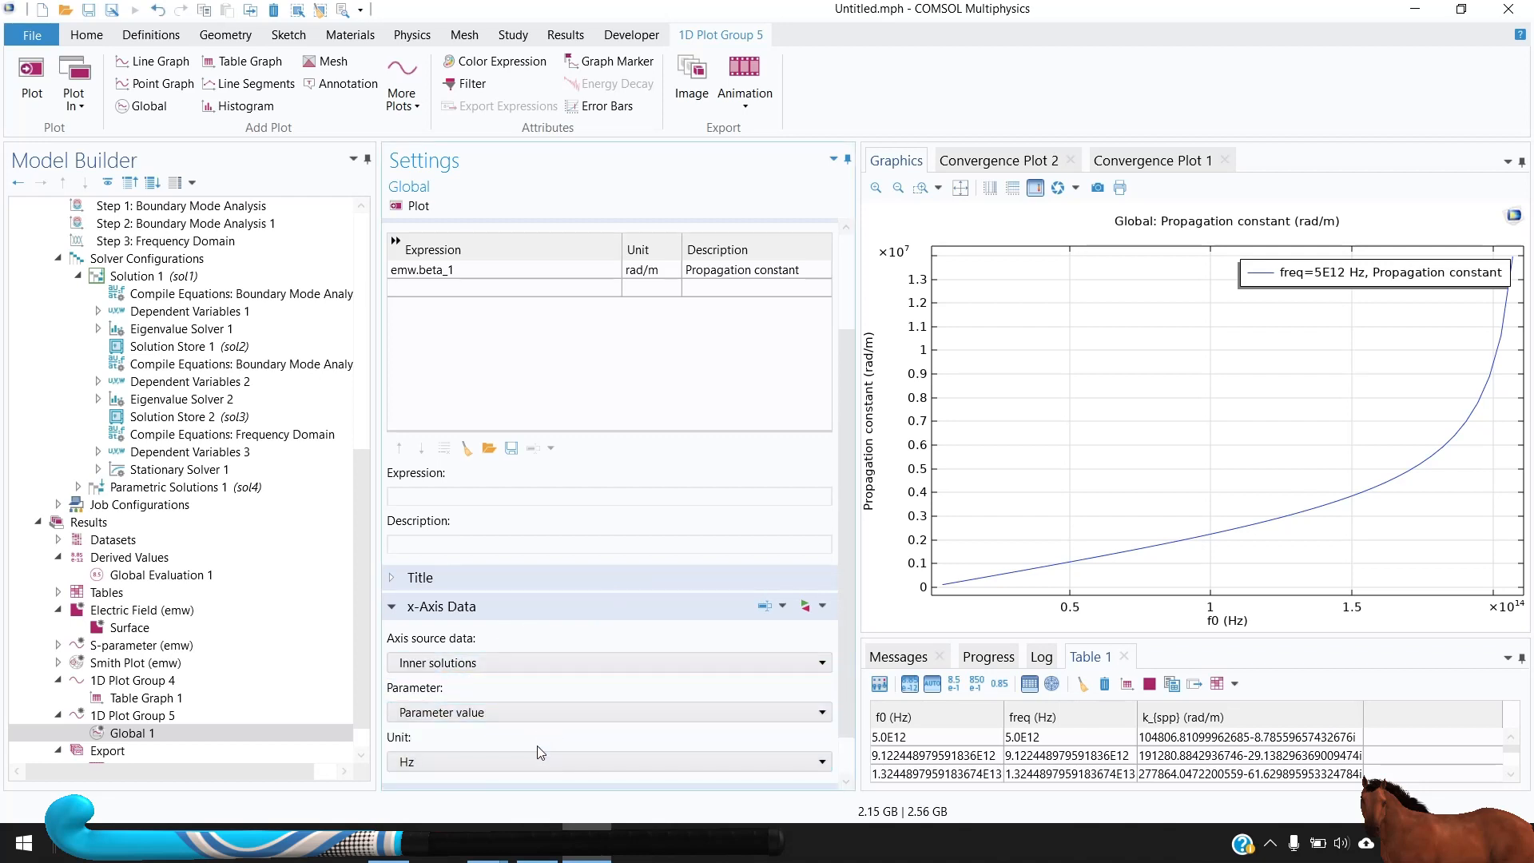
scroll(512, 747, down, 2)
scroll(495, 671, up, 5)
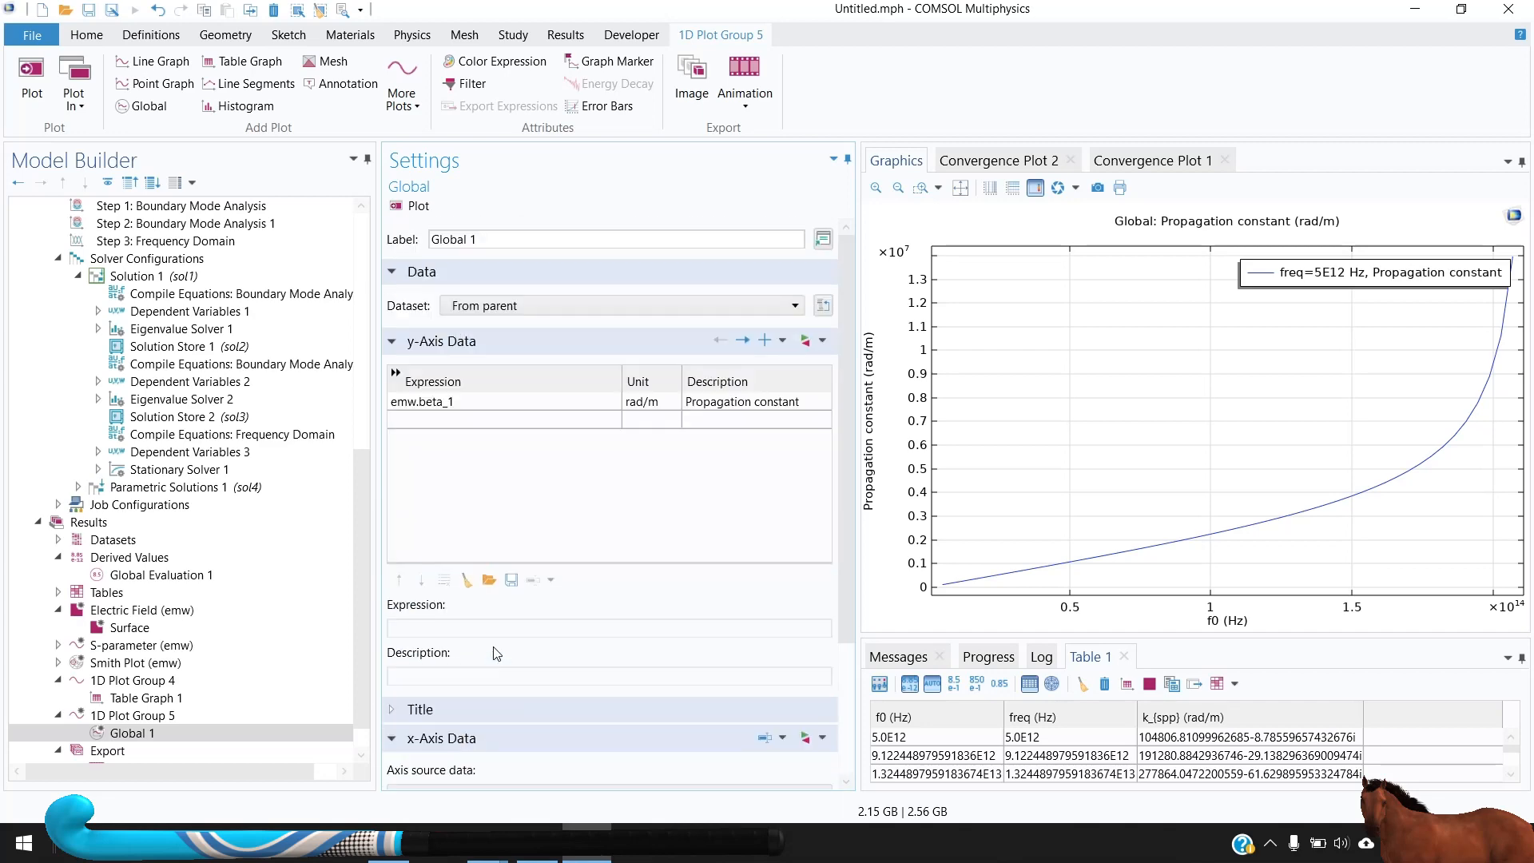
click(409, 206)
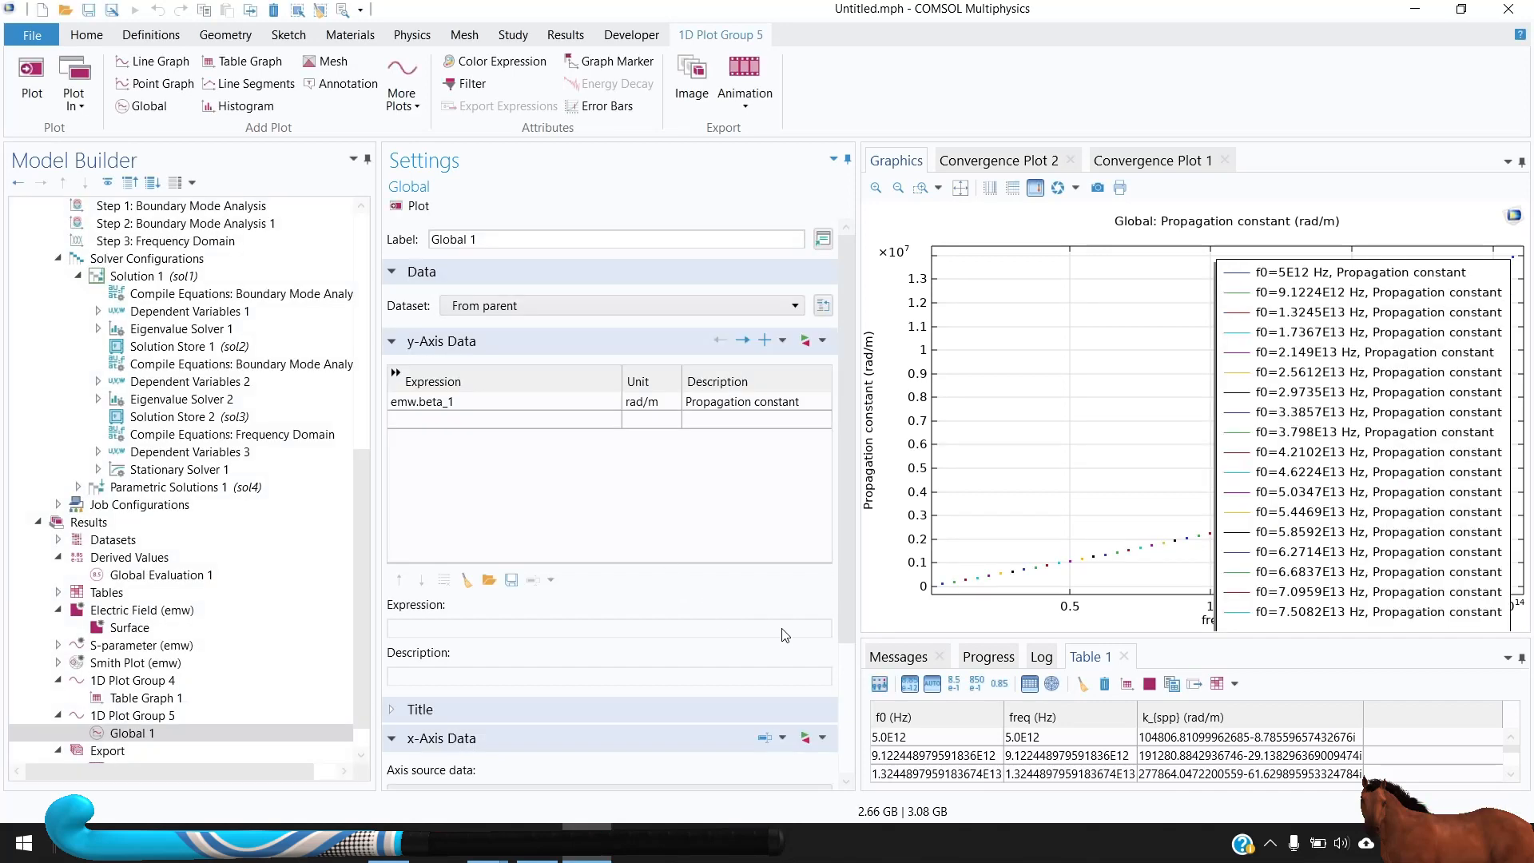
Check the Global plot's x-axis source options, leave them as they are, and display Table Graph 1 in 1D Plot Group 4
scroll(584, 667, down, 3)
click(483, 610)
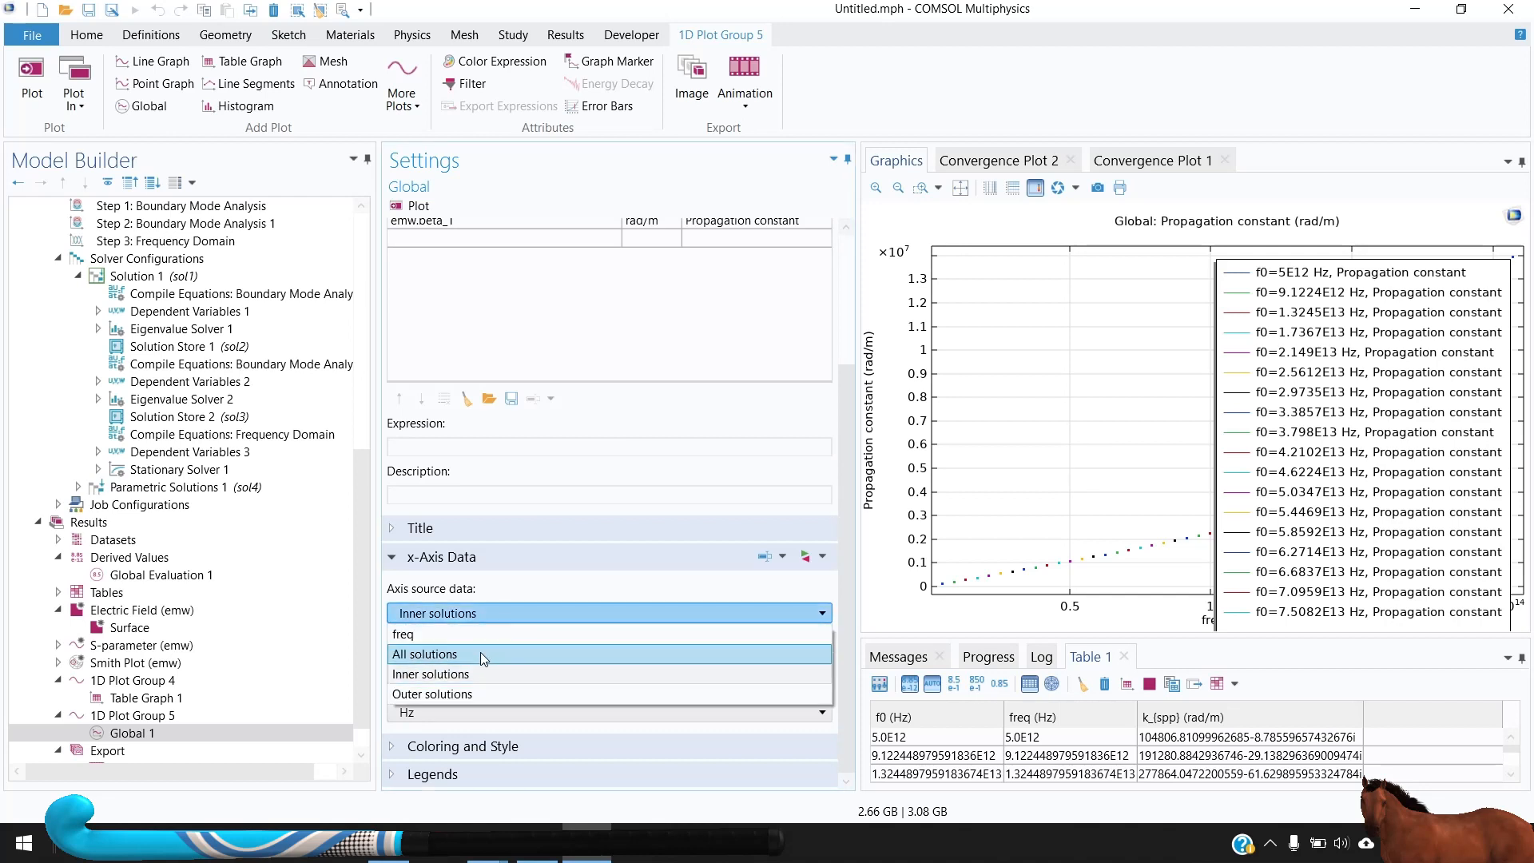
click(473, 612)
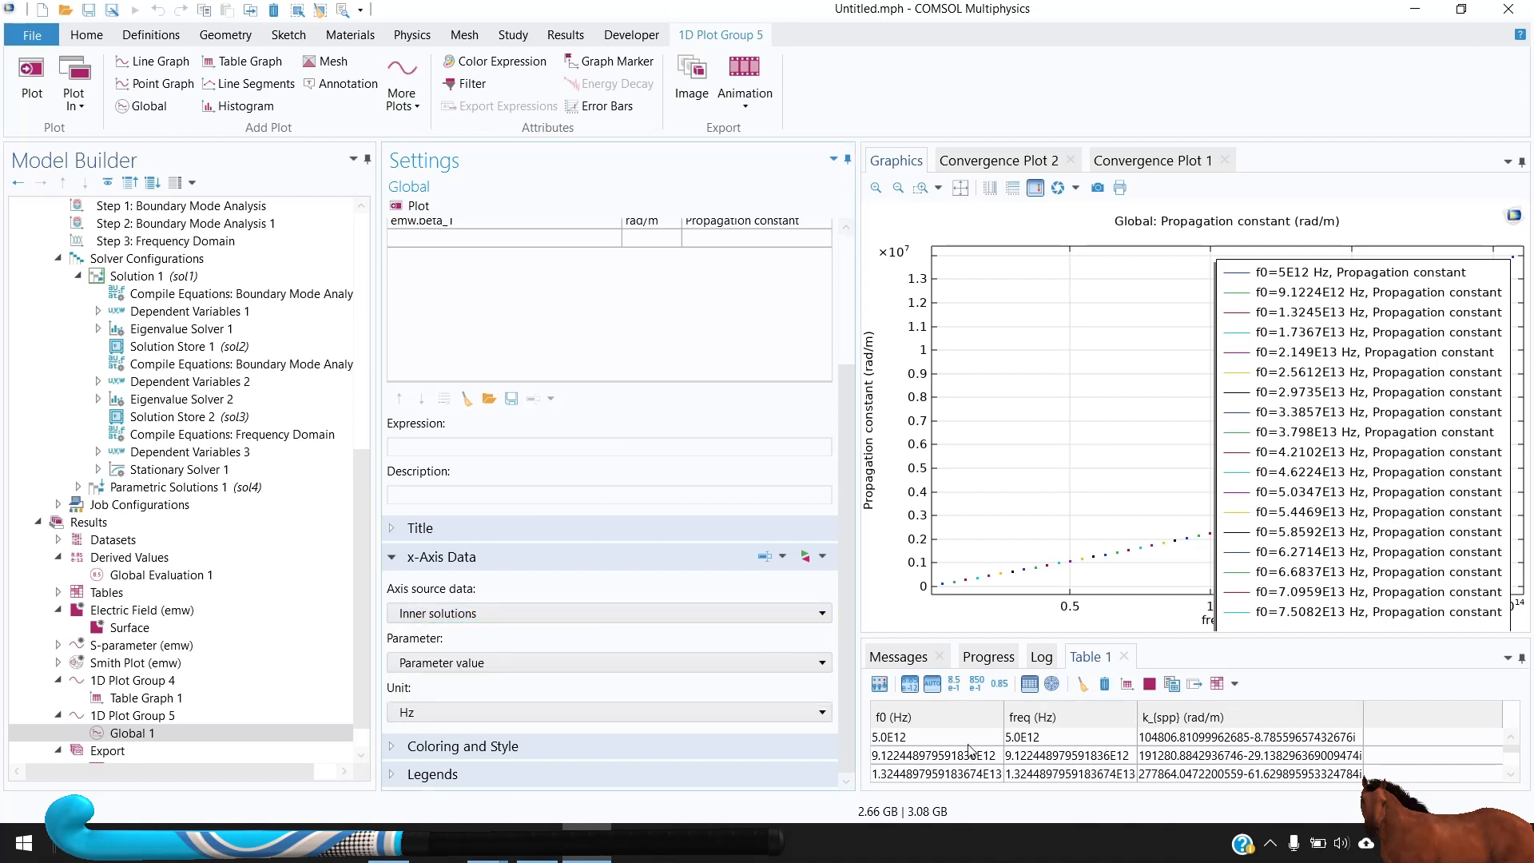
click(133, 699)
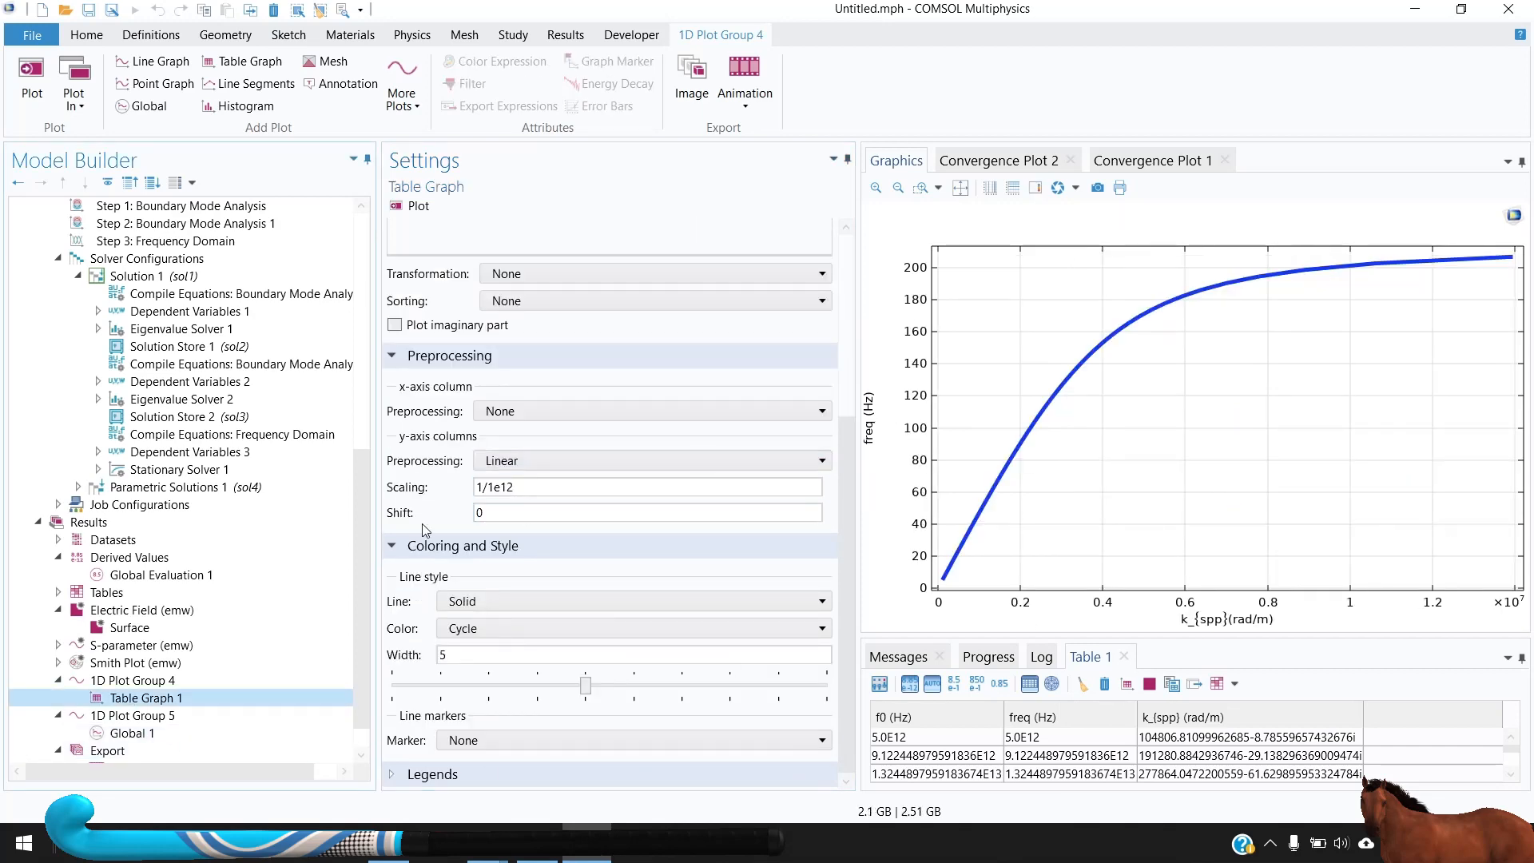